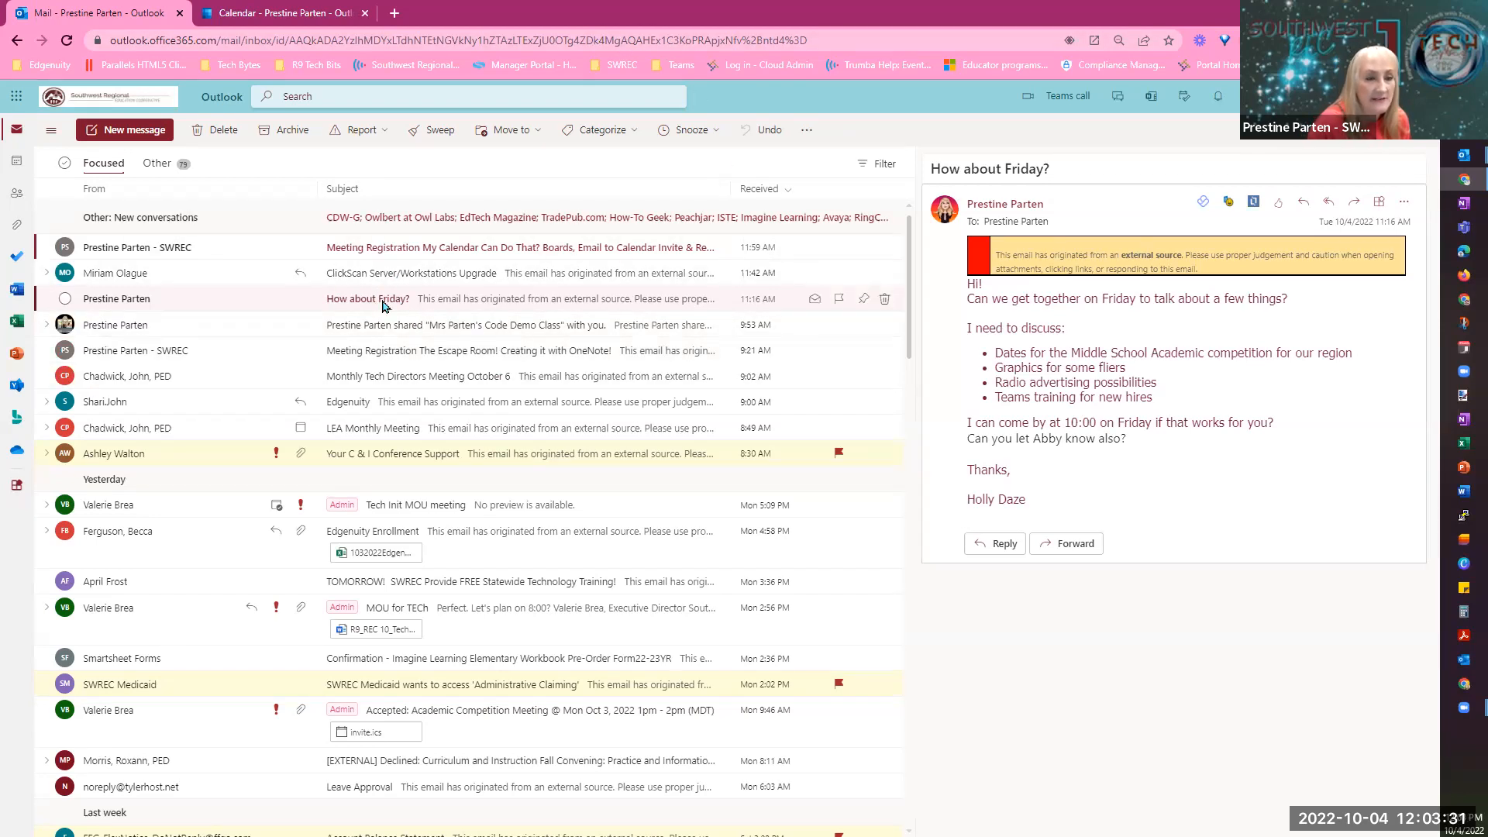
Try to turn the "How about Friday?" email into a calendar event by dropping it onto the calendar in Outlook on the web.
drag(382, 304, 6, 156)
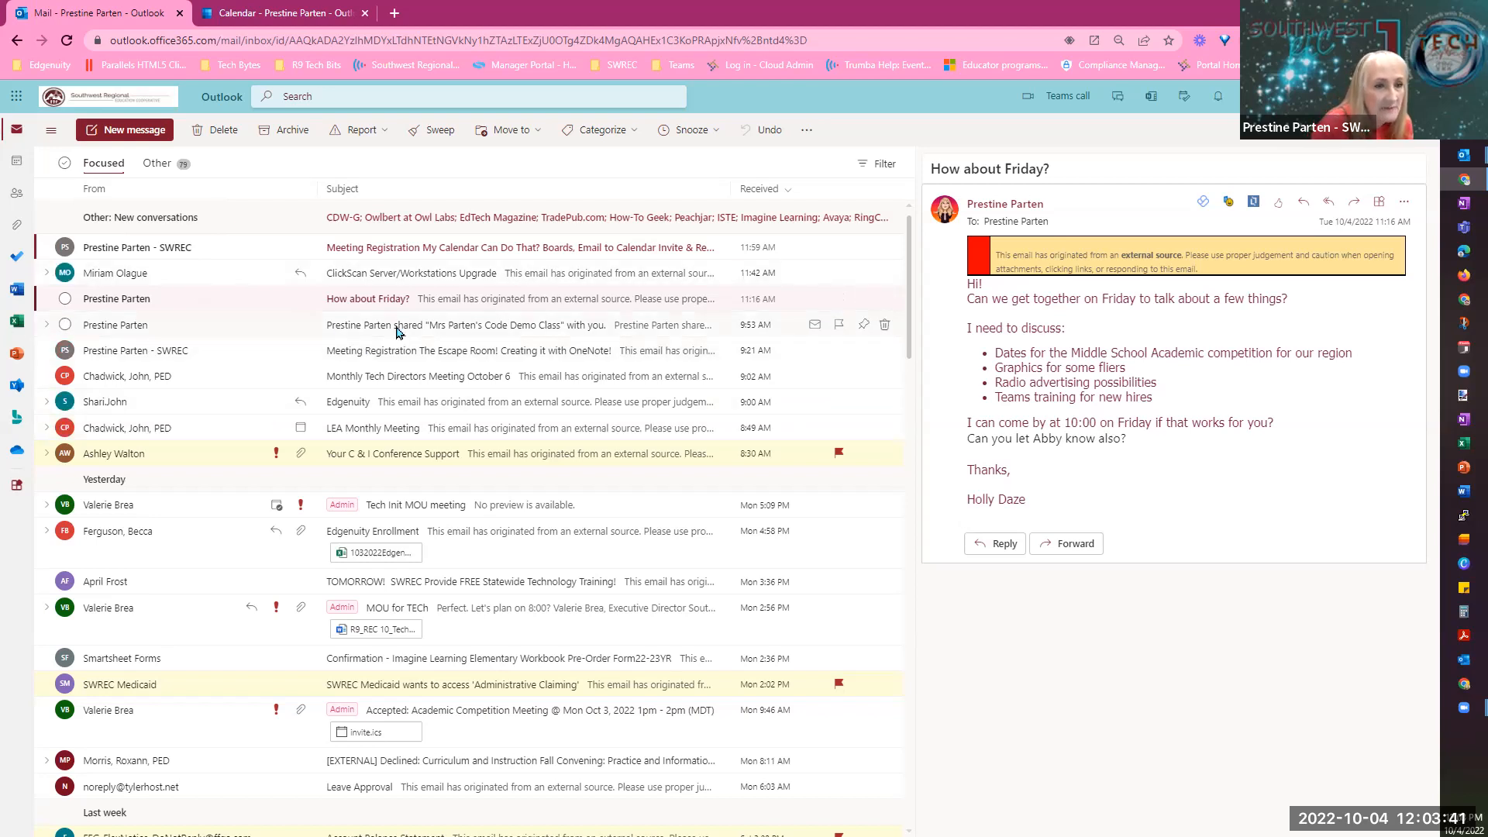
drag(347, 301, 11, 150)
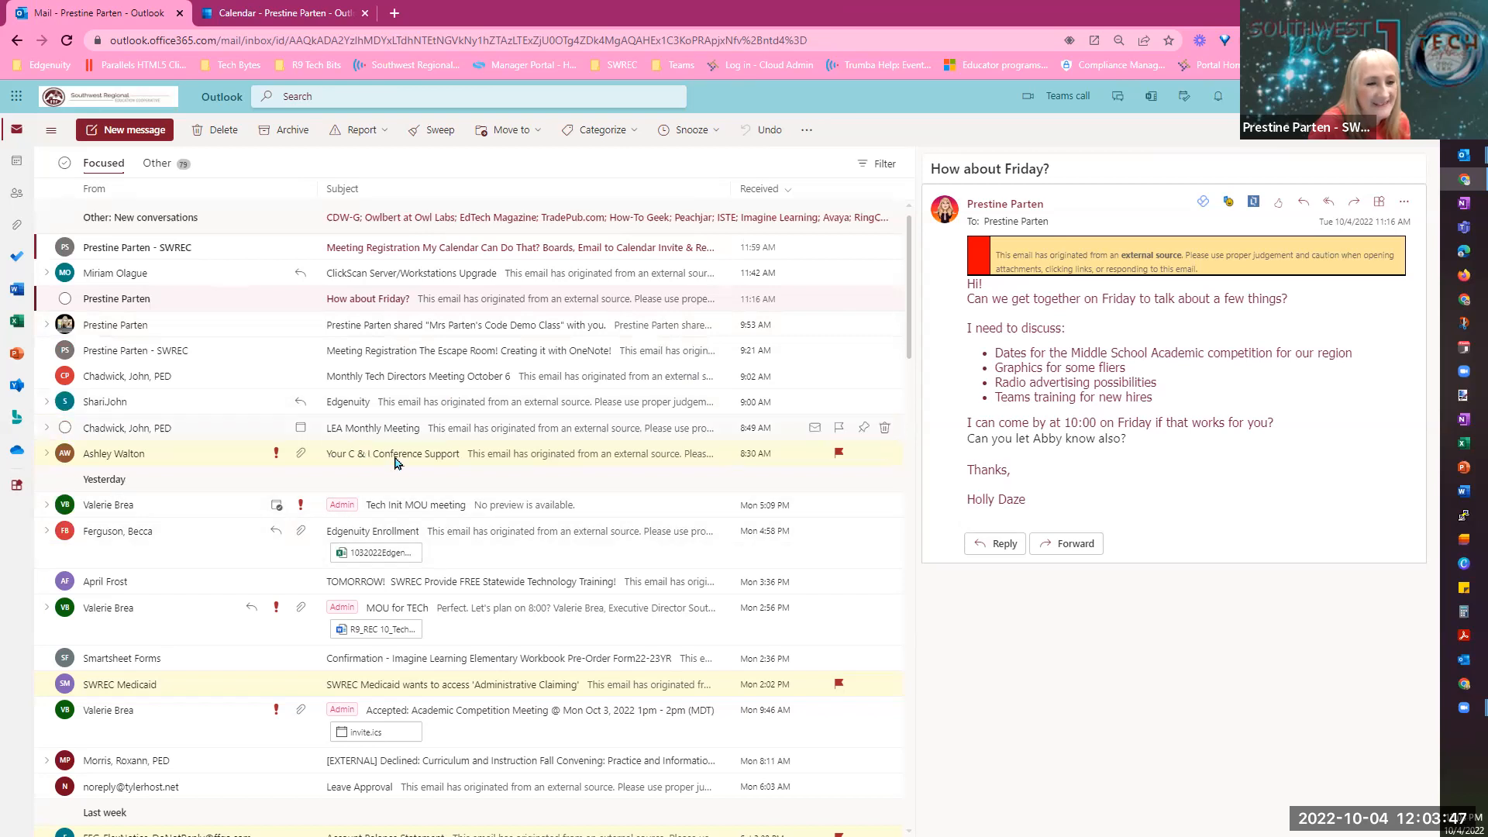
Open the "How about Friday?" email in its own window and look through its additional and advanced actions for a calendar option.
double_click(374, 308)
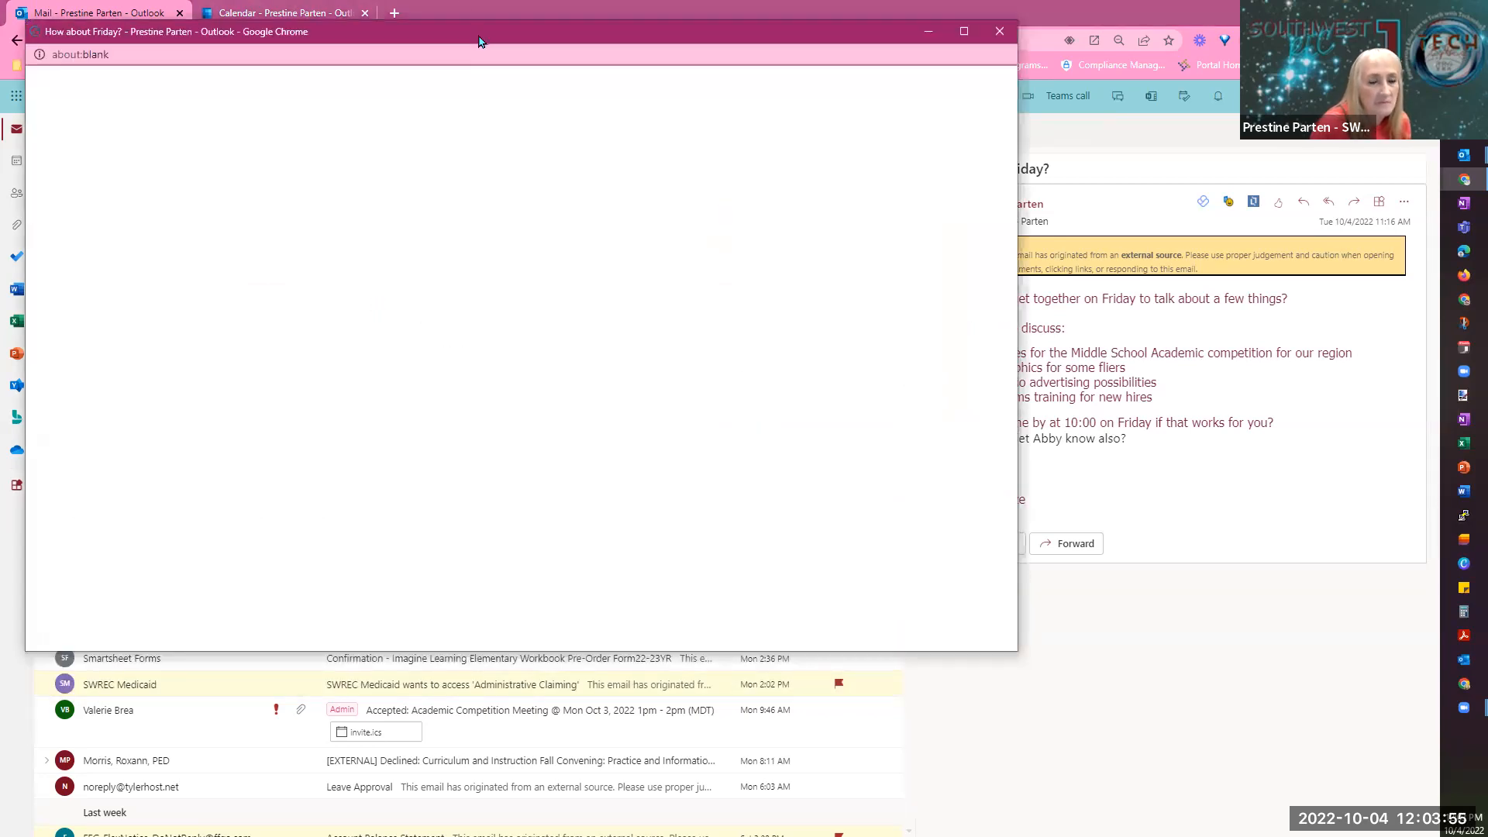
click(626, 140)
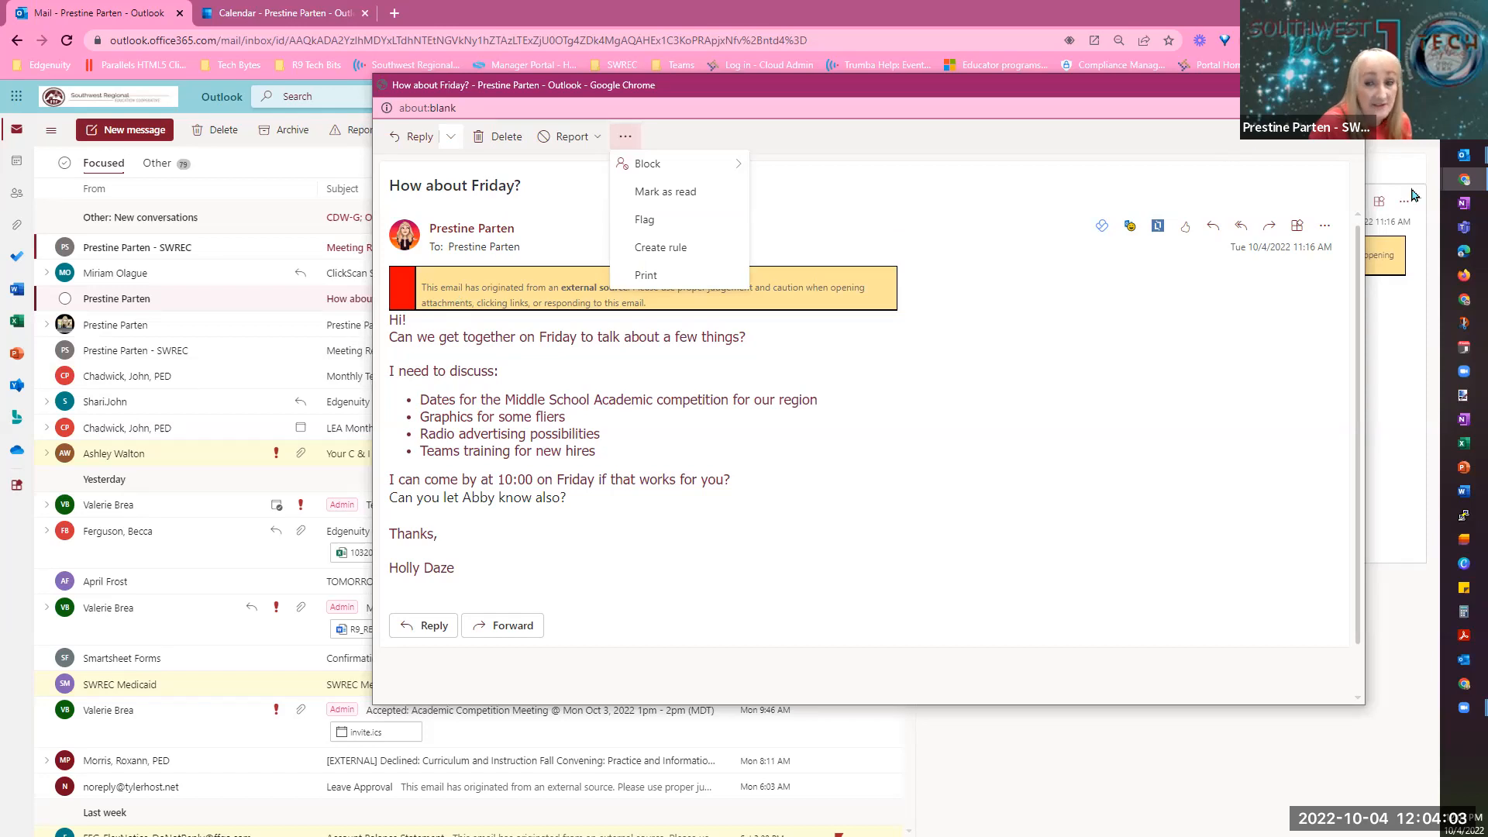
click(1323, 229)
click(1323, 229)
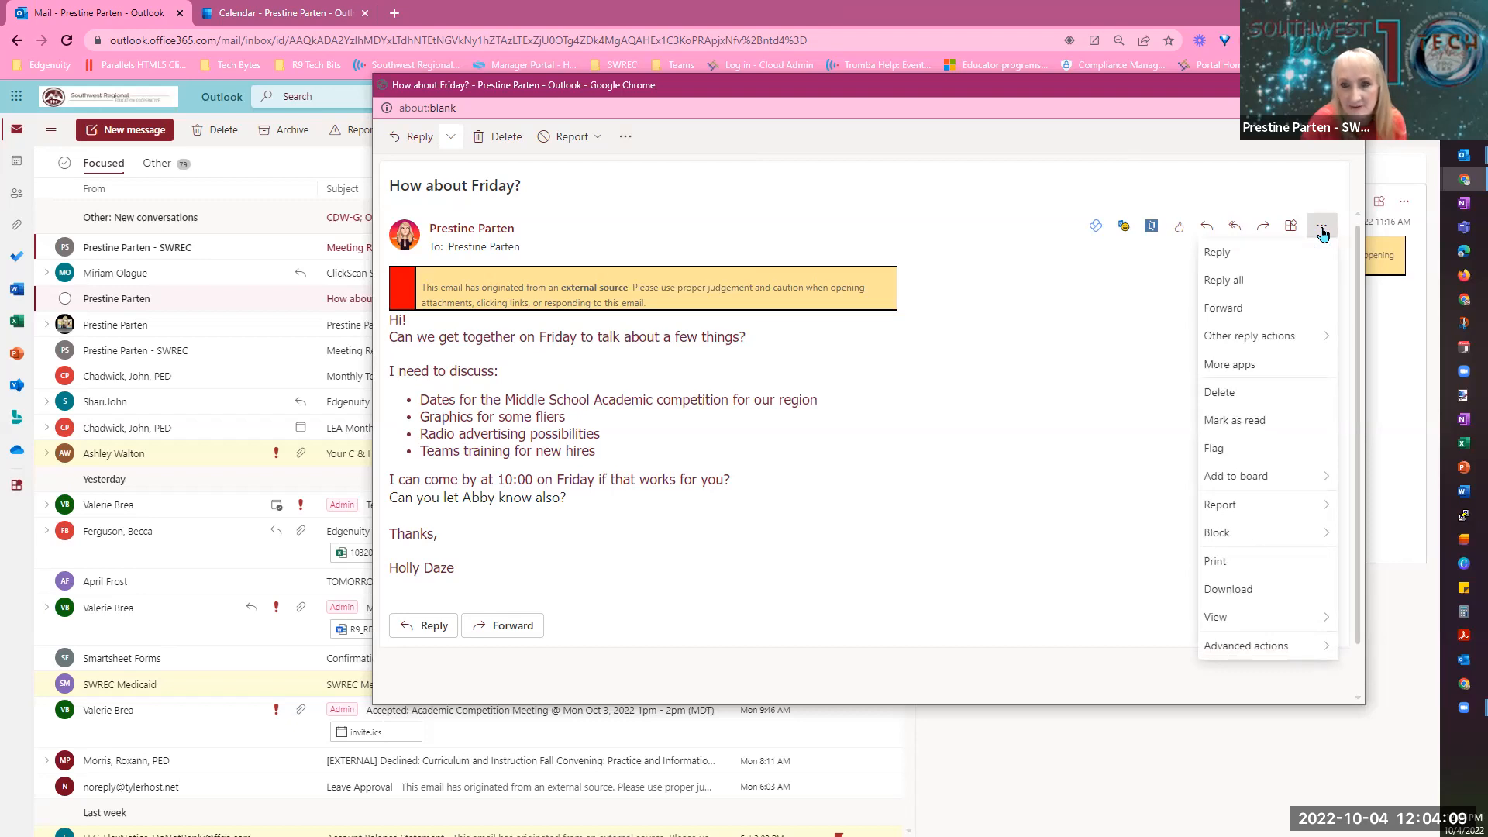
mouse_move(1253, 660)
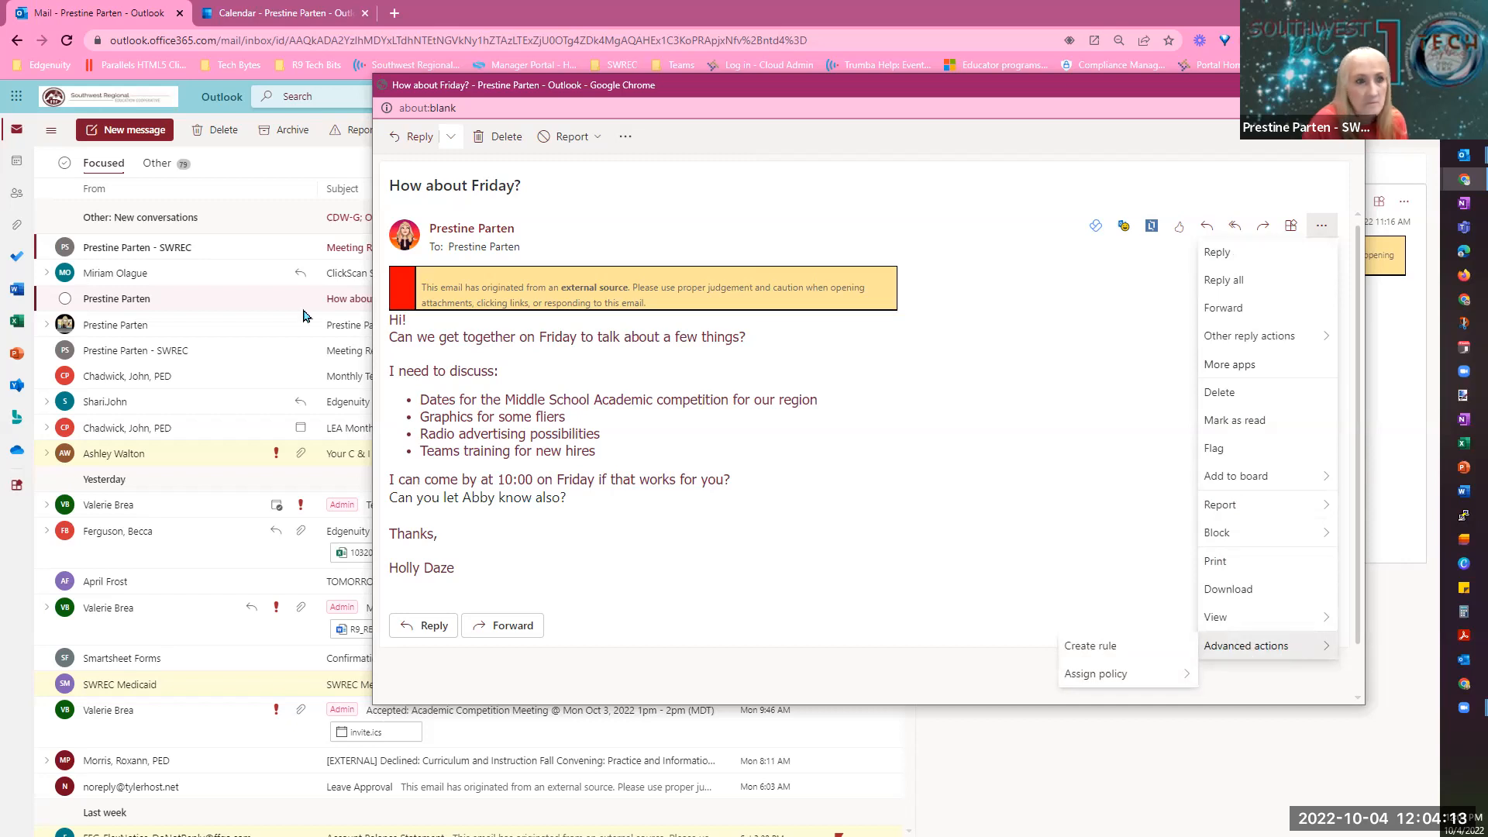
click(359, 297)
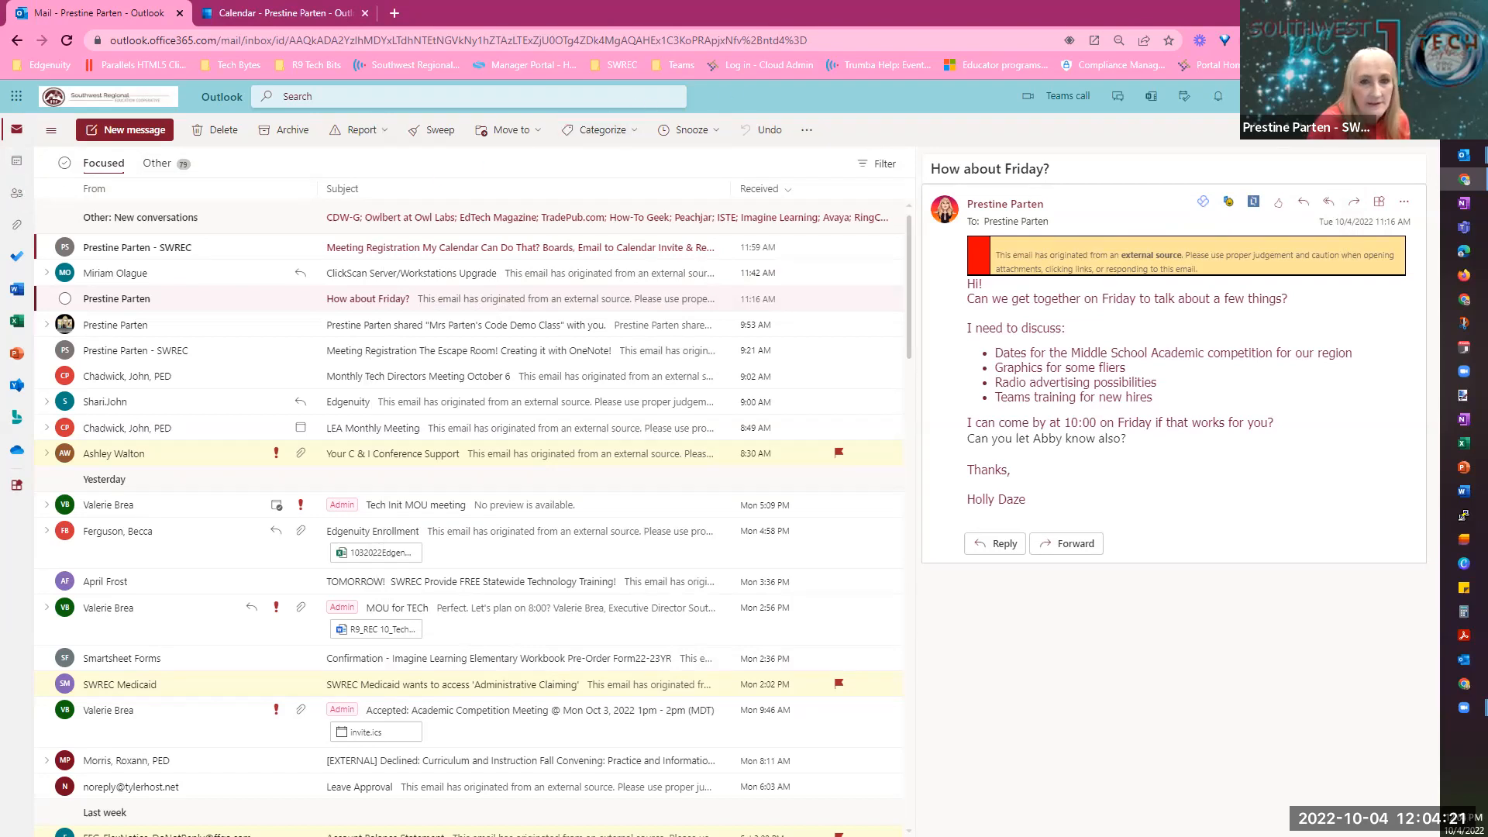
Check the inbox's extra commands and the "How about Friday?" email's move options for a way to reach the calendar.
click(809, 134)
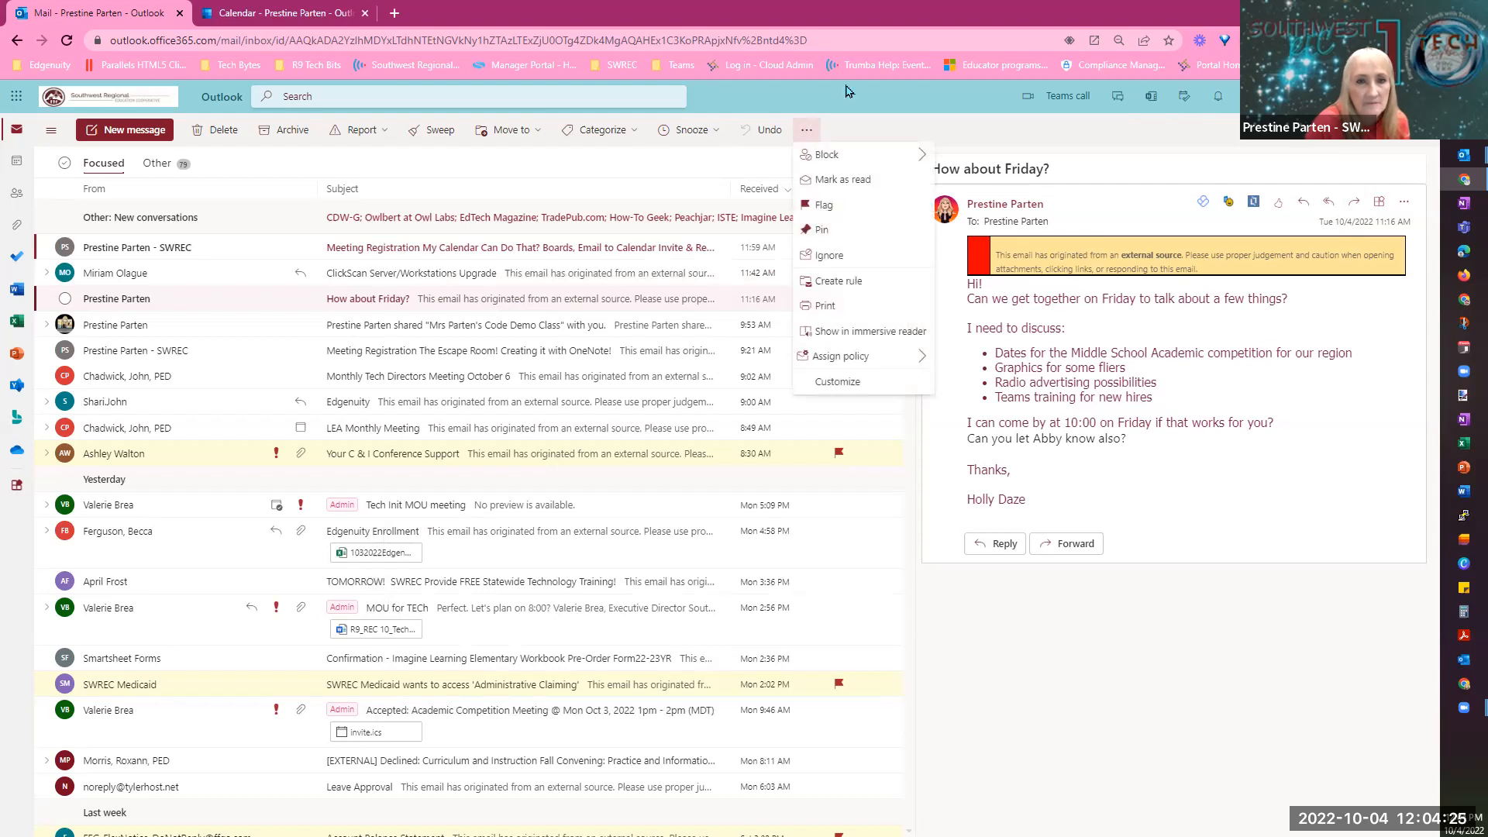
key(Escape)
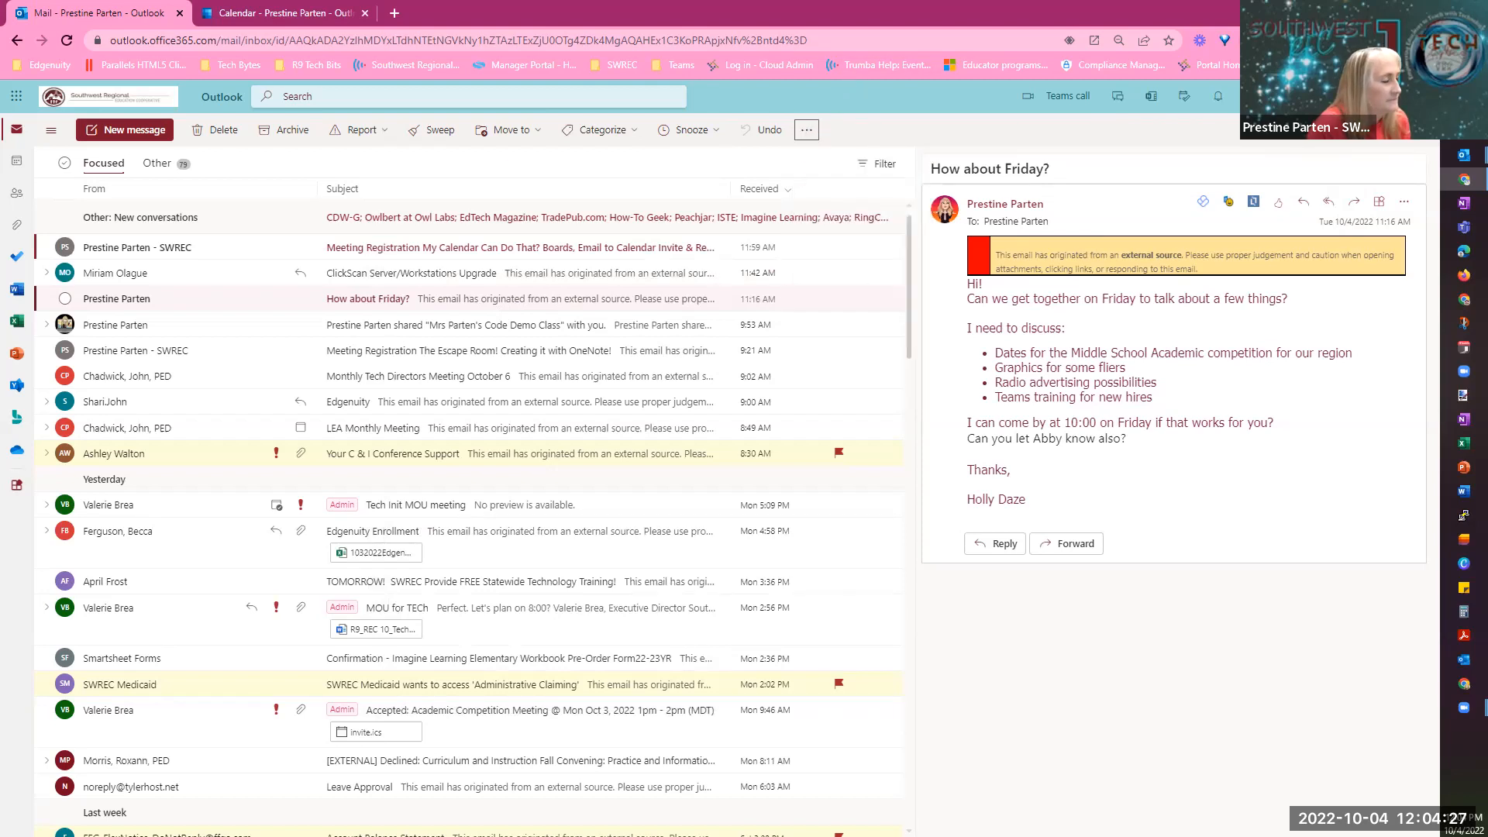
drag(384, 304, 4, 160)
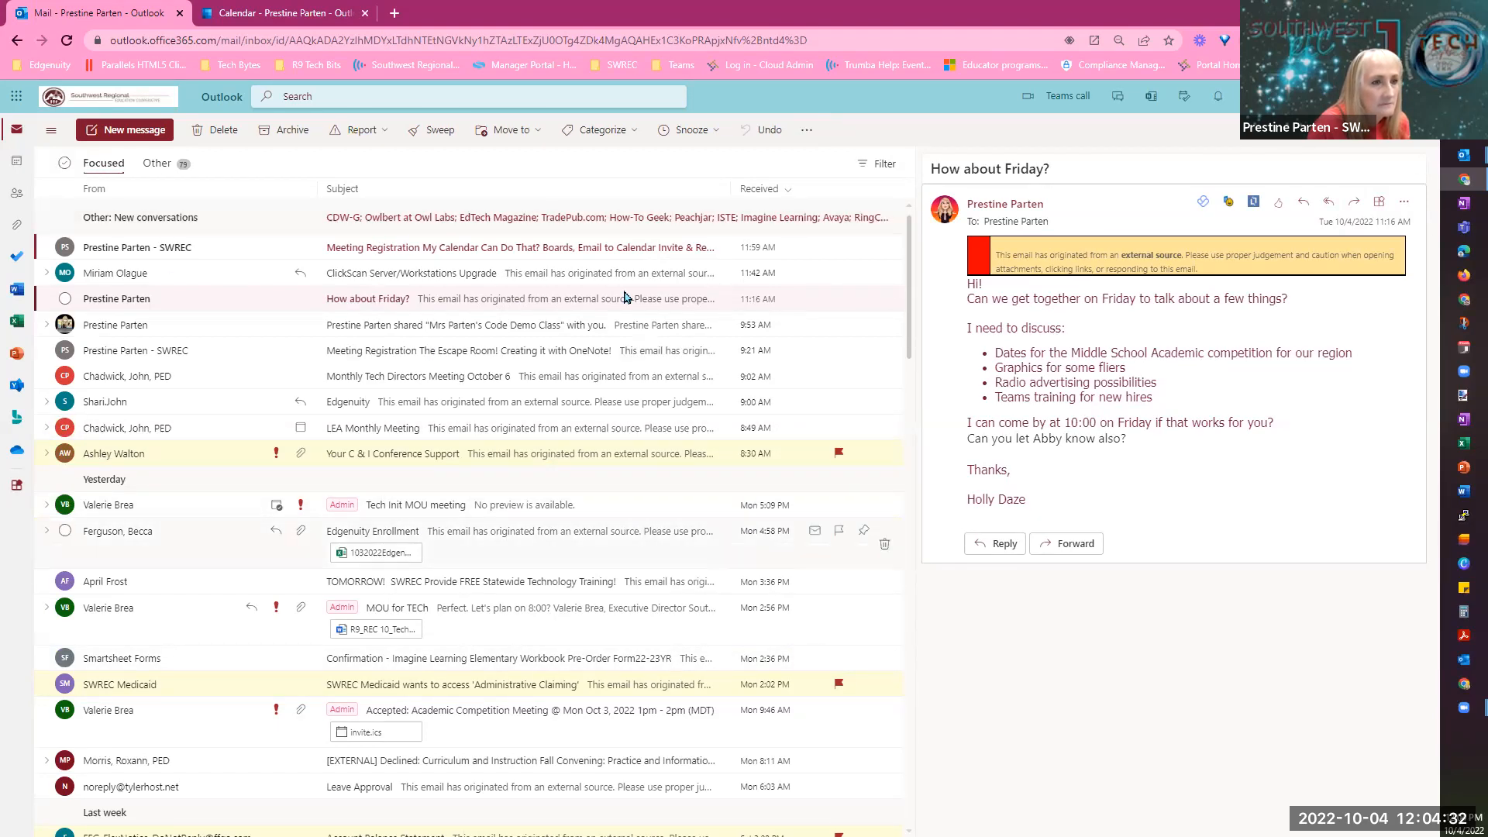
right_click(348, 296)
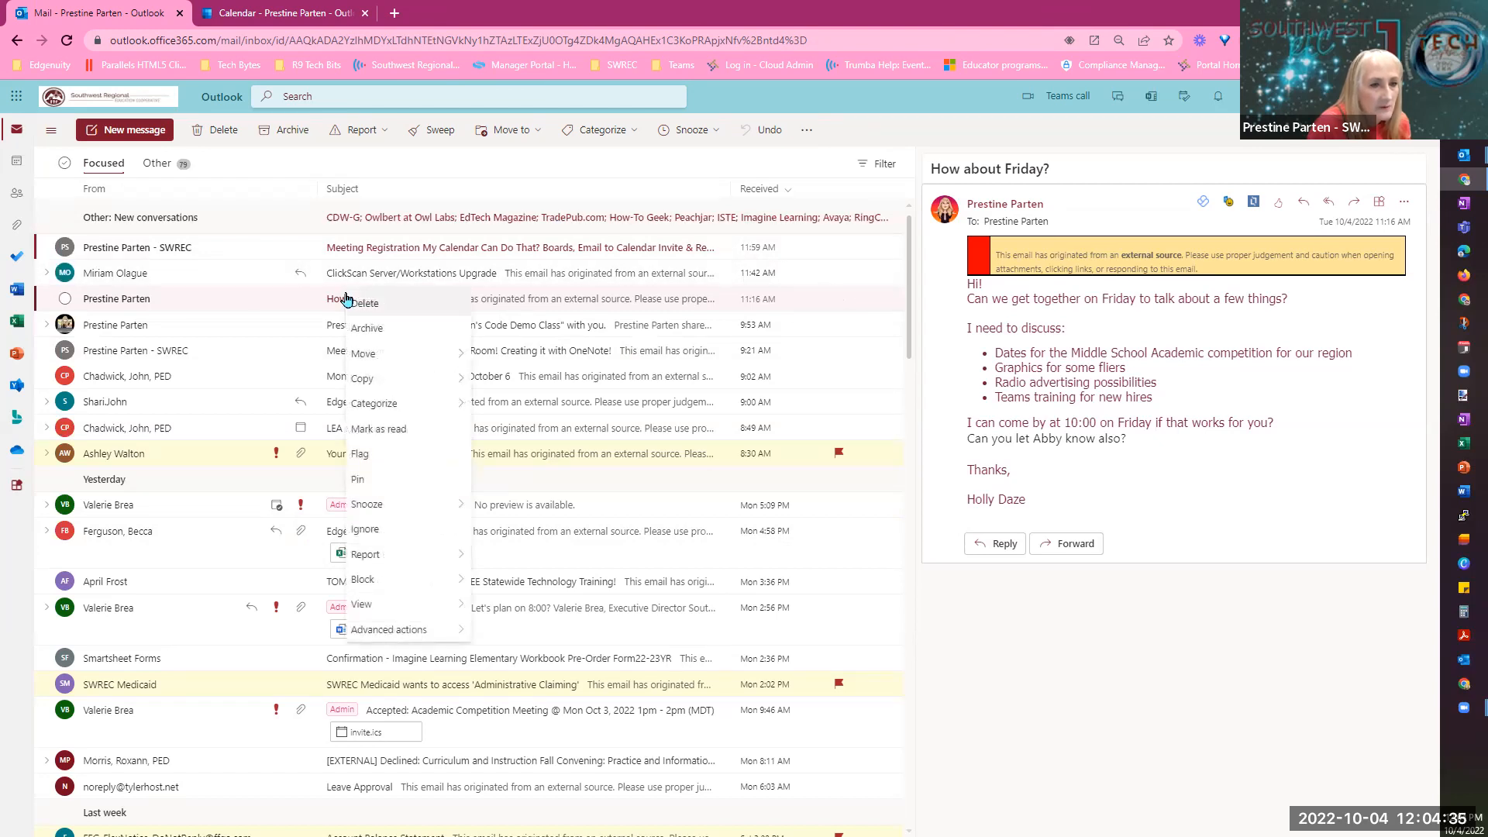
mouse_move(380, 362)
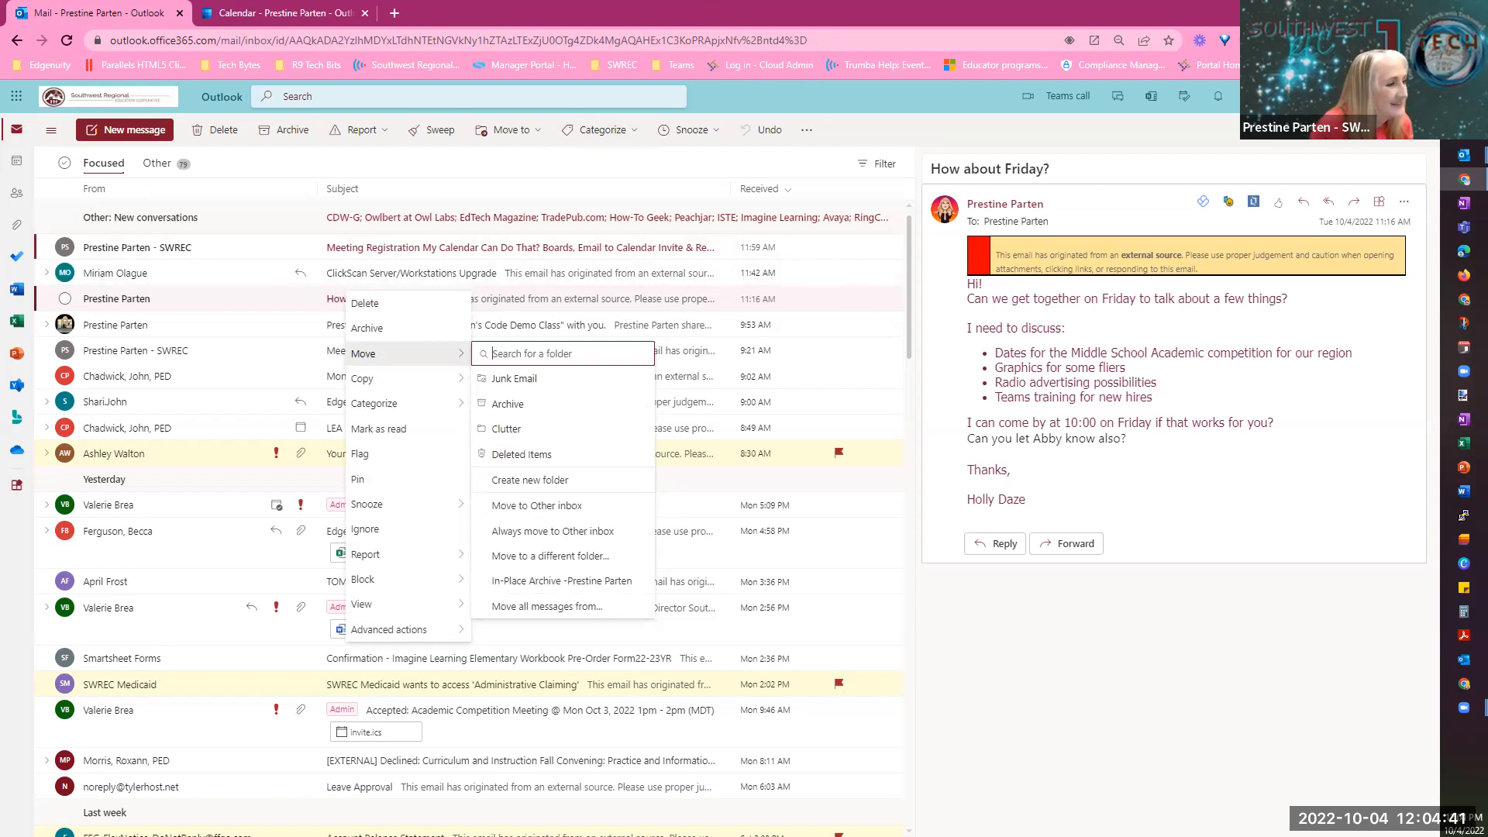
Switch to desktop Outlook and create a calendar appointment from the "How about Friday?" email.
key(super+shift+Left)
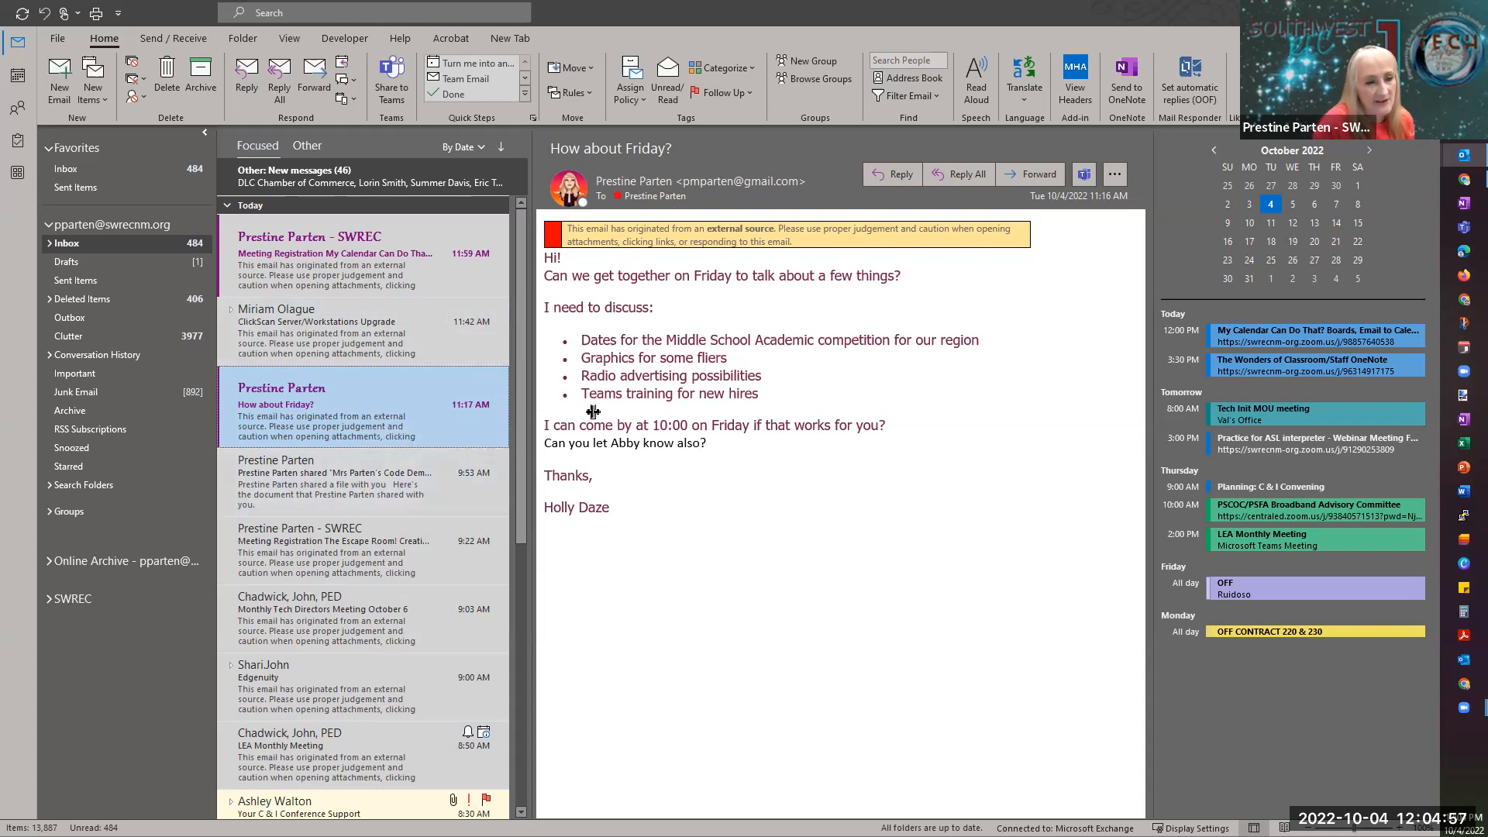
drag(339, 400, 16, 79)
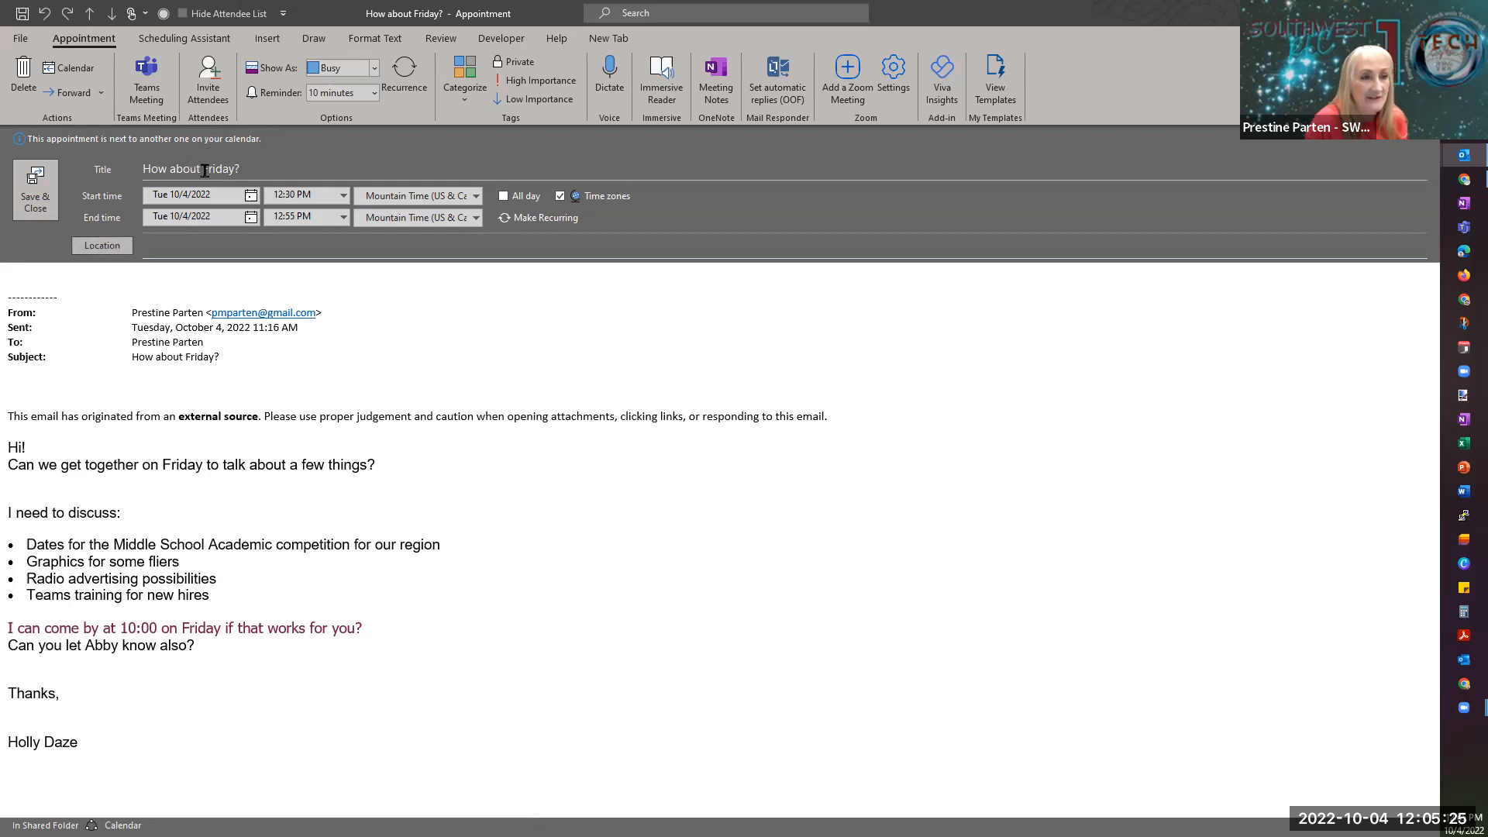
Schedule the appointment for Friday 10/7/2022 from 10:00 AM to 11:00 AM.
click(248, 196)
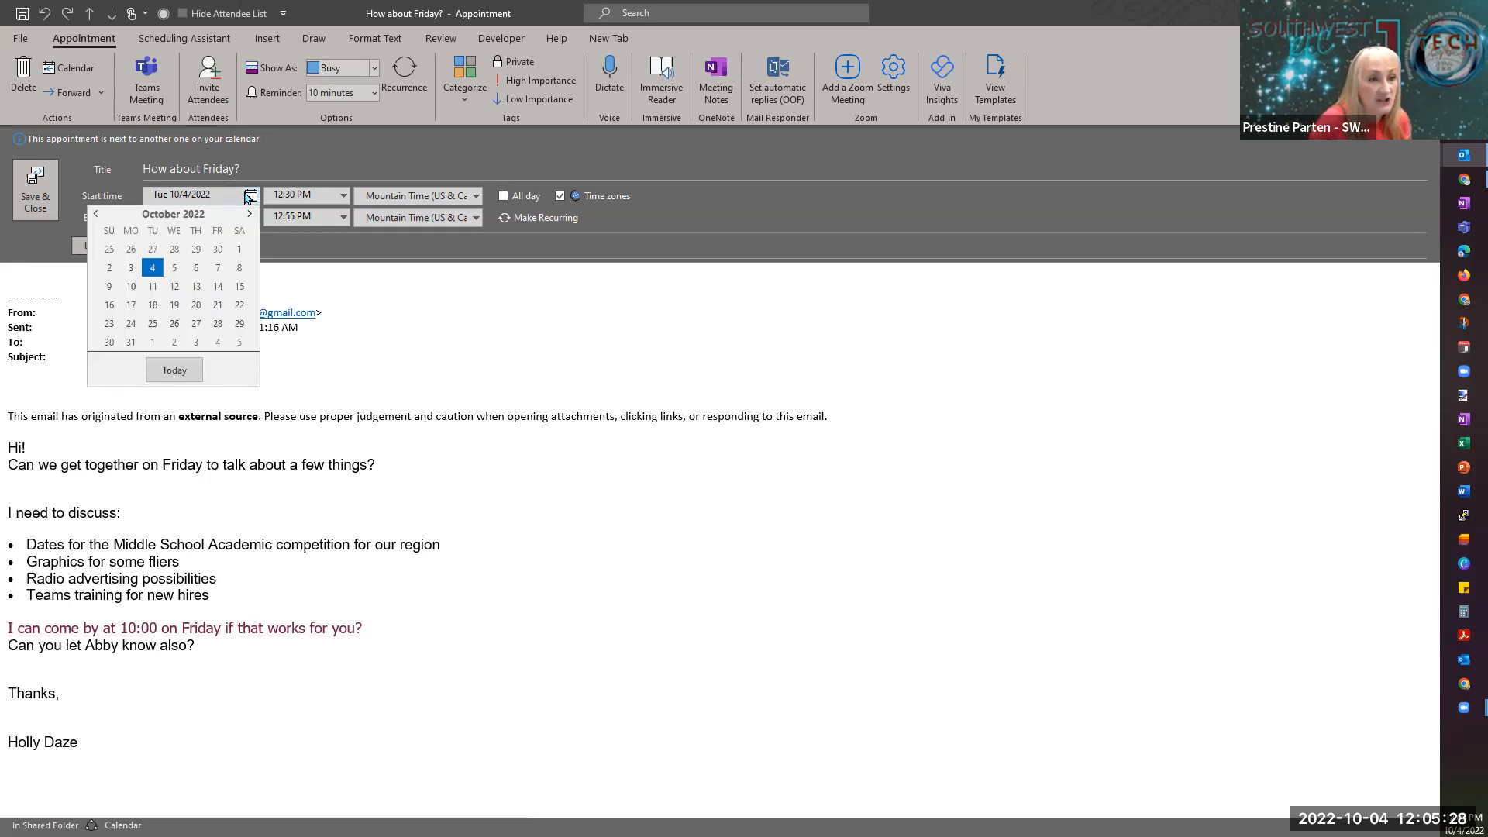
click(218, 268)
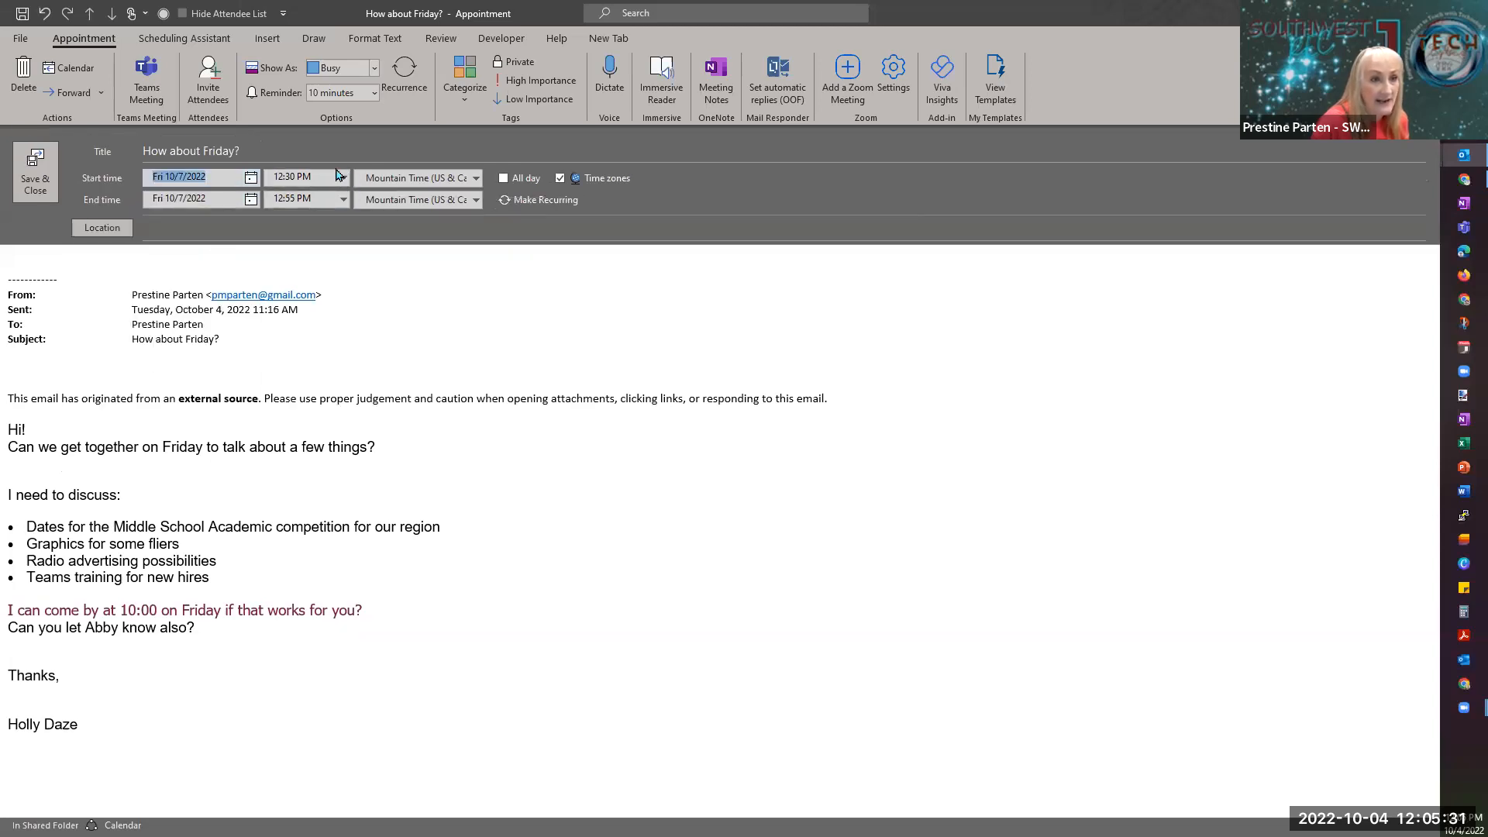
click(345, 186)
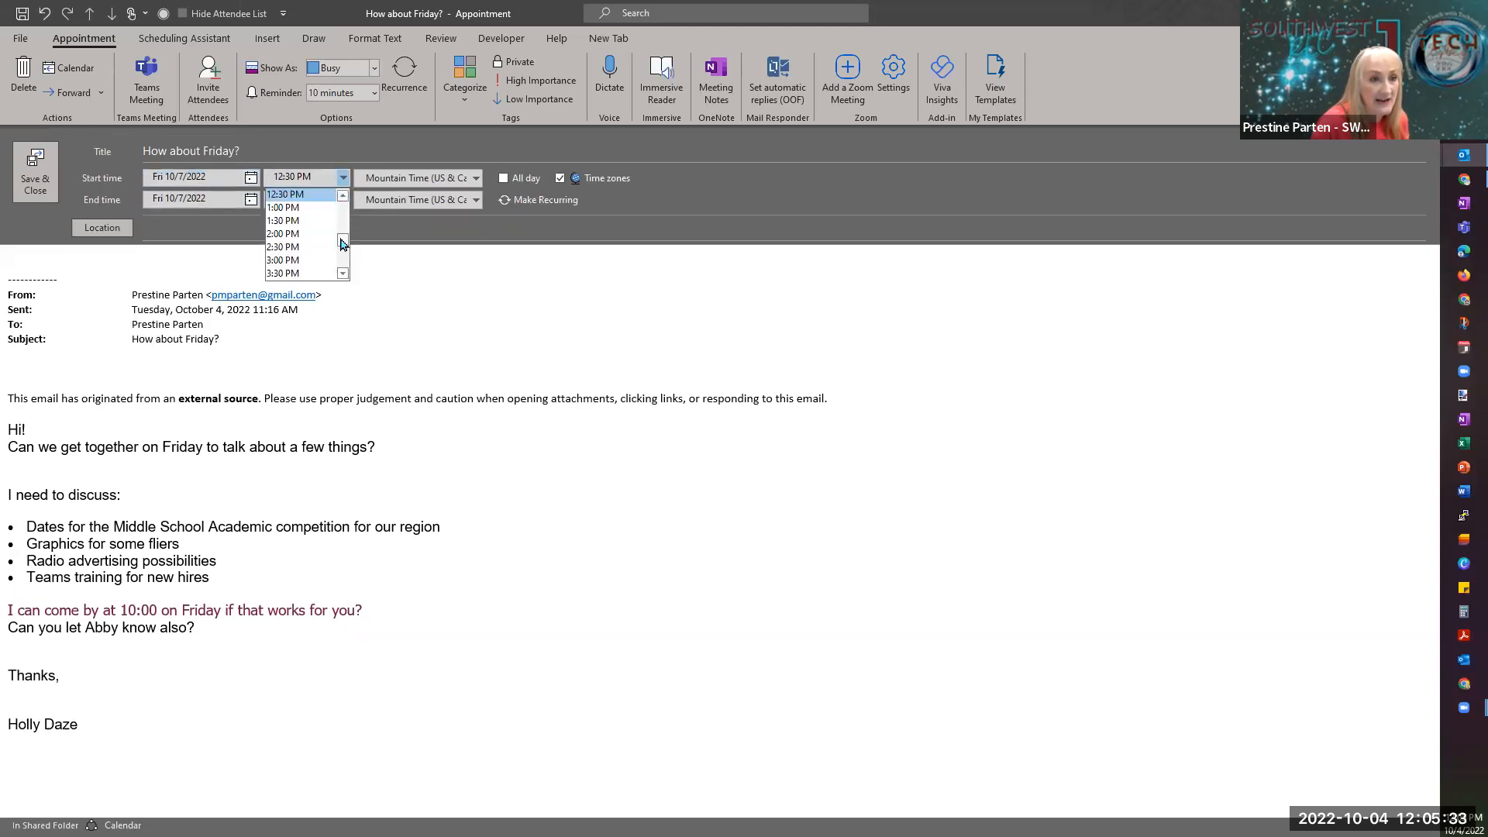
drag(345, 245, 348, 227)
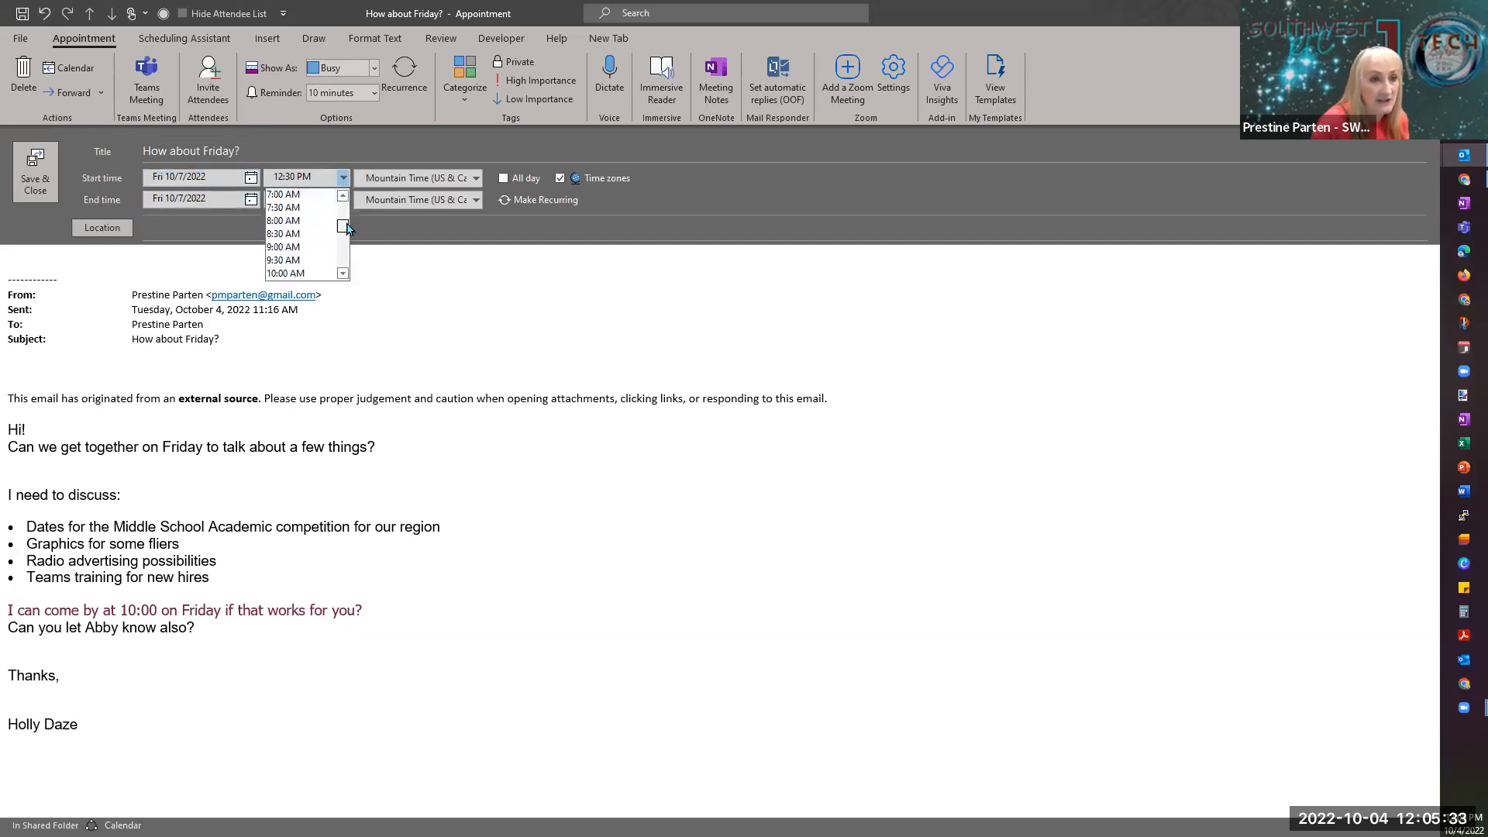
click(300, 274)
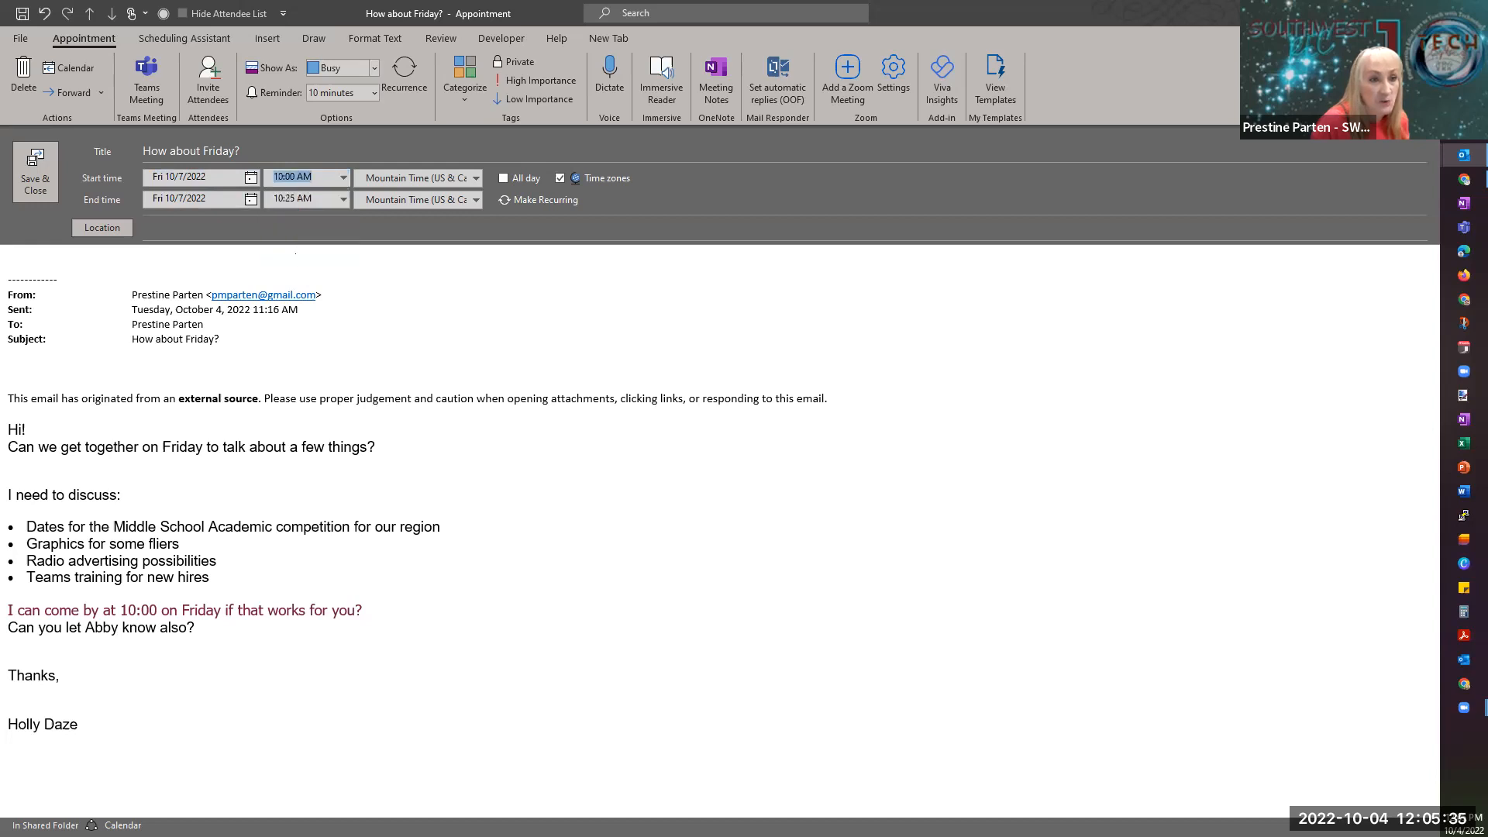
click(343, 200)
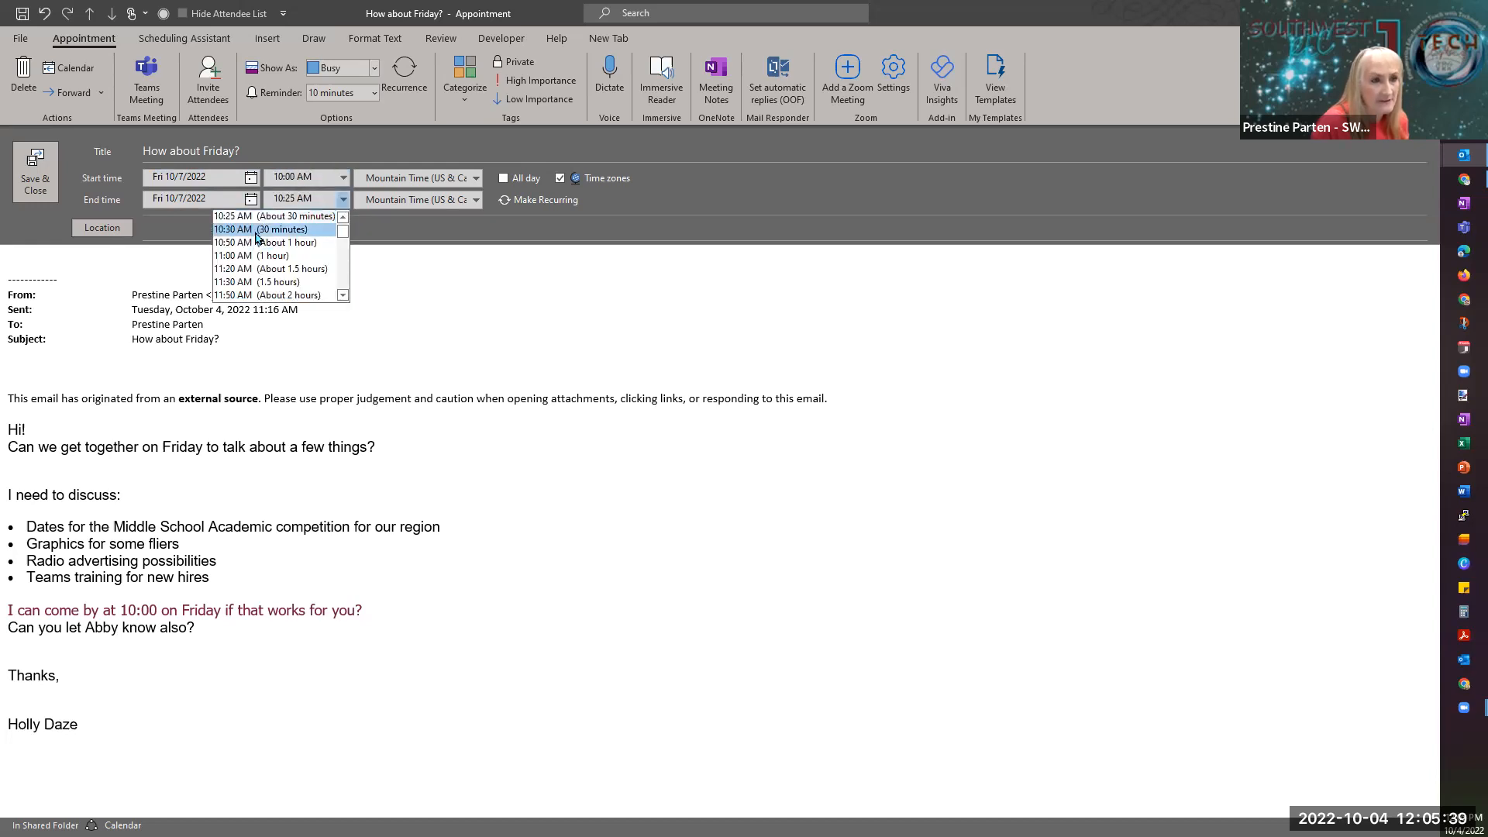
click(256, 255)
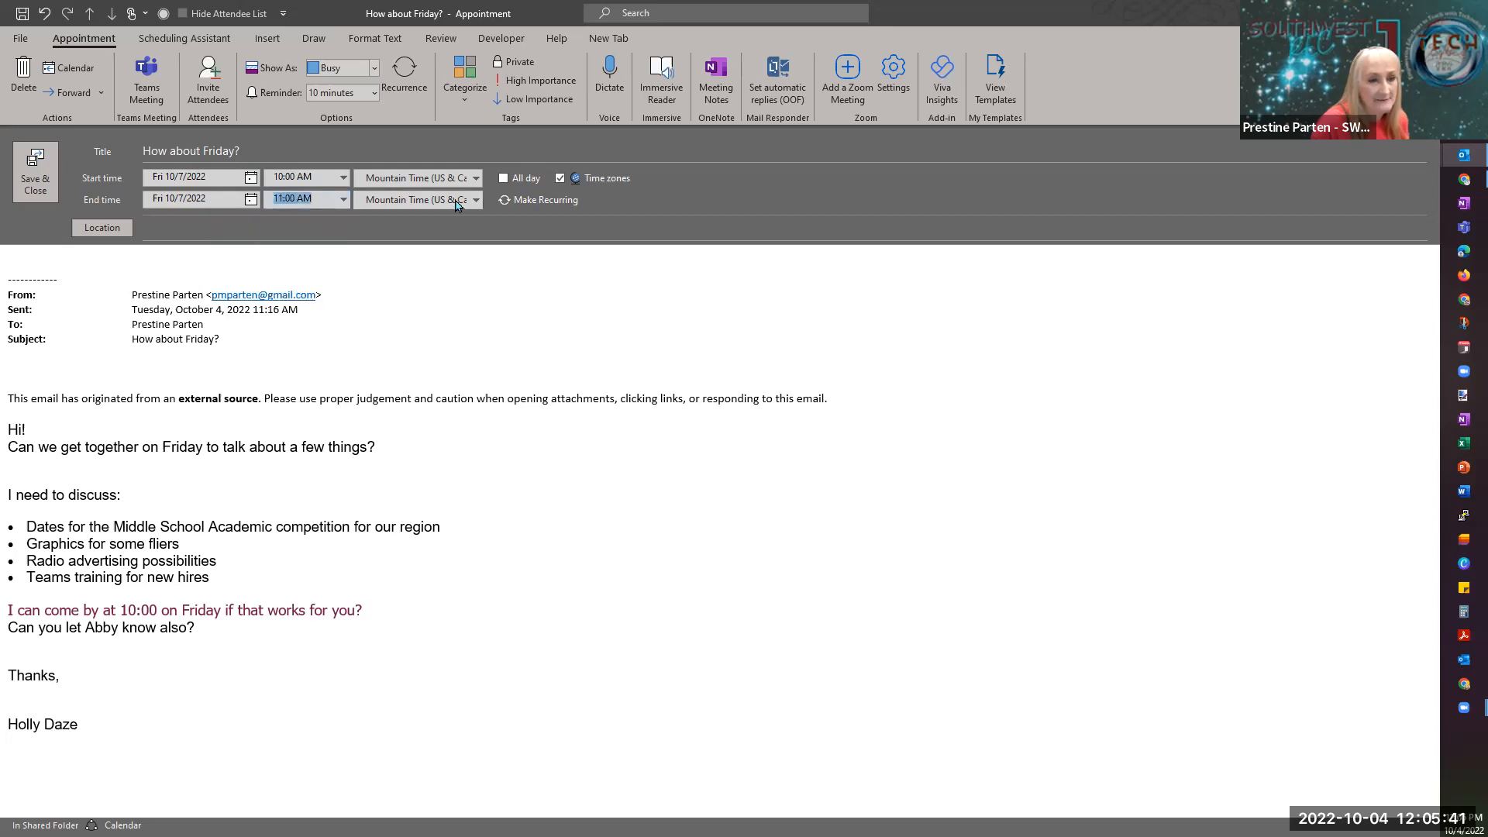
click(166, 226)
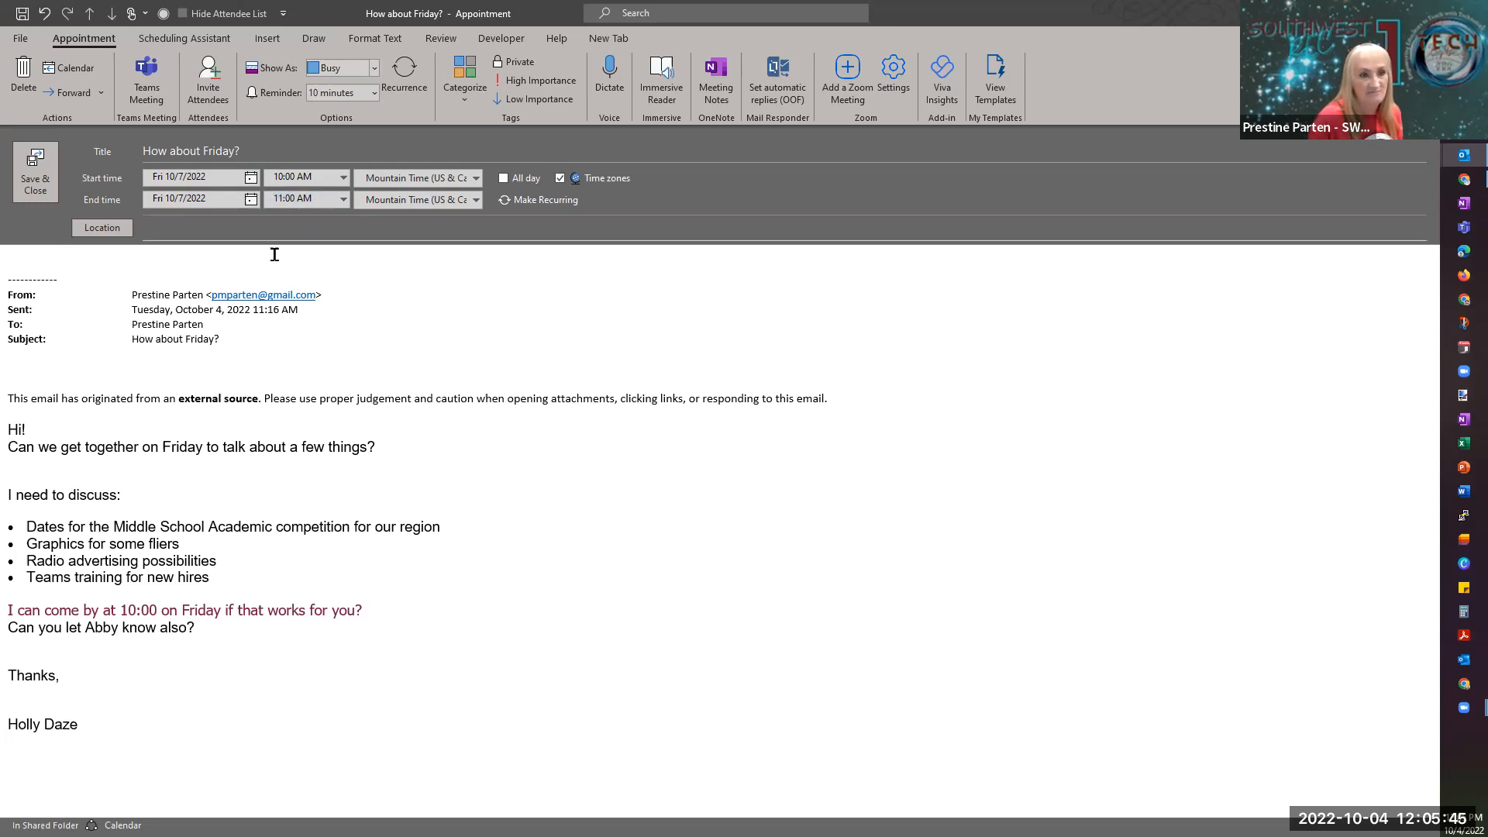
drag(219, 494, 147, 543)
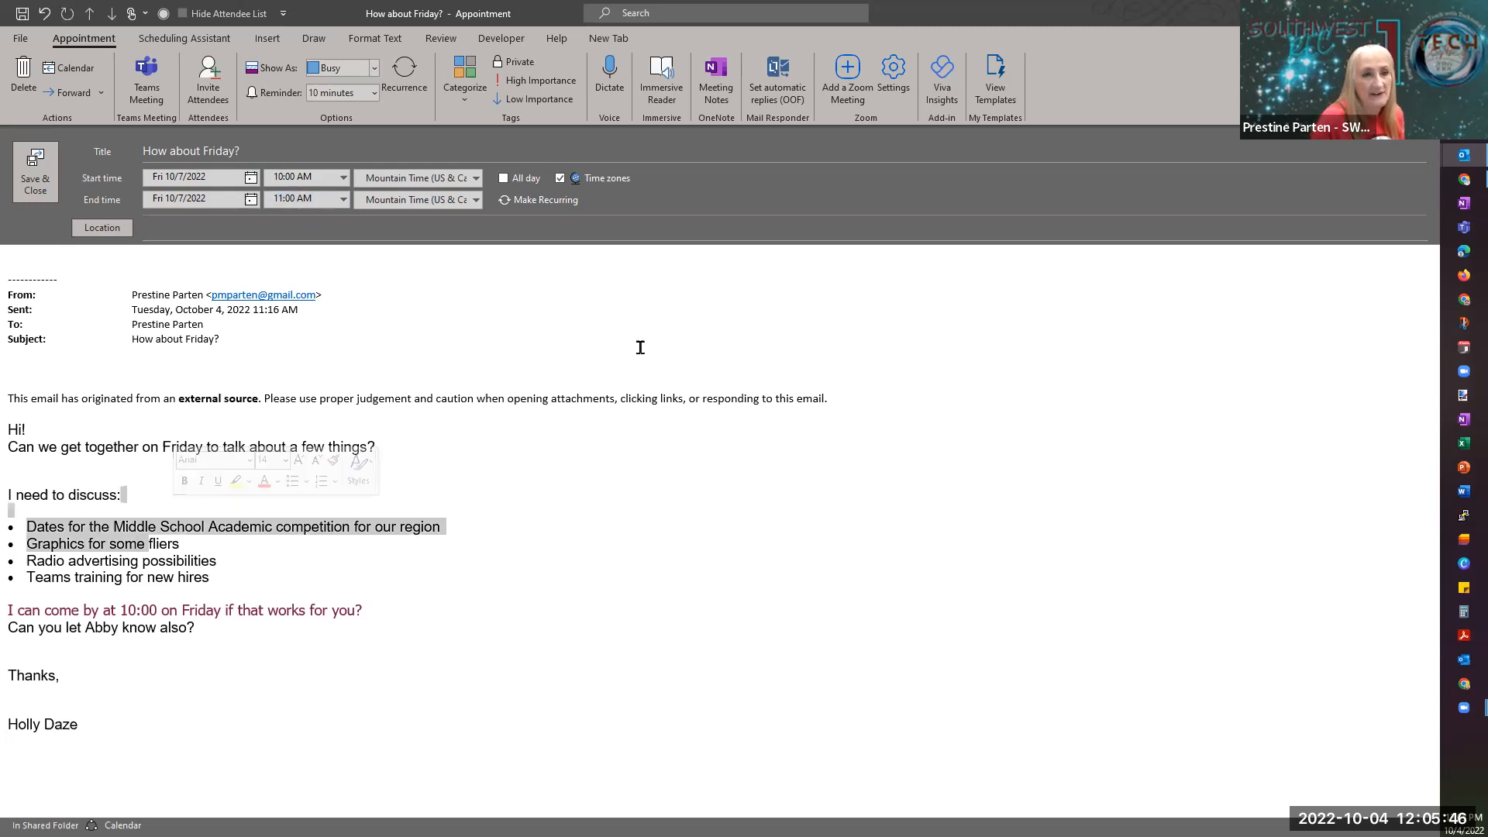
click(755, 551)
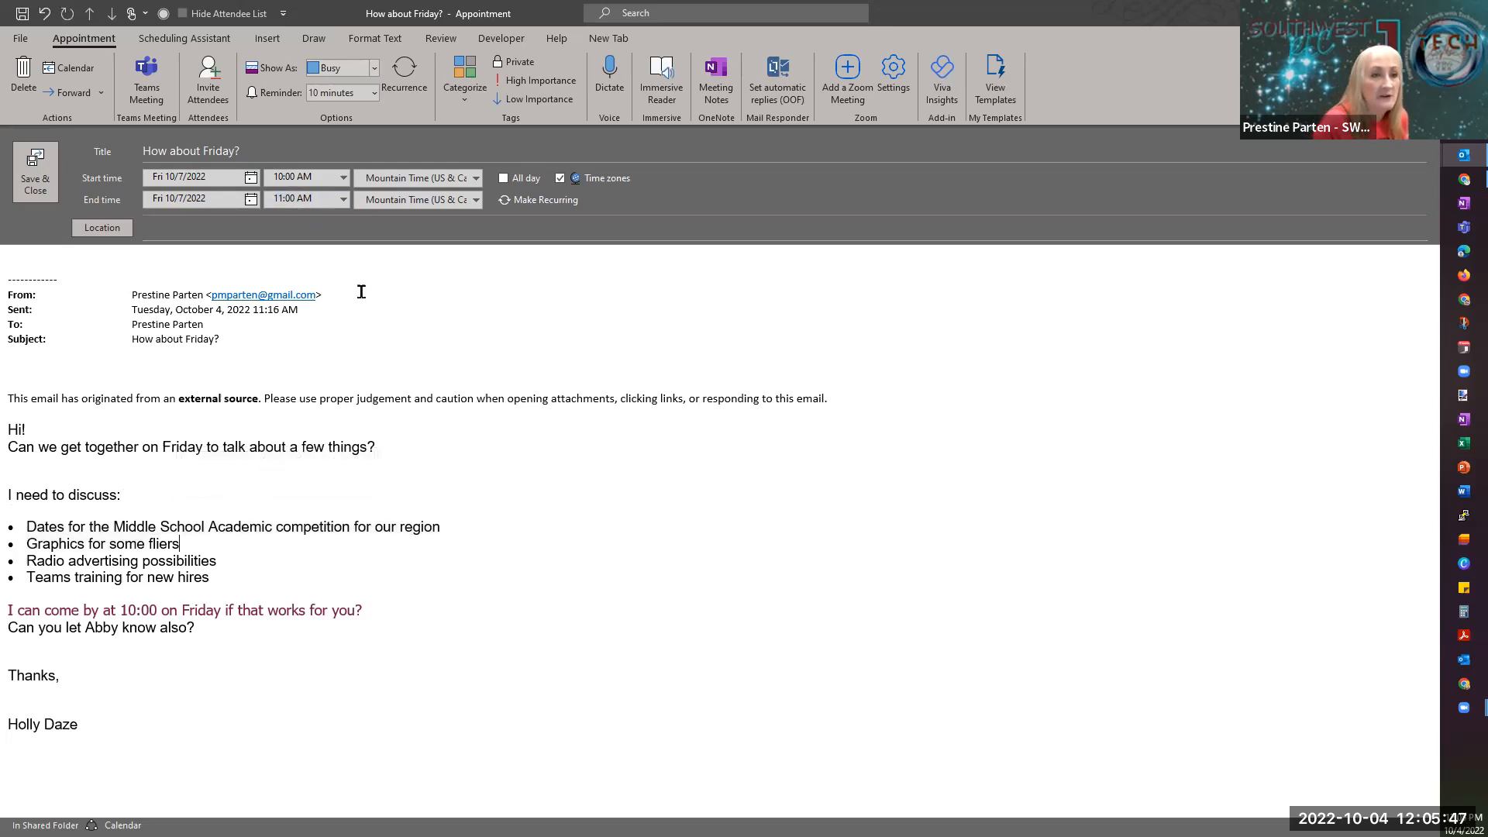
Turn the appointment into a meeting and add the colleague mentioned in the email as a required attendee.
click(207, 82)
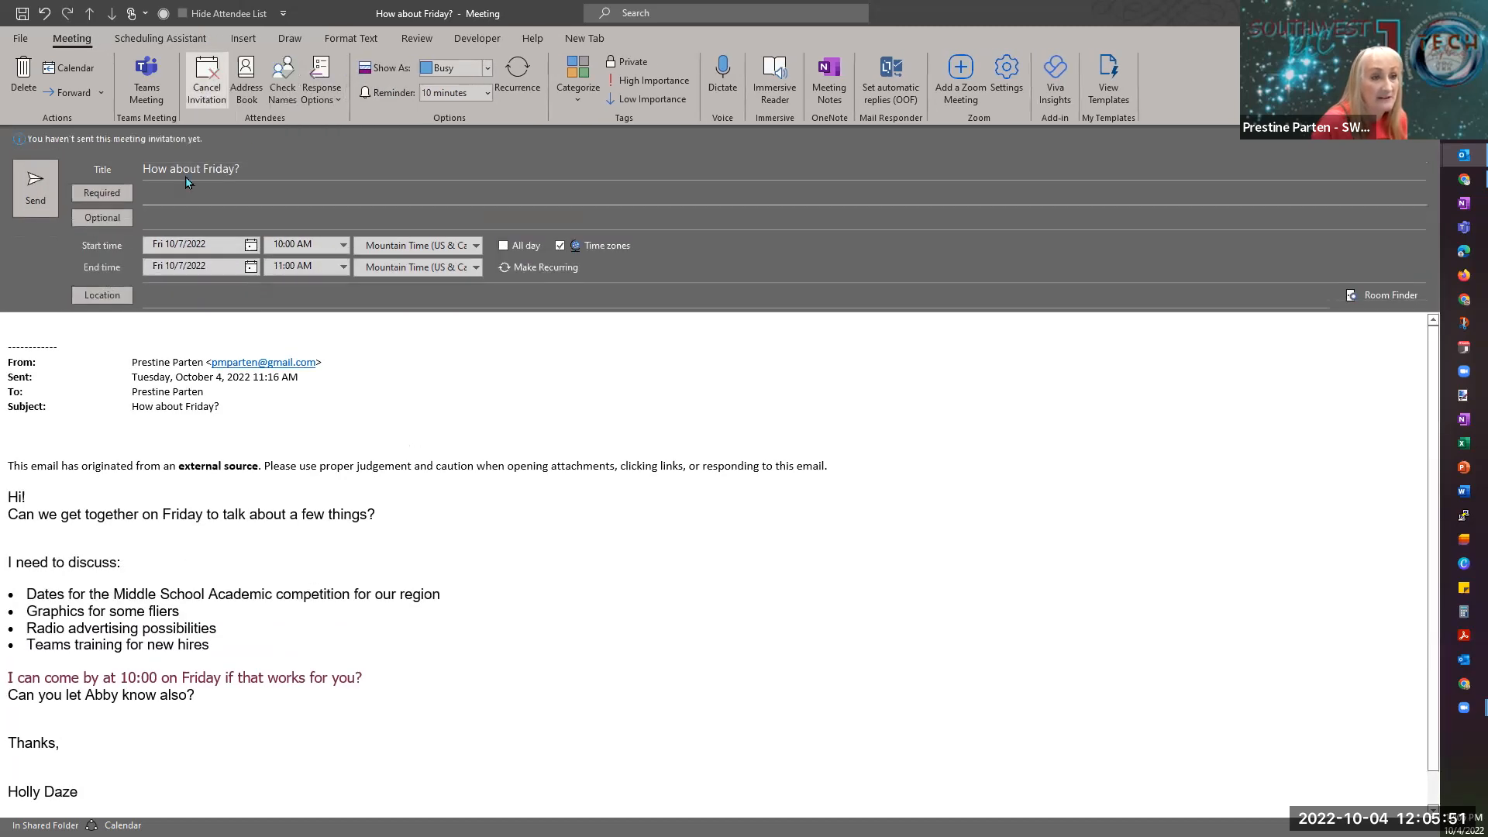
text(abby)
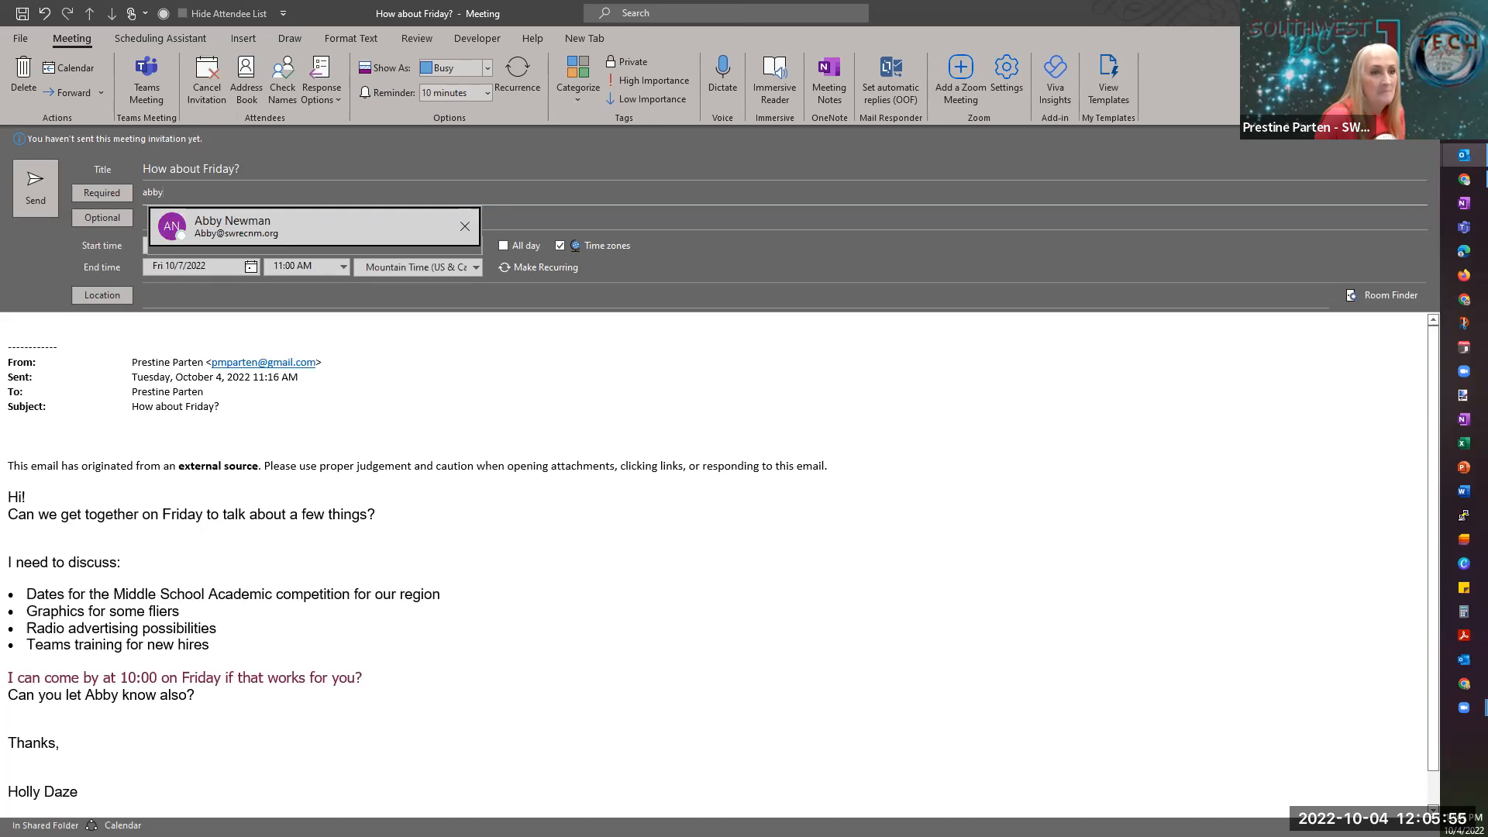
click(253, 214)
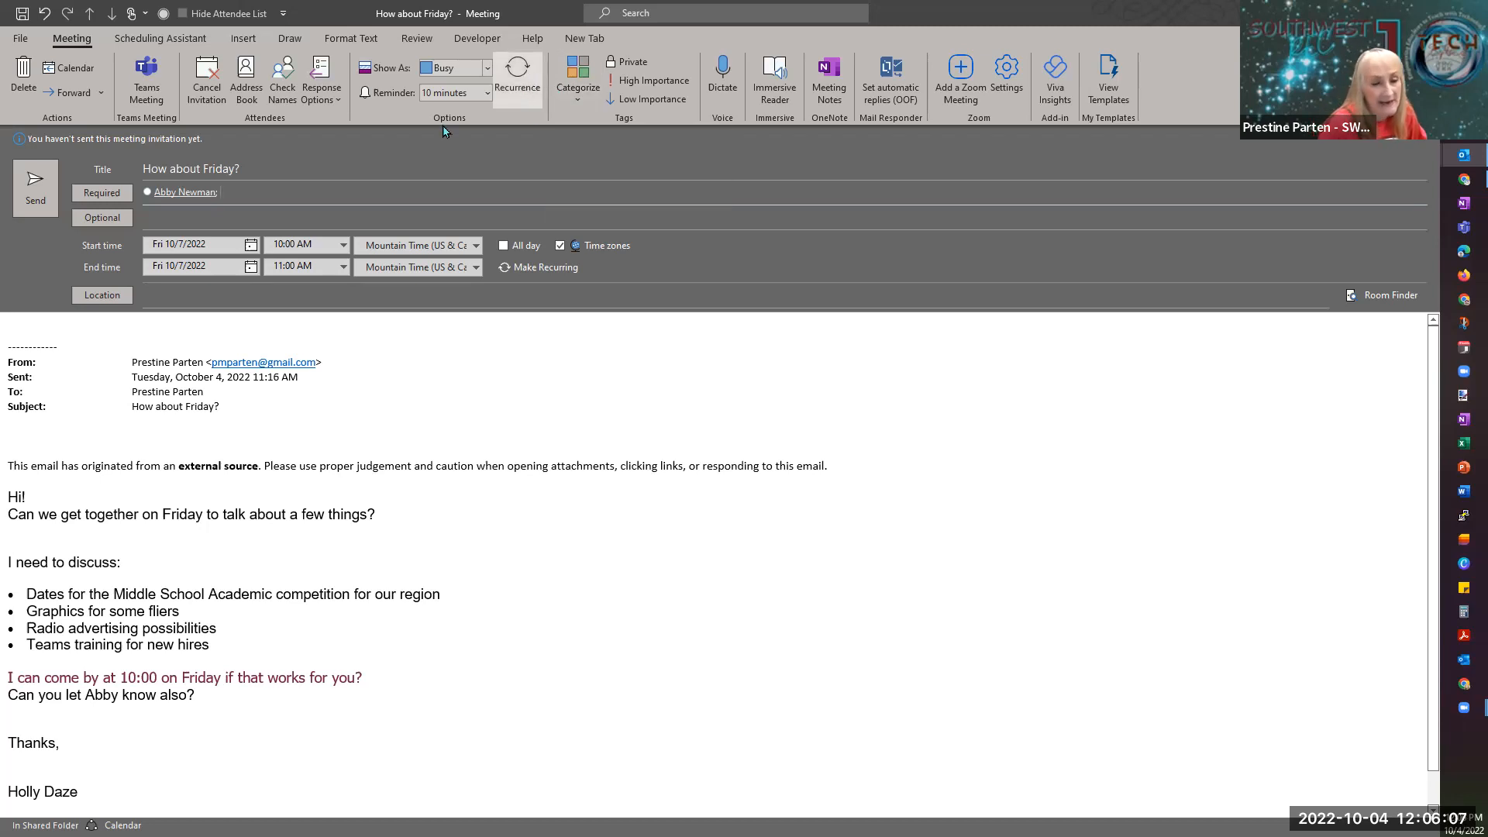
Categorize the meeting as Other Meetings/REC 9 etc and choose a reminder of 10 minutes.
click(574, 74)
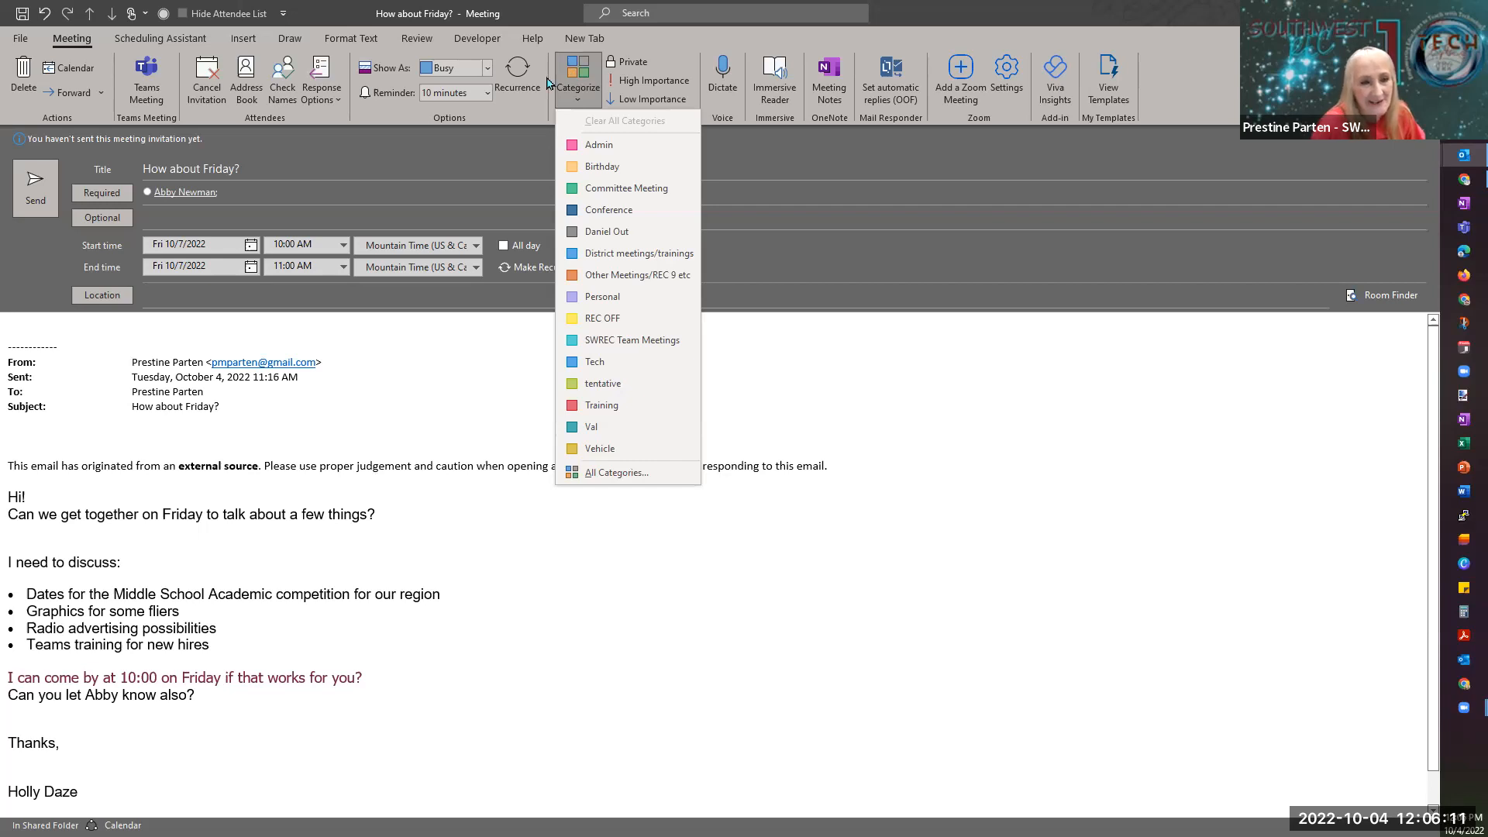
click(620, 276)
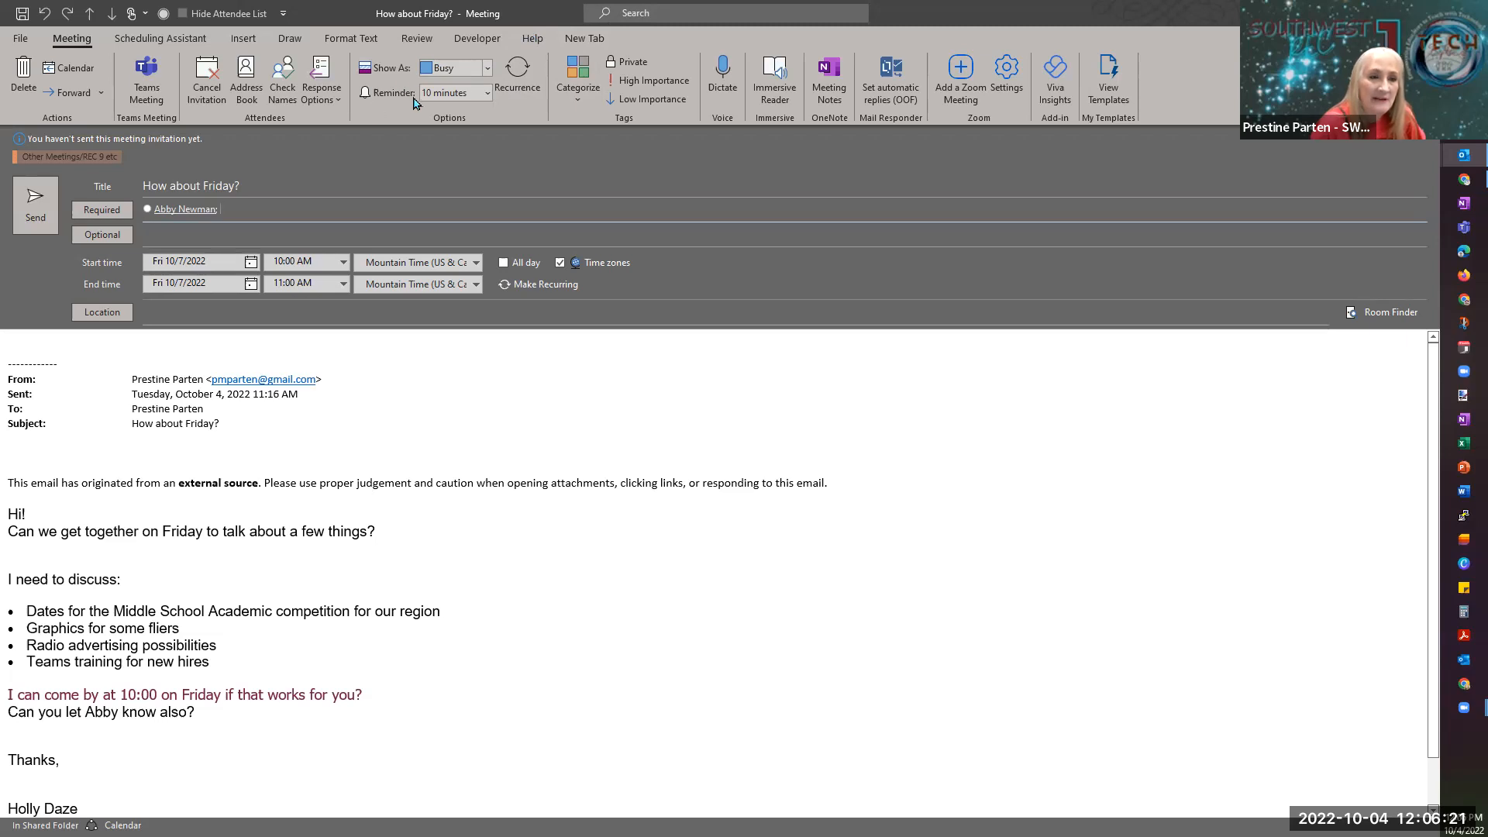
click(488, 94)
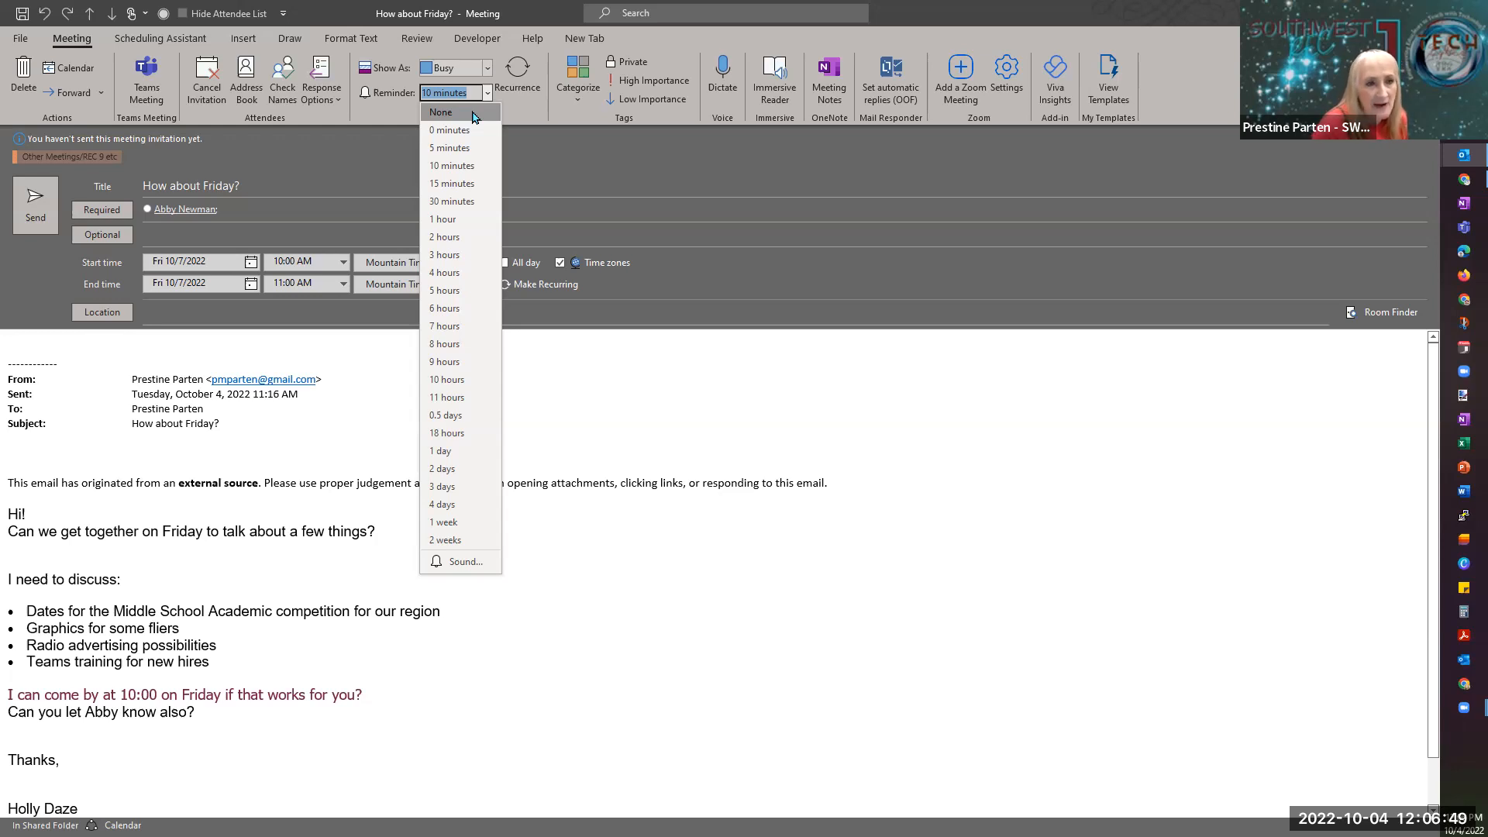
click(444, 168)
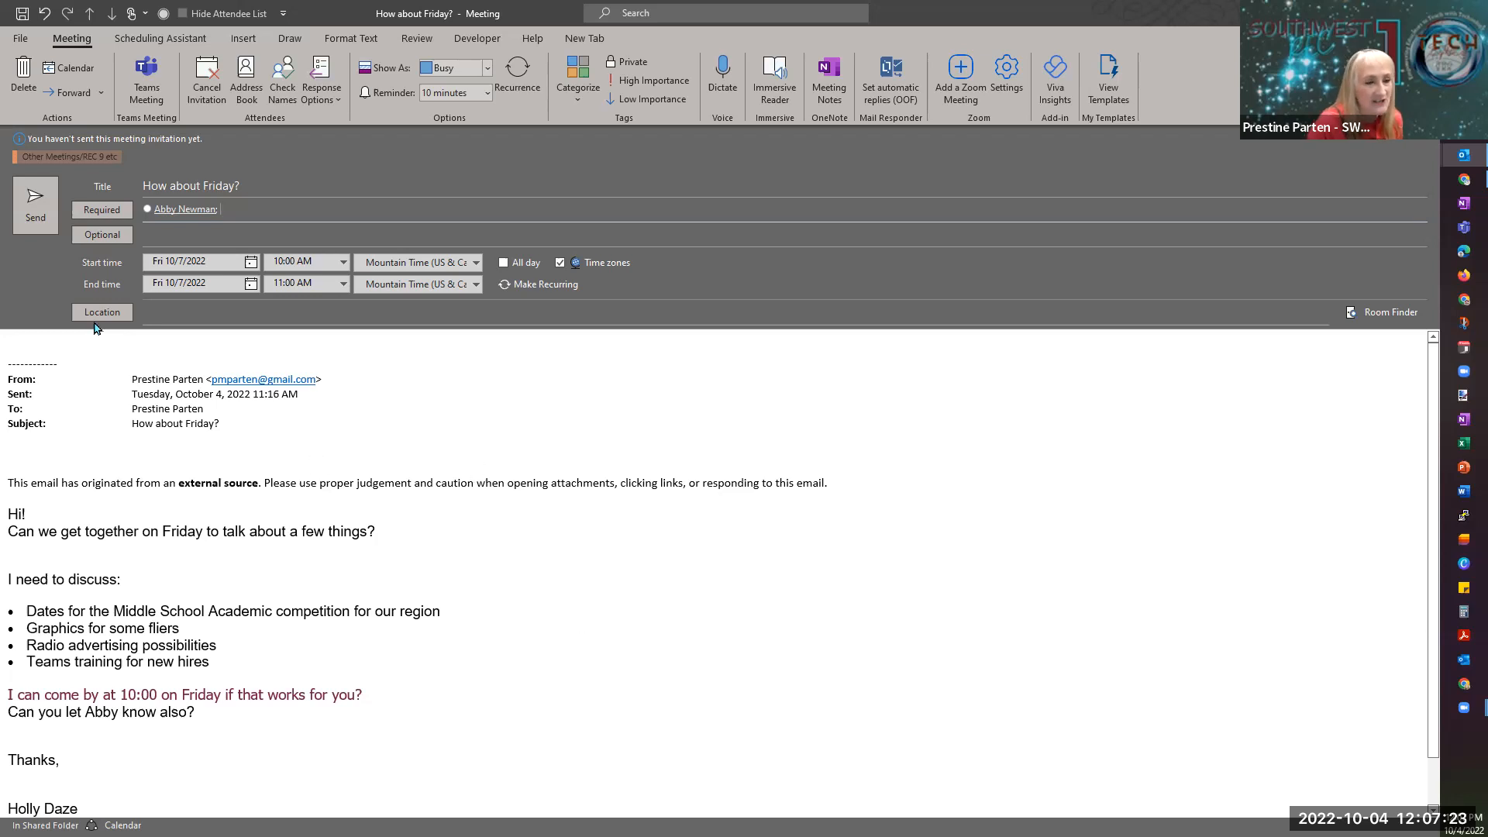
Send the meeting invitation without a location and delete the newly arrived Help Desk laptop discount email from the inbox.
click(34, 196)
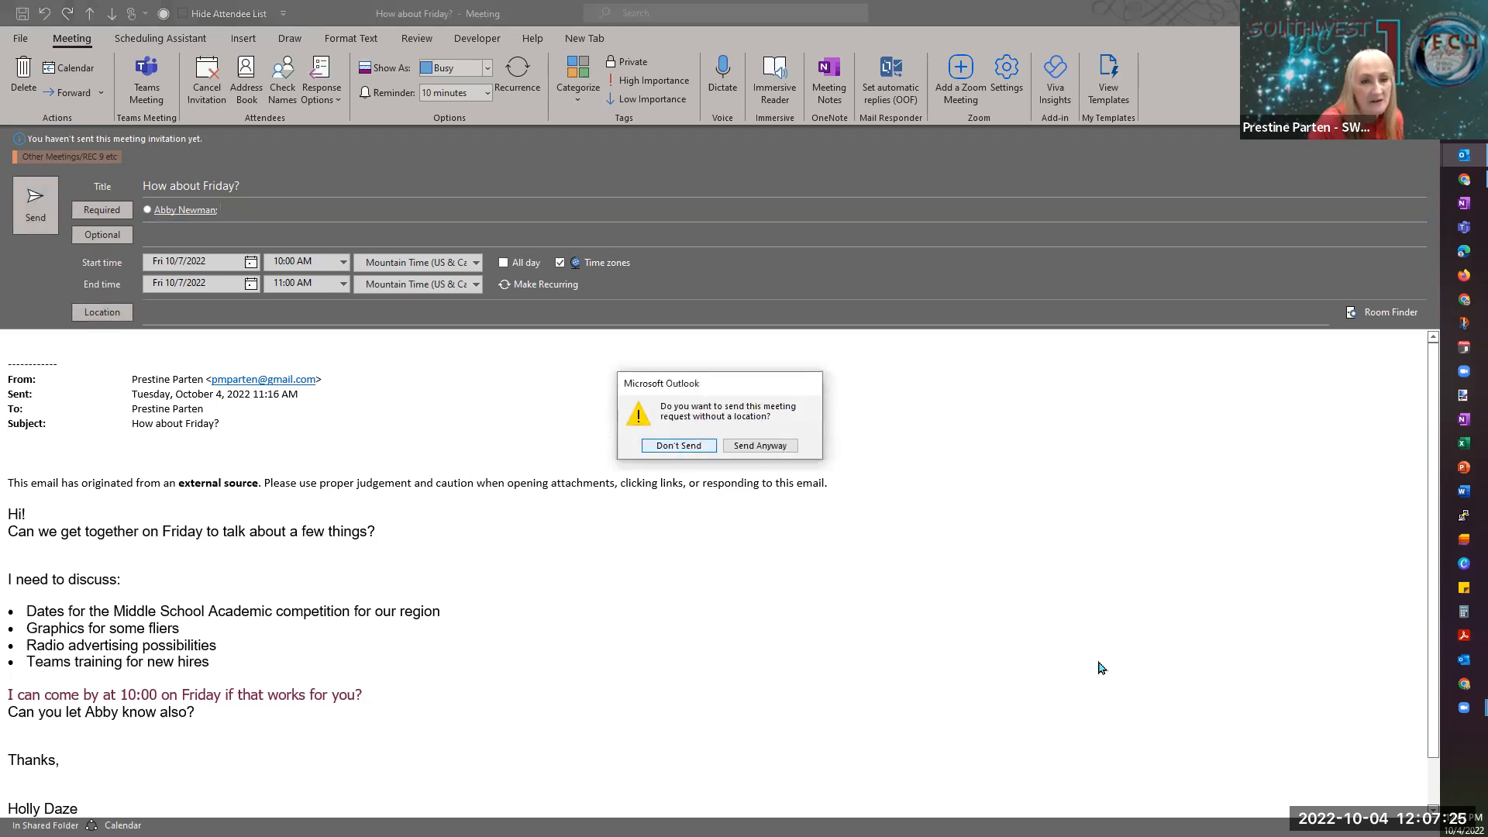
click(758, 447)
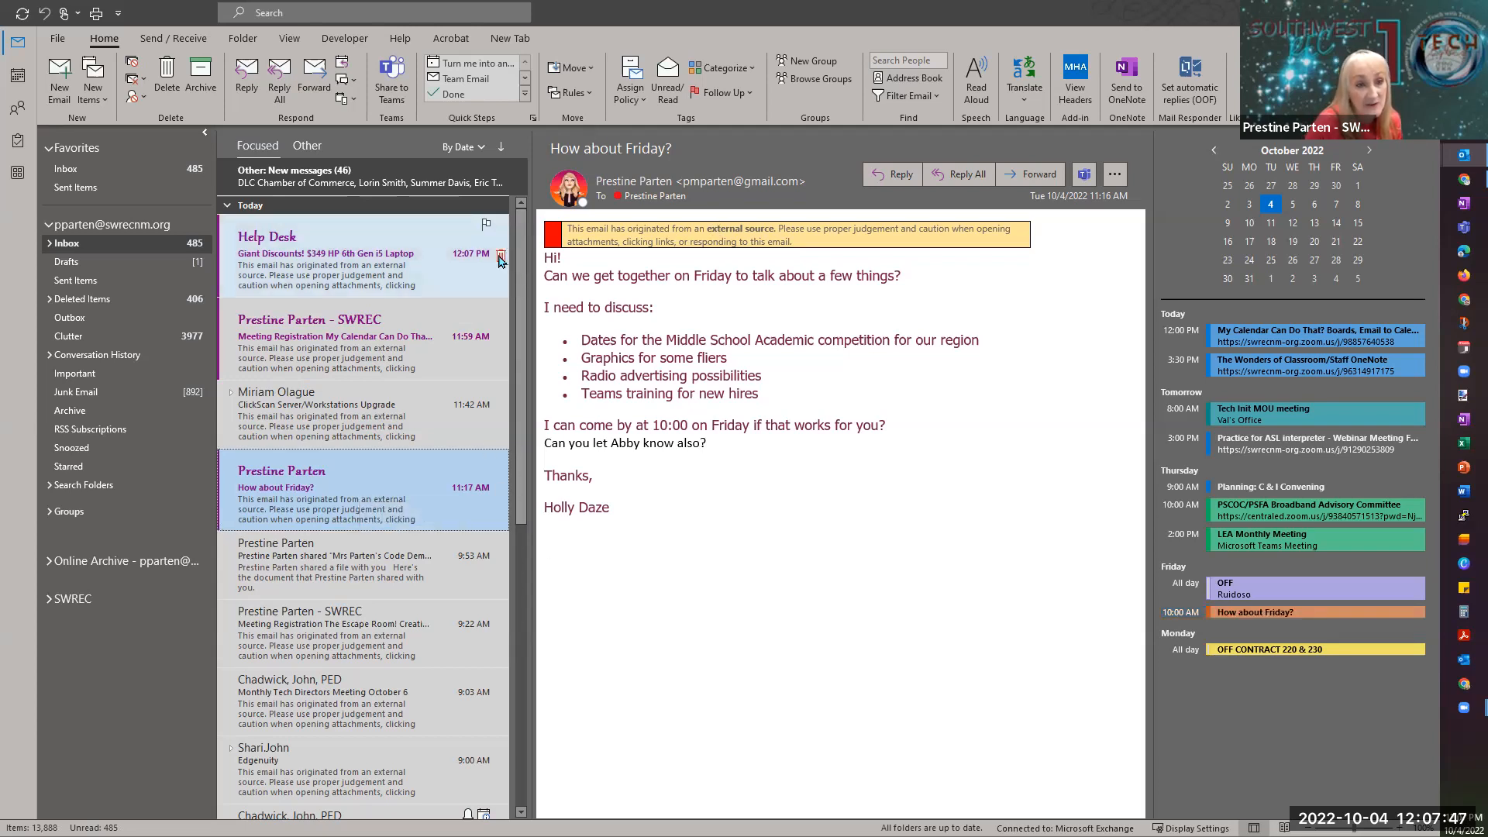
click(501, 256)
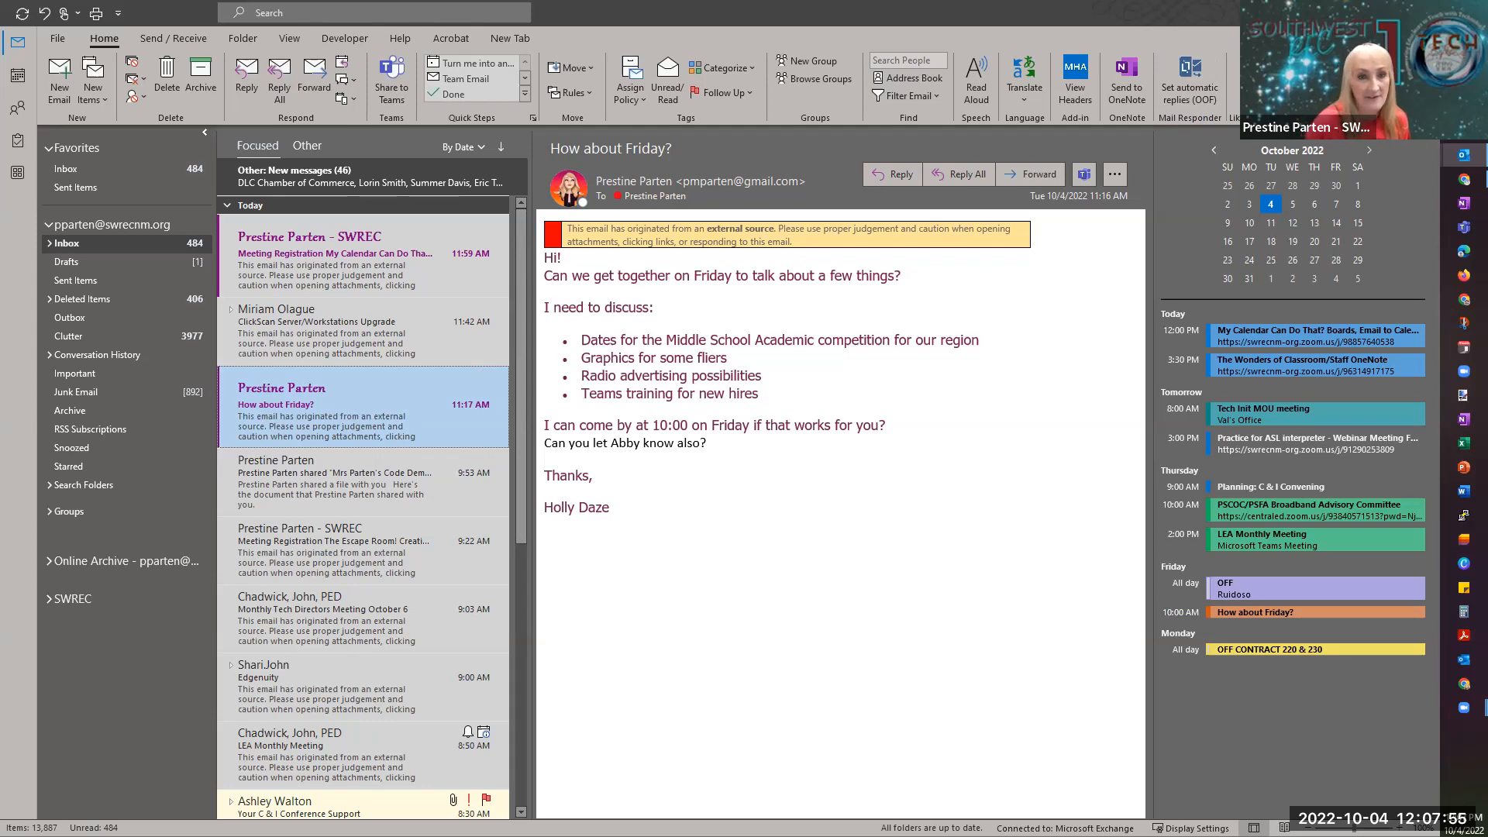
Switch back to the Outlook on the web inbox in the browser.
key(alt+Tab)
click(643, 551)
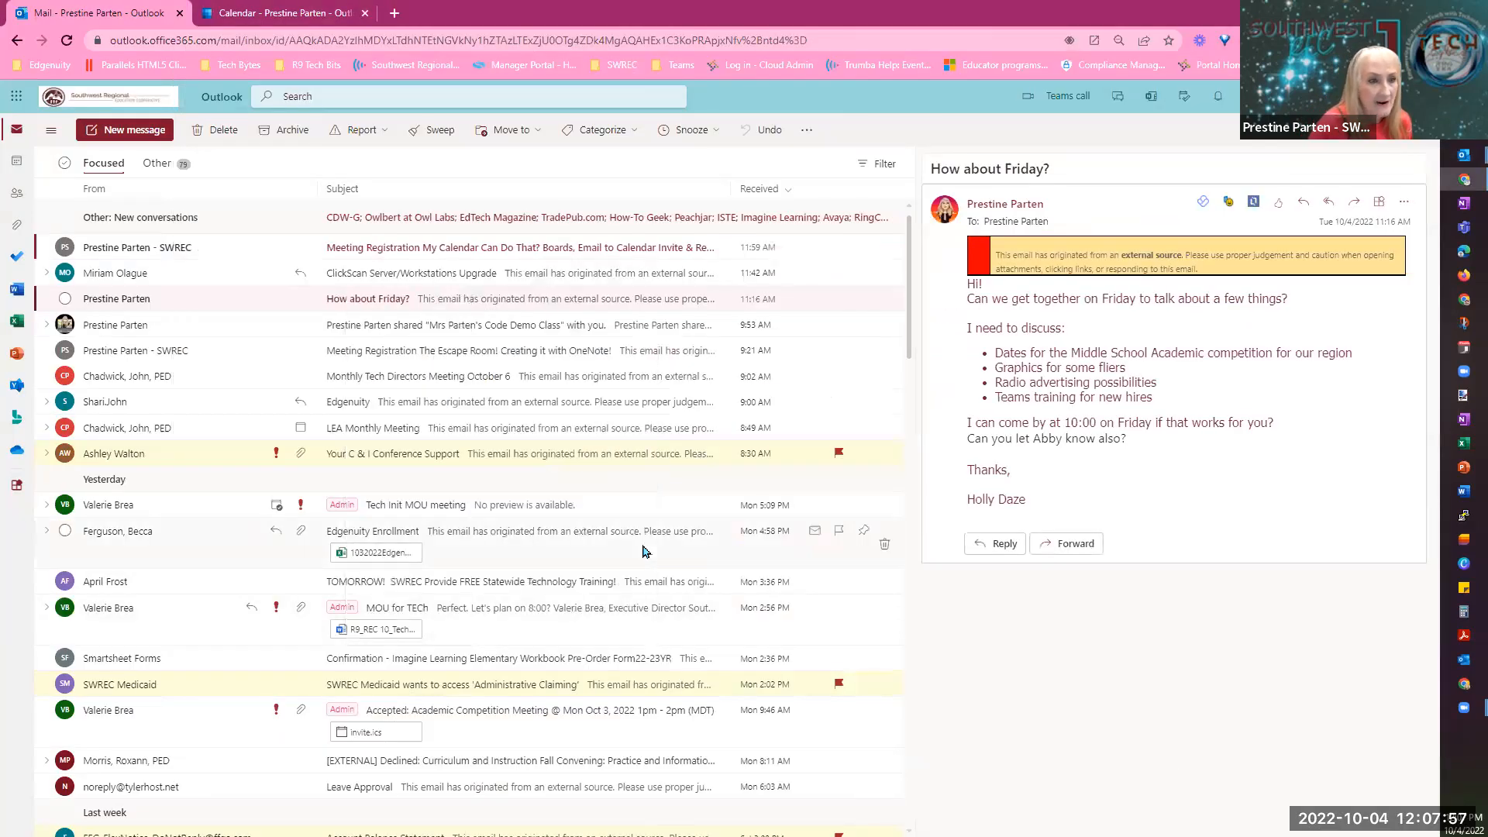
Go to the Outlook calendar and bring up the October 2022 month view.
click(16, 162)
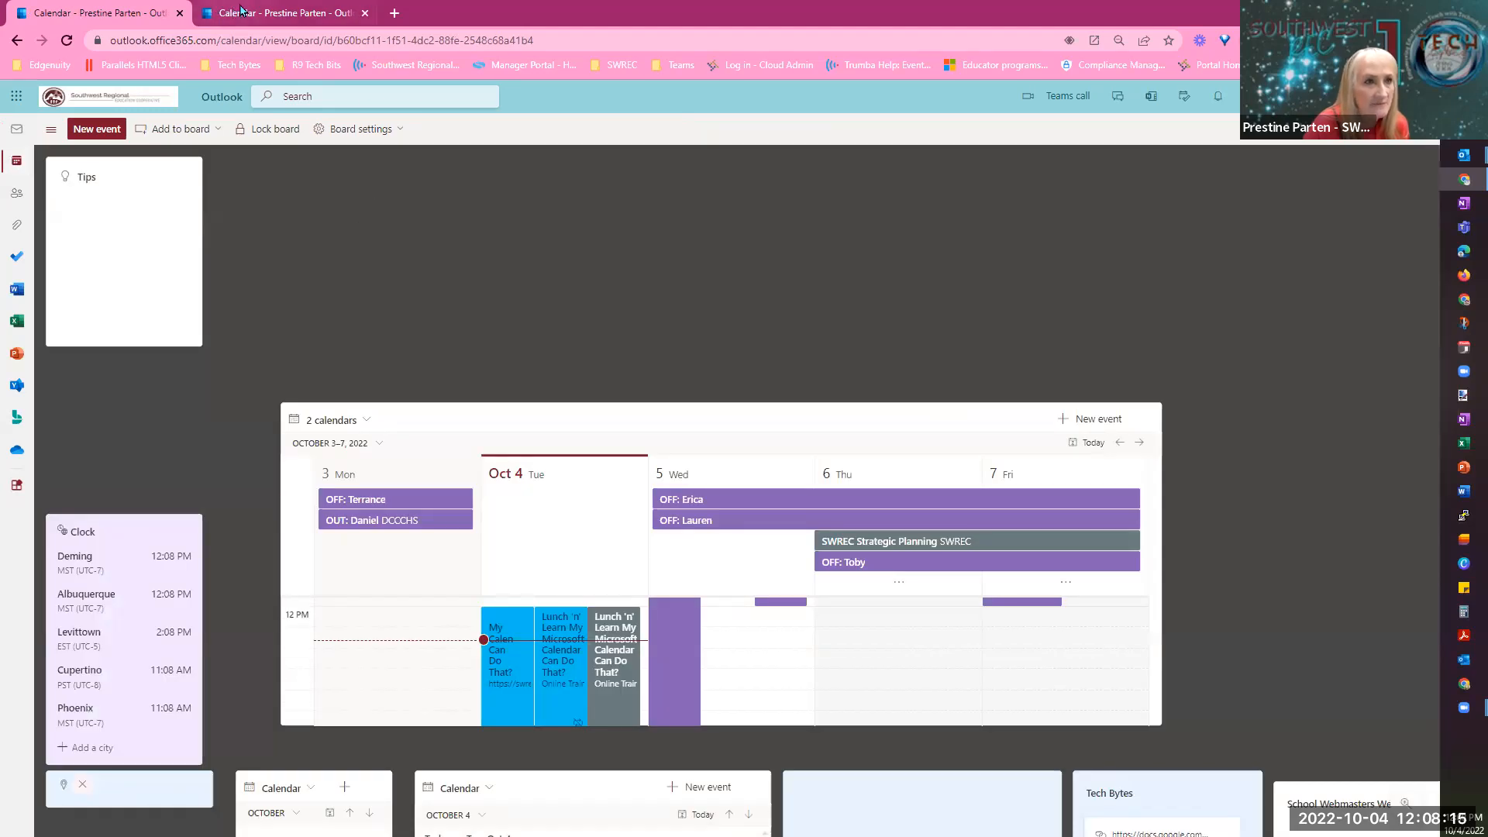
click(240, 10)
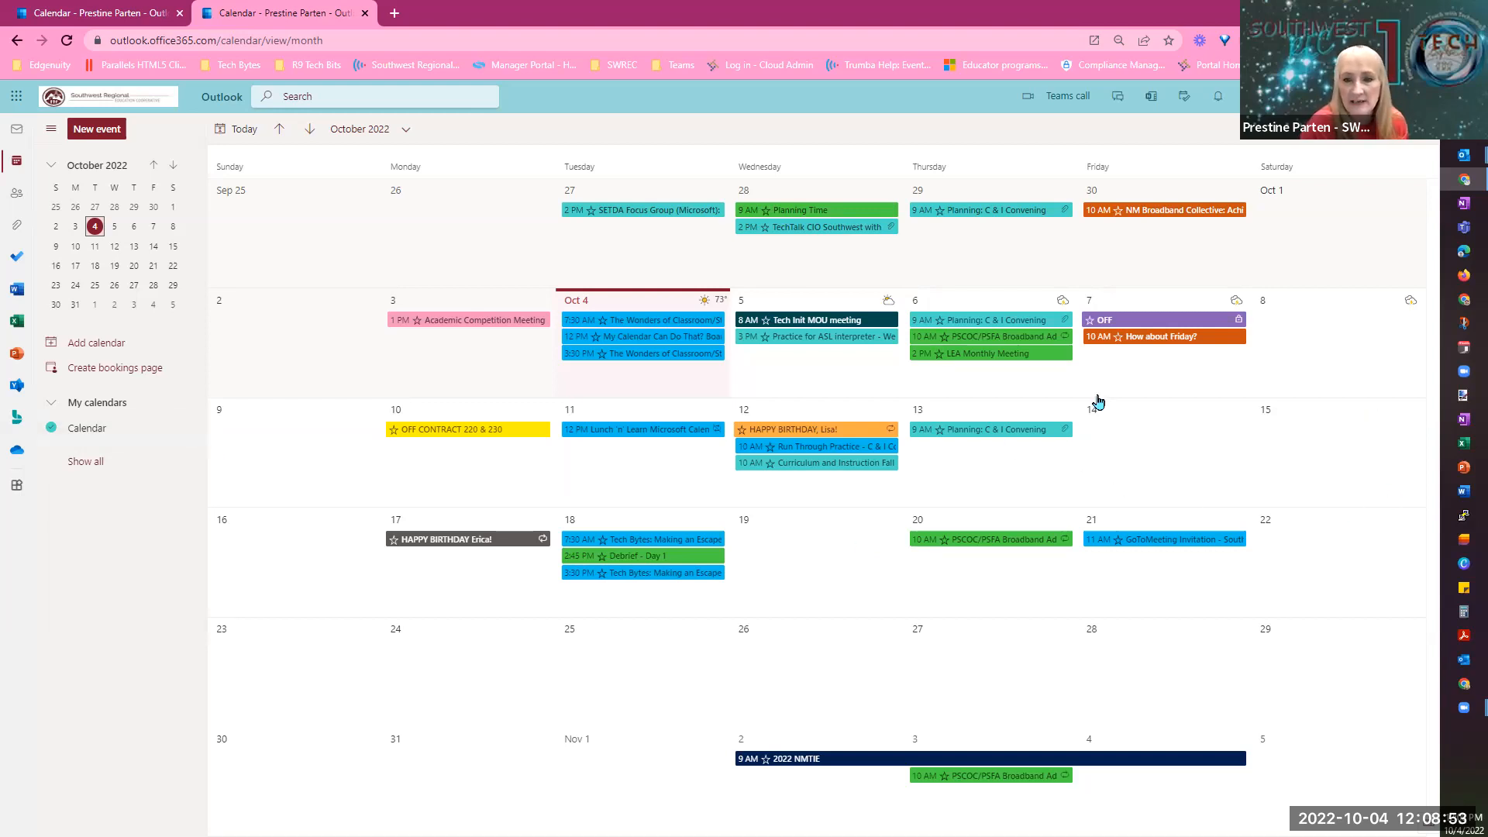
Start a detailed new event on October 7, try the SWREC, 2019 Equinox (#3) and default calendars for it, and close it unsaved.
click(1136, 380)
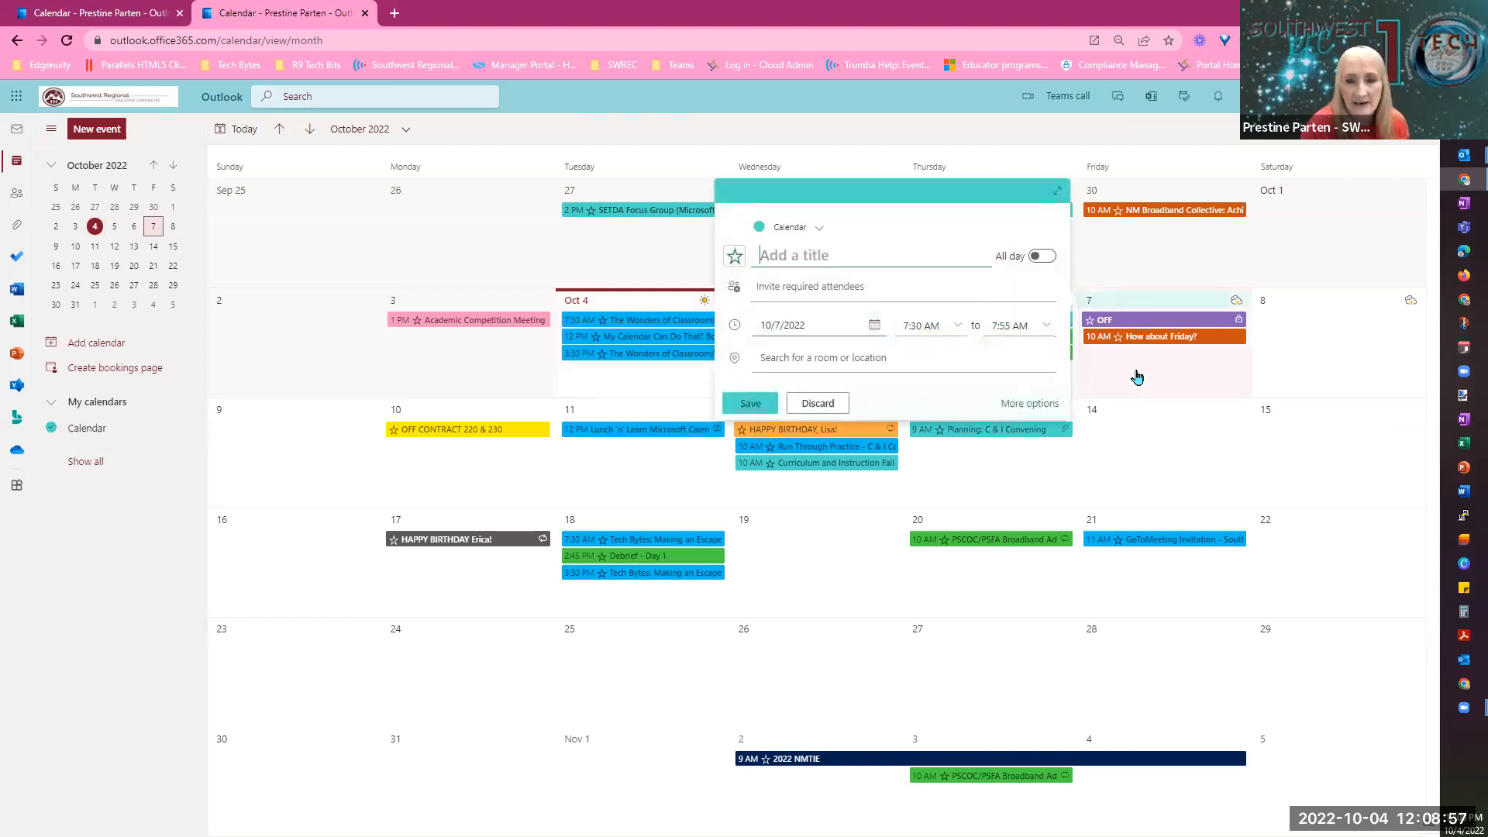
click(1060, 196)
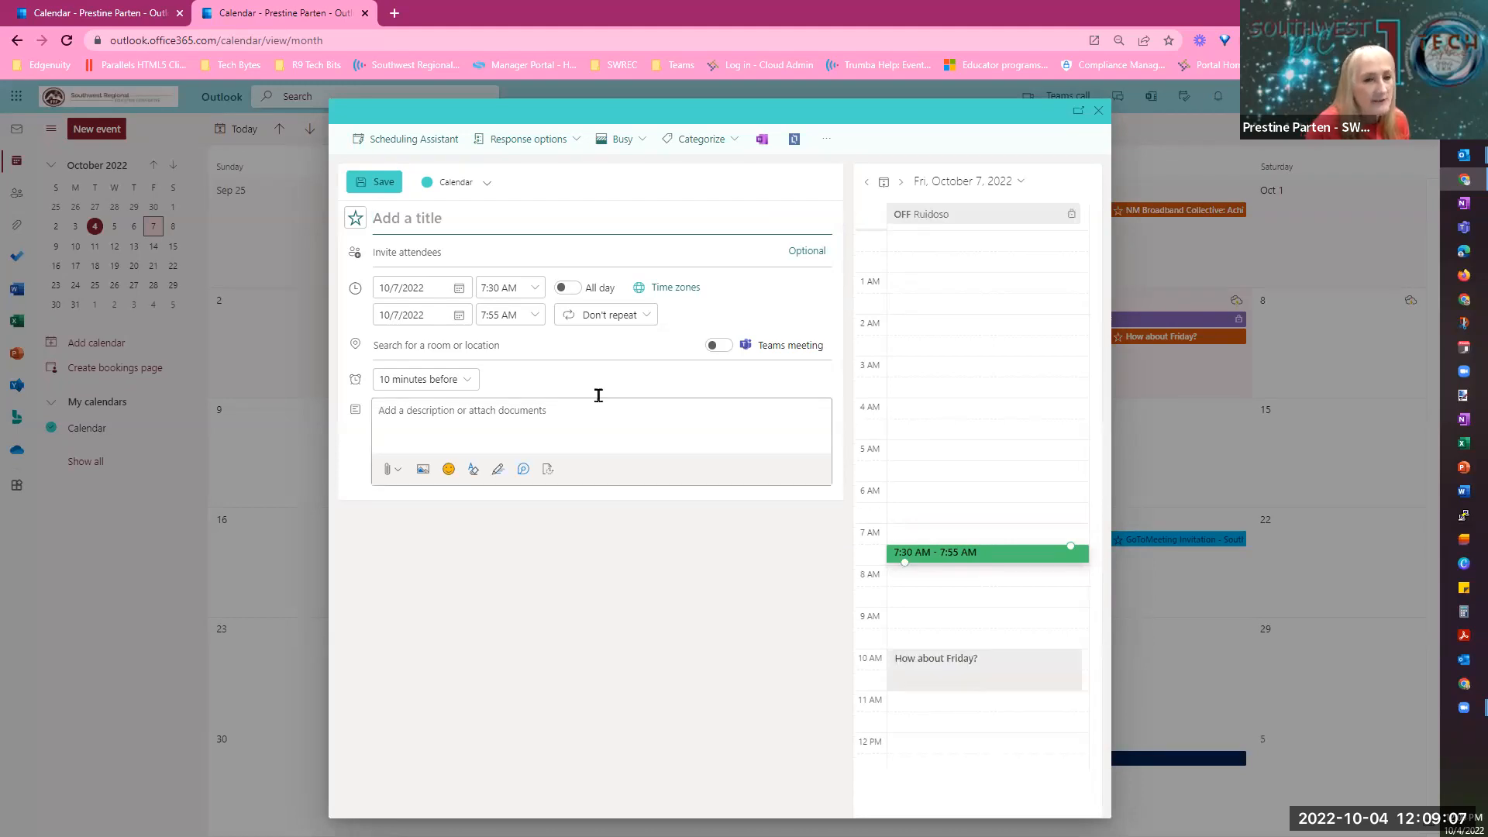
click(486, 185)
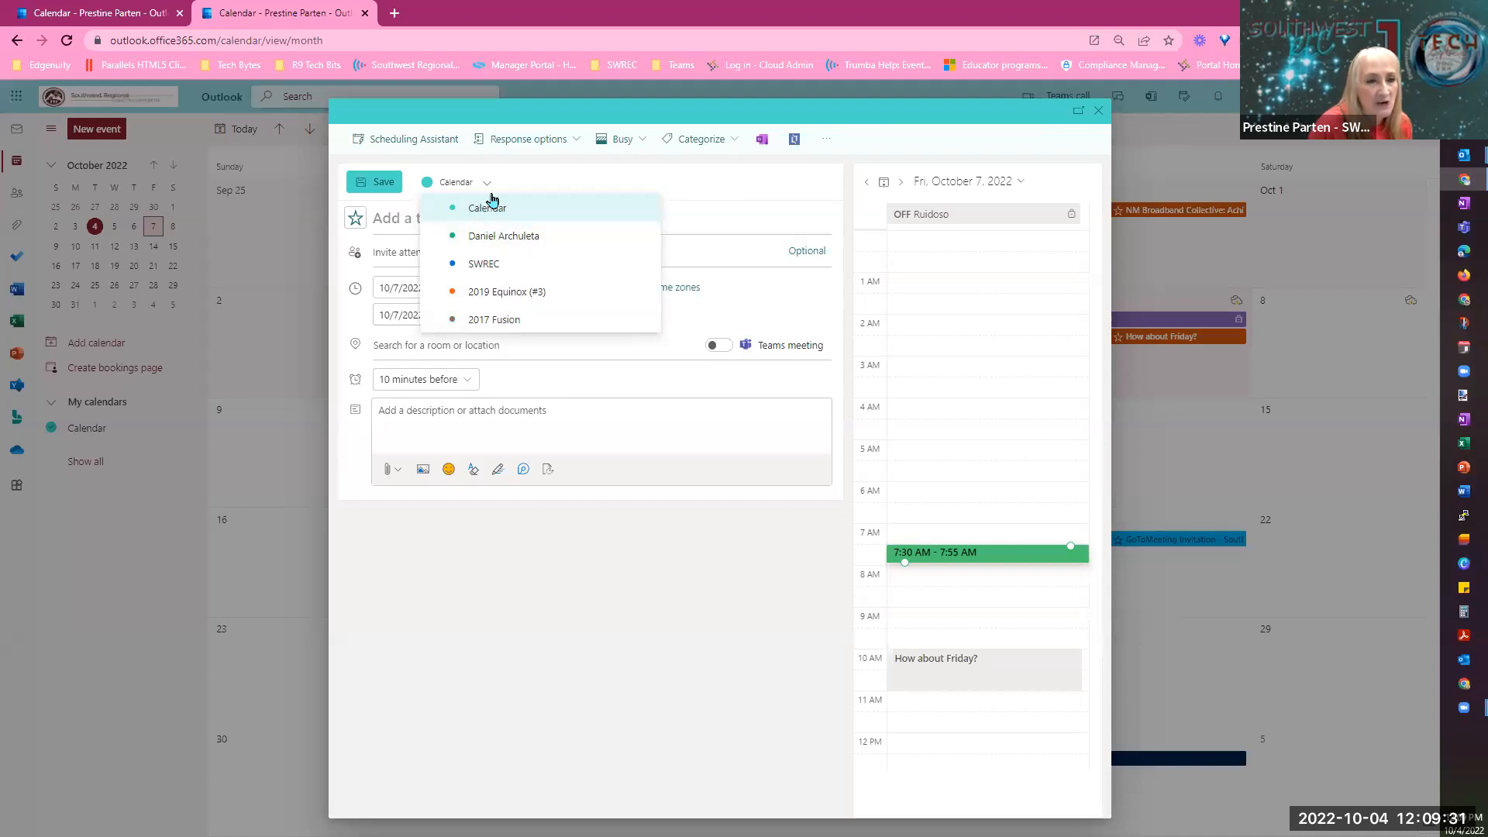
click(477, 266)
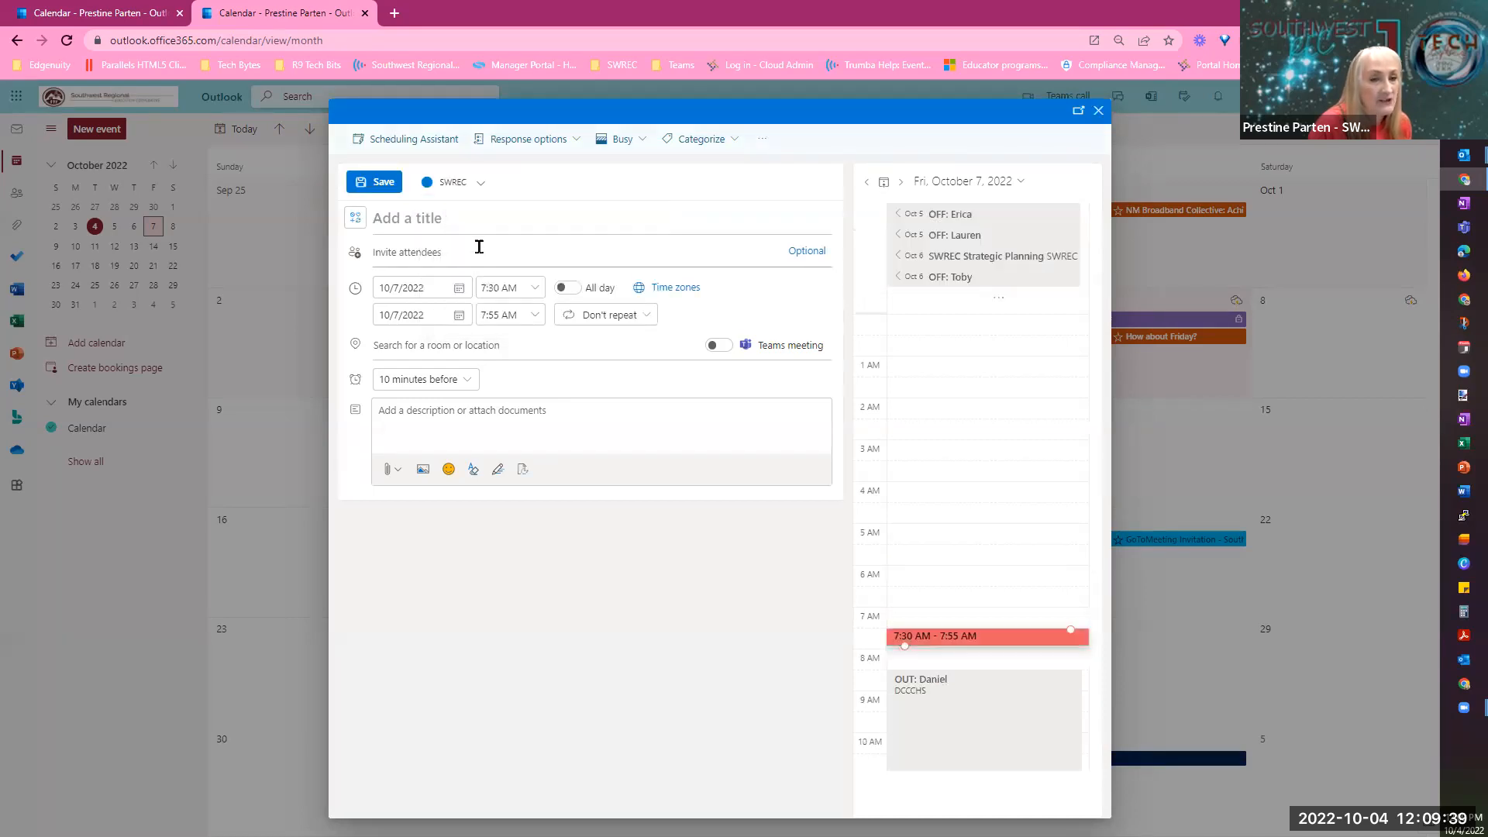
click(481, 183)
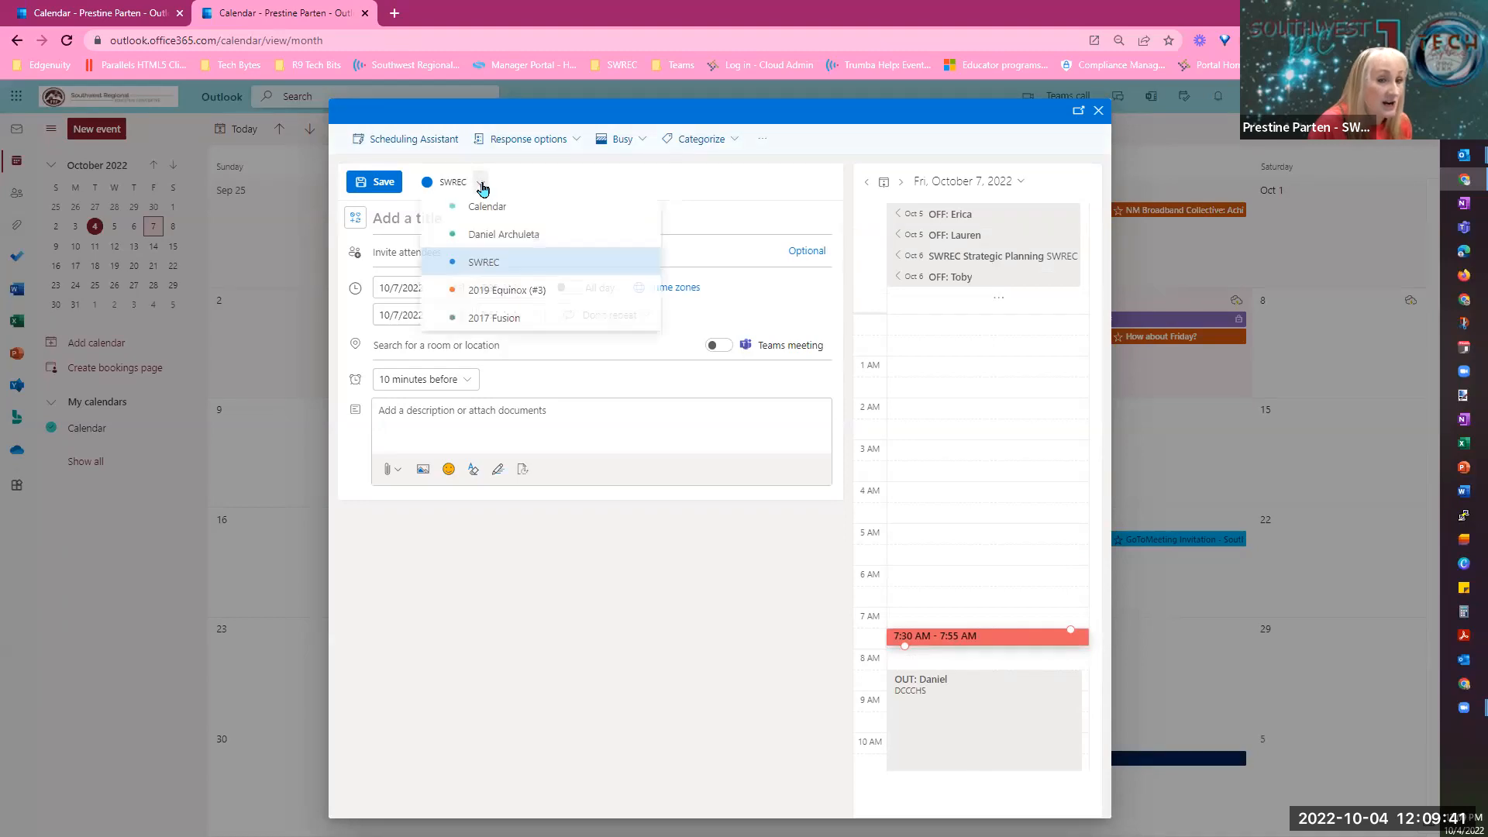
click(498, 292)
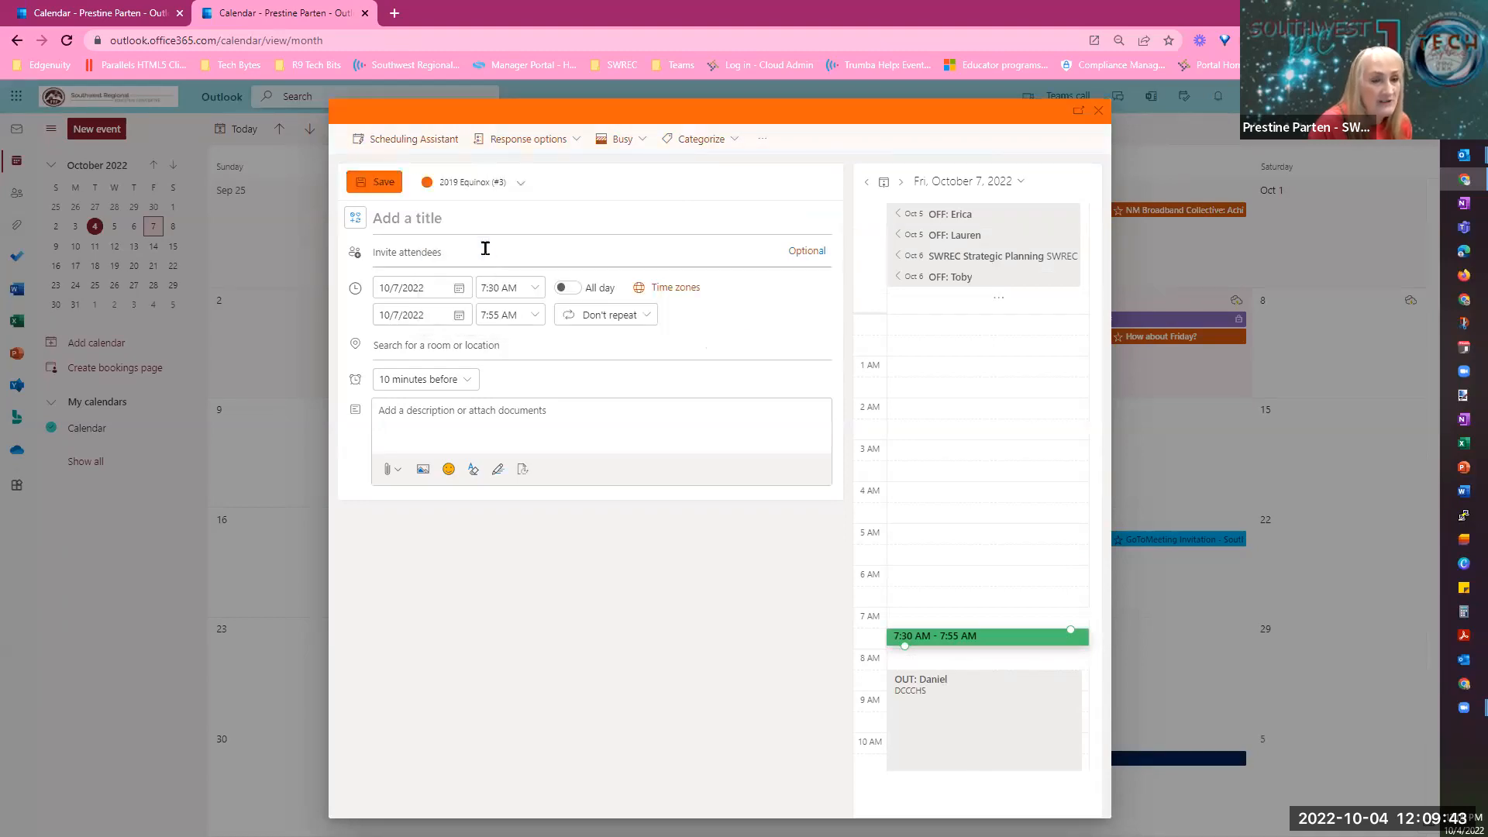
click(519, 184)
click(517, 207)
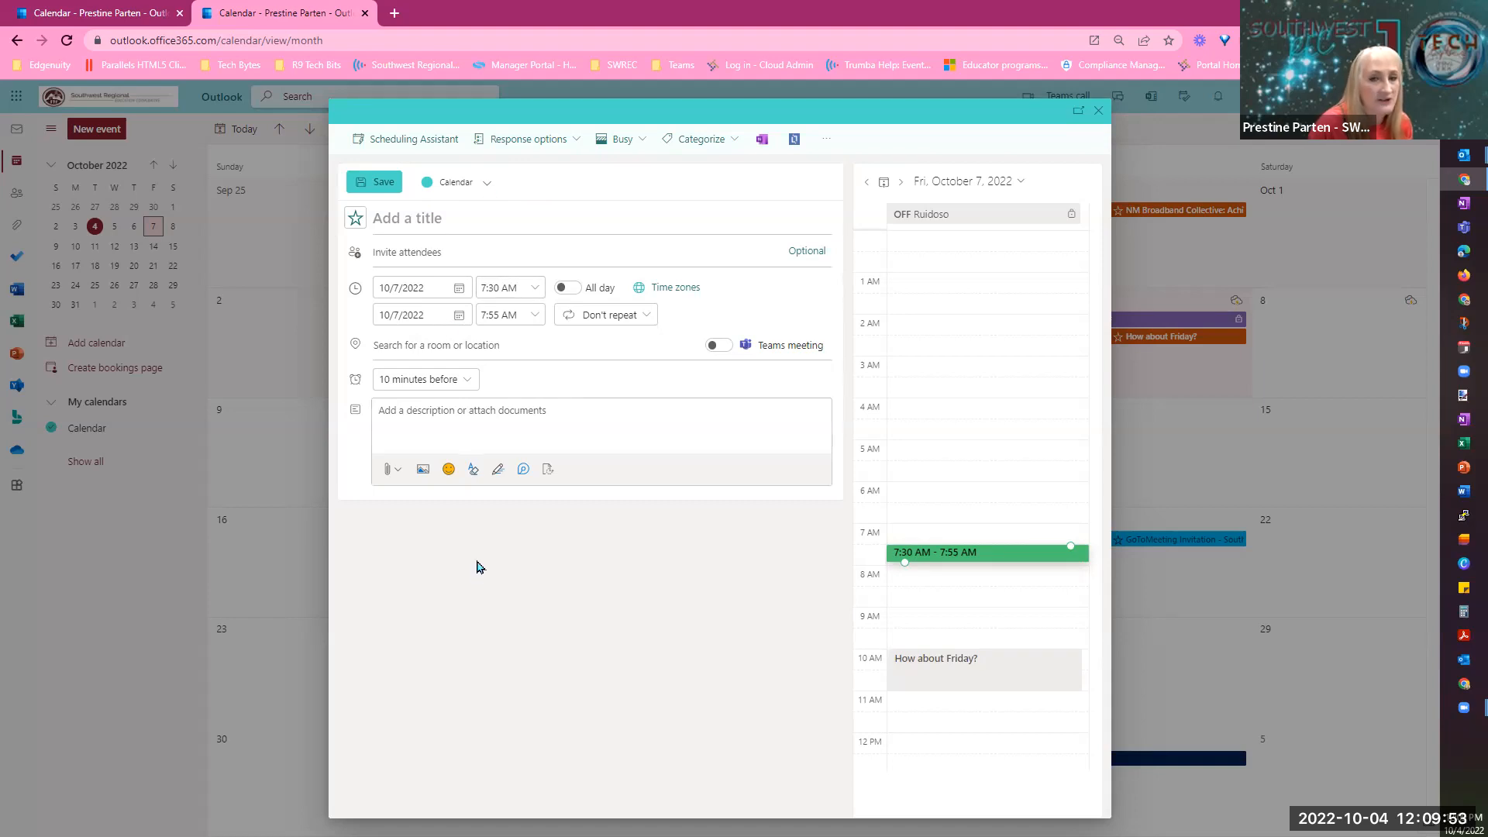
click(1099, 115)
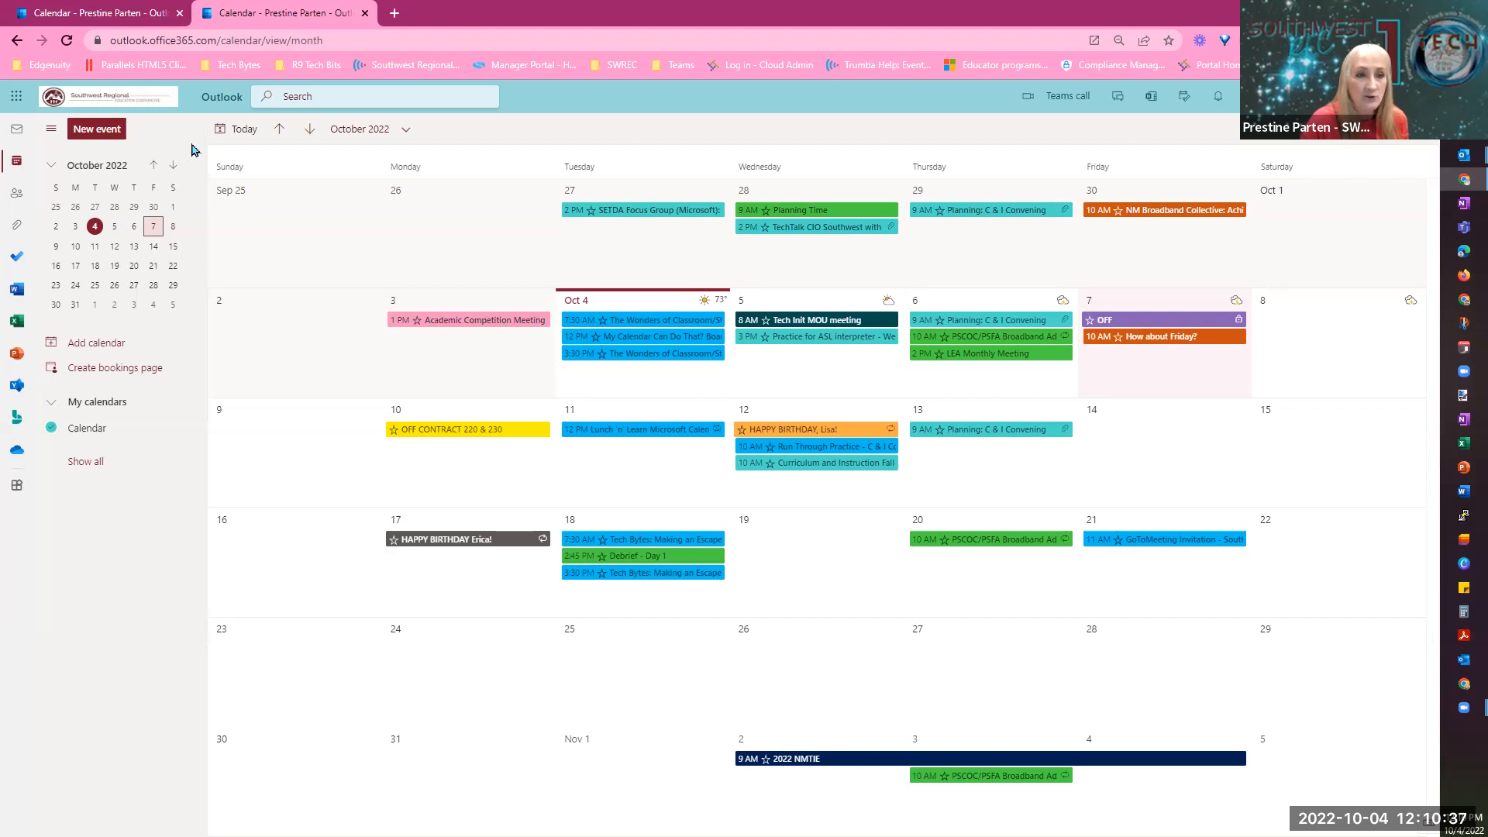
View the calendar in the Day, Work week and Week layouts in turn.
click(1314, 138)
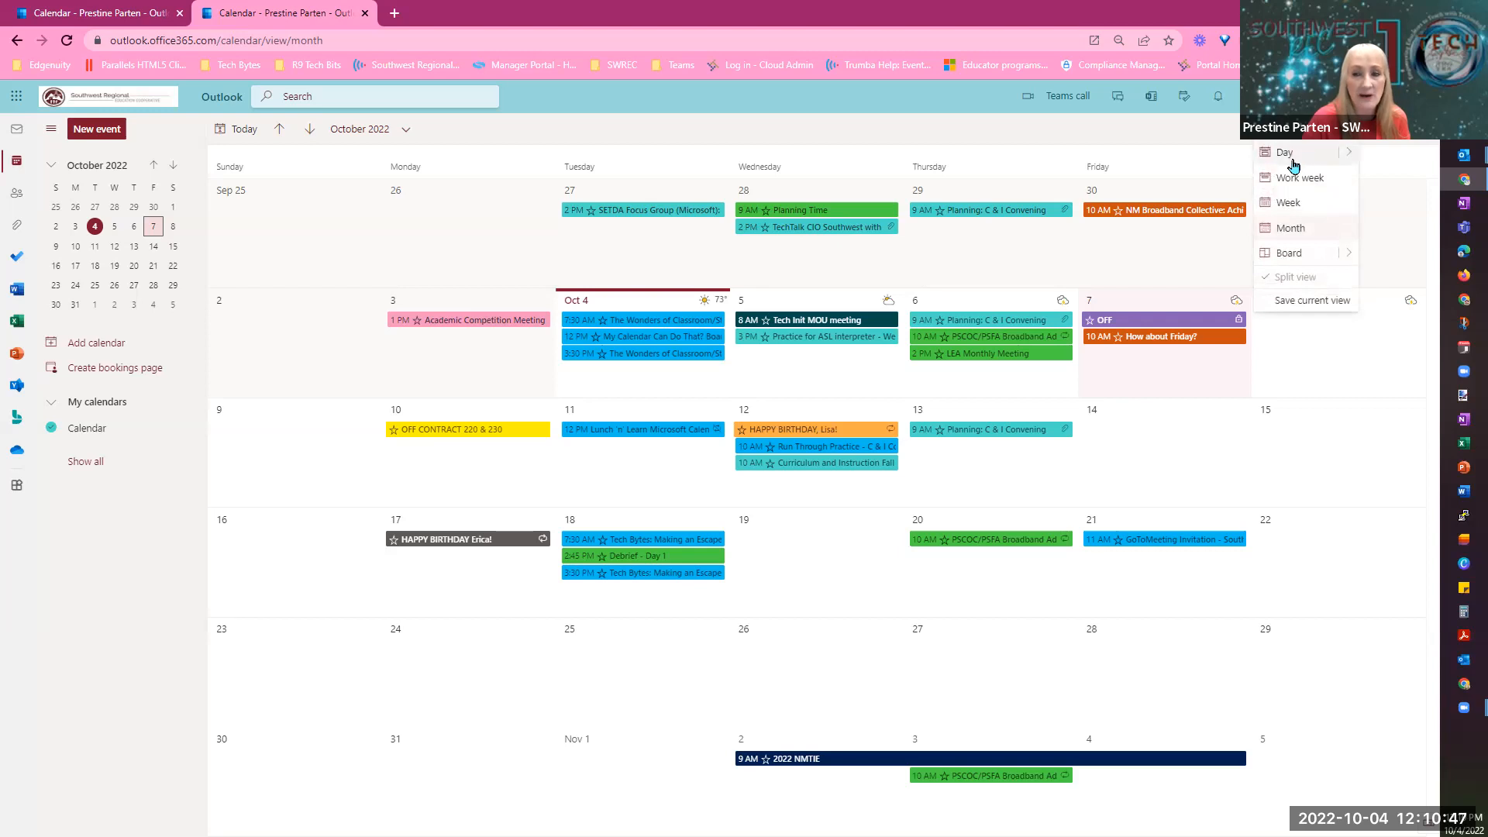
click(1287, 153)
click(1314, 138)
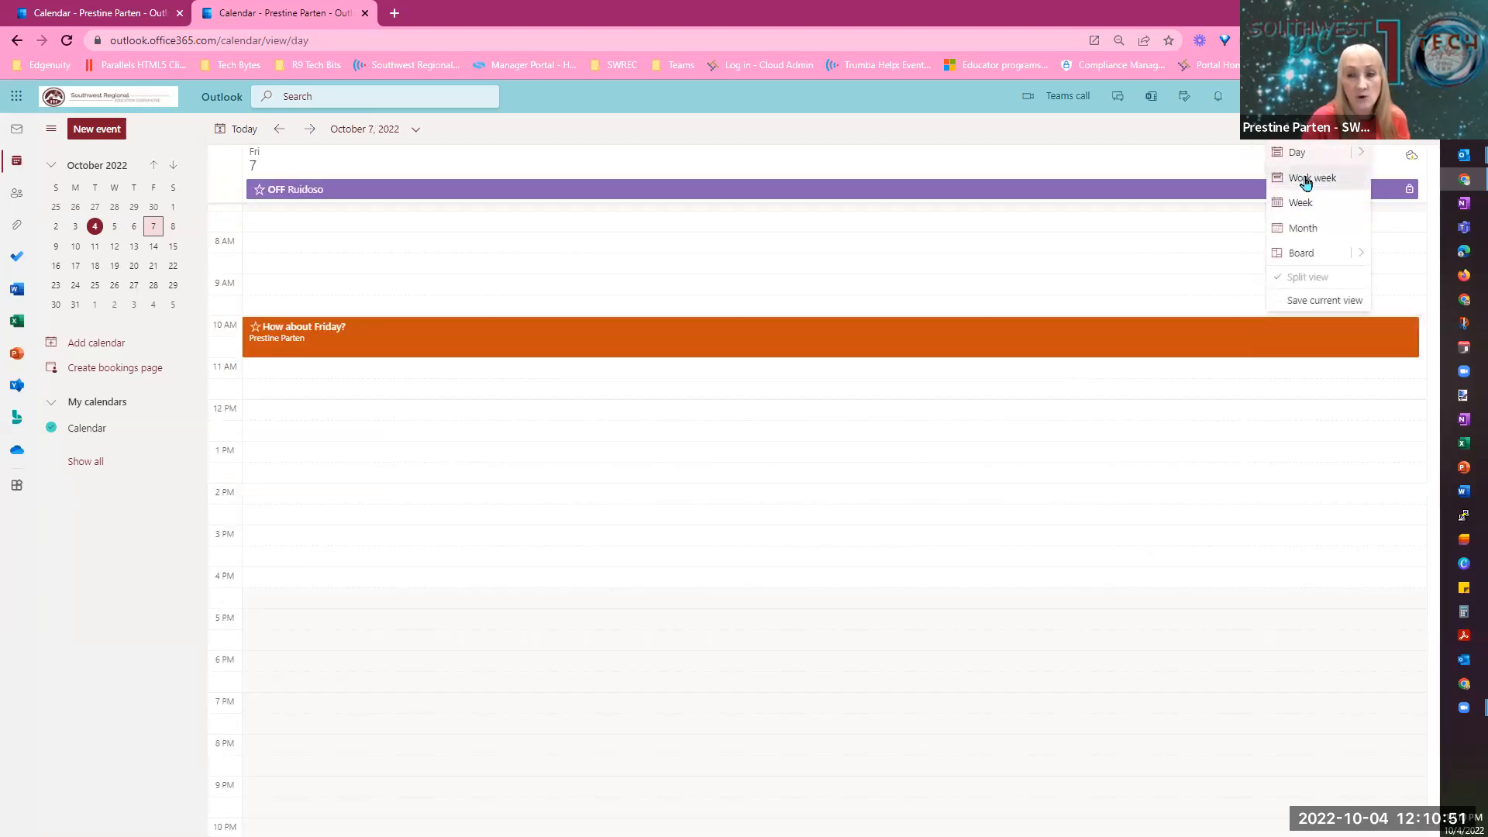
click(1306, 181)
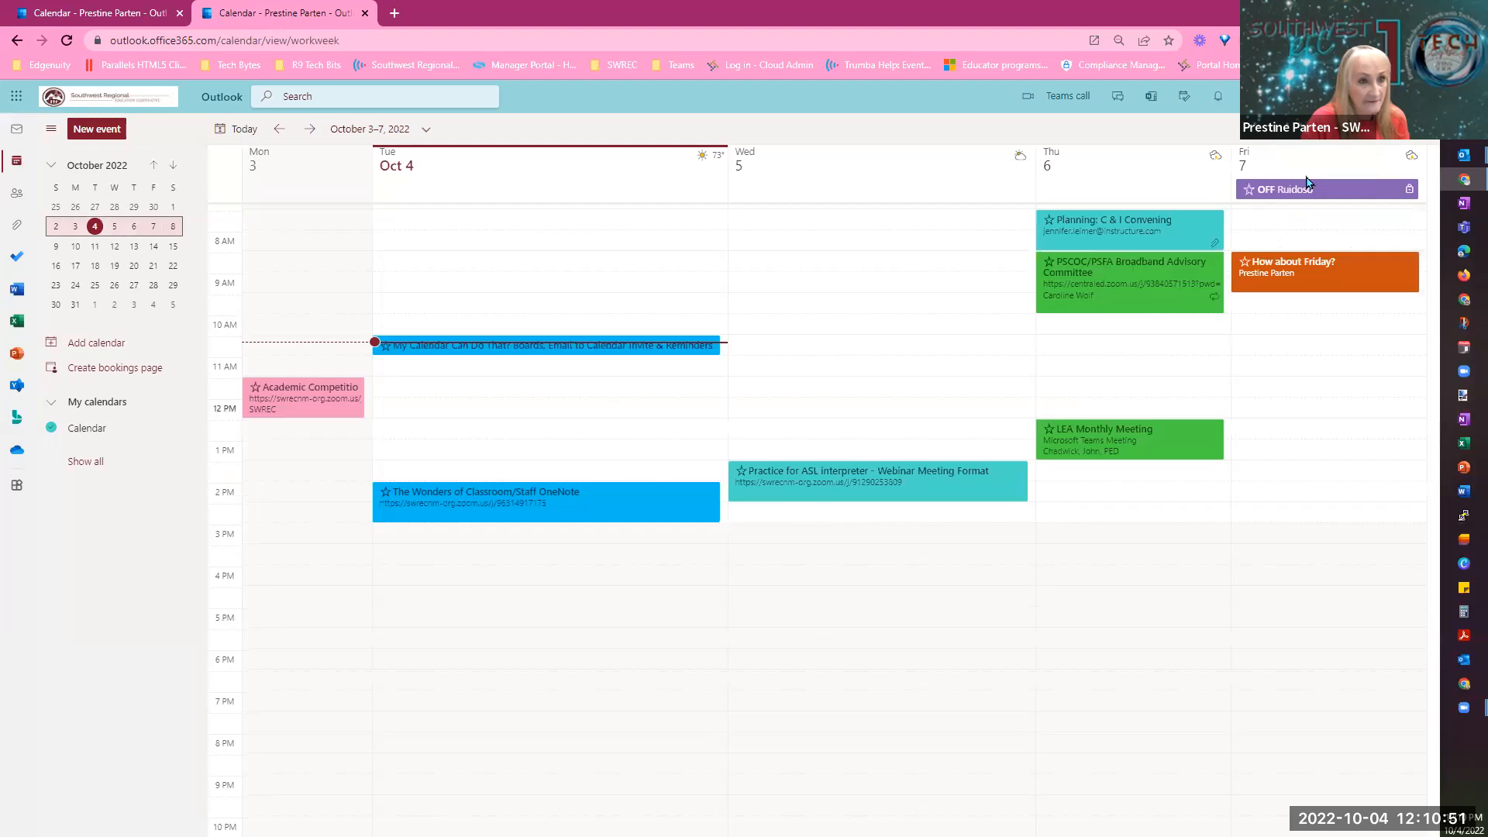
click(1314, 138)
click(1277, 204)
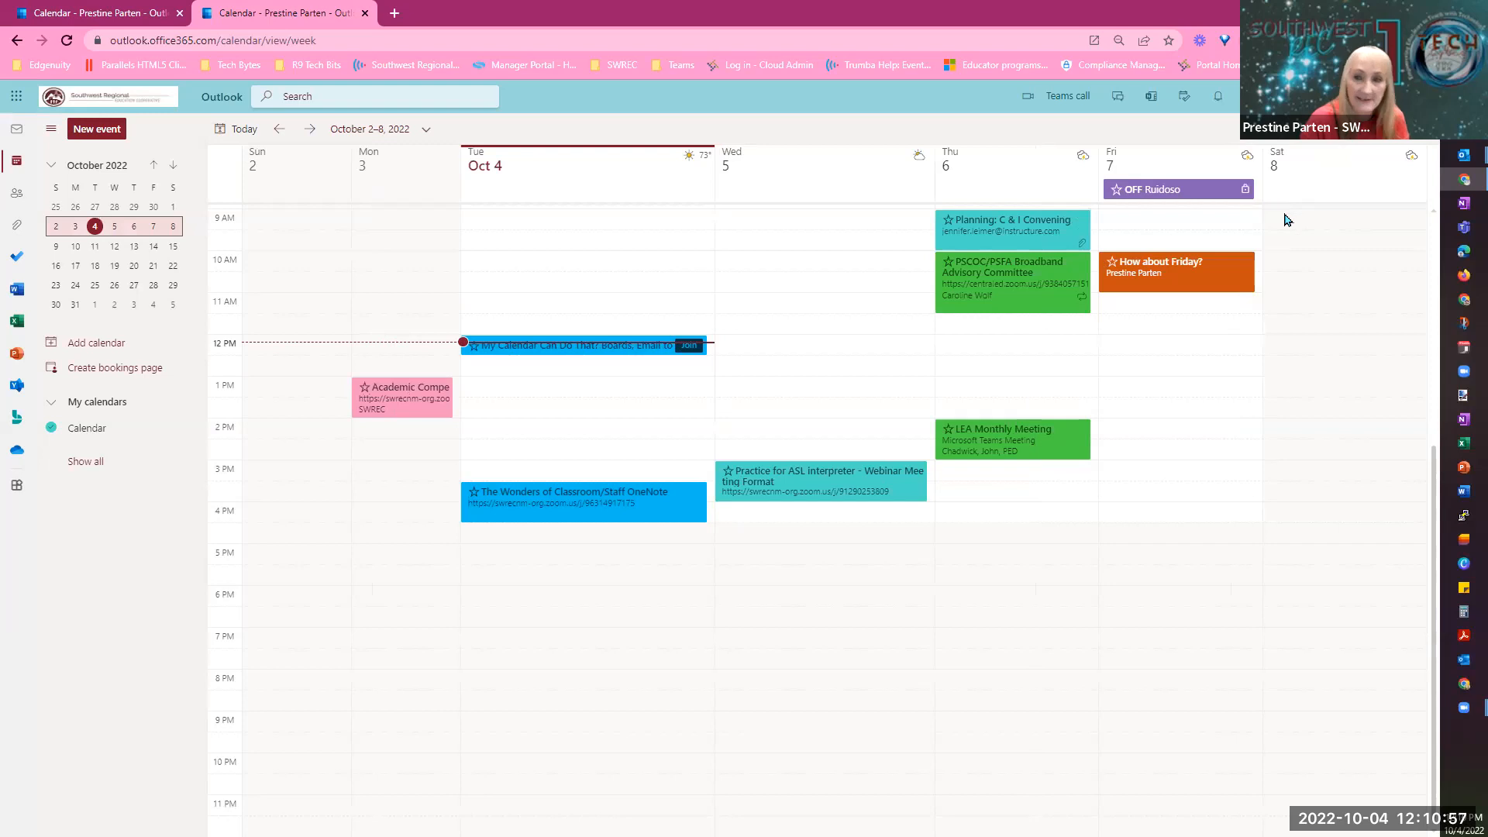
Display the calendar as the board named Demo Training Board.
click(1313, 144)
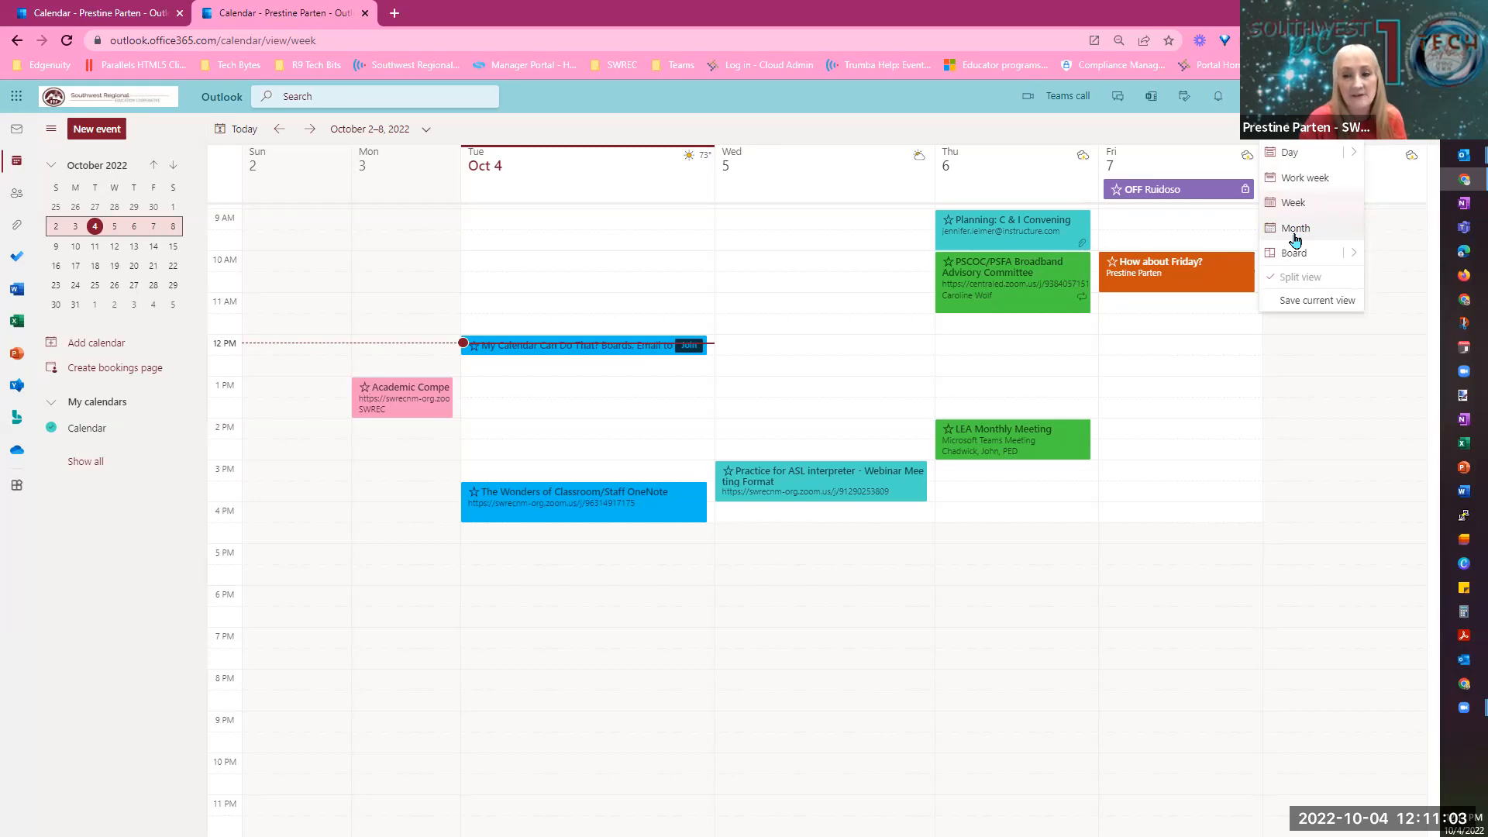
click(1354, 264)
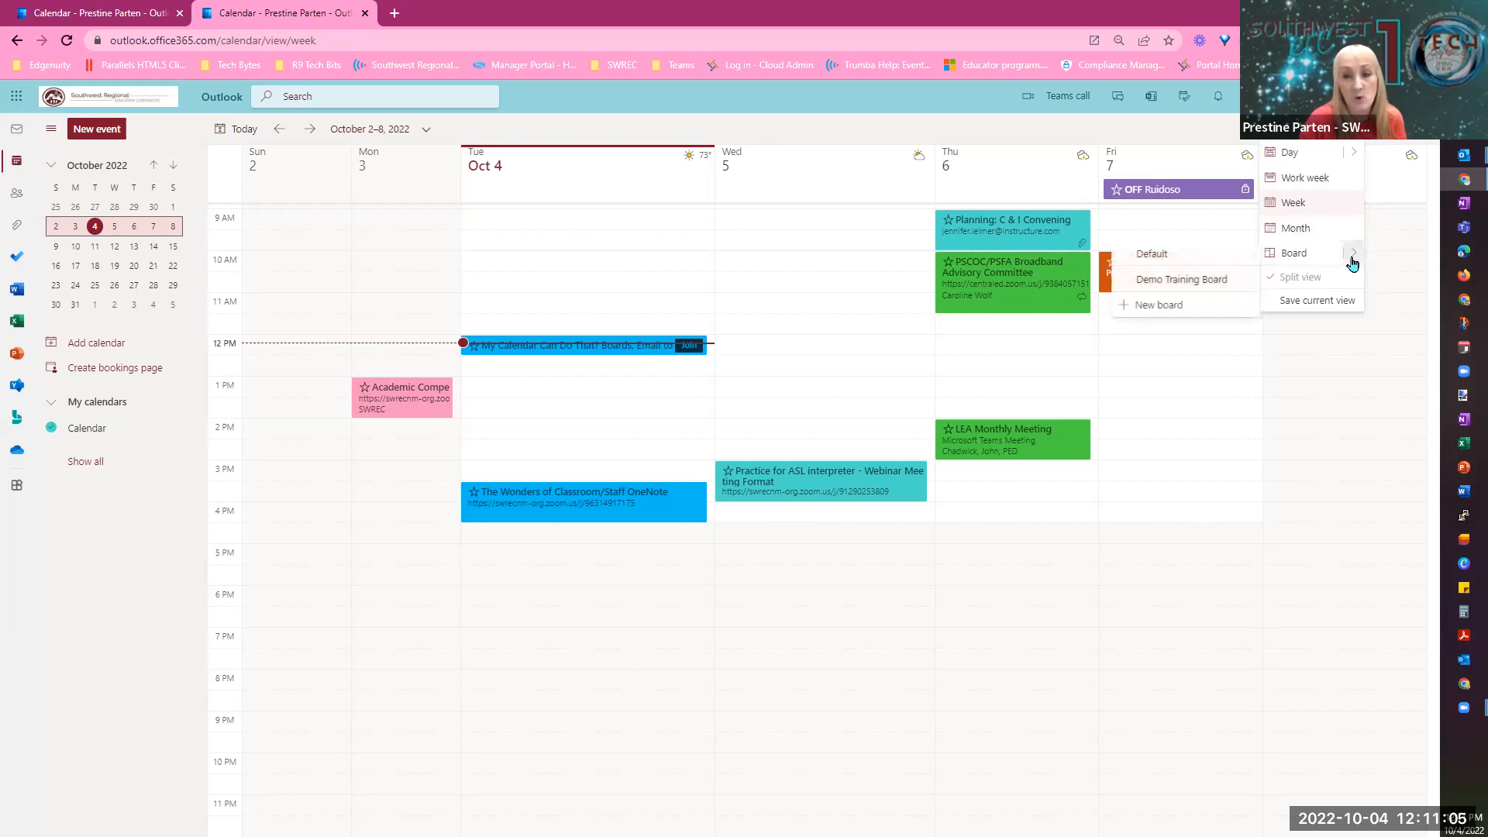
click(1172, 282)
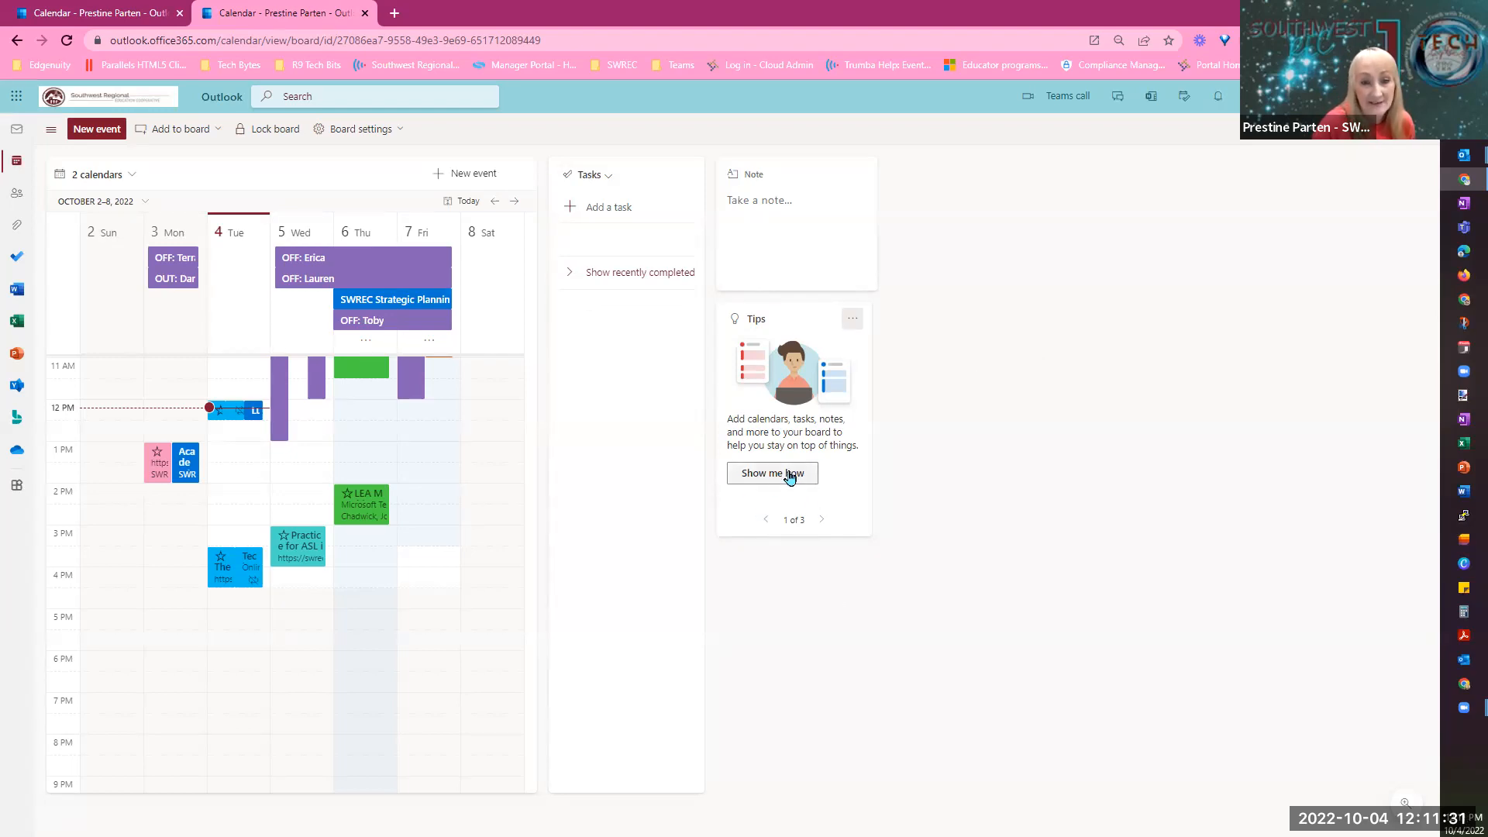
Browse the tips on the Tips card and remove that card from the board.
click(822, 520)
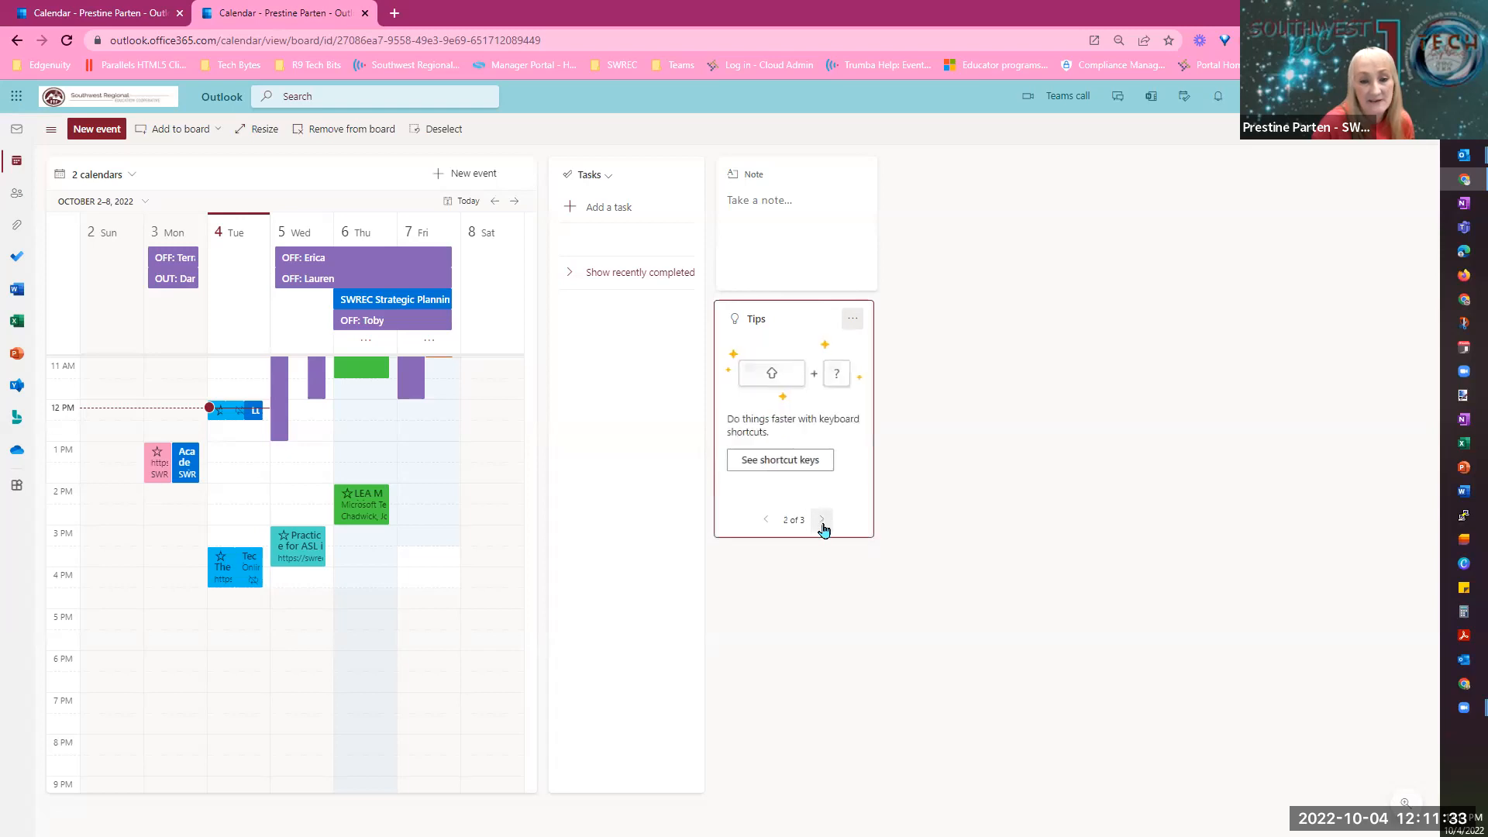
click(823, 521)
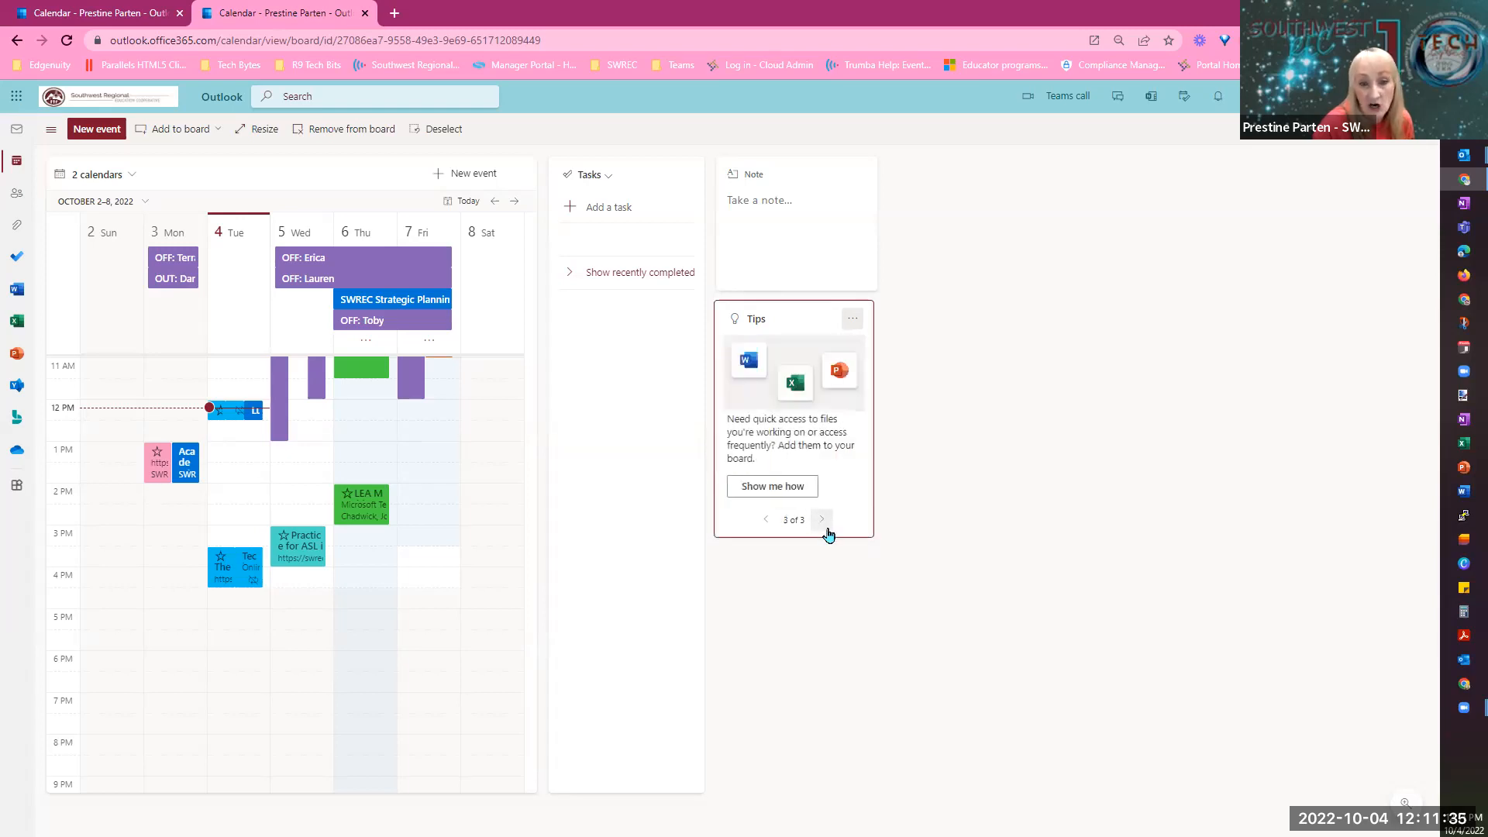
click(765, 521)
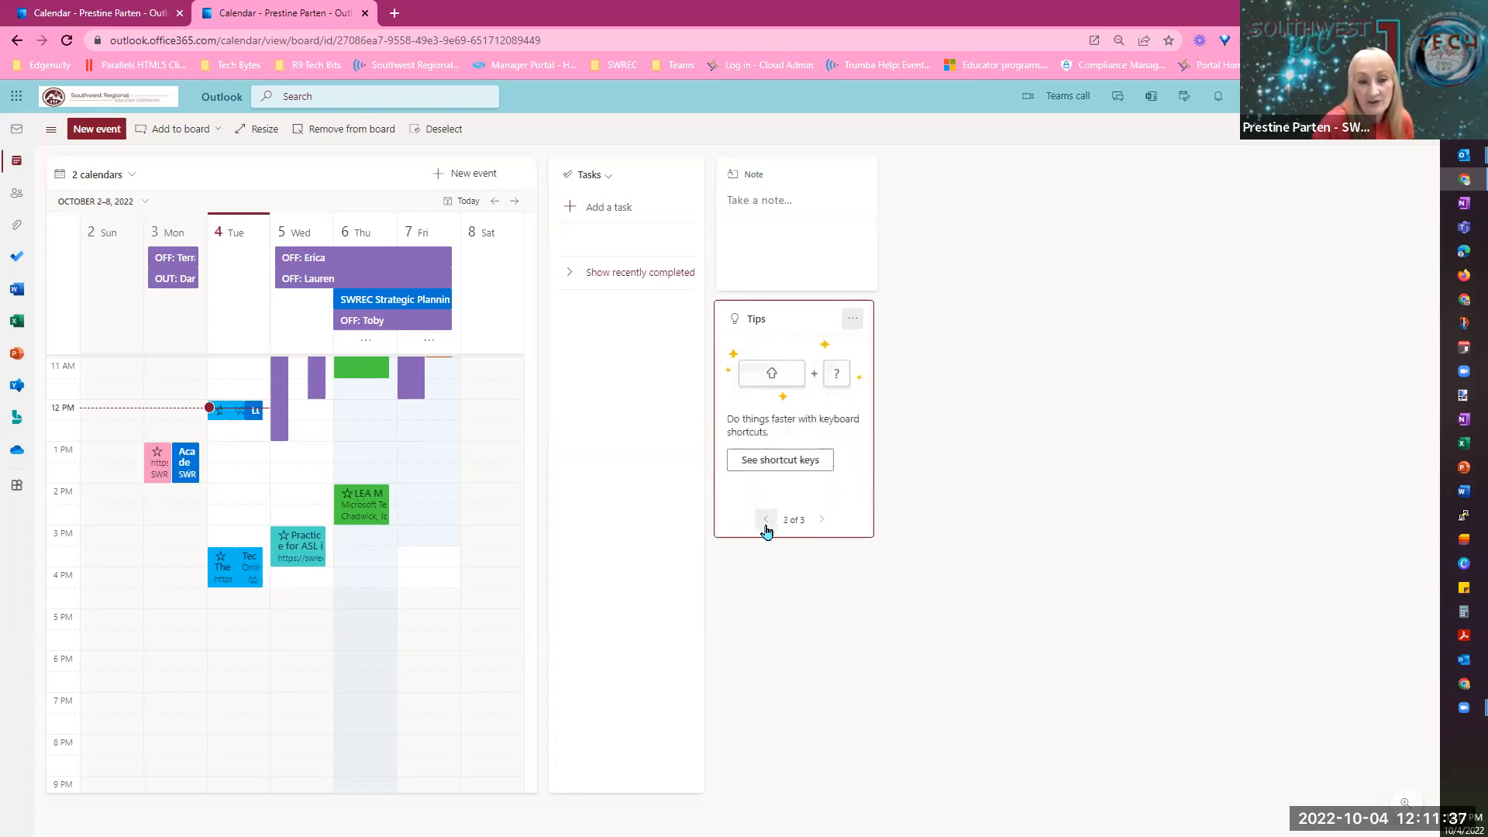
click(765, 522)
click(766, 523)
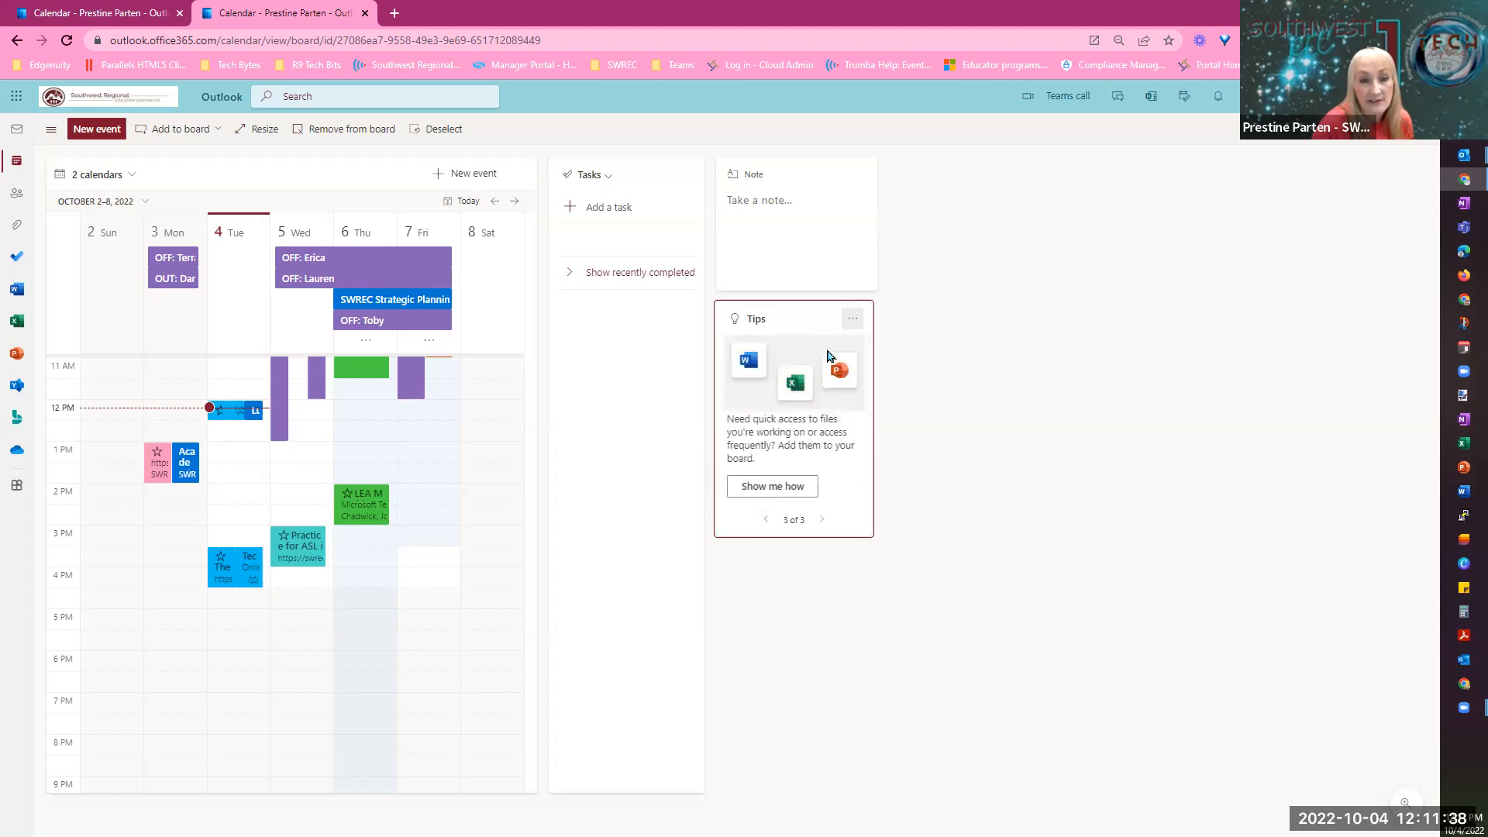
click(854, 319)
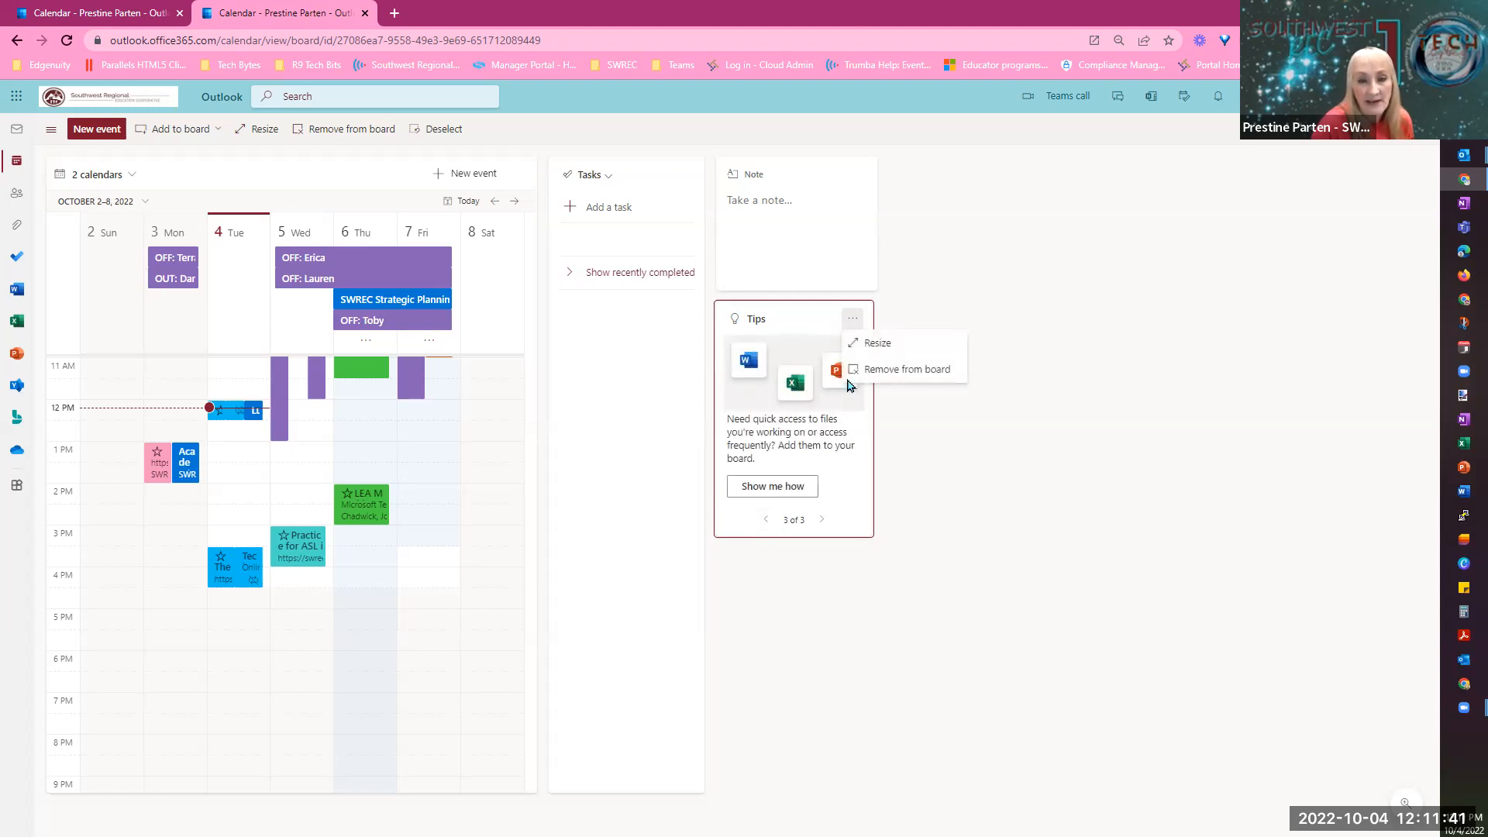
click(892, 373)
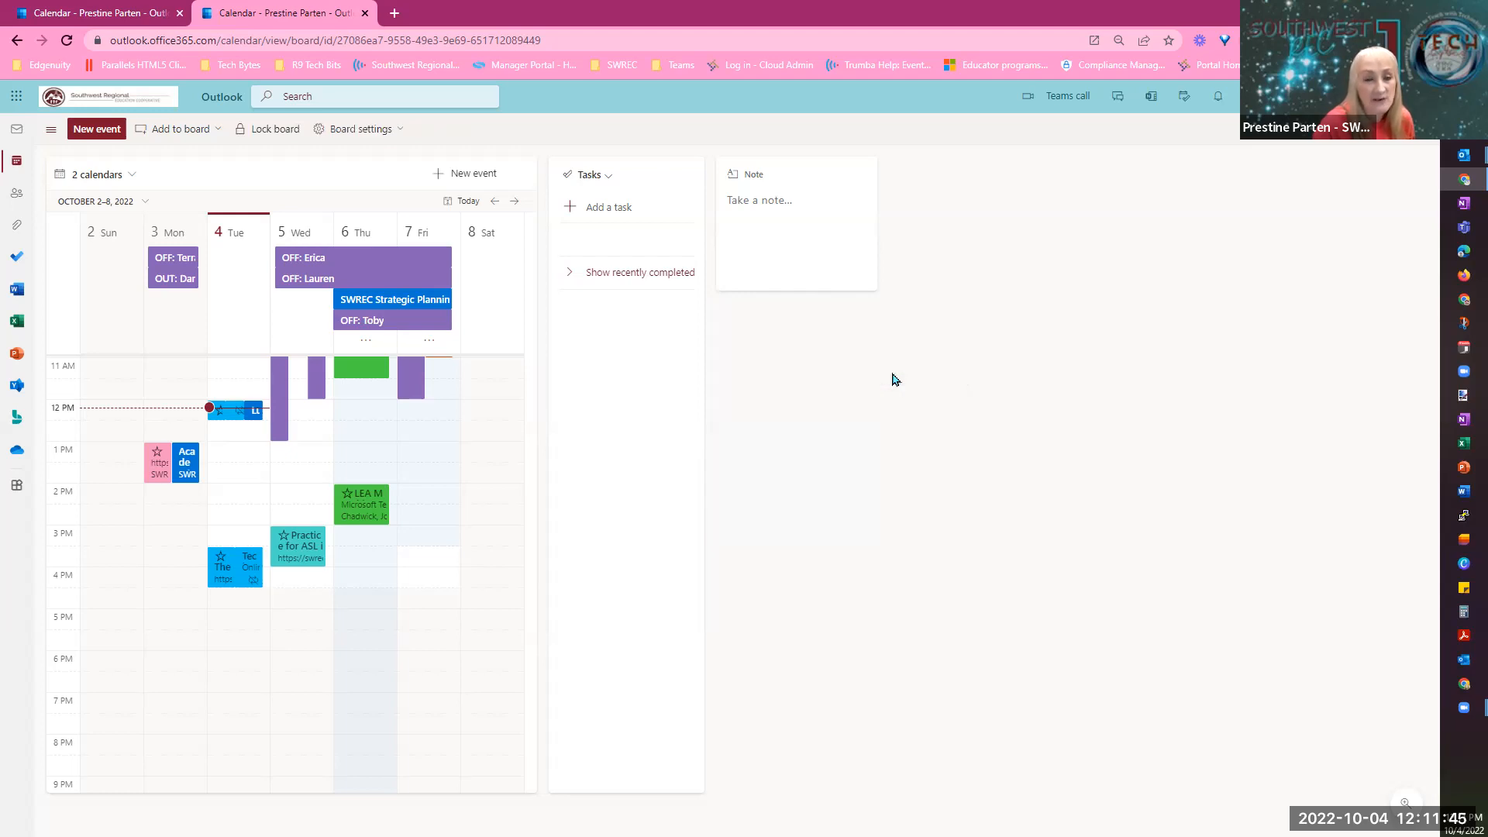
Hide the SWREC calendar from the board's calendar card so only the default Calendar is selected.
click(133, 180)
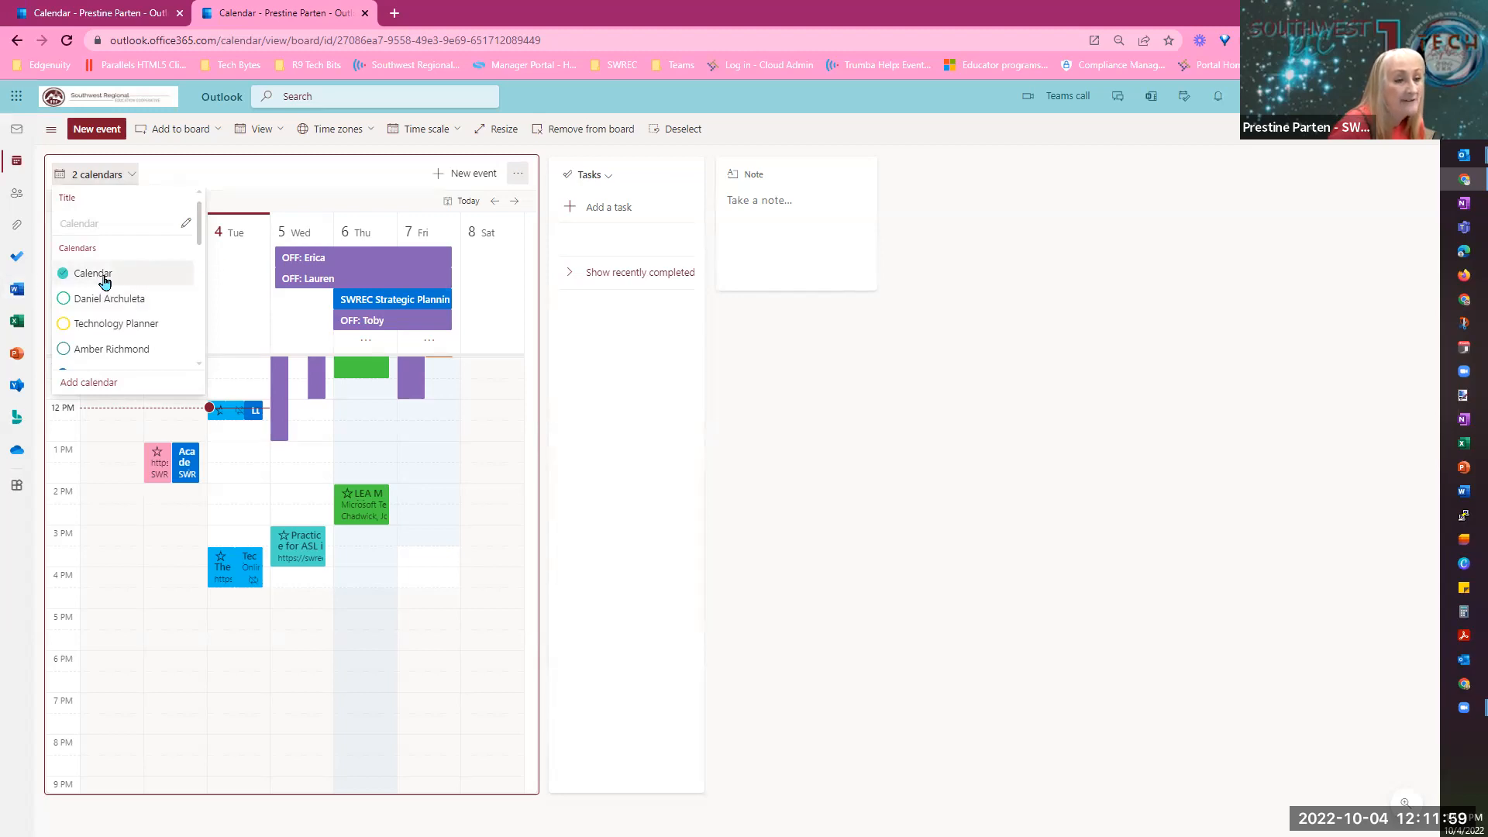
scroll(100, 286, down, 1)
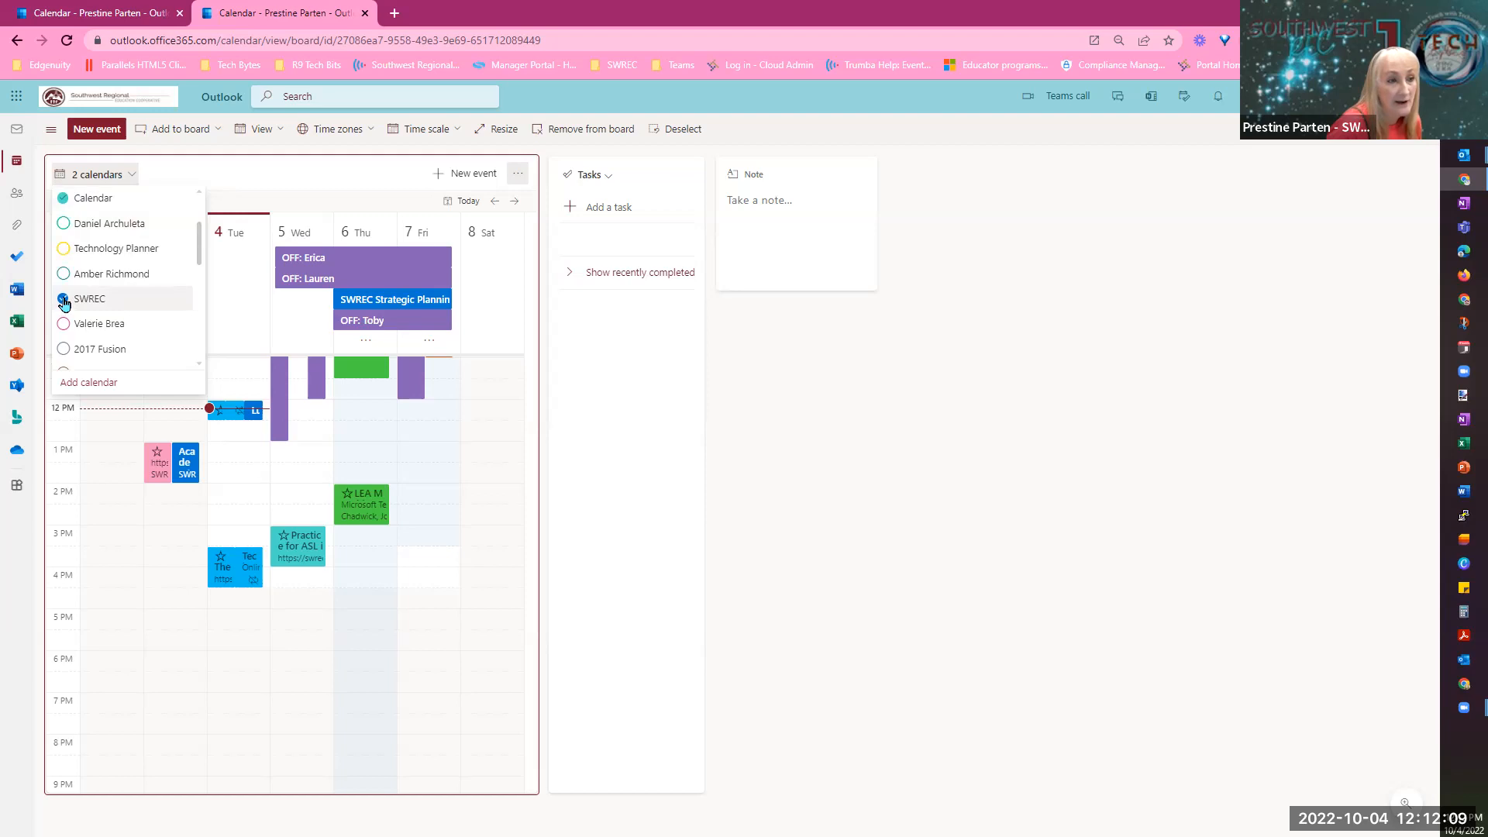
click(96, 301)
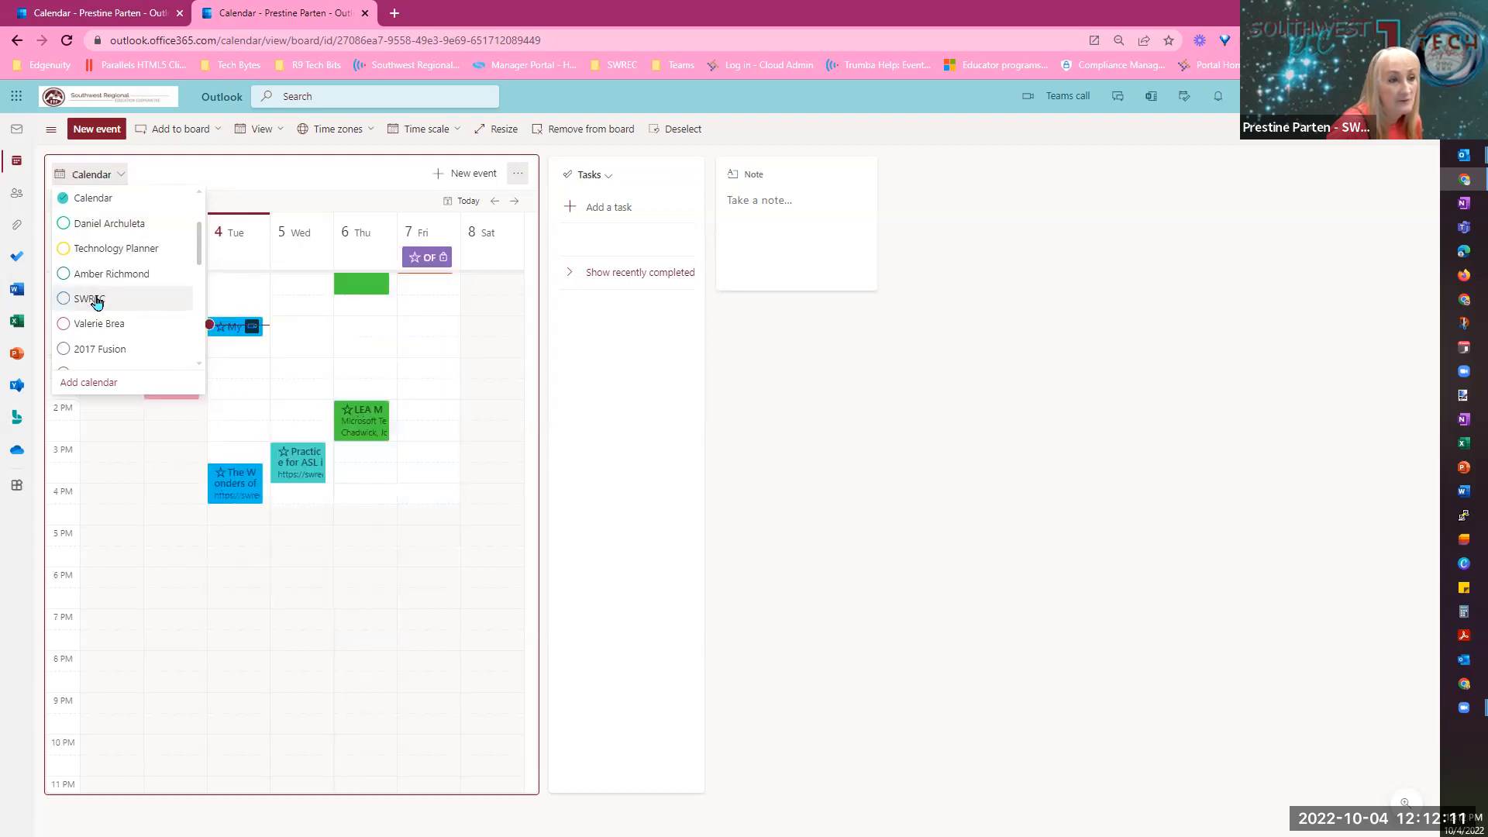
click(191, 166)
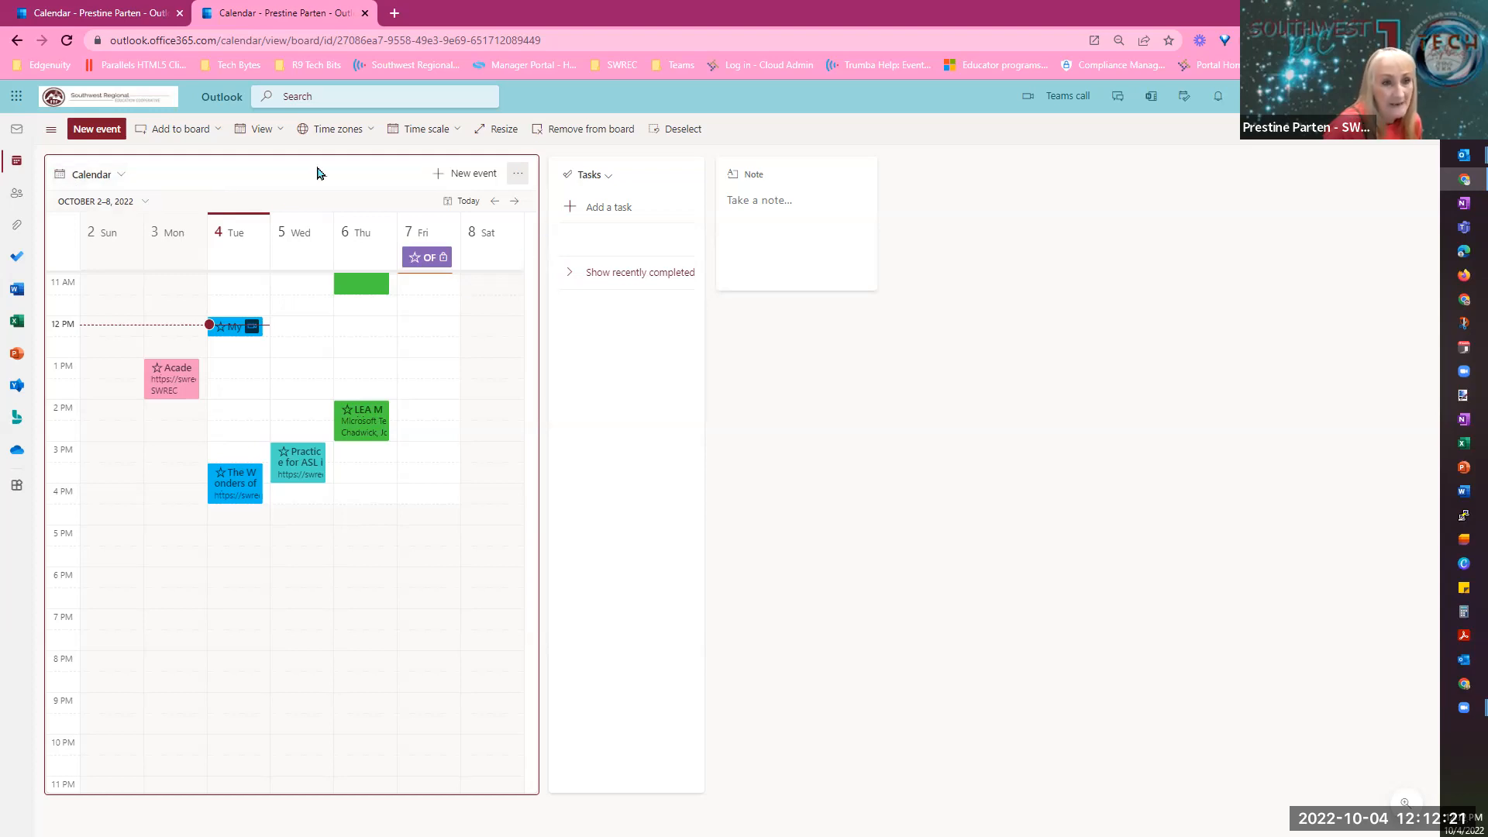
Set the board's calendar card to Agenda view, look through its upcoming events and deselect the card.
click(518, 174)
mouse_move(587, 206)
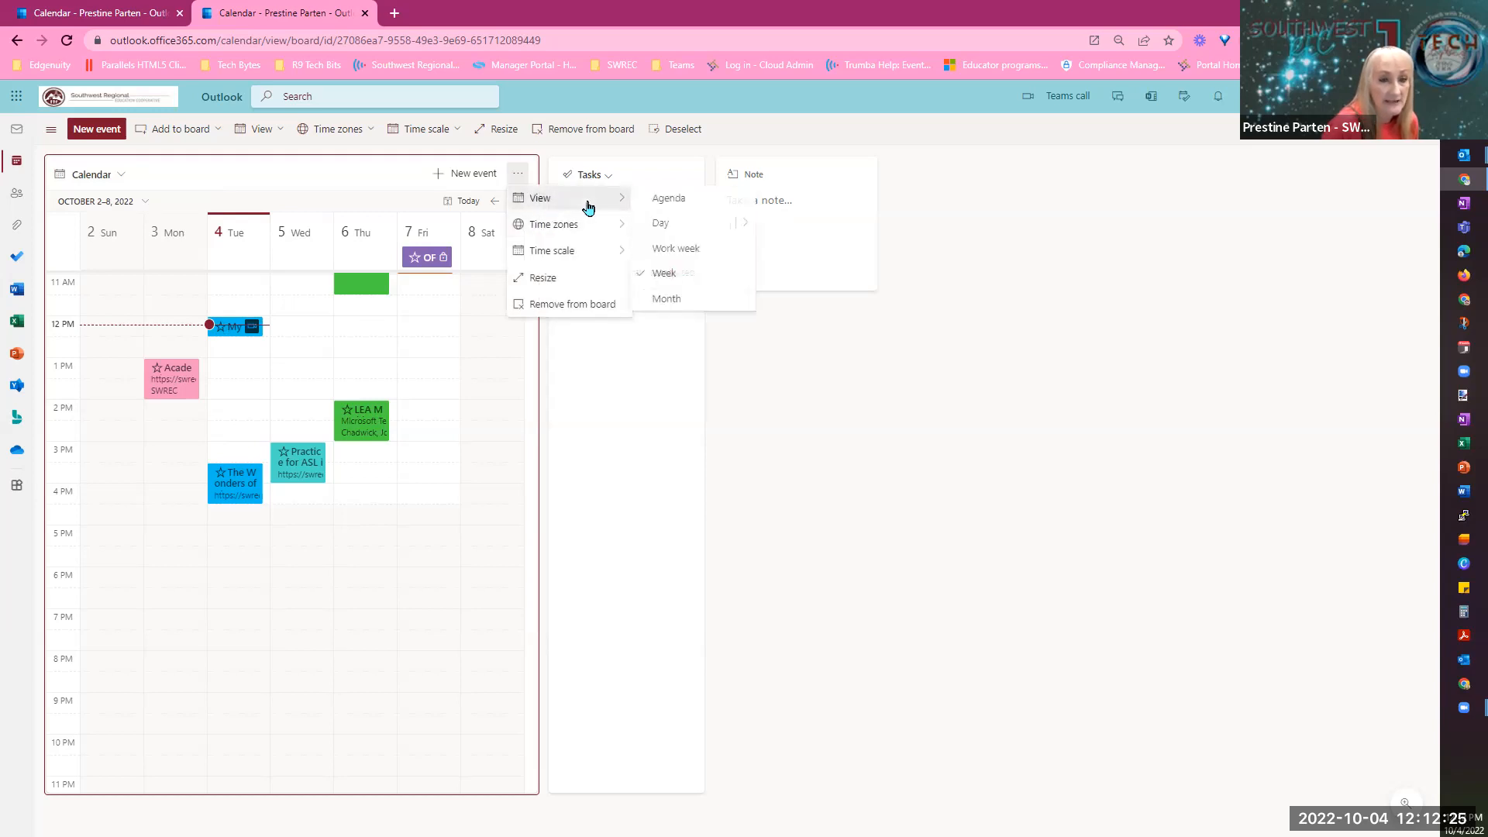
click(671, 199)
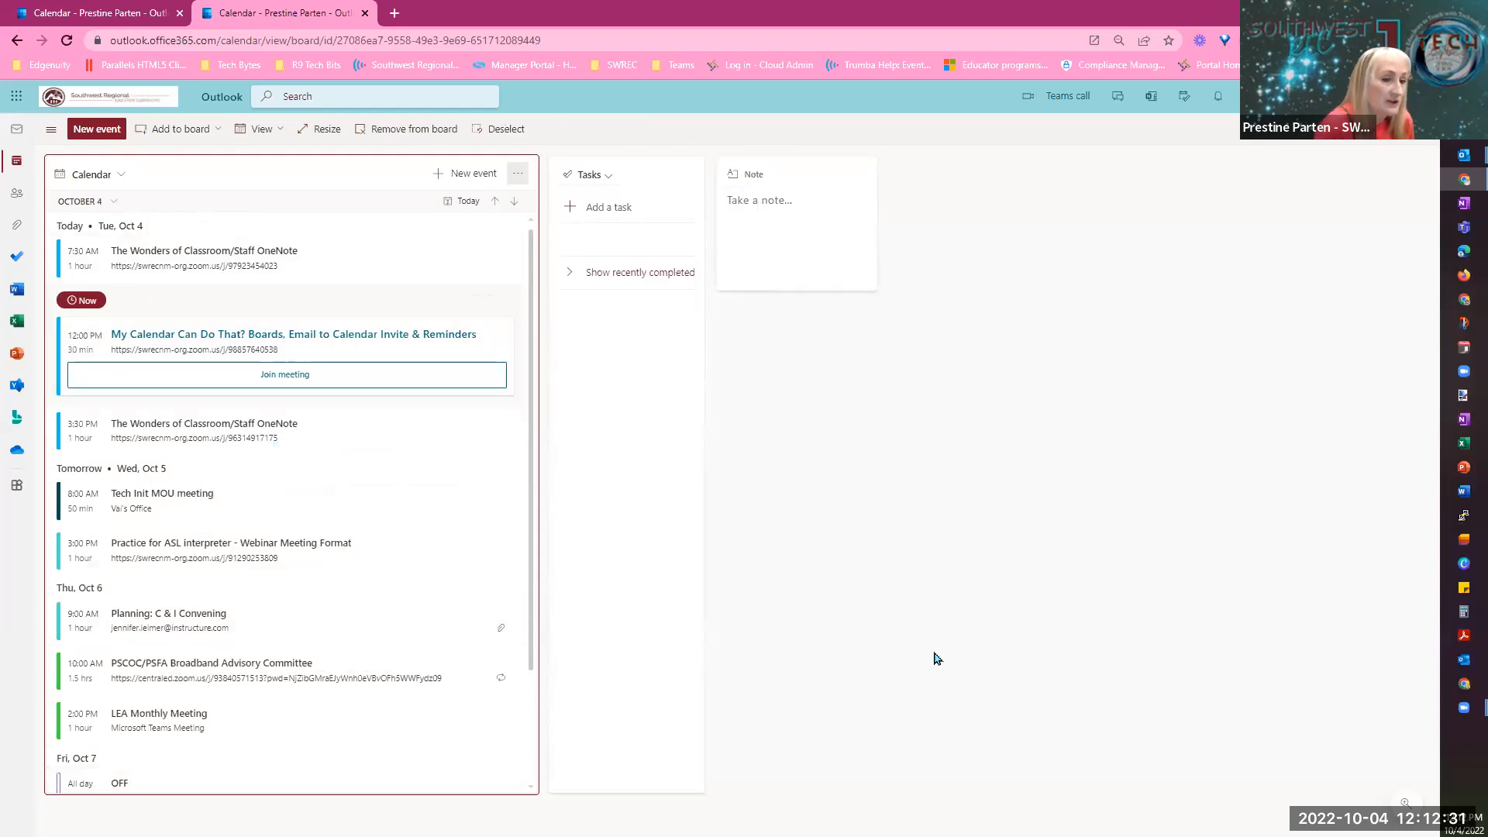
scroll(367, 506, down, 1)
scroll(372, 505, up, 1)
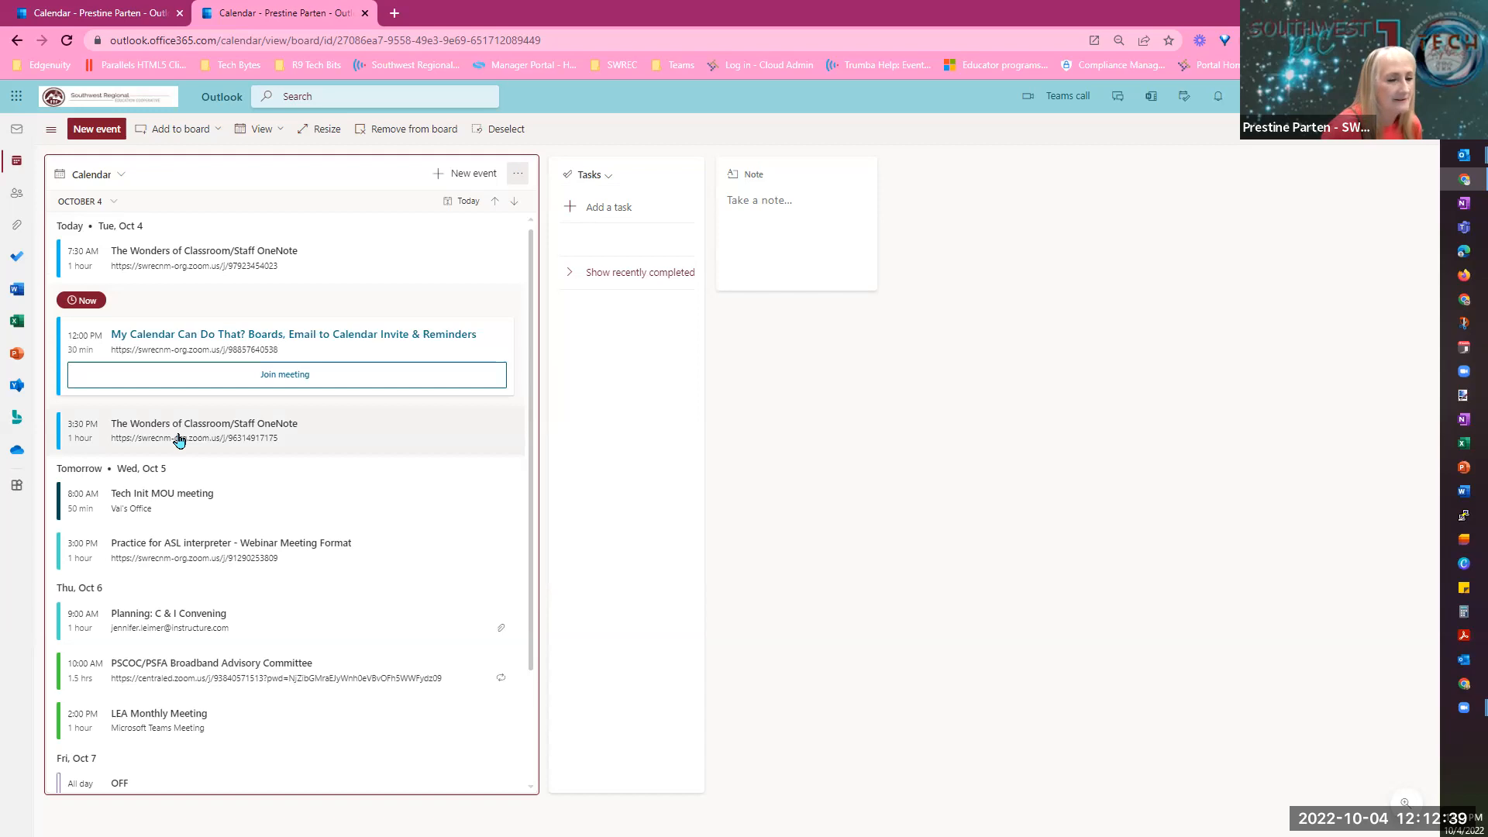
scroll(278, 475, down, 1)
scroll(278, 475, up, 1)
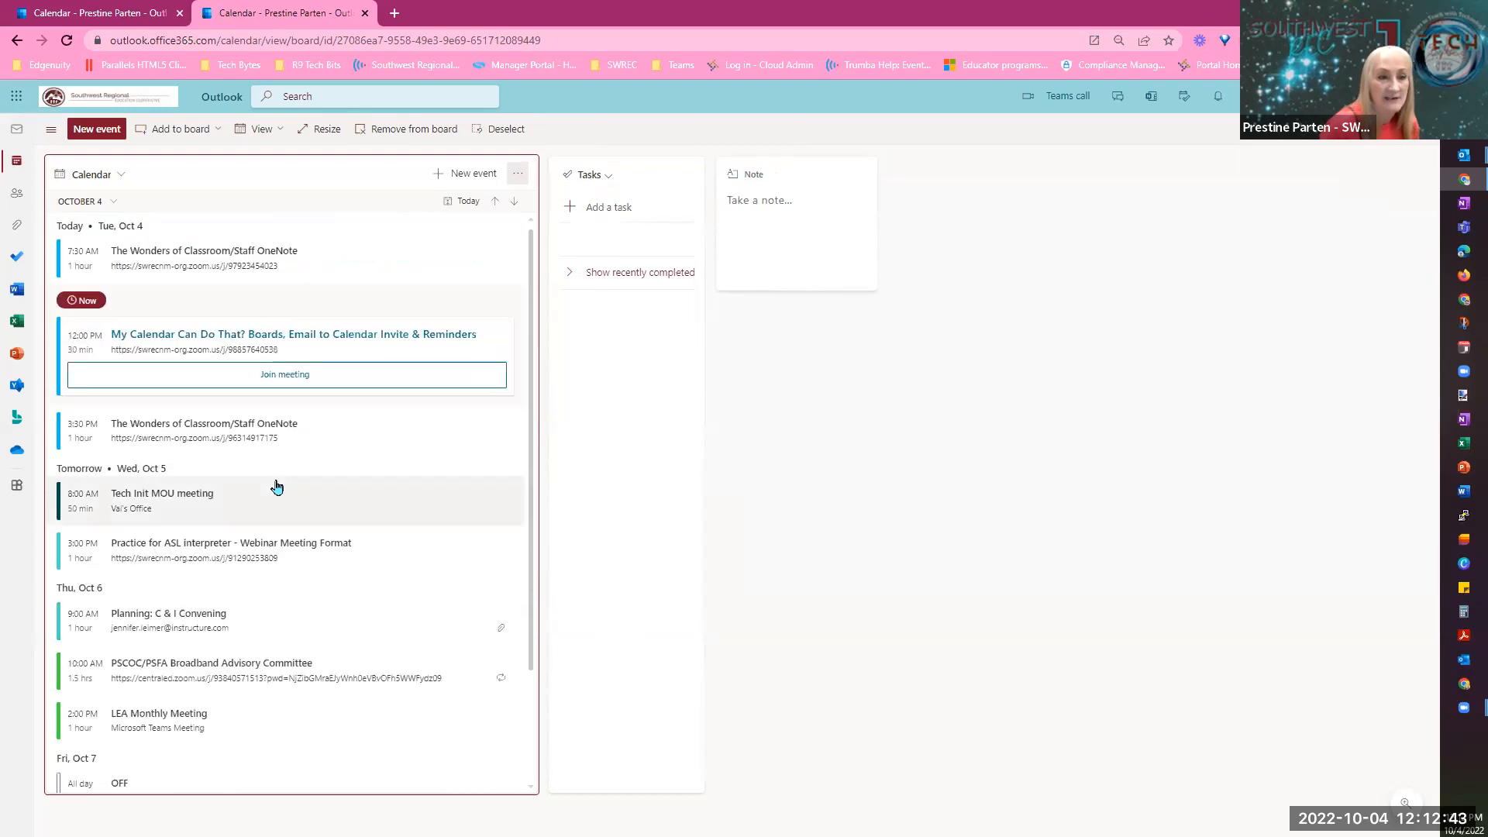
click(822, 478)
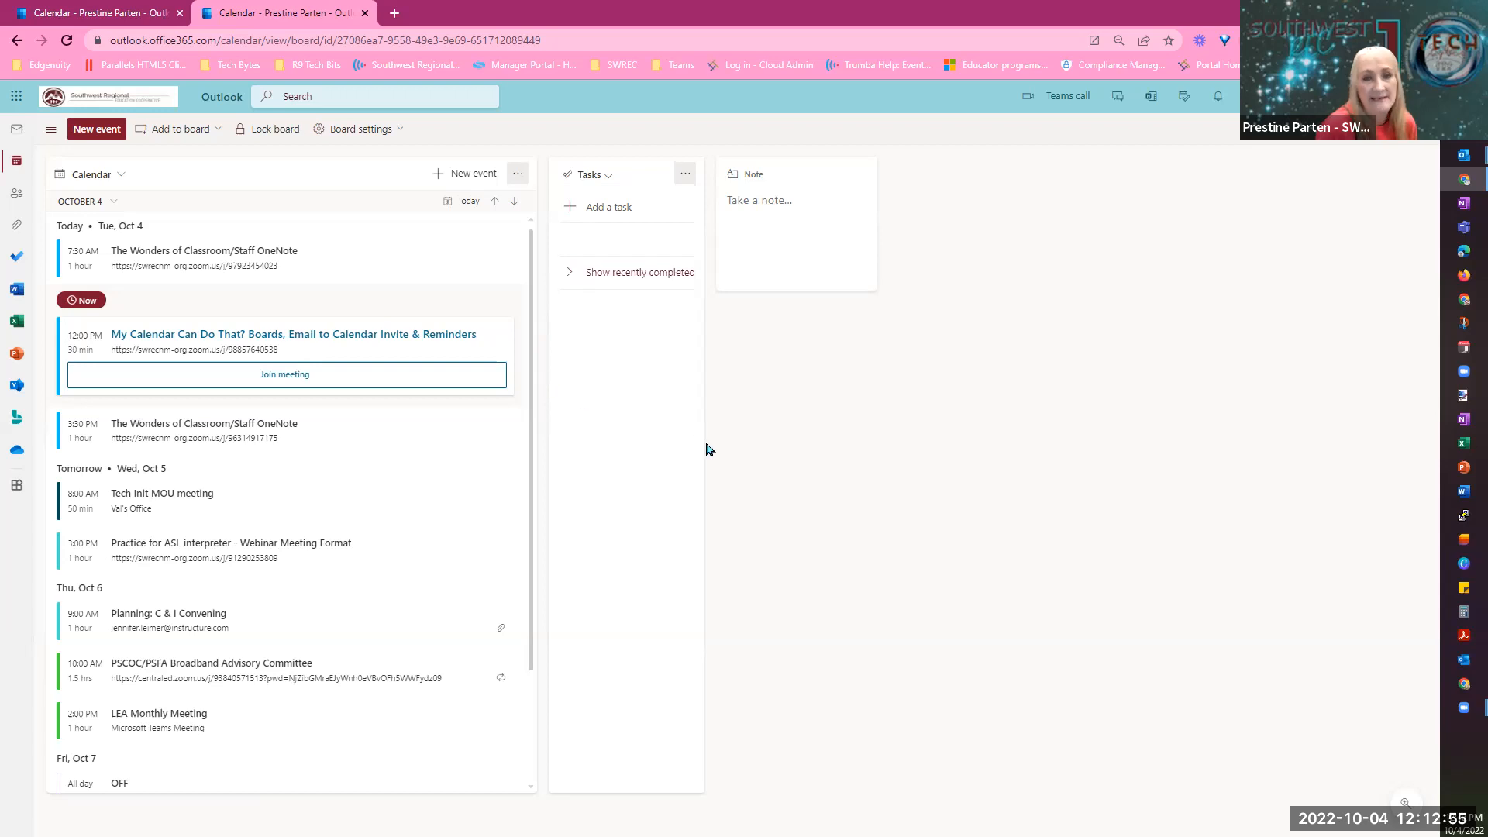
Write "Add videos to YouTube" in the board's empty note.
click(763, 215)
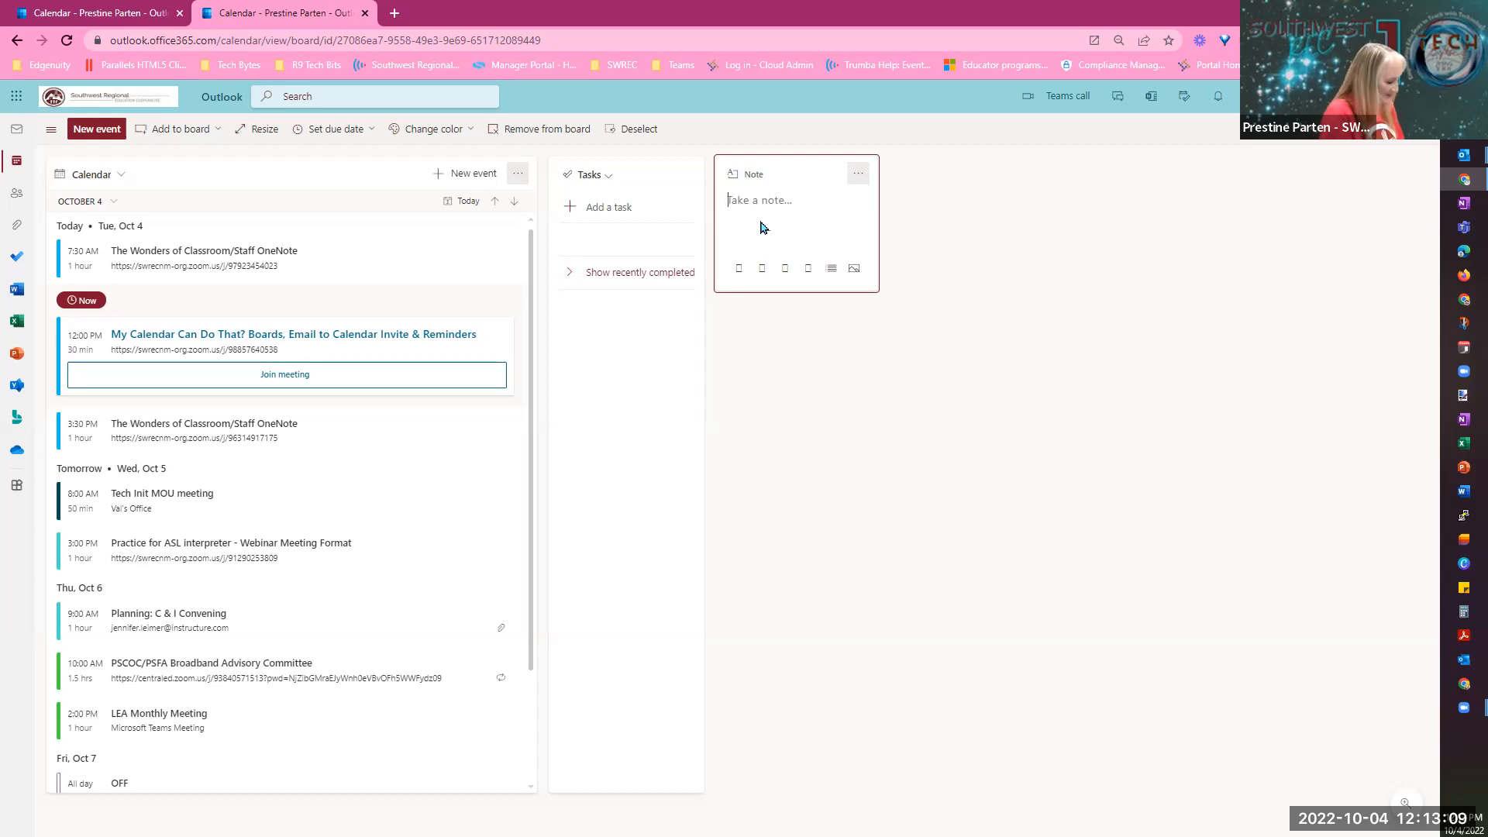
text(ADd)
key(BackSpace)
key(BackSpace)
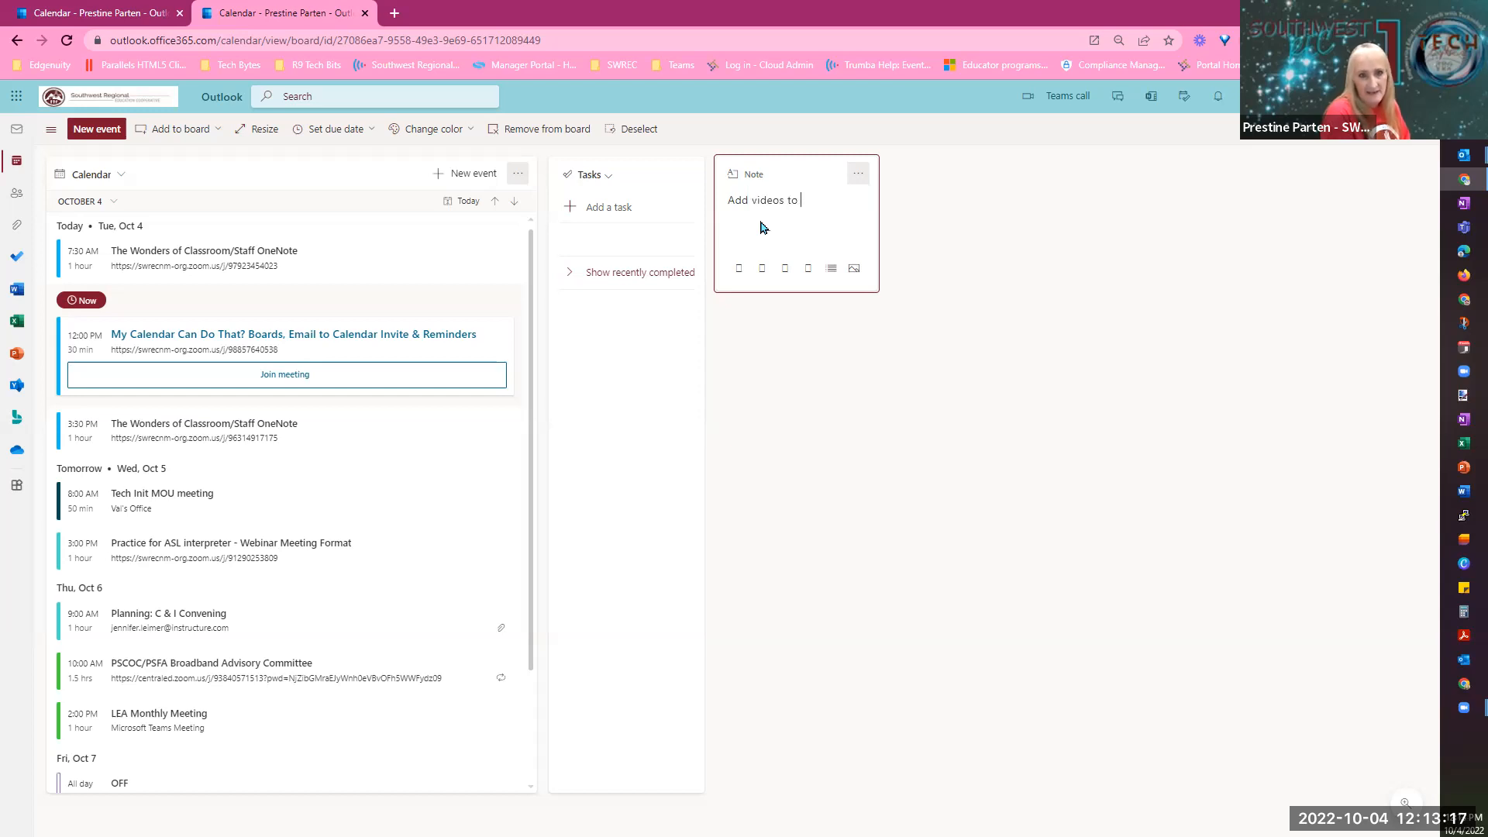
text(d videos to YouTub e)
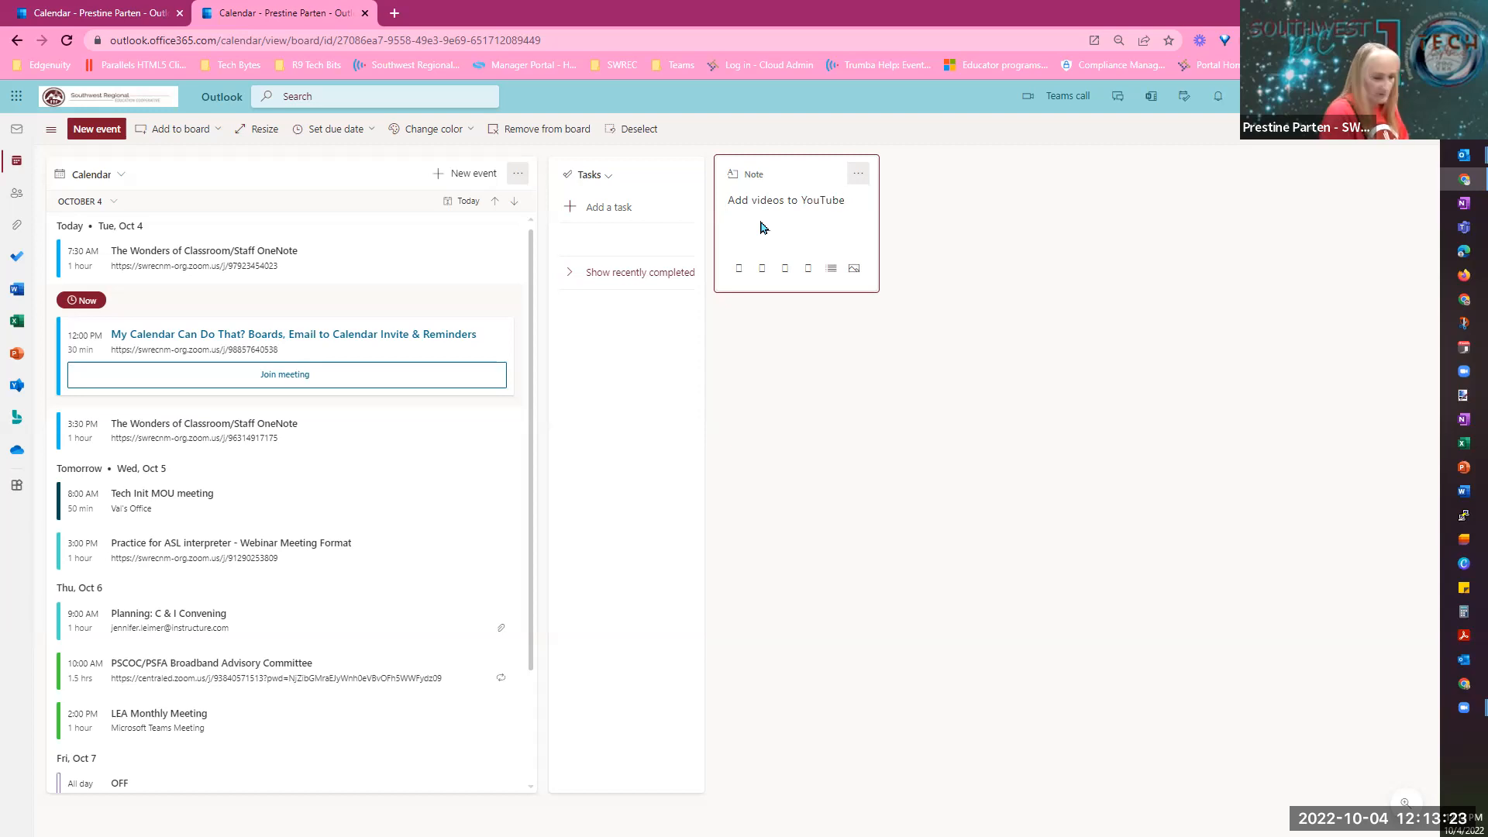
Add a second line to the board's note as a reminder to prompt a colleague by first name.
text(Rem)
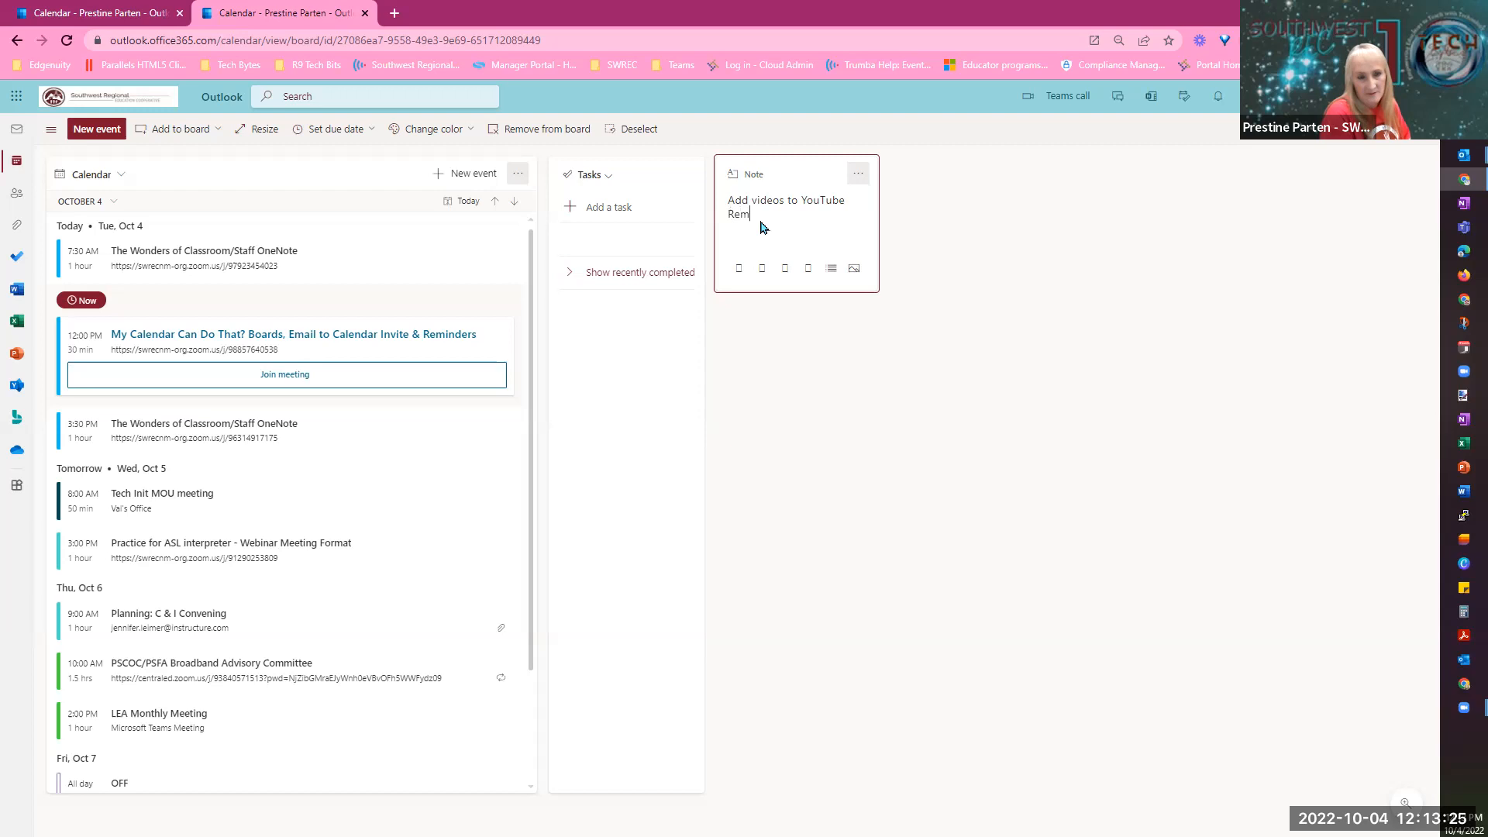
text(ind Val)
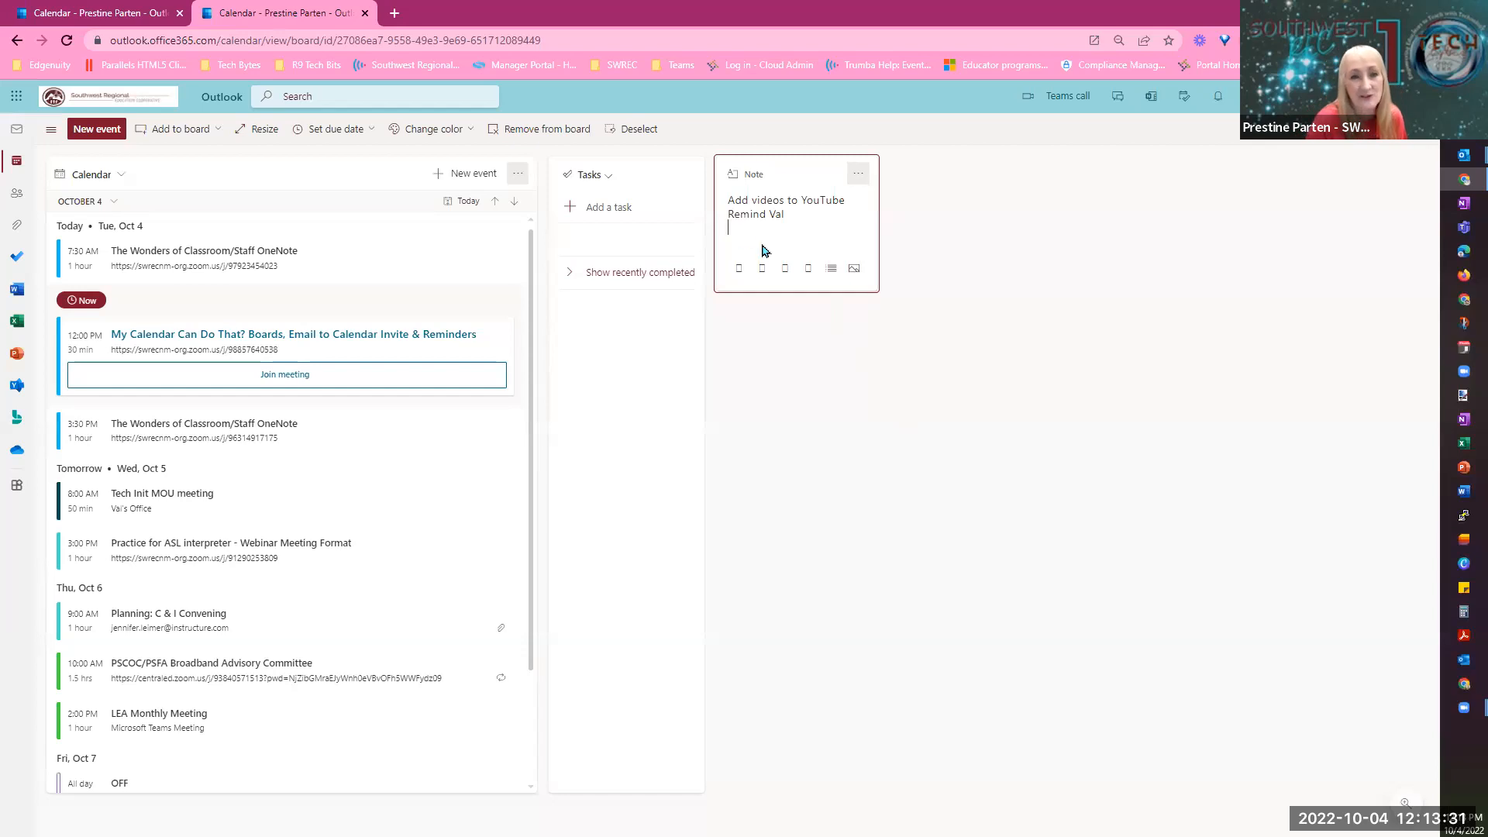
click(748, 224)
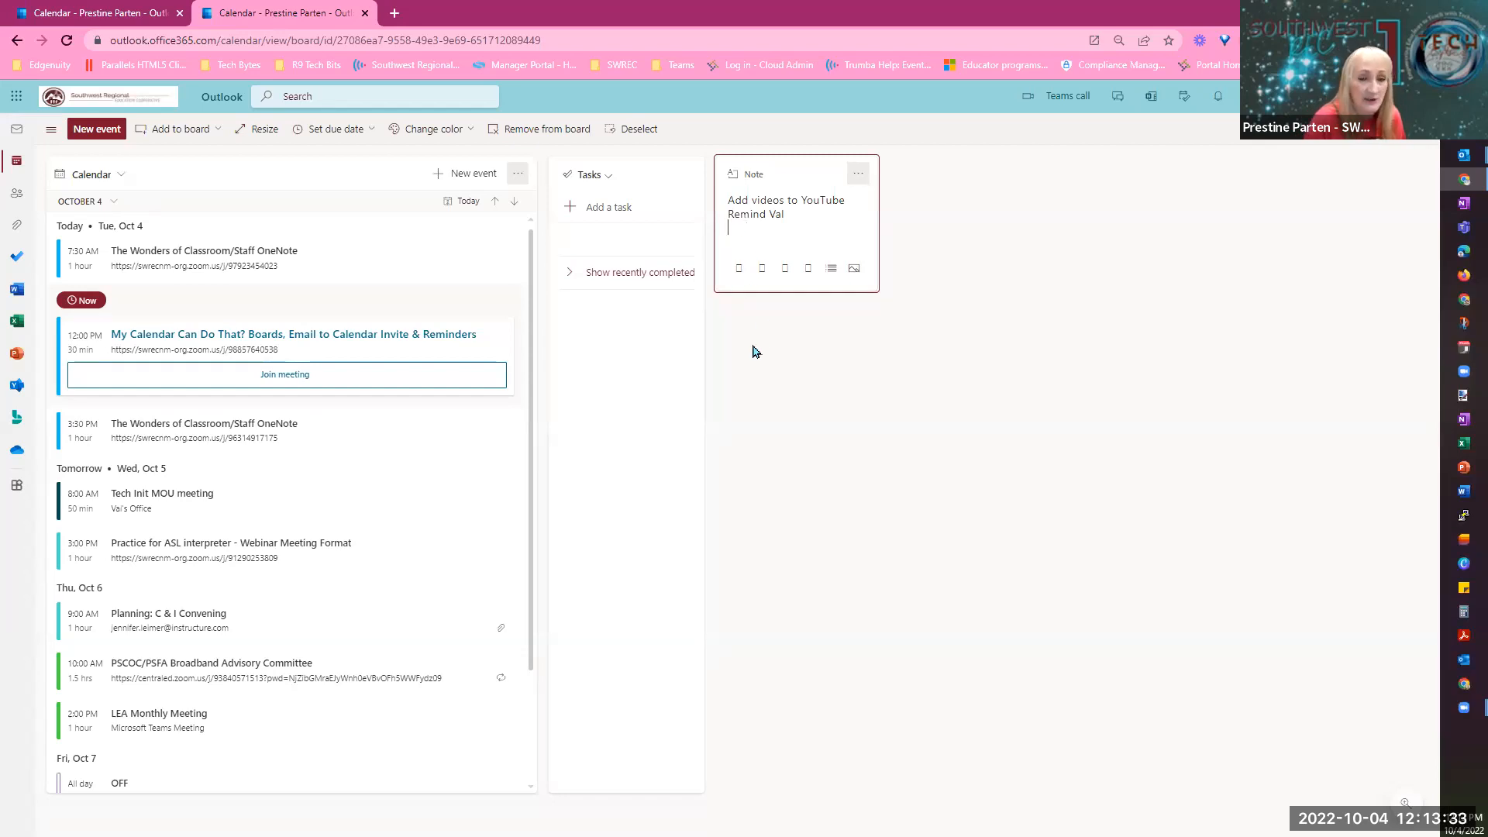
Change the note's color to Pink, check the available color choices once more and deselect the note.
click(861, 175)
mouse_move(929, 256)
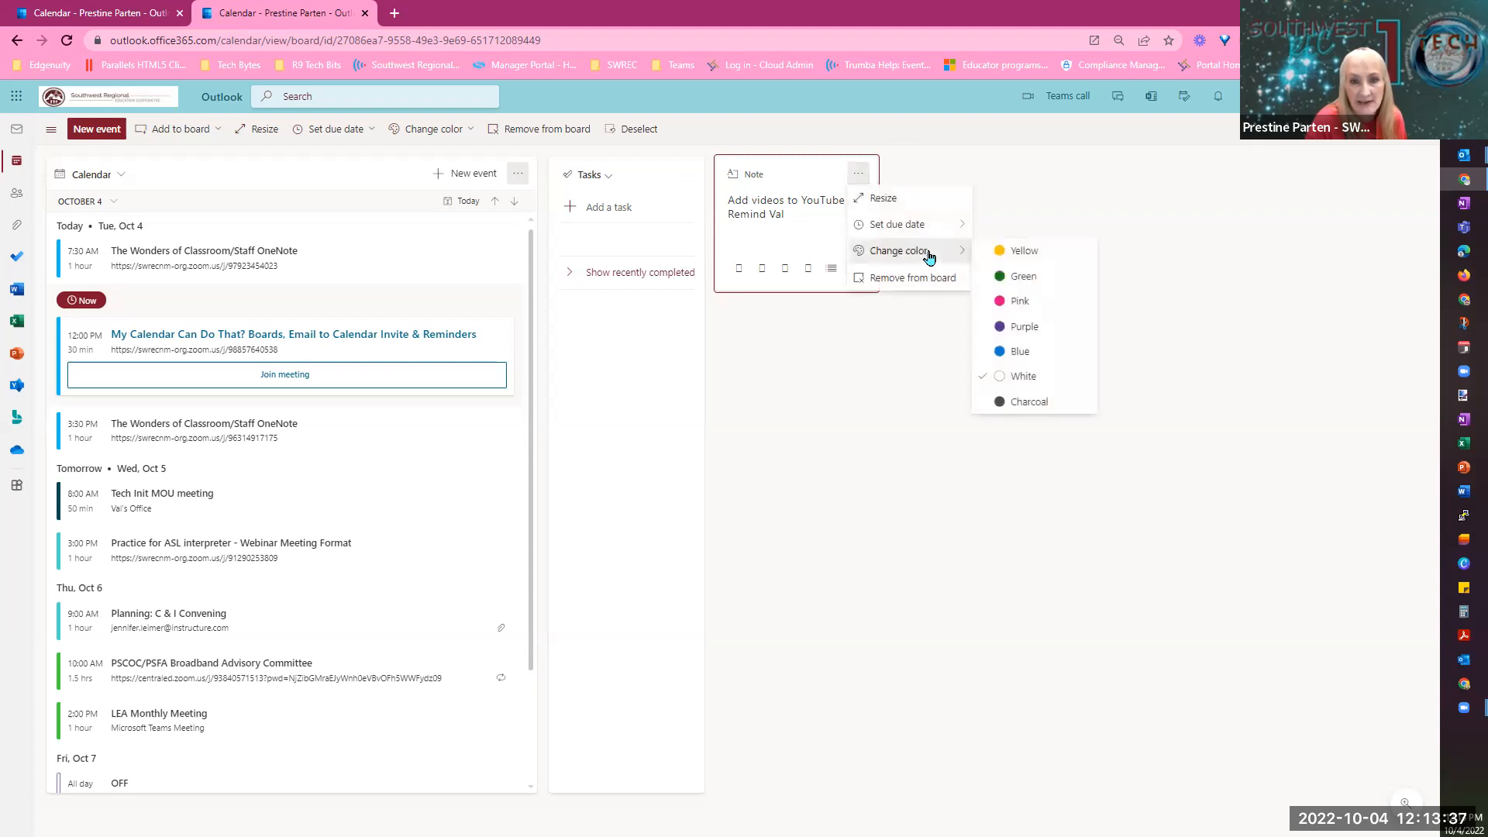
click(1027, 309)
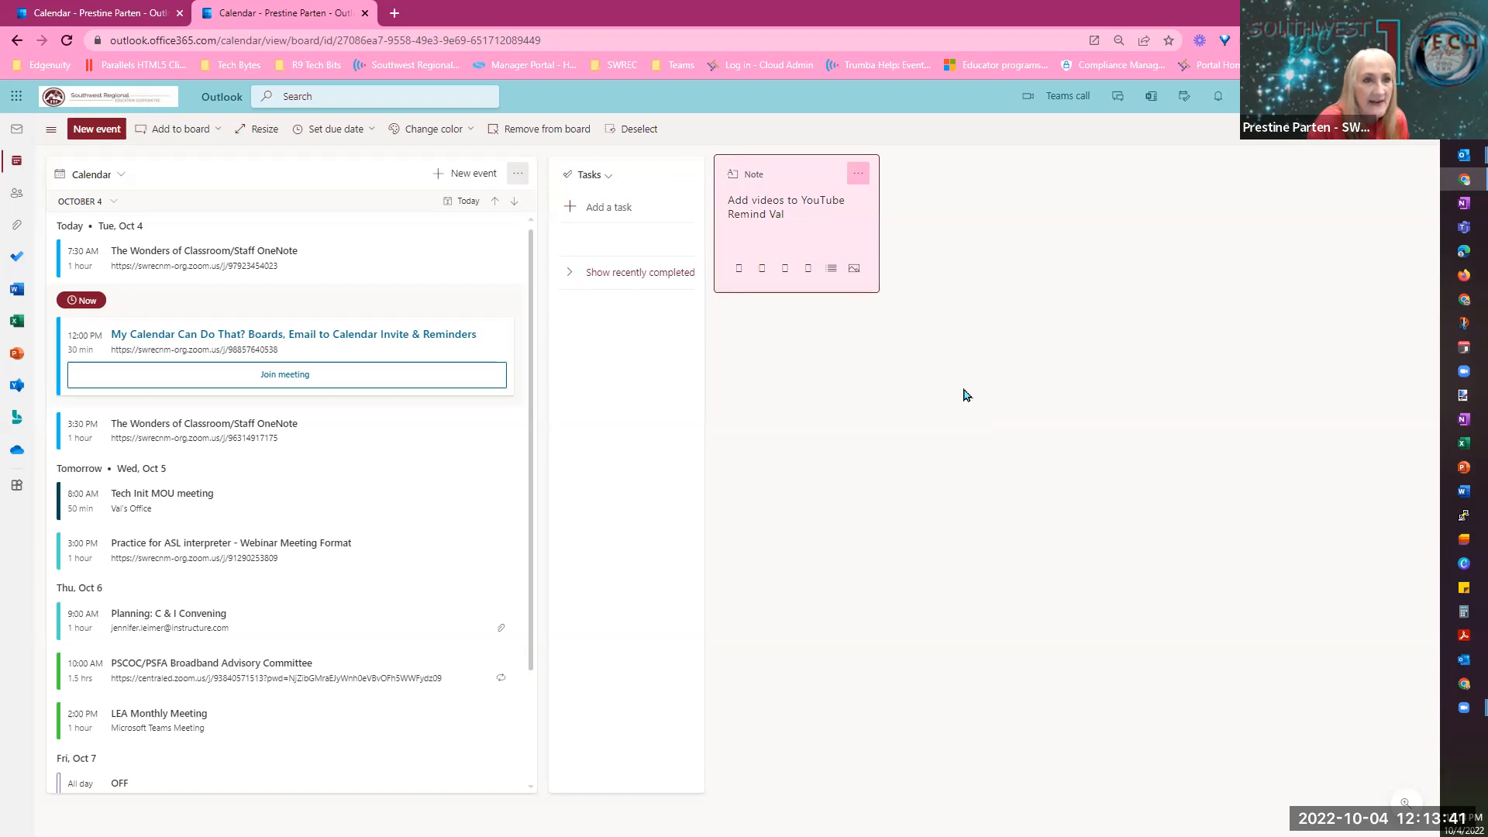
click(471, 133)
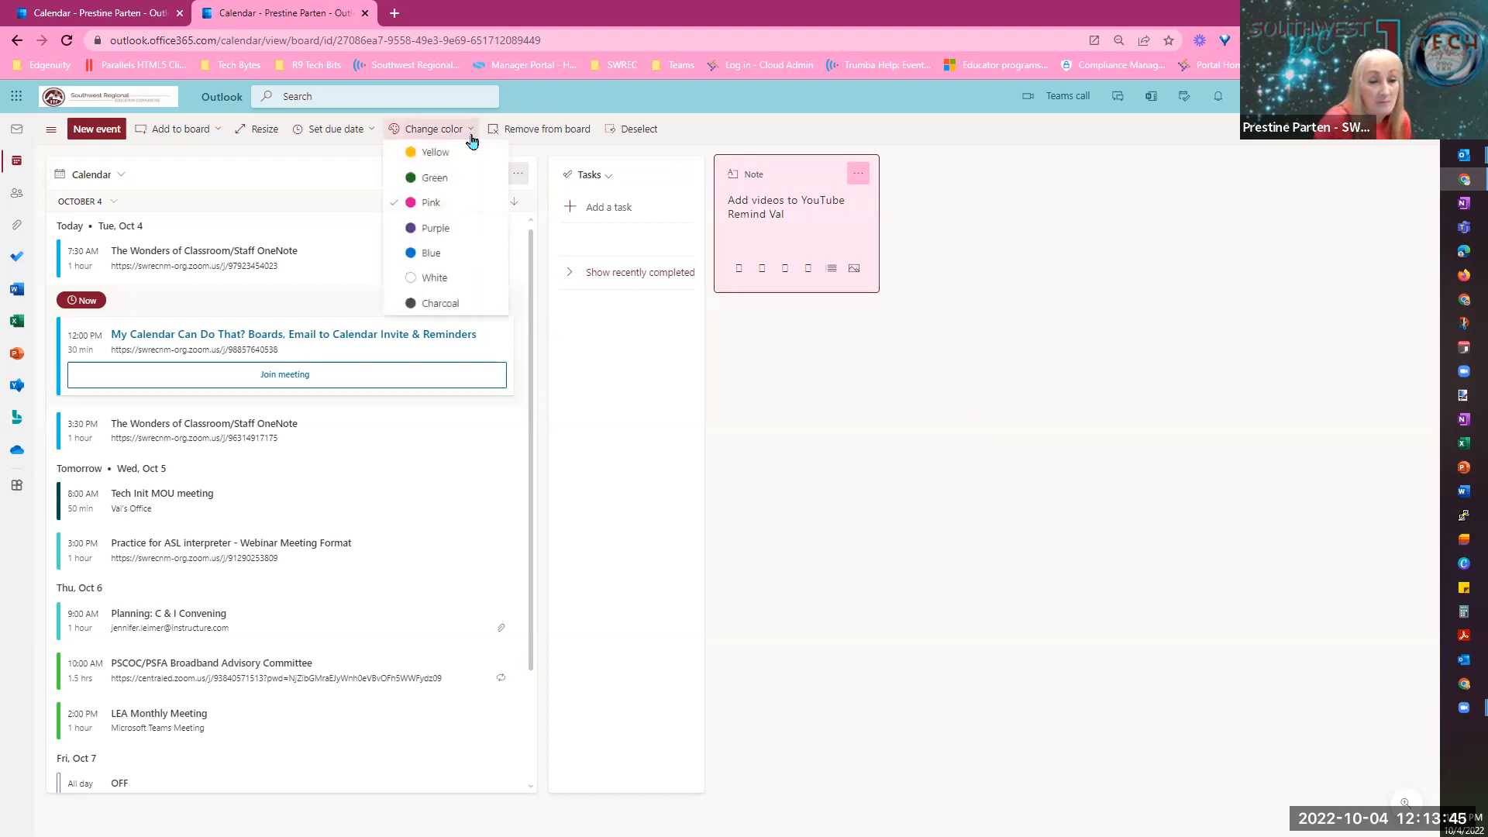
click(864, 442)
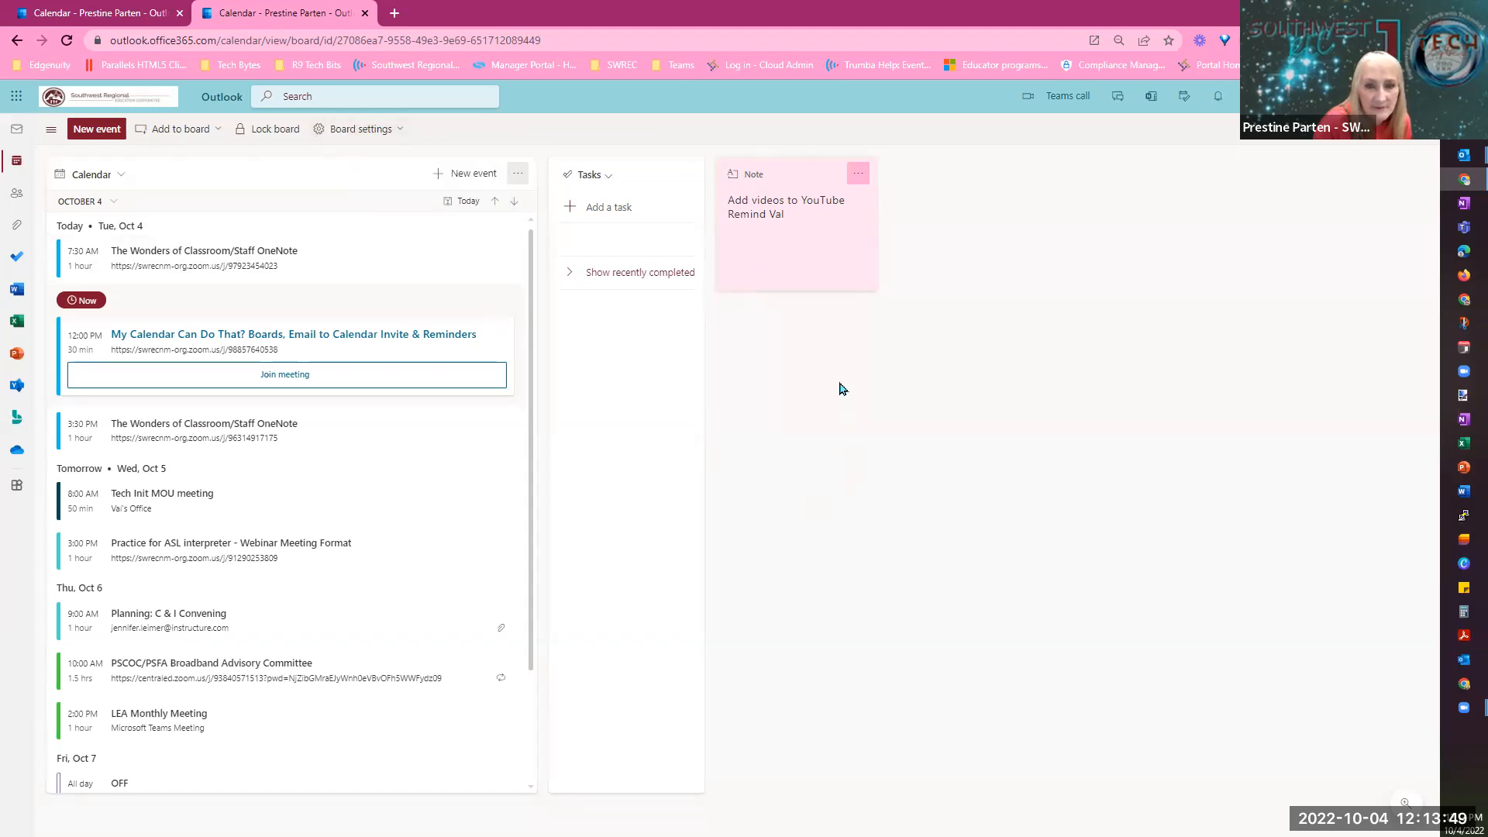
Change the board's background color to Purple.
right_click(765, 363)
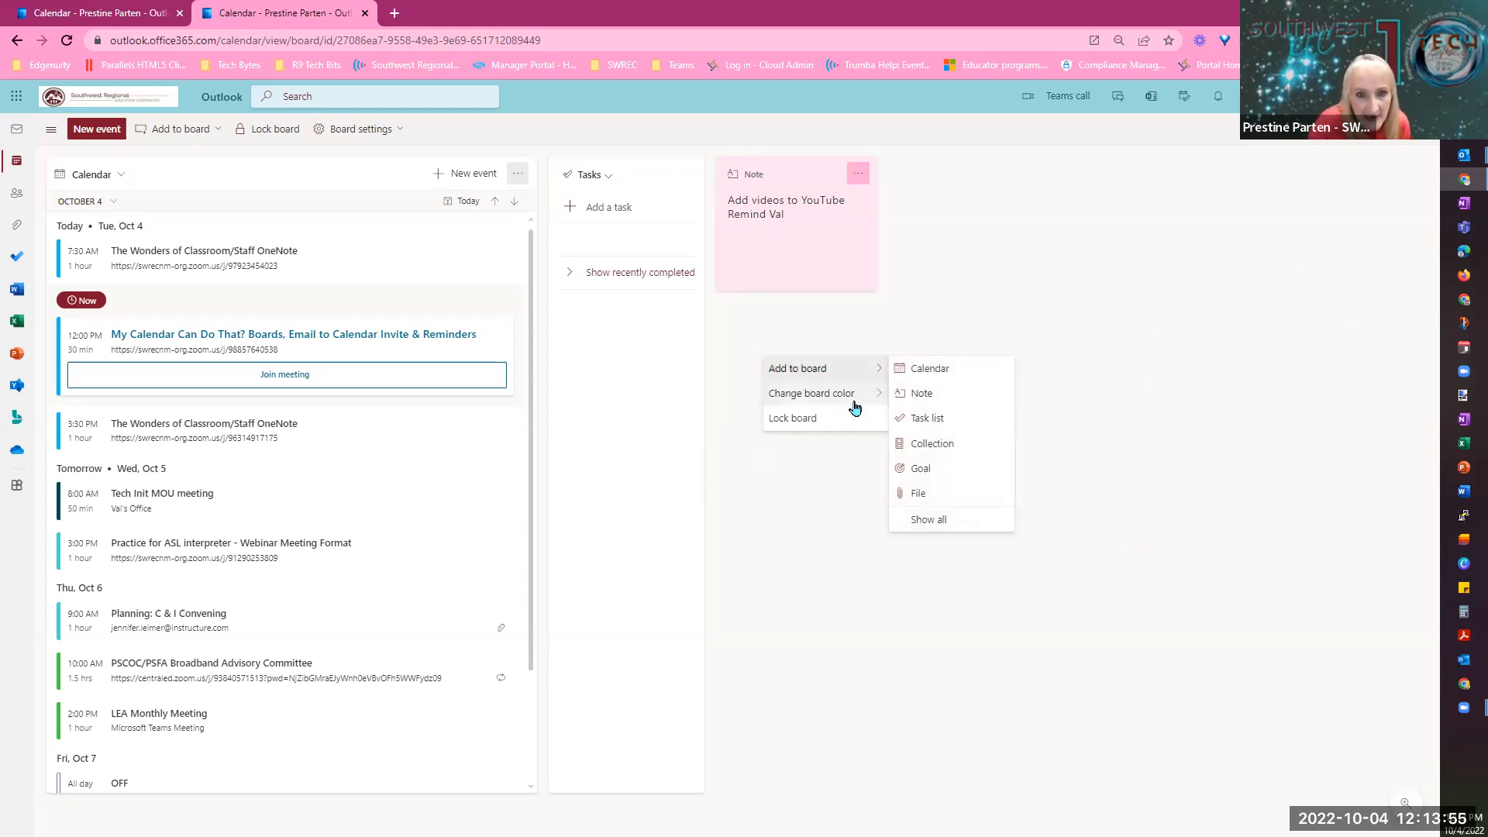
mouse_move(849, 397)
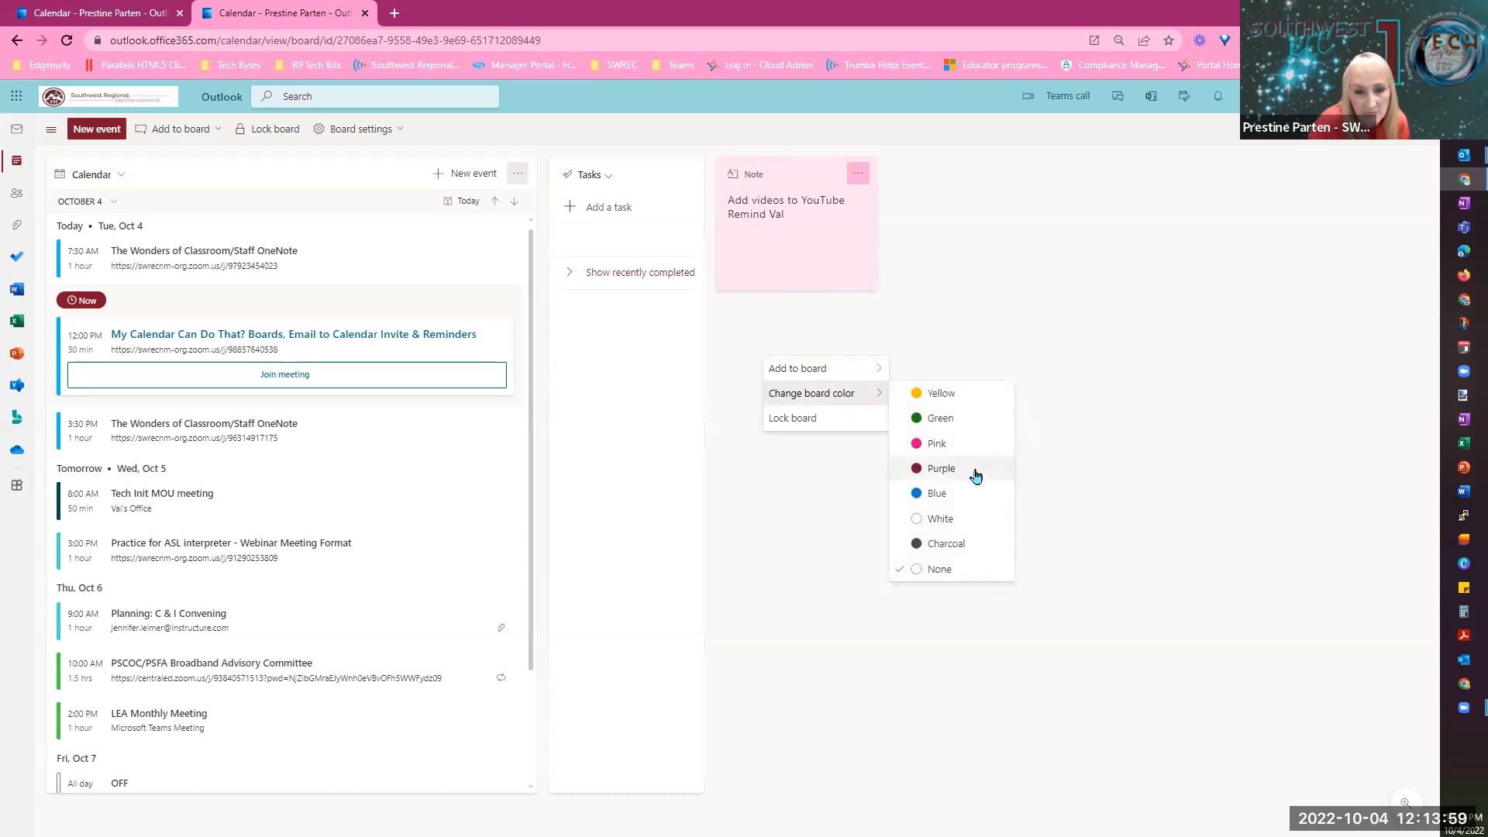
click(939, 472)
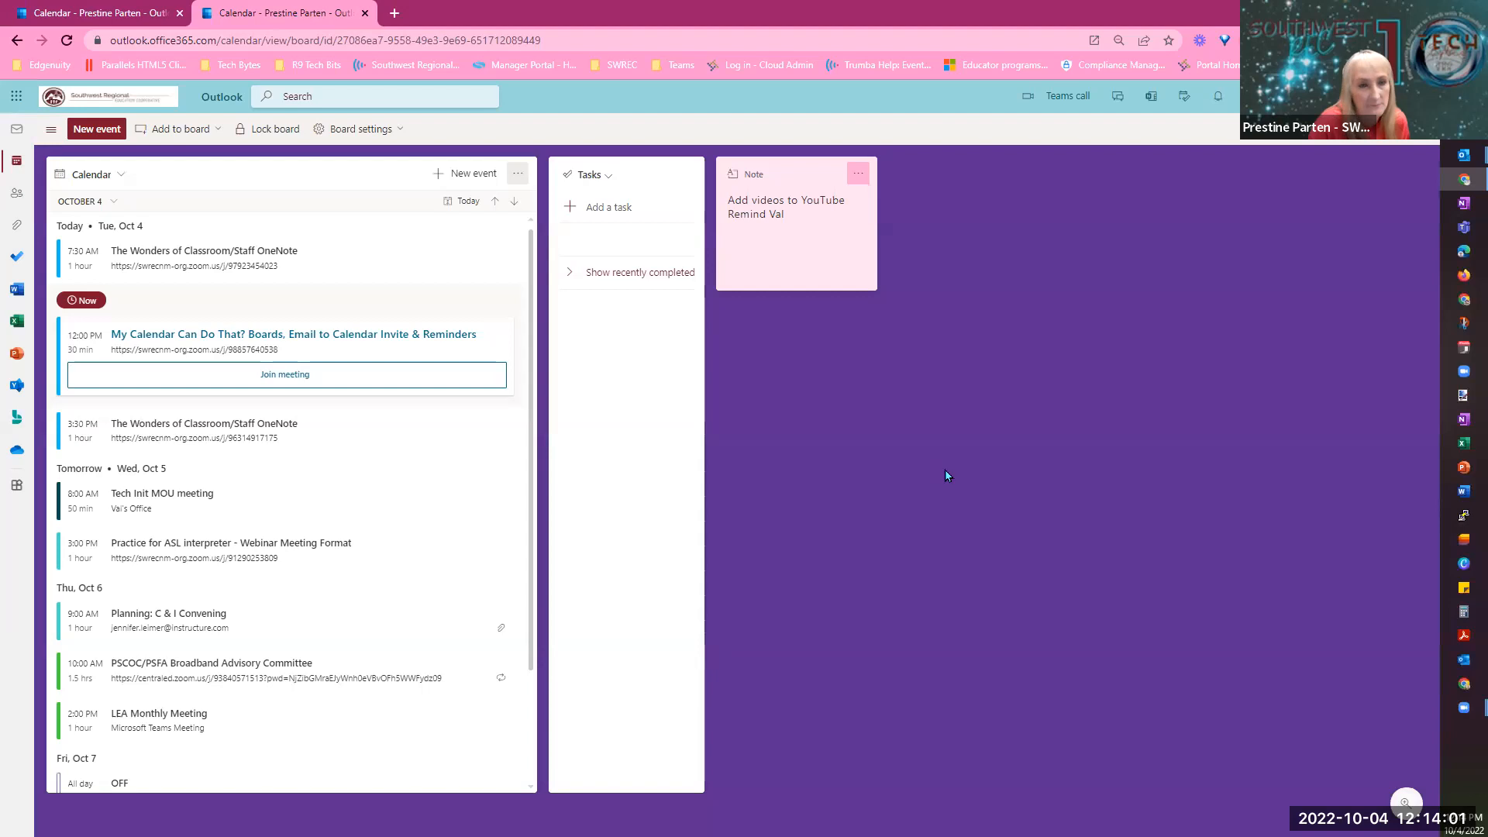
Add a collection to the empty area of the board and name it "Websites".
right_click(818, 395)
mouse_move(874, 407)
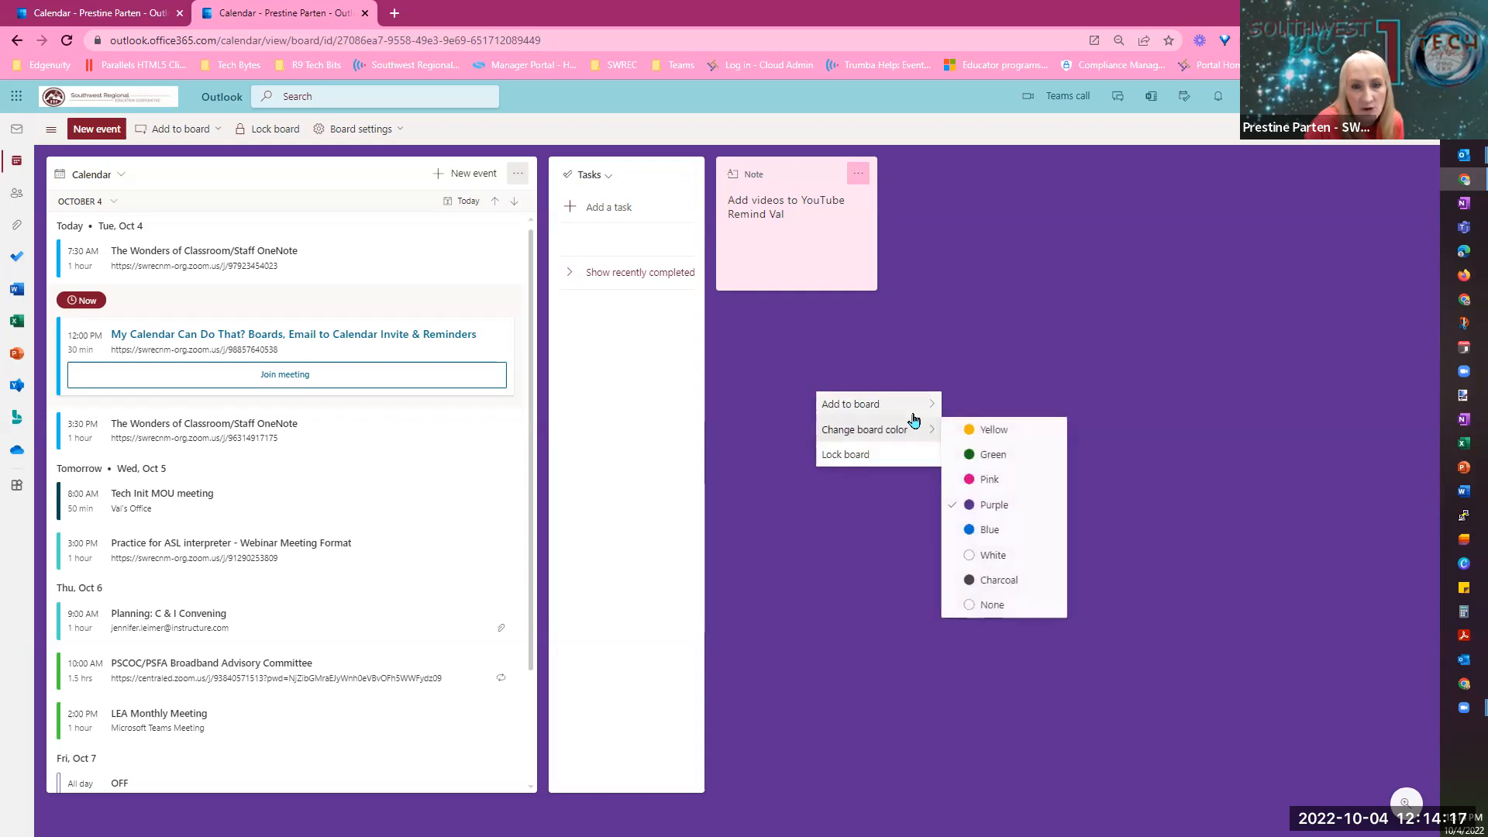
mouse_move(921, 408)
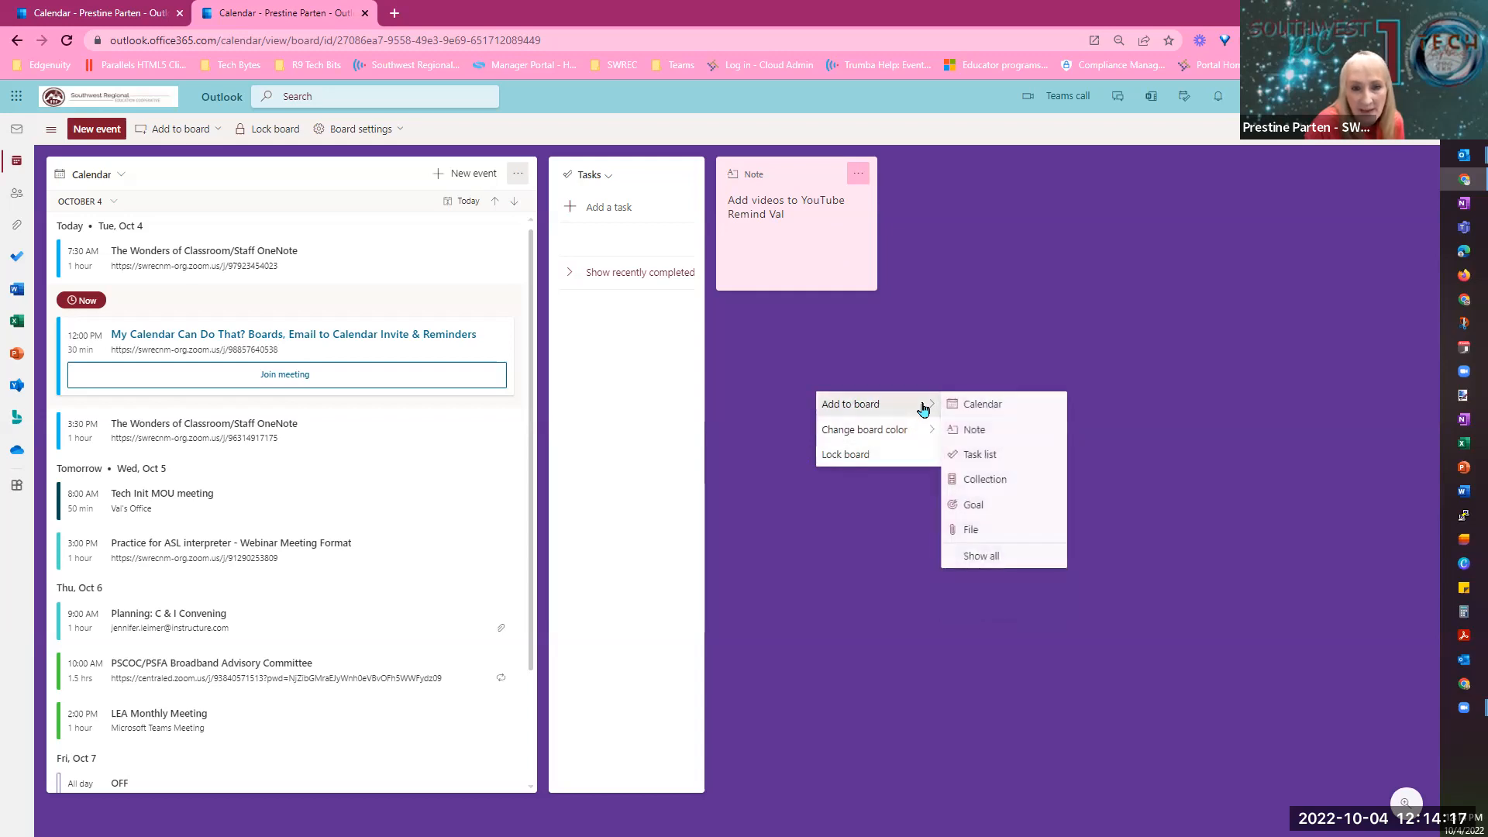
click(1004, 481)
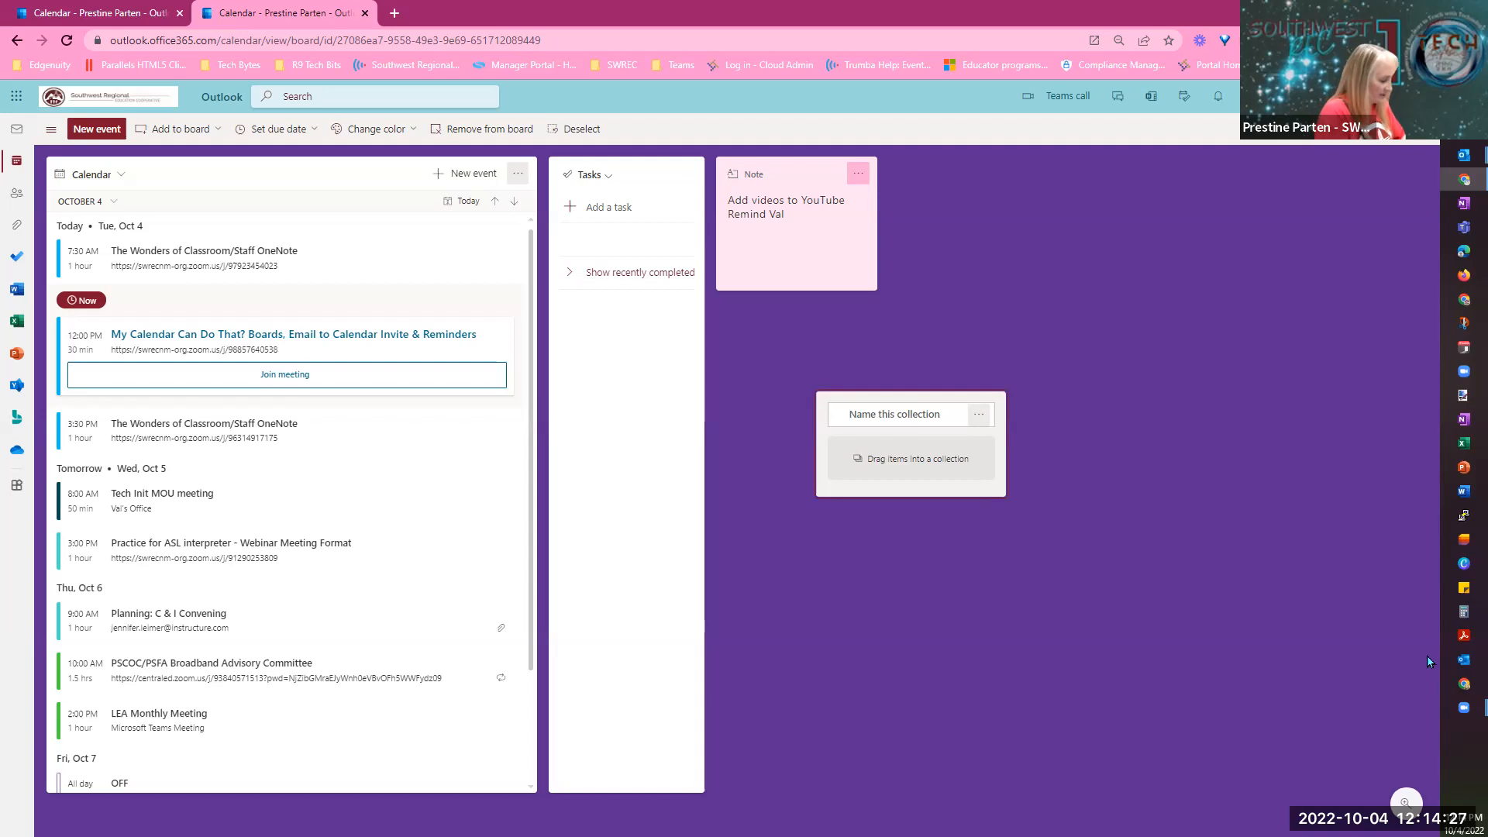
text(Websites)
key(Return)
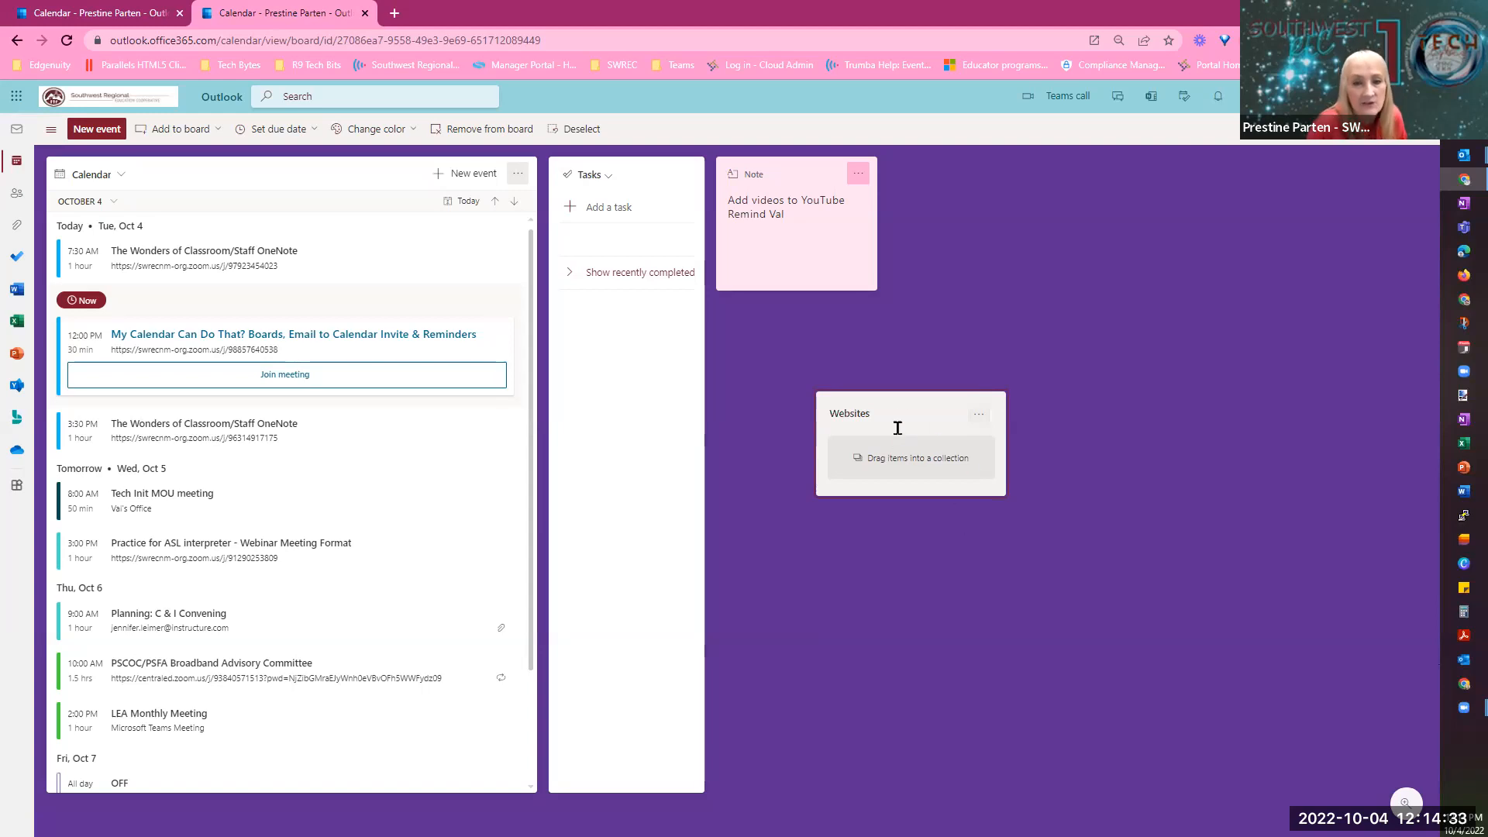
Move the Websites collection under the note beside the Tasks card and change its color to Pink.
drag(883, 434, 798, 463)
click(870, 484)
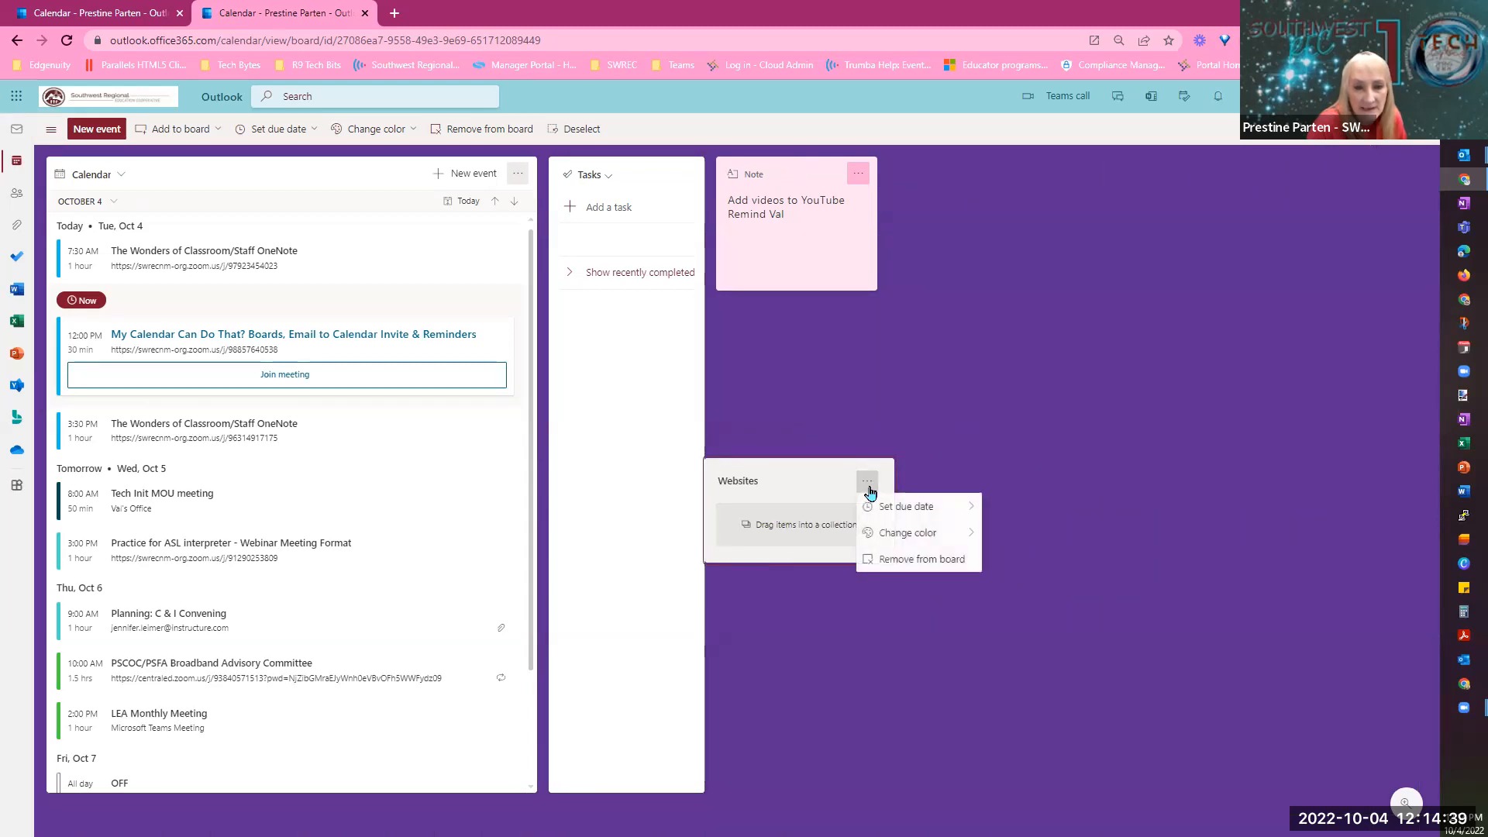
mouse_move(938, 543)
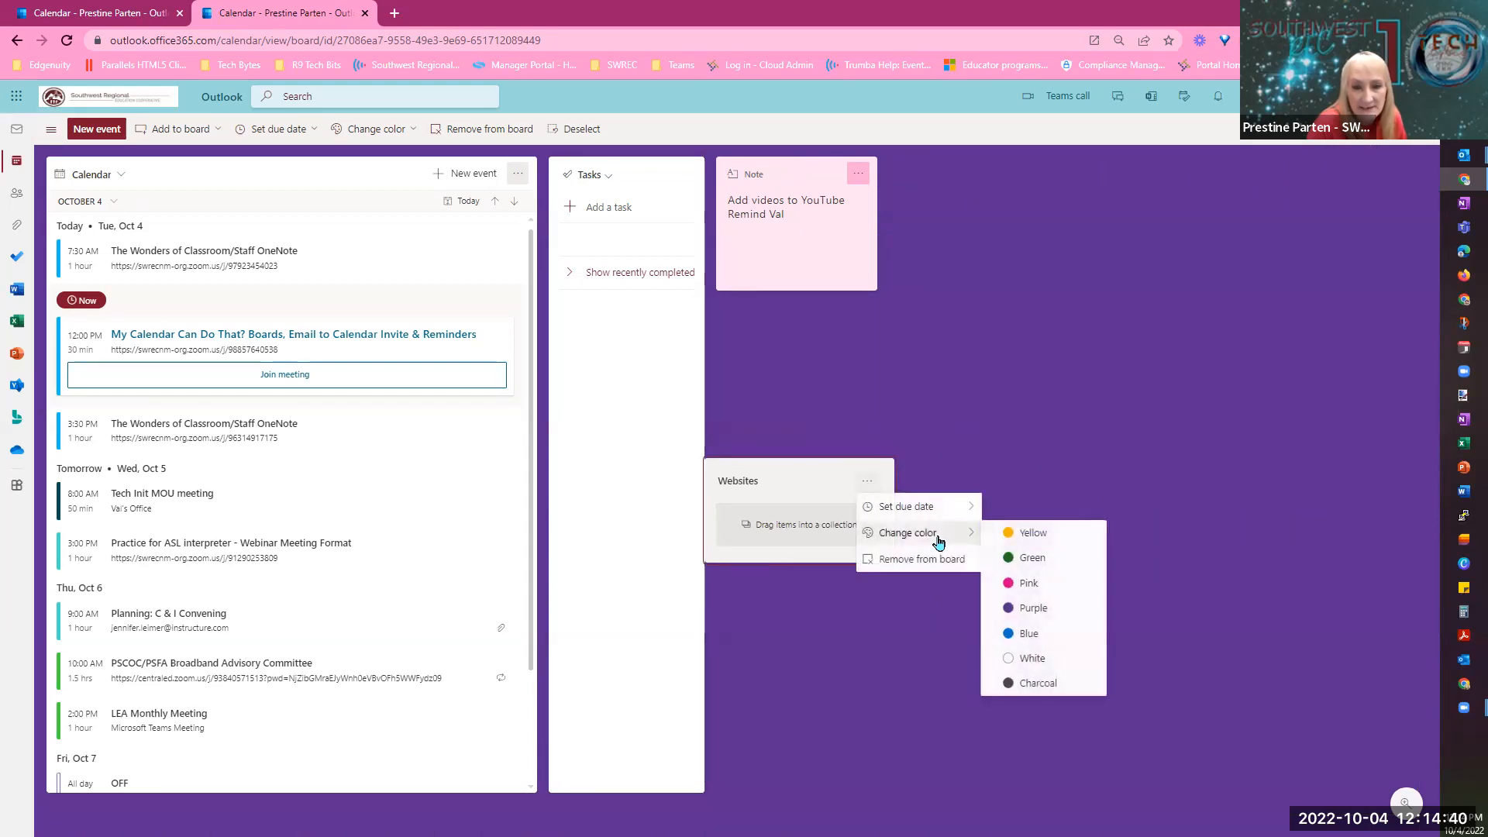
click(1031, 583)
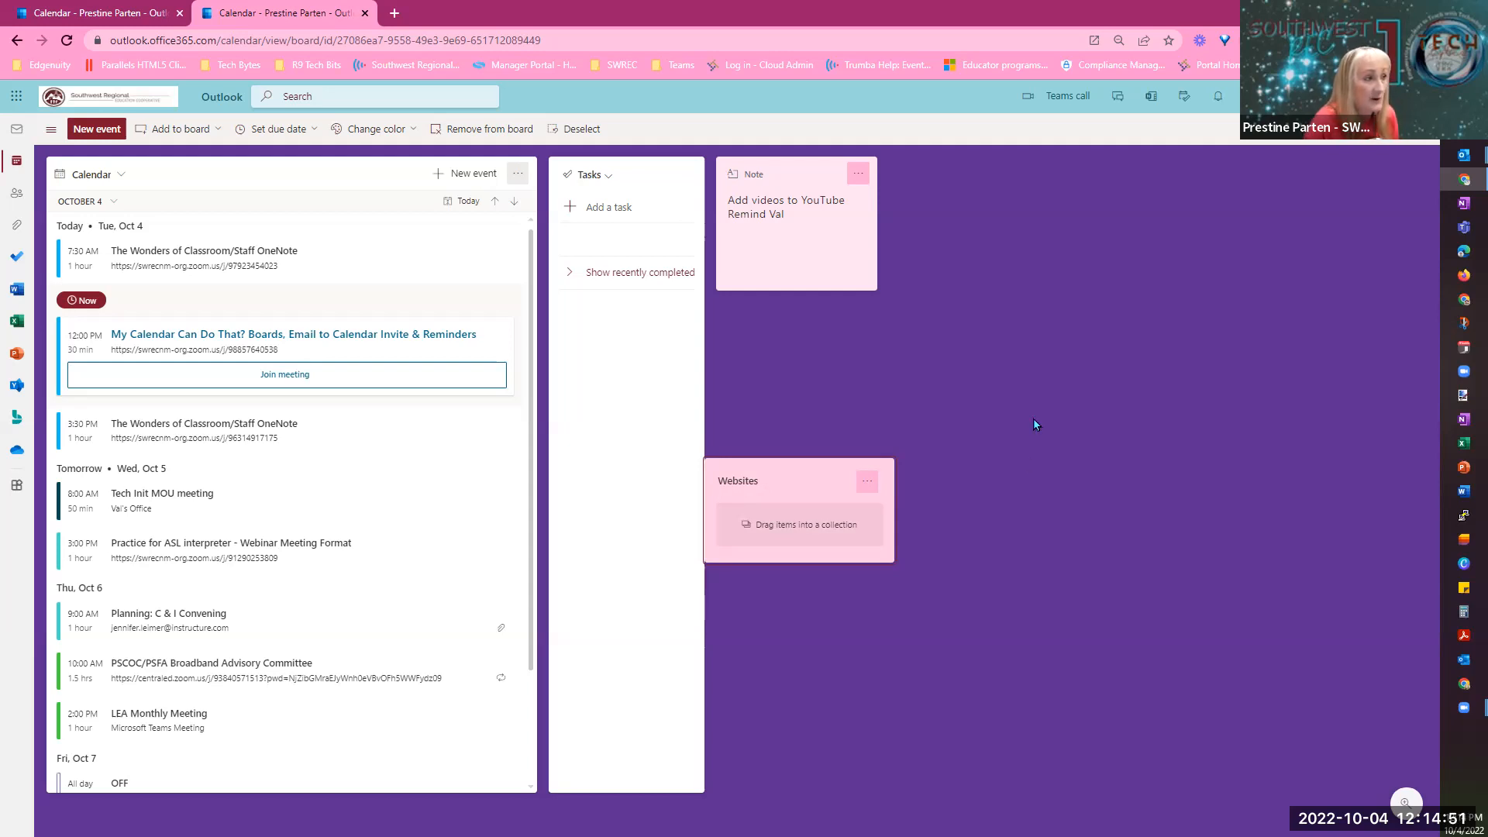
Open the SWREC website (swrecnm.org) in a new browser tab and copy its address.
click(395, 13)
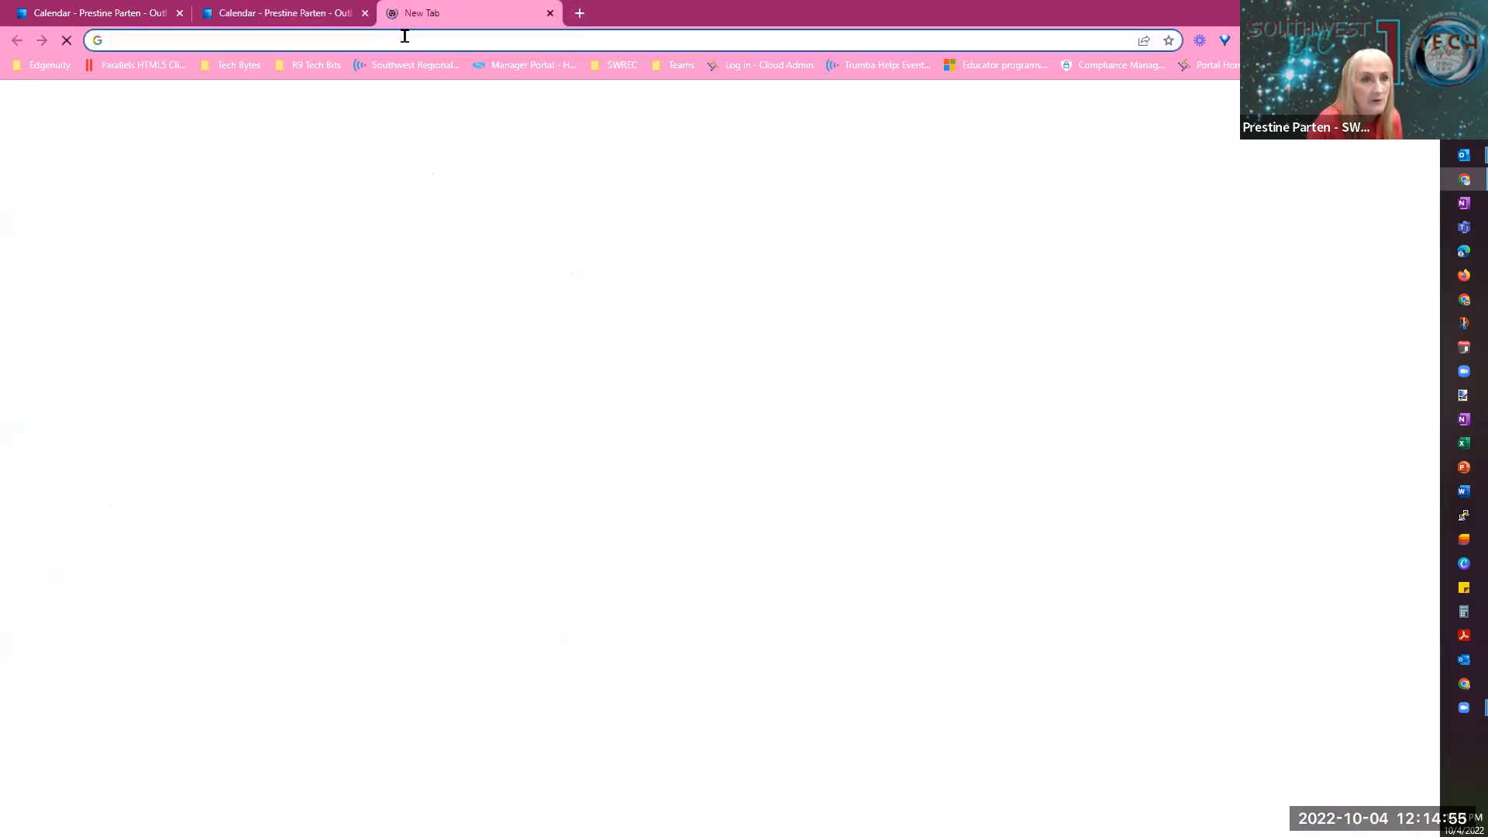
click(400, 41)
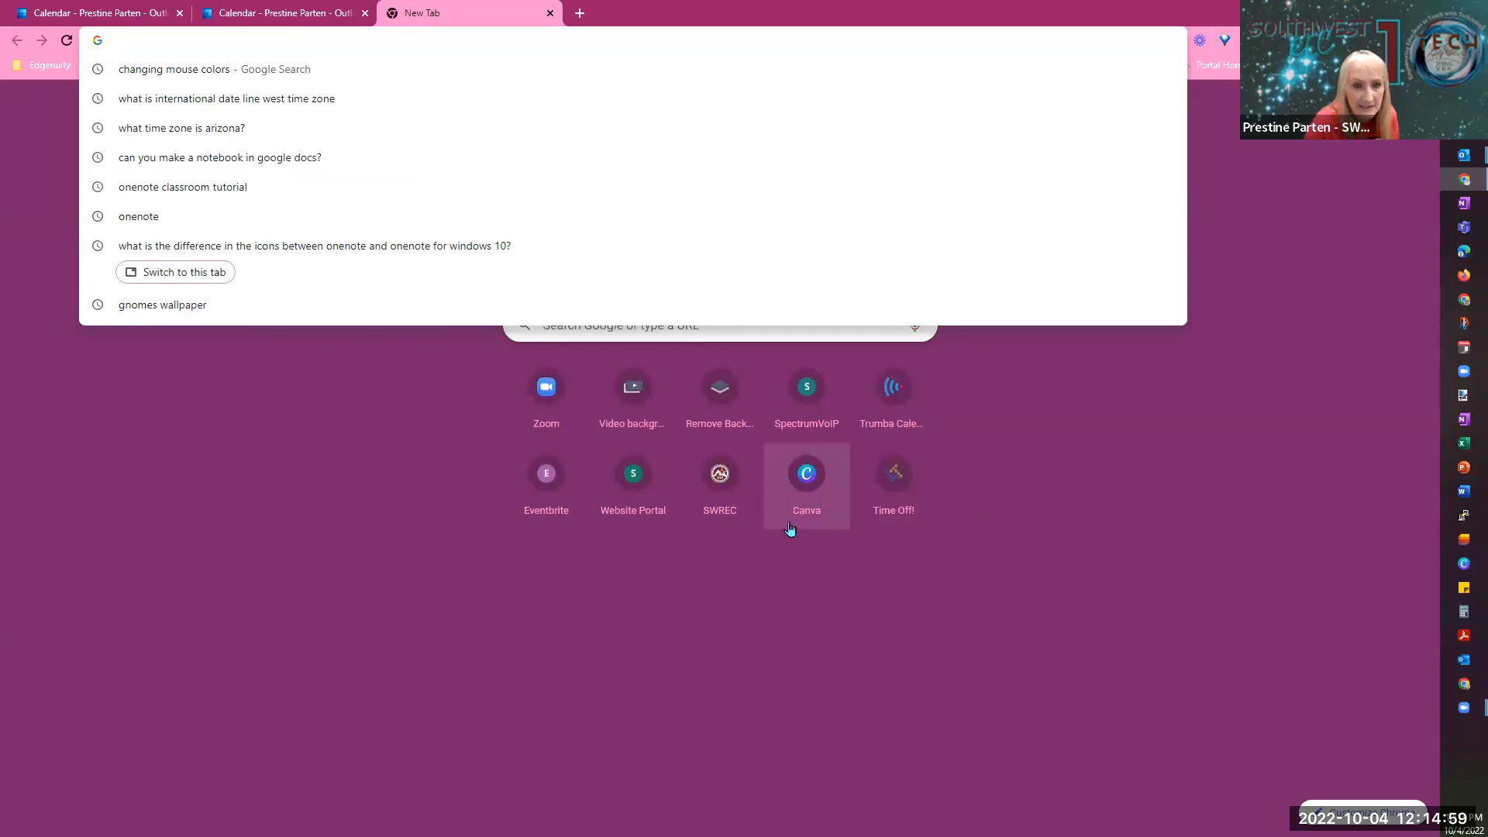
click(721, 469)
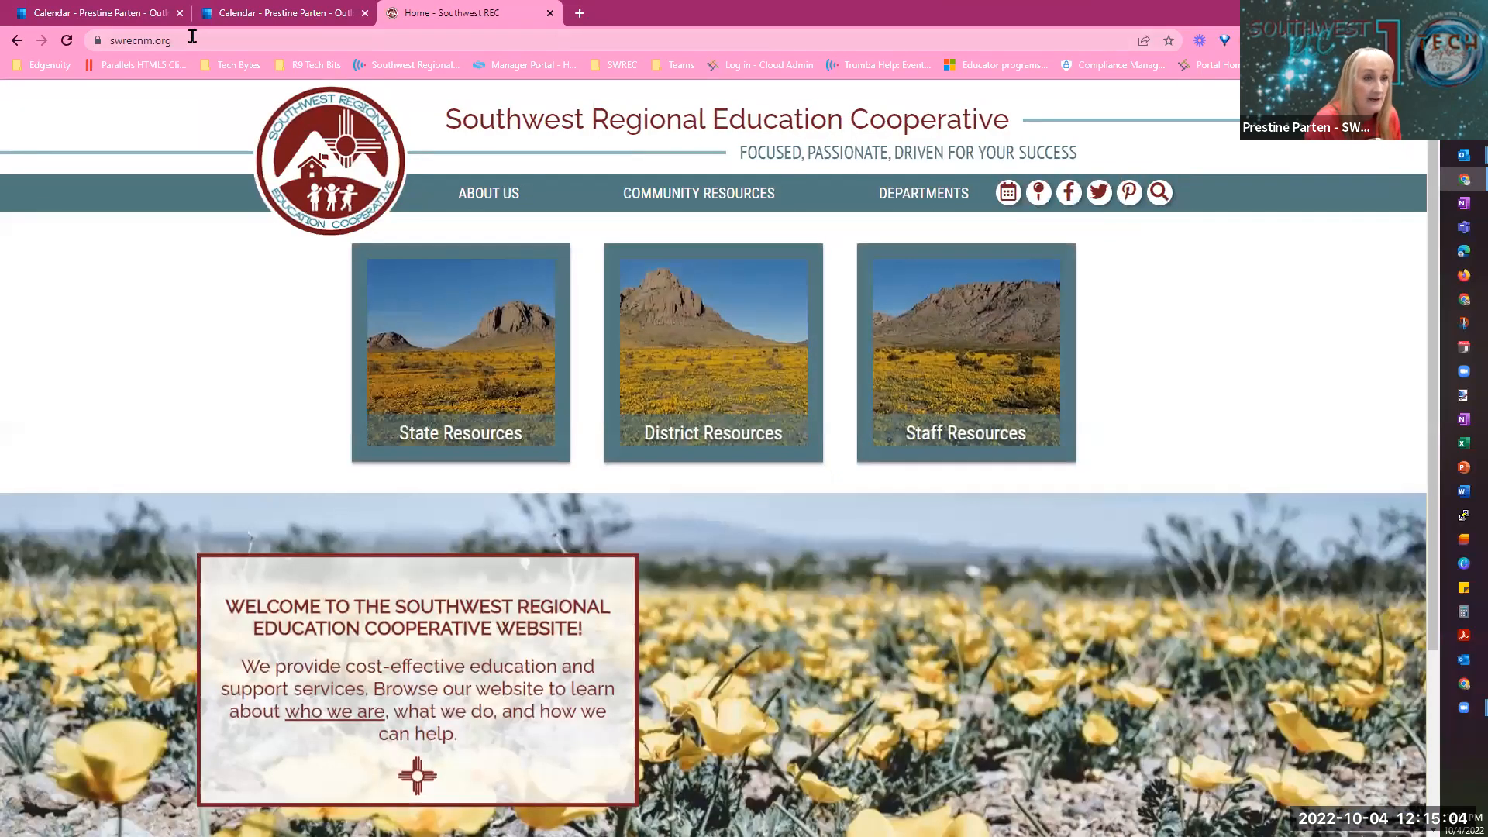
click(196, 36)
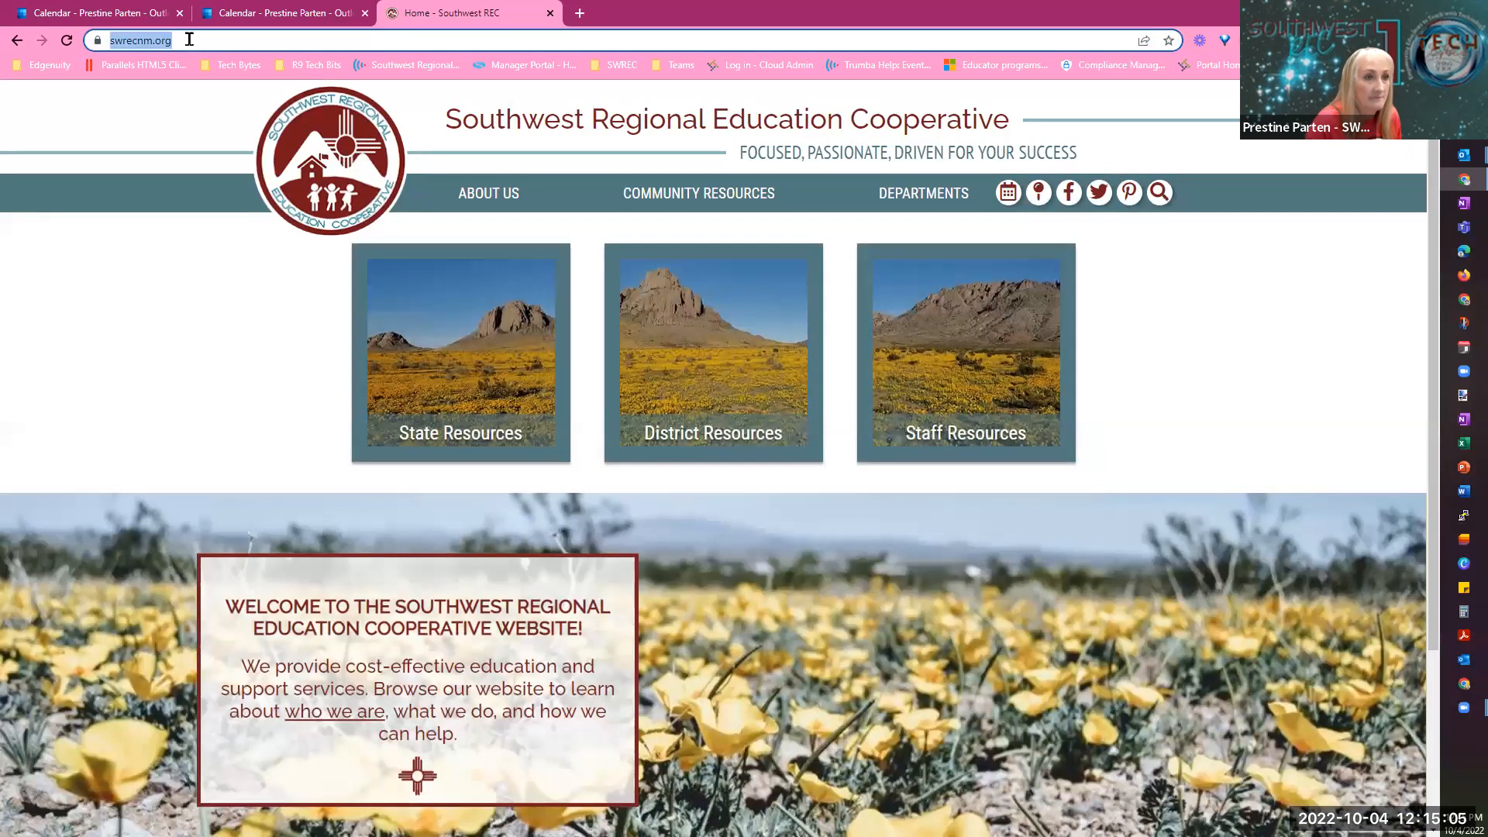
right_click(191, 40)
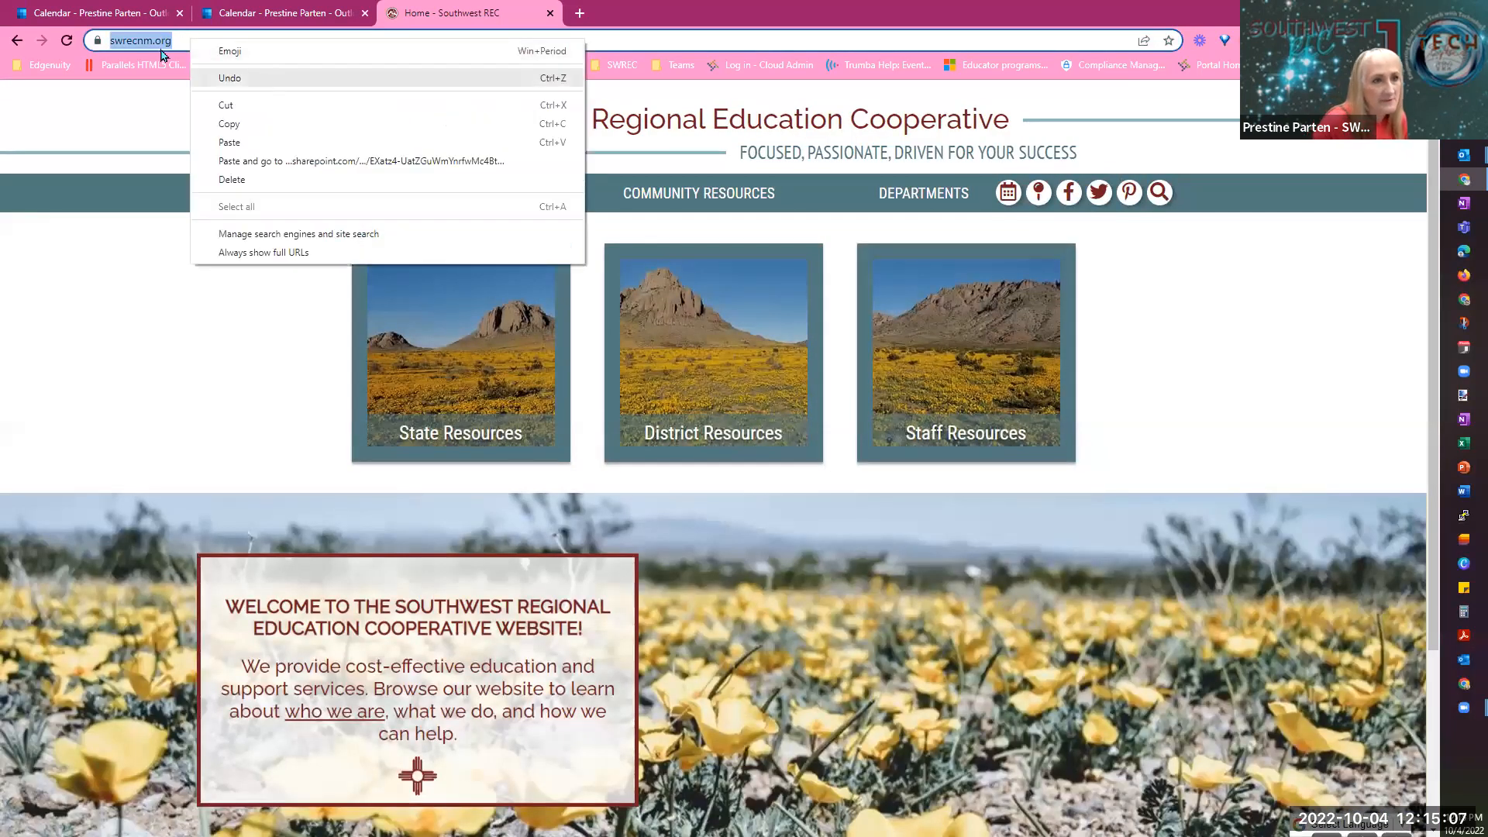
click(233, 124)
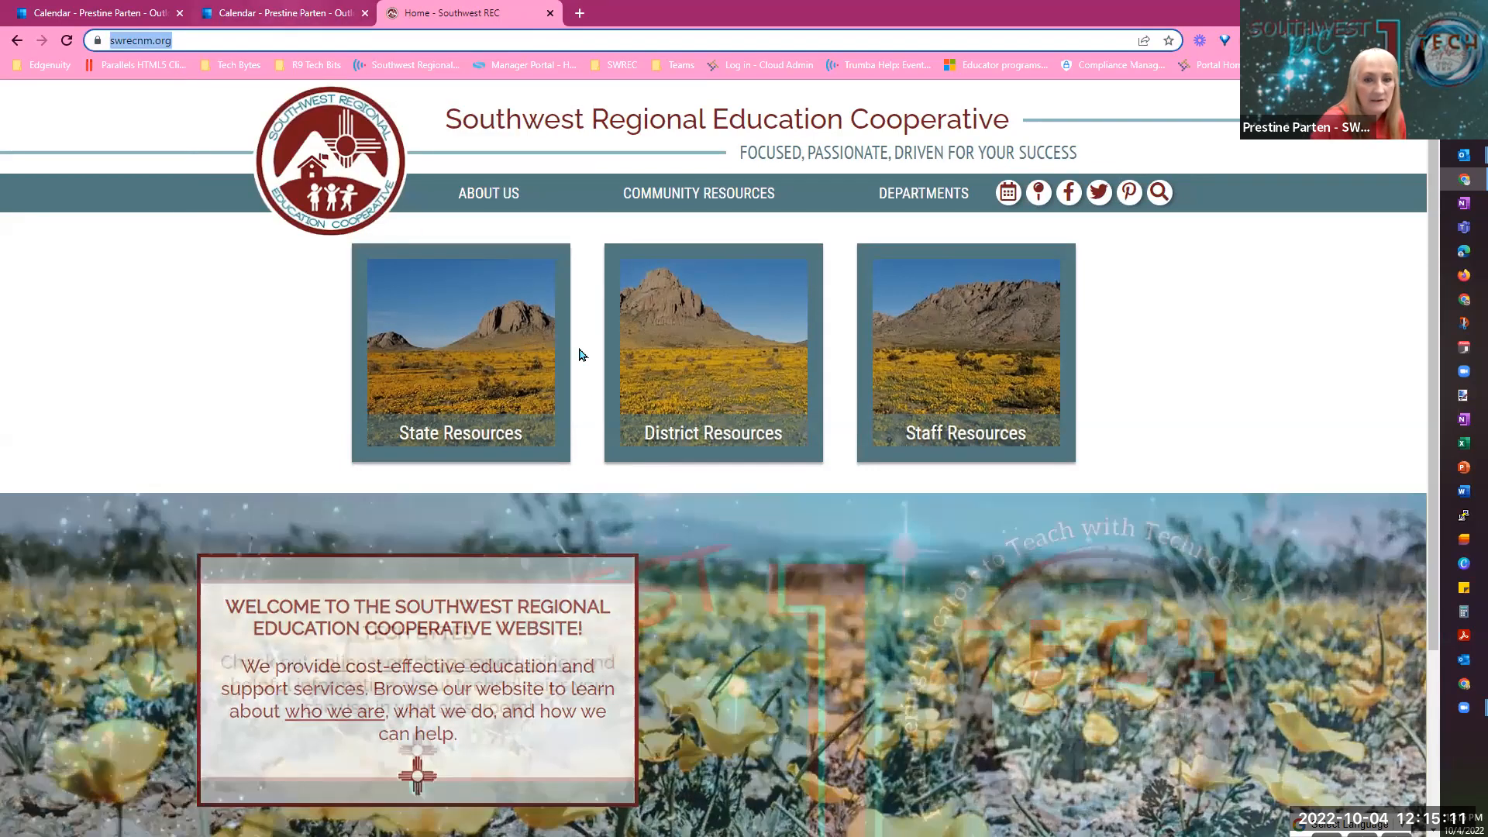
Return to the calendar board and try to paste the copied website address into the Websites collection.
key(ctrl+shift+Tab)
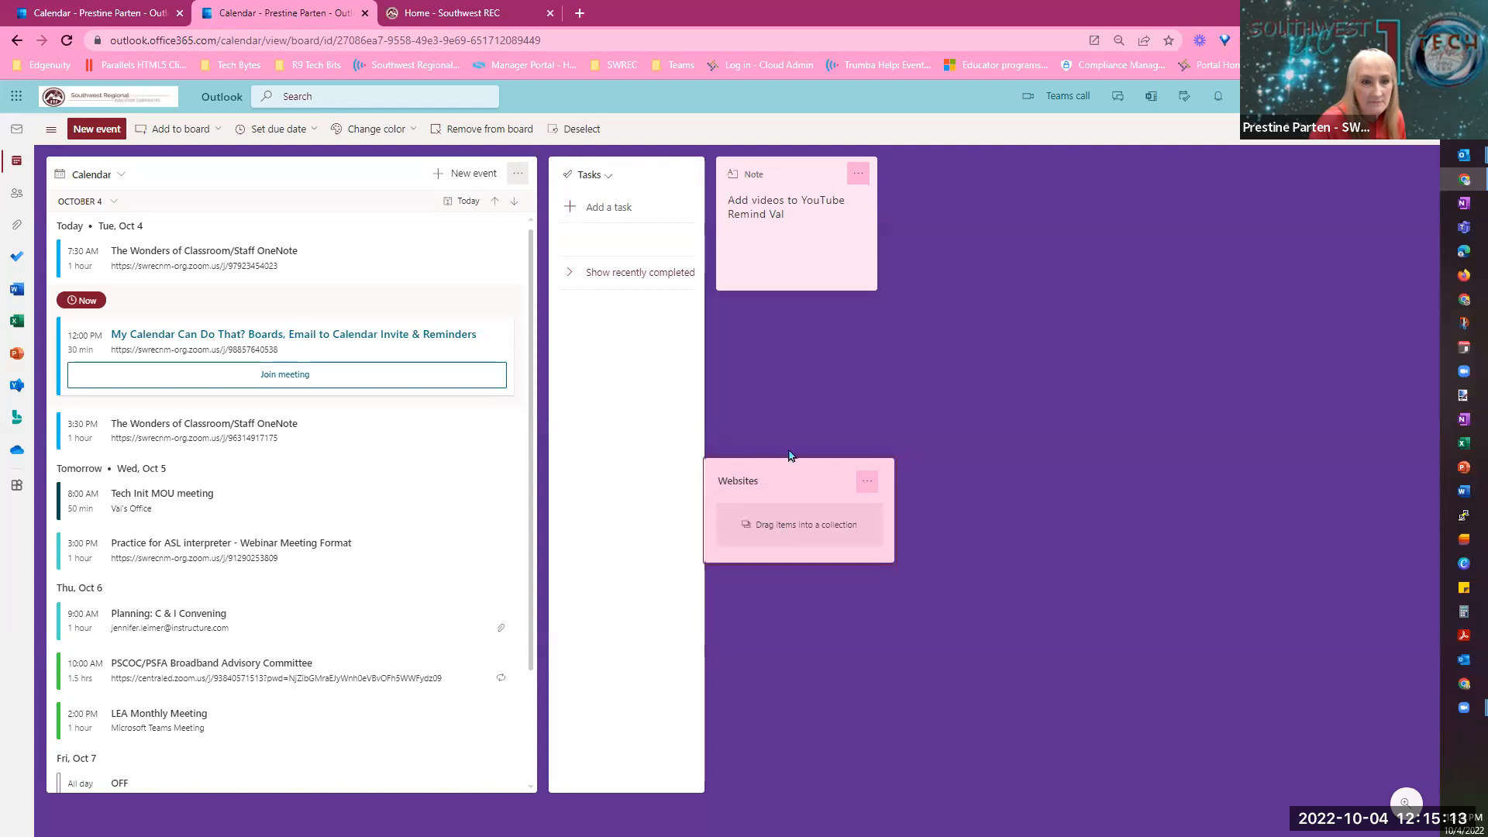
click(428, 11)
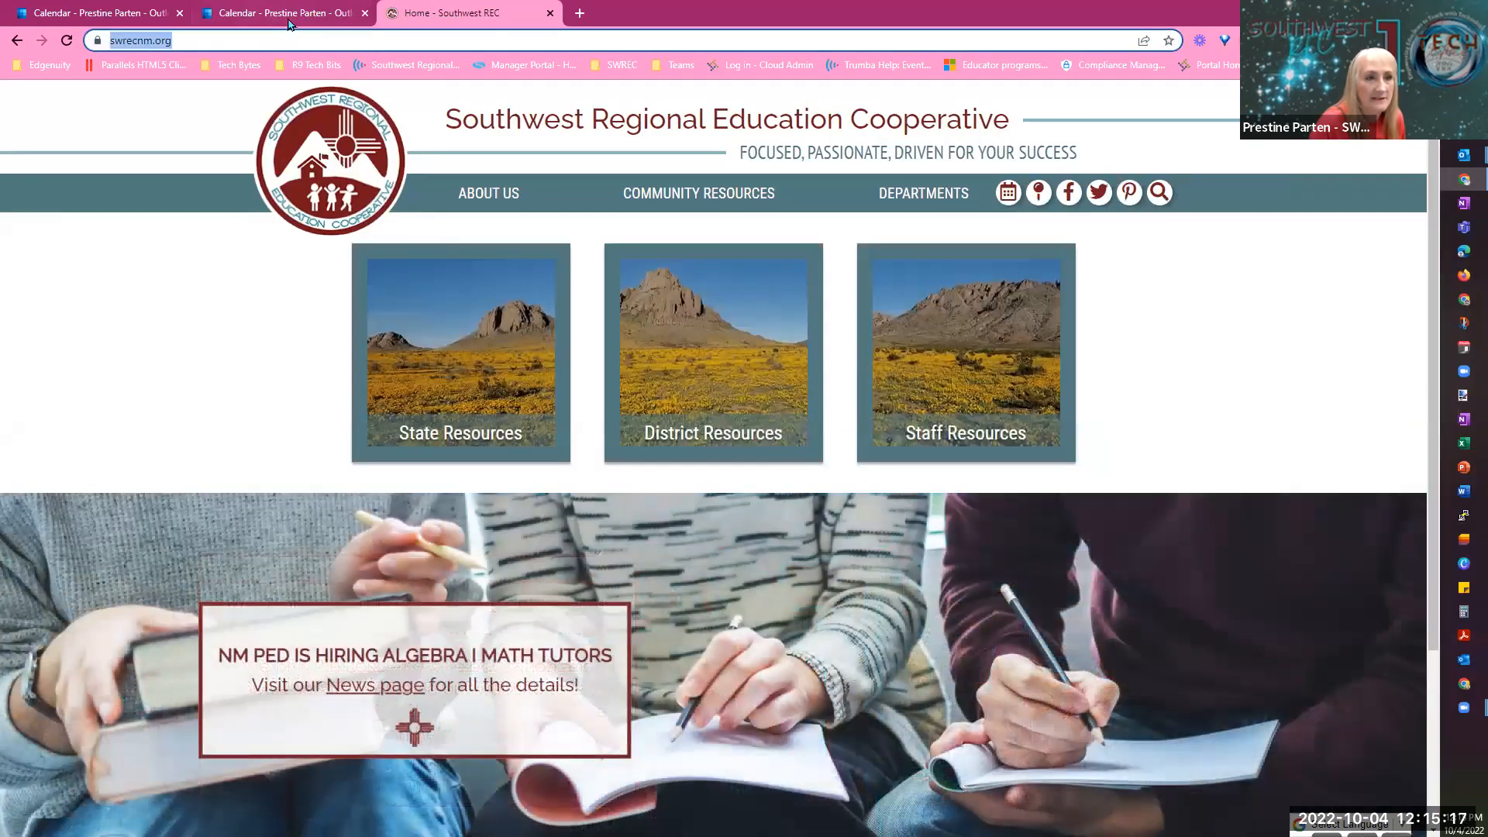
click(281, 16)
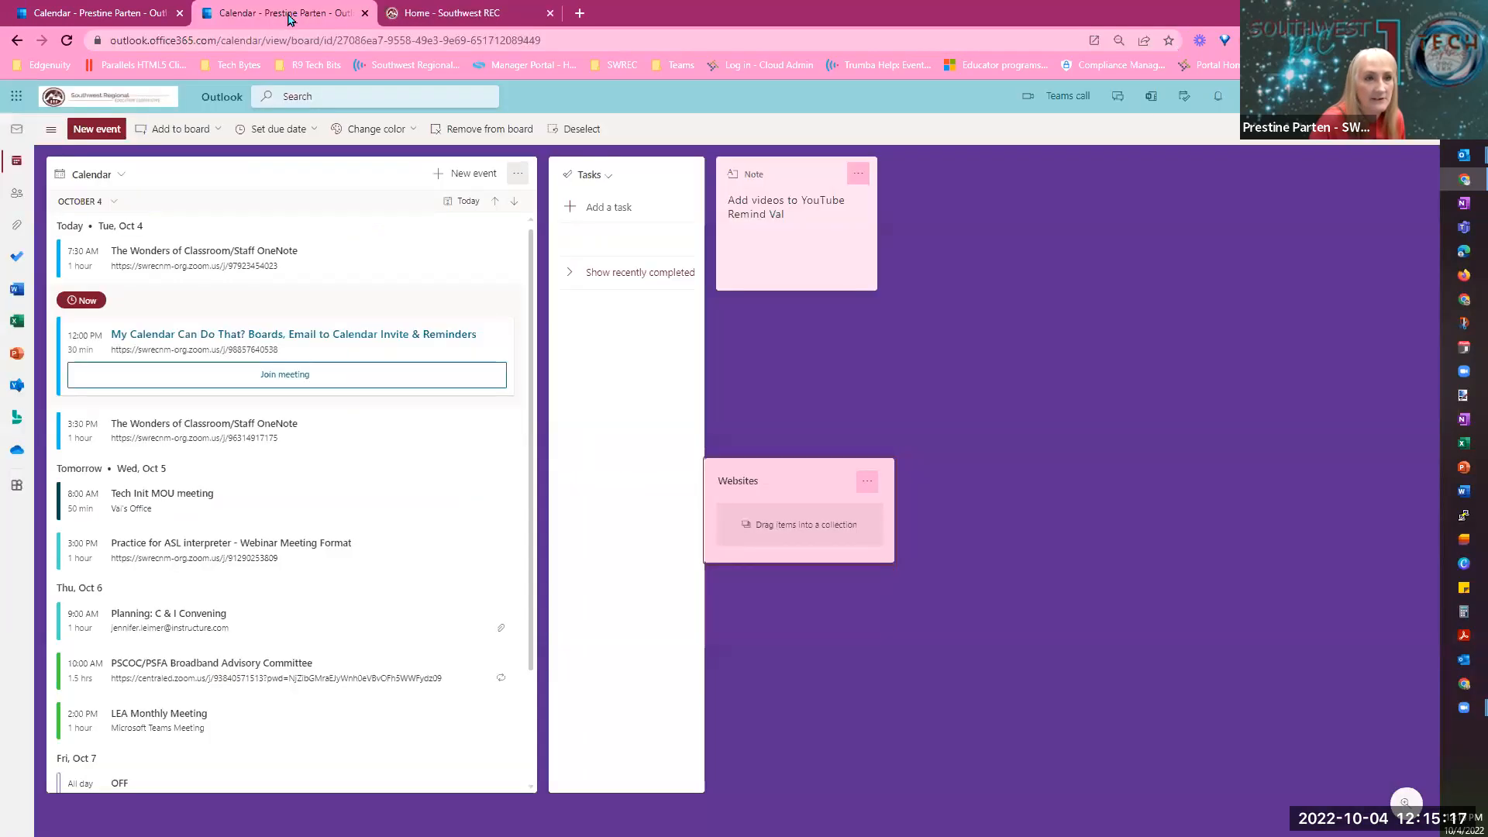
right_click(775, 528)
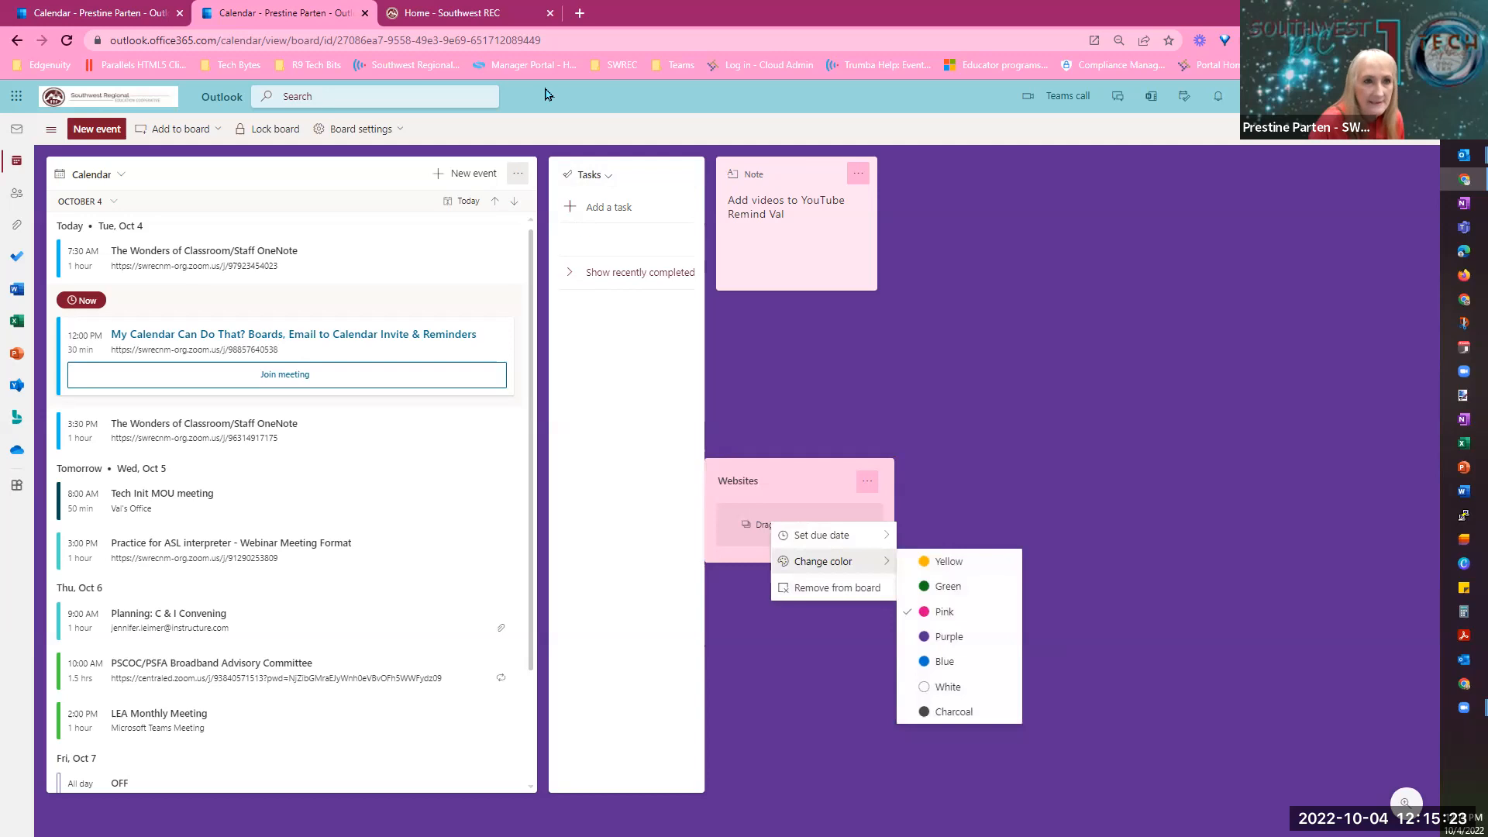
Separate the SWREC website tab into its own window, try dropping its address onto the Websites collection and return to the board.
click(486, 17)
drag(492, 25, 344, 135)
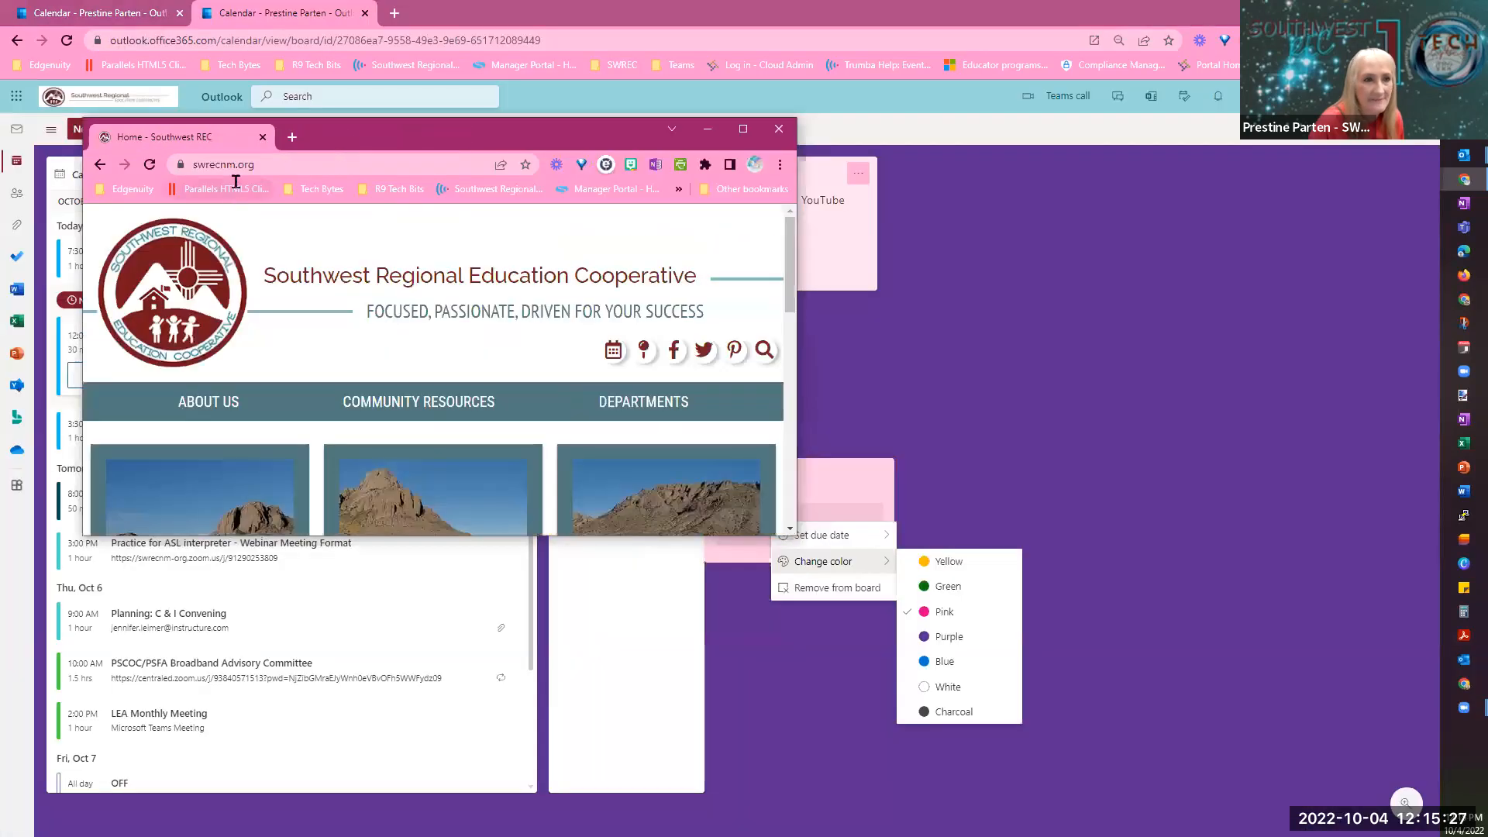
click(223, 165)
drag(223, 165, 841, 518)
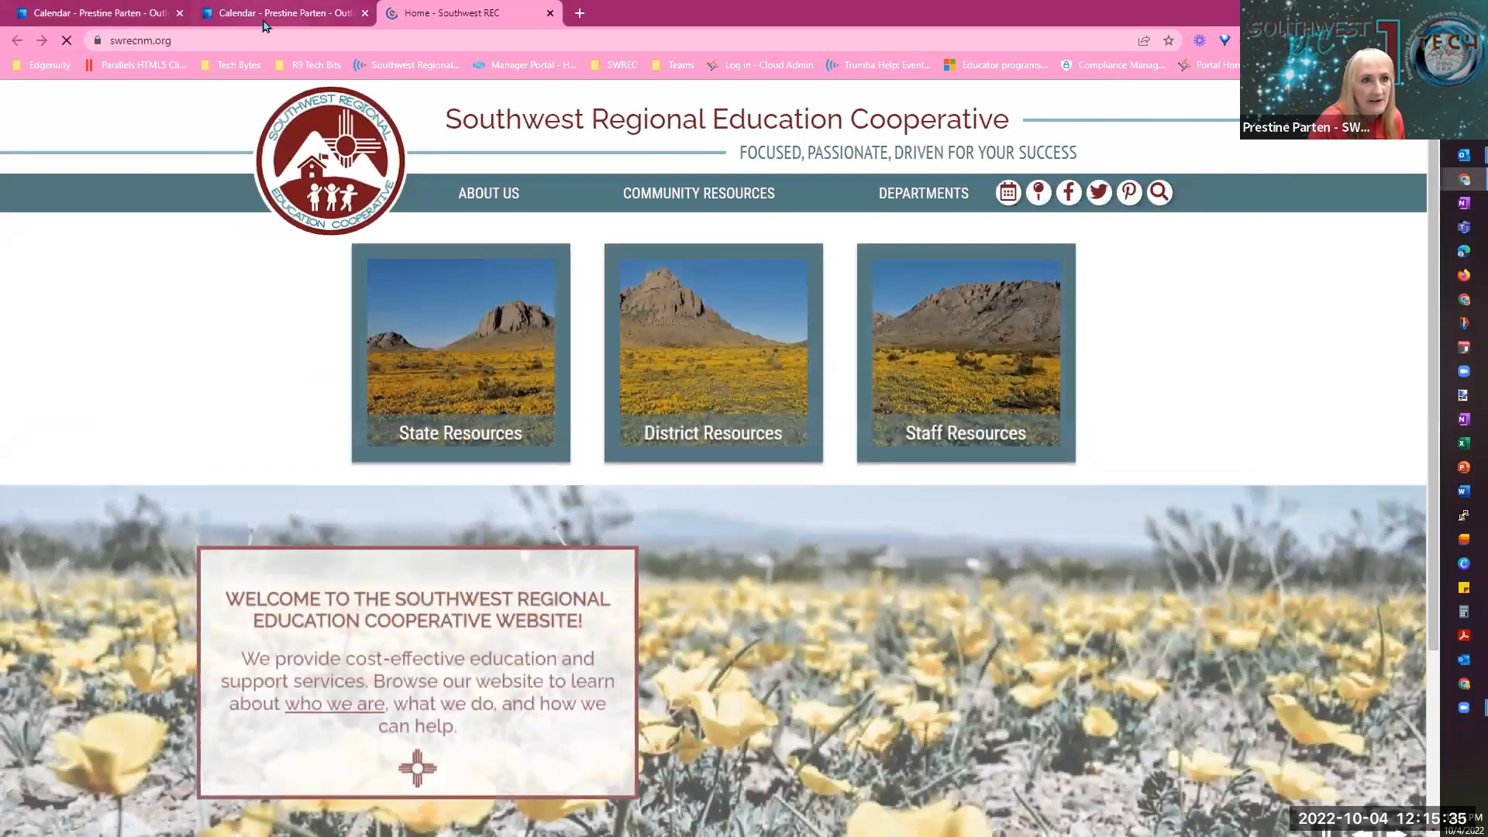
click(263, 26)
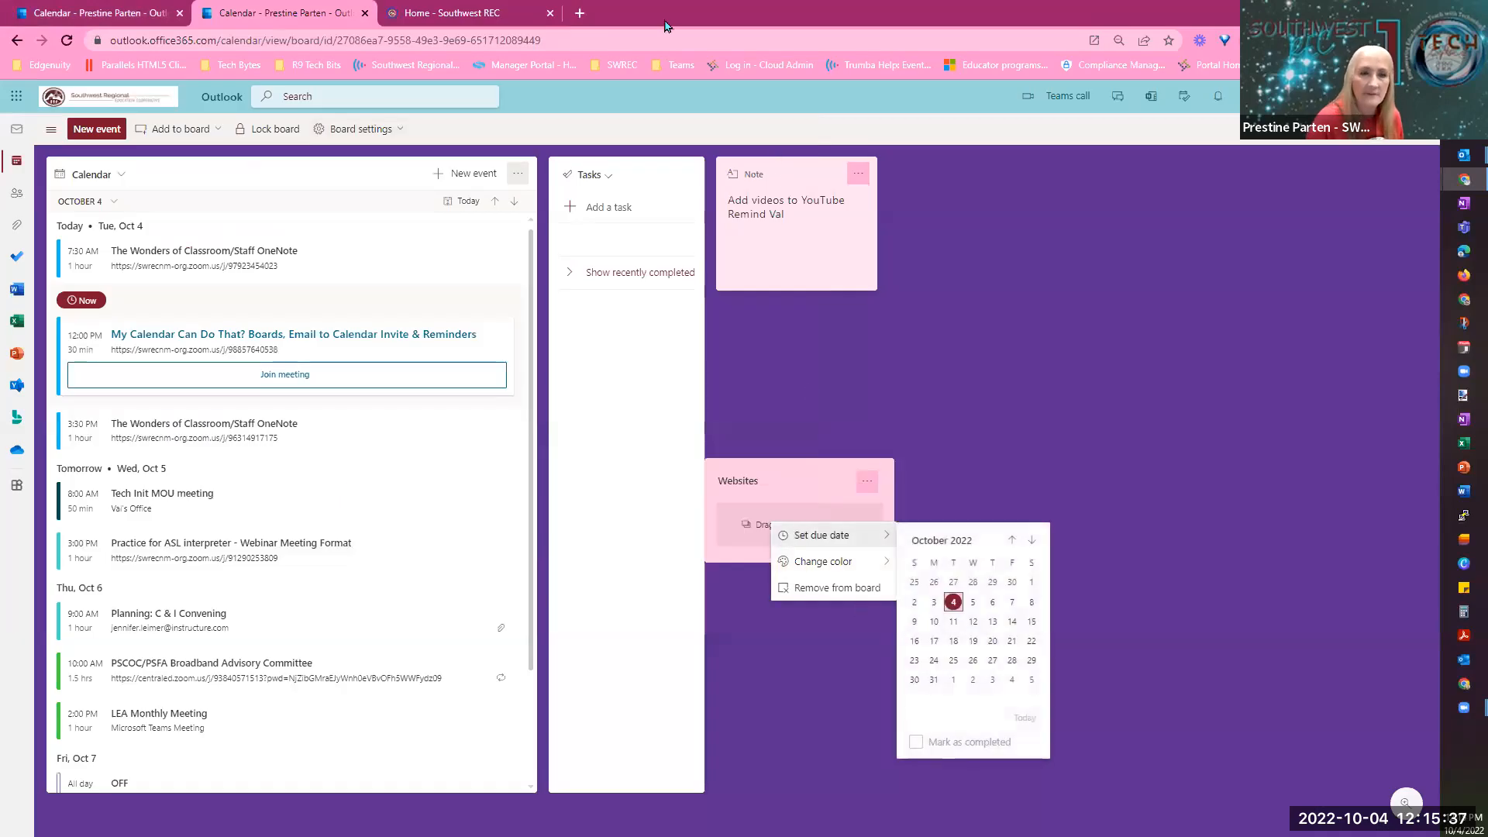
Arrange the SWREC website and calendar board windows side by side, with the Websites collection in view.
key(super+Right)
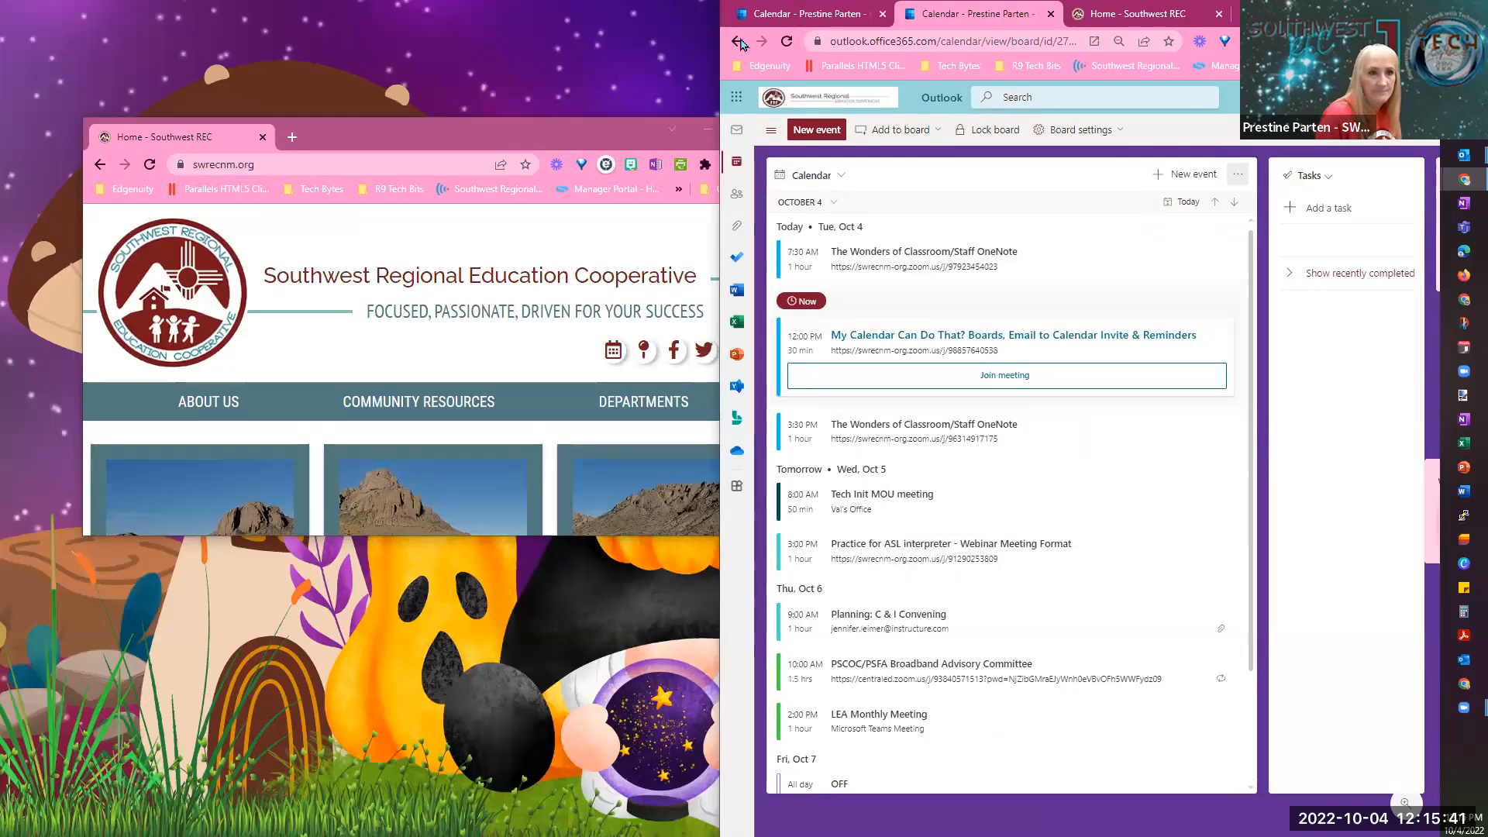
click(527, 121)
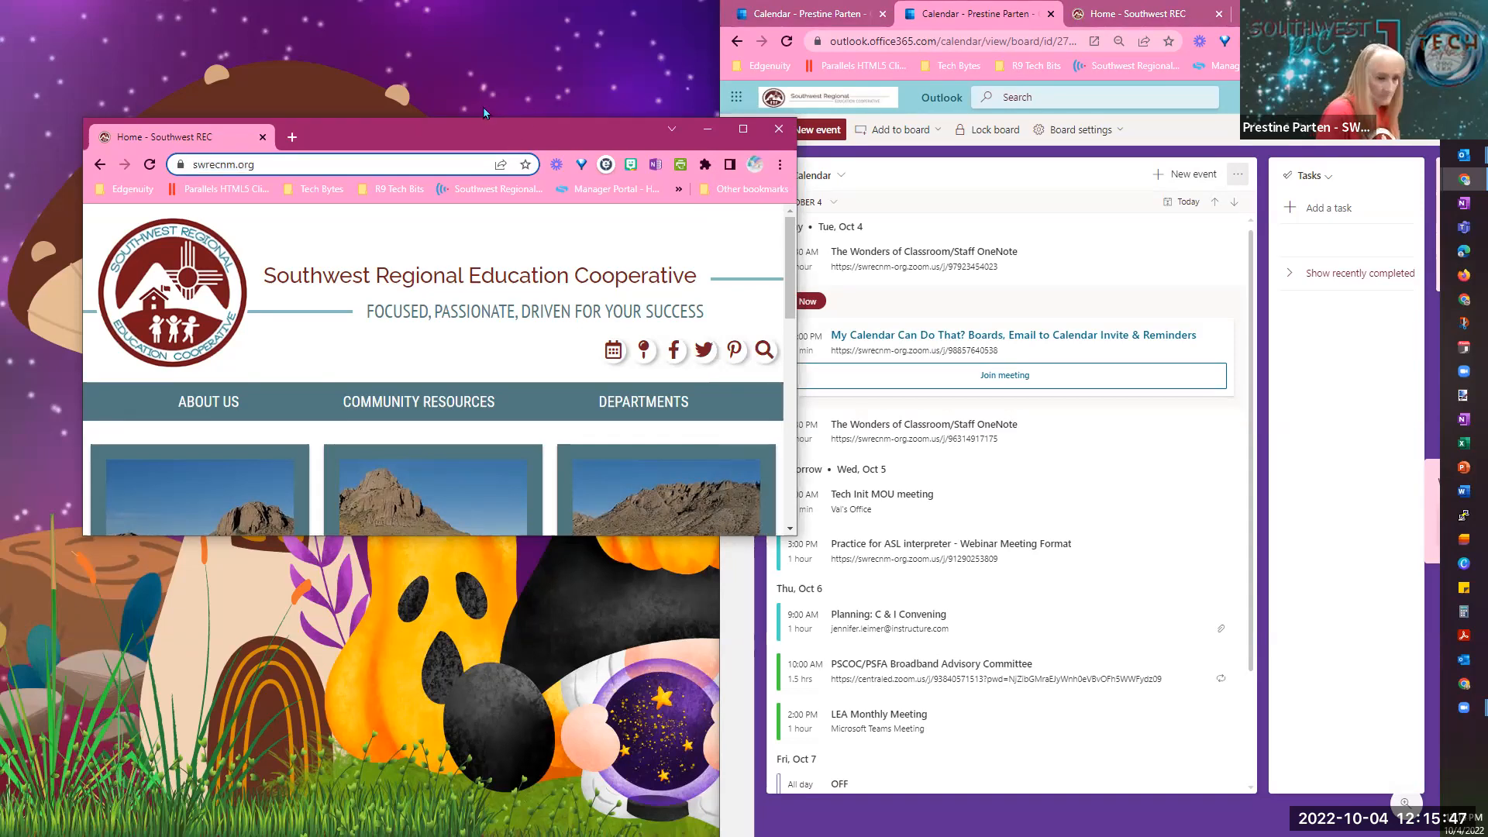
key(super+Left)
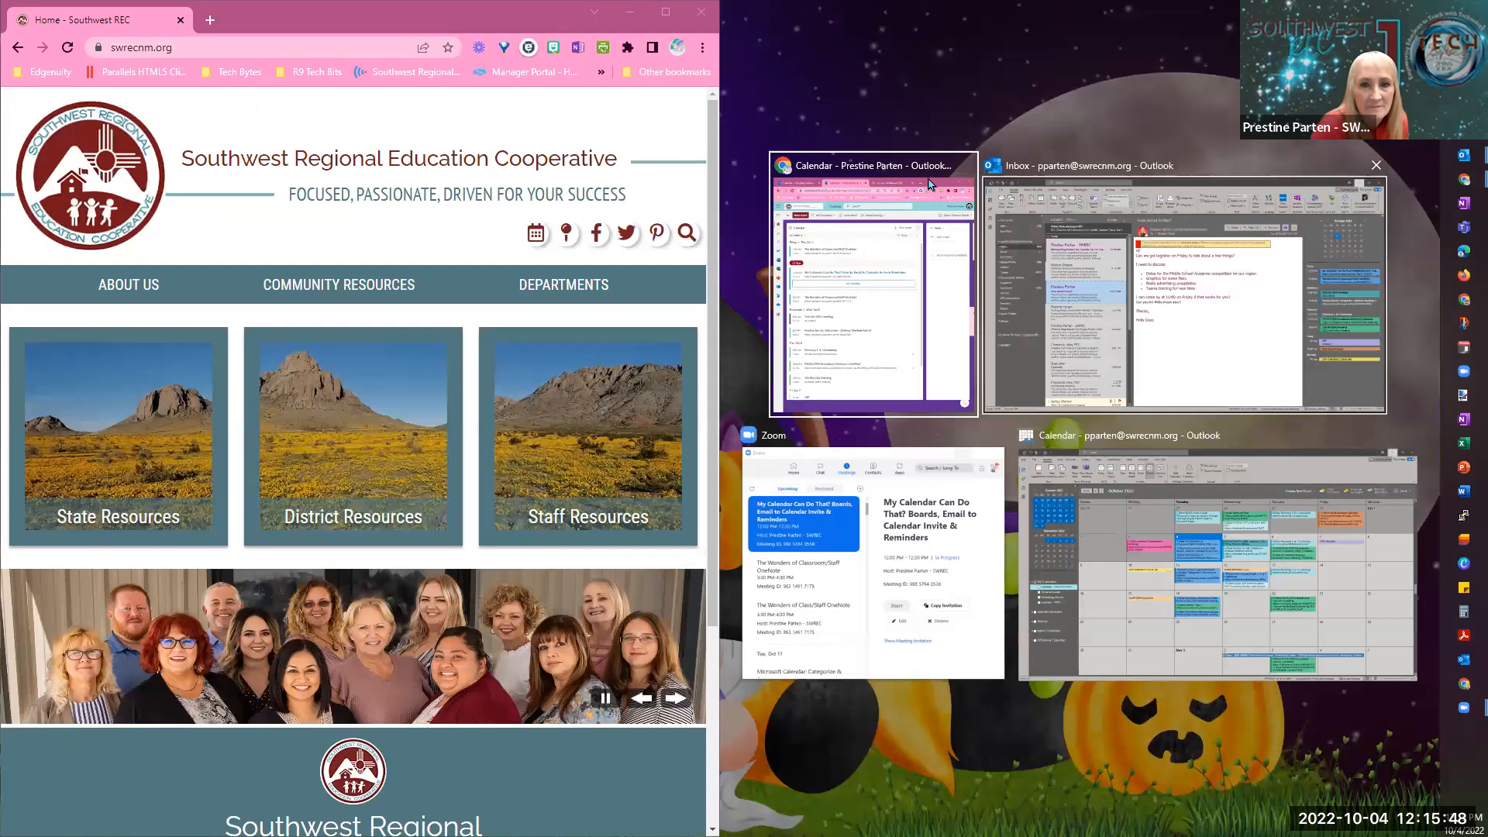
click(897, 317)
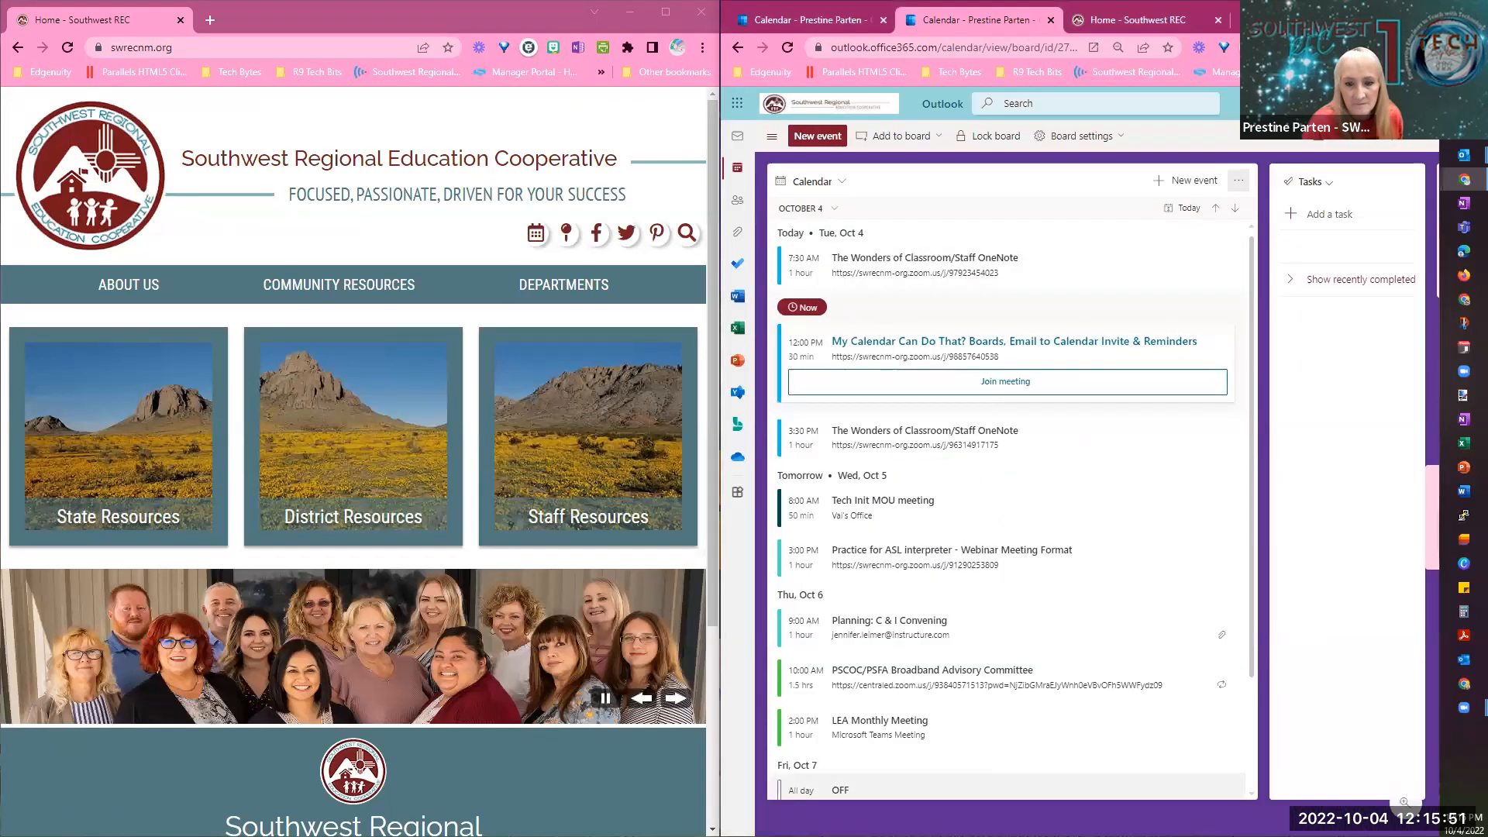
mouse_move(1339, 548)
mouse_down()
mouse_move(1240, 549)
mouse_move(1325, 543)
mouse_up()
drag(1252, 822, 659, 724)
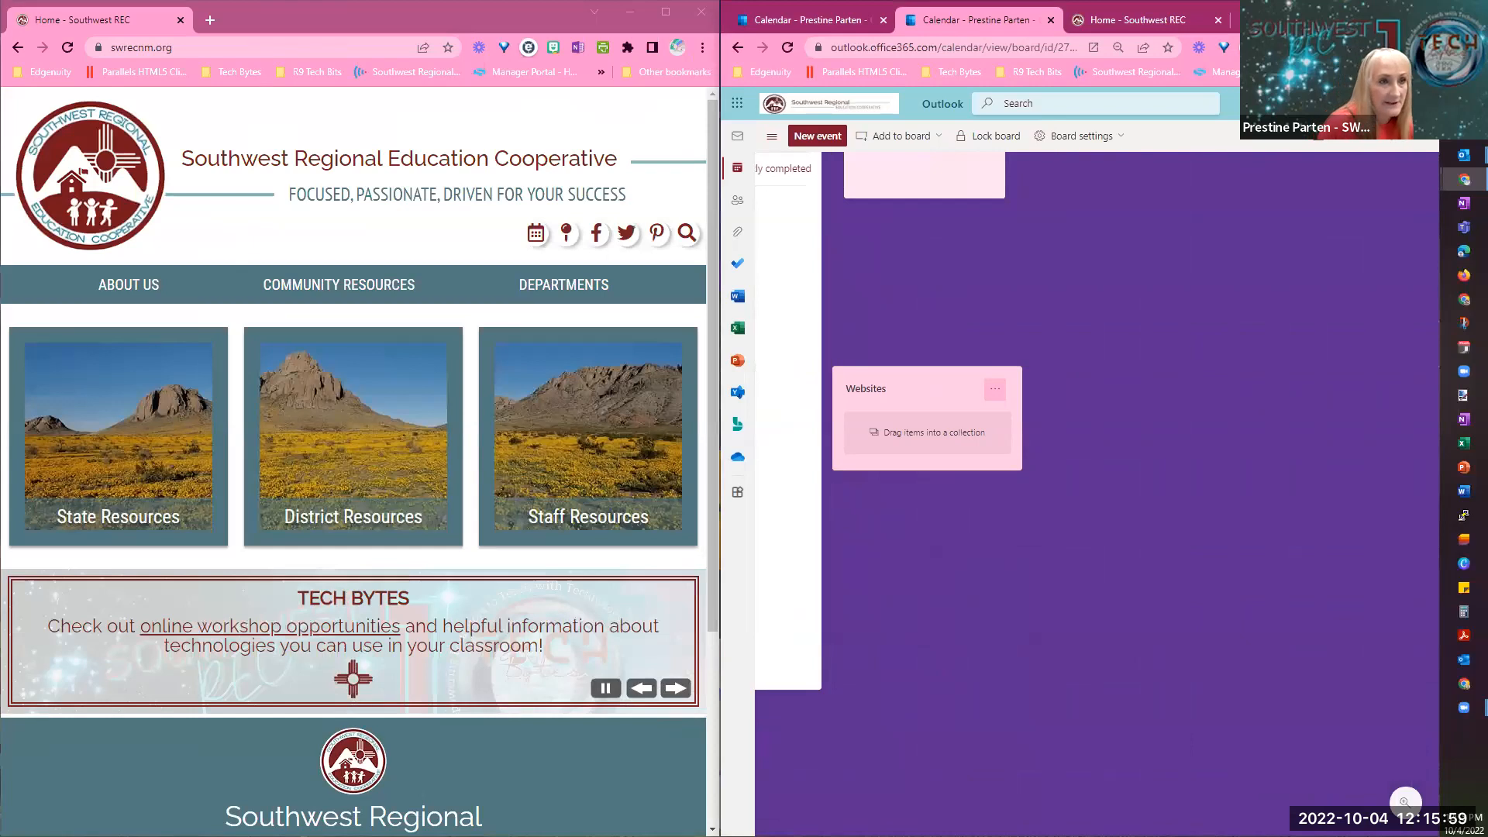
Try to drop the SWREC website address from its own window onto the Websites collection, and return to the calendar board.
click(170, 41)
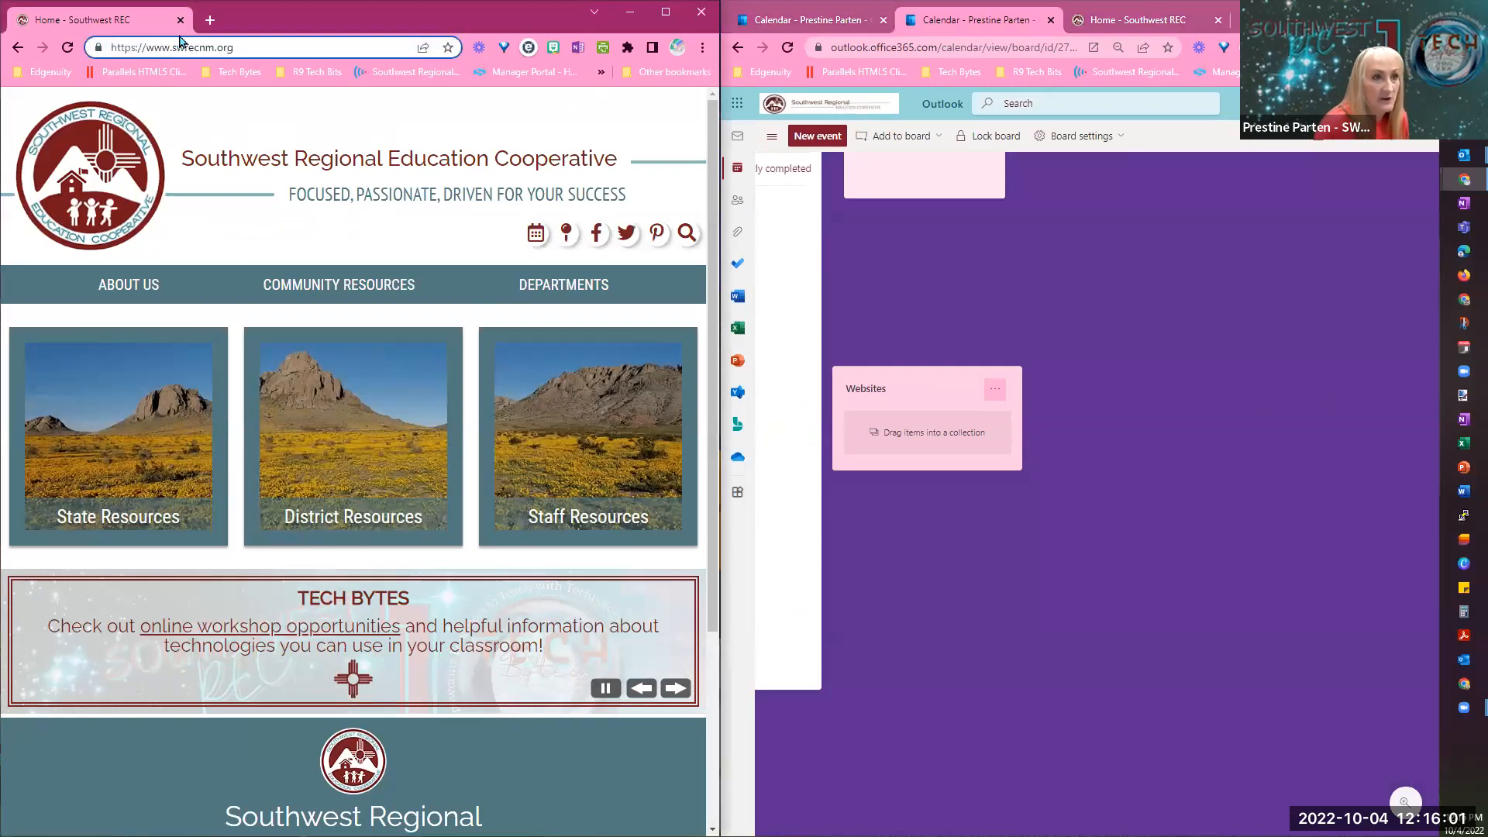
drag(235, 46, 940, 447)
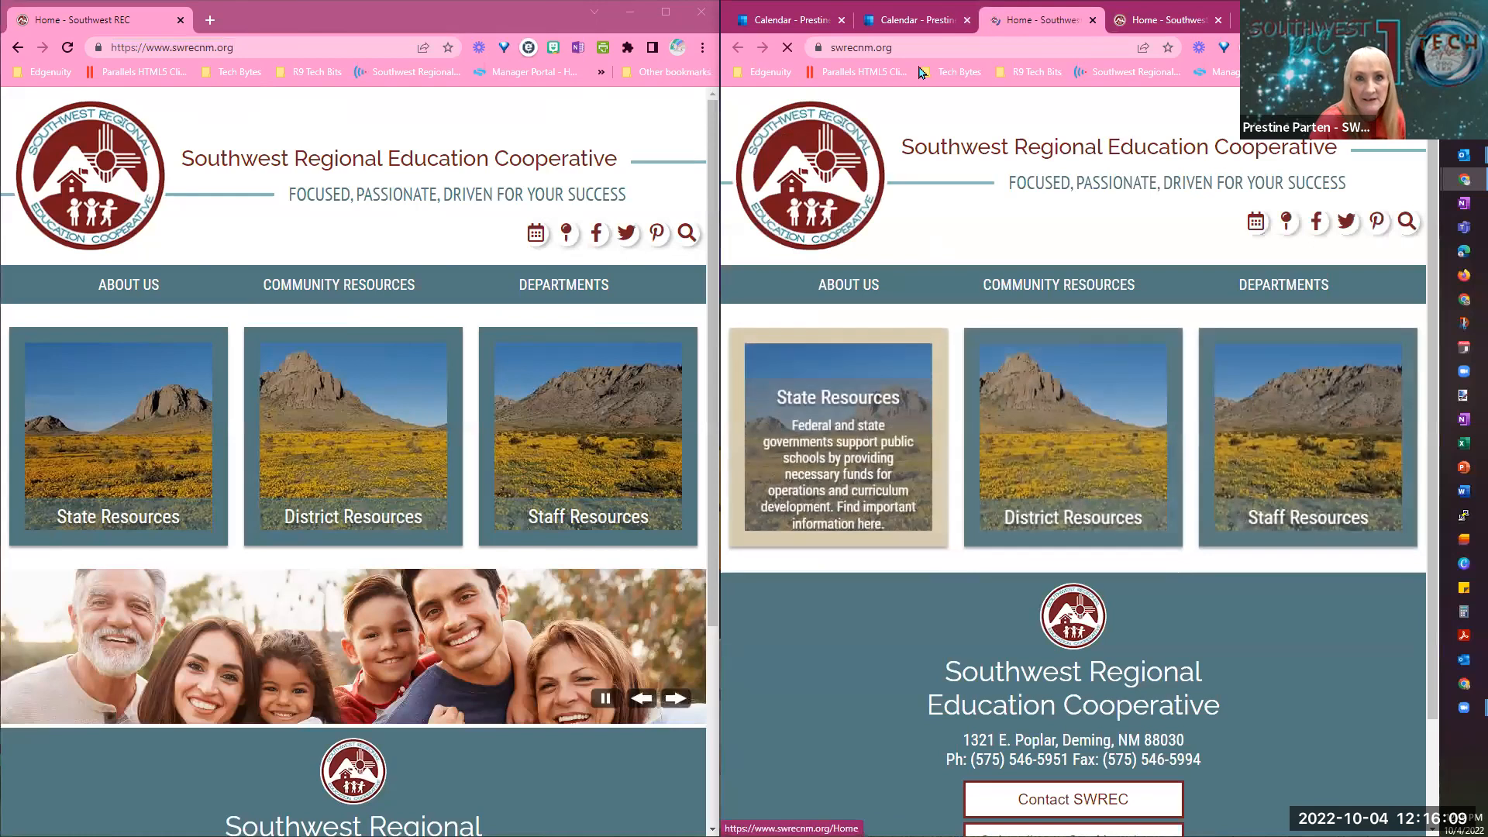
click(922, 21)
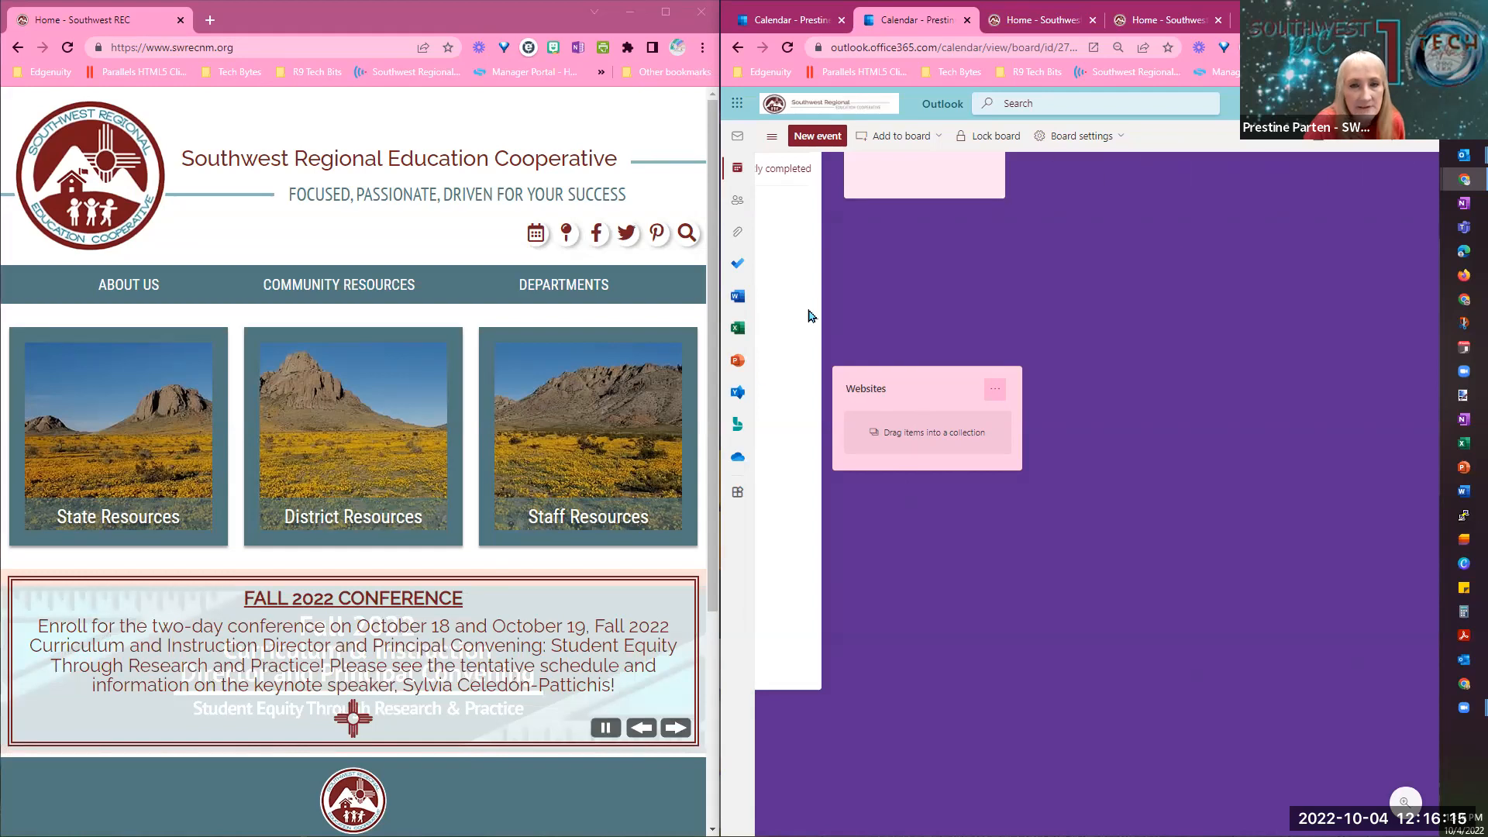
scroll(1186, 261, up, 1)
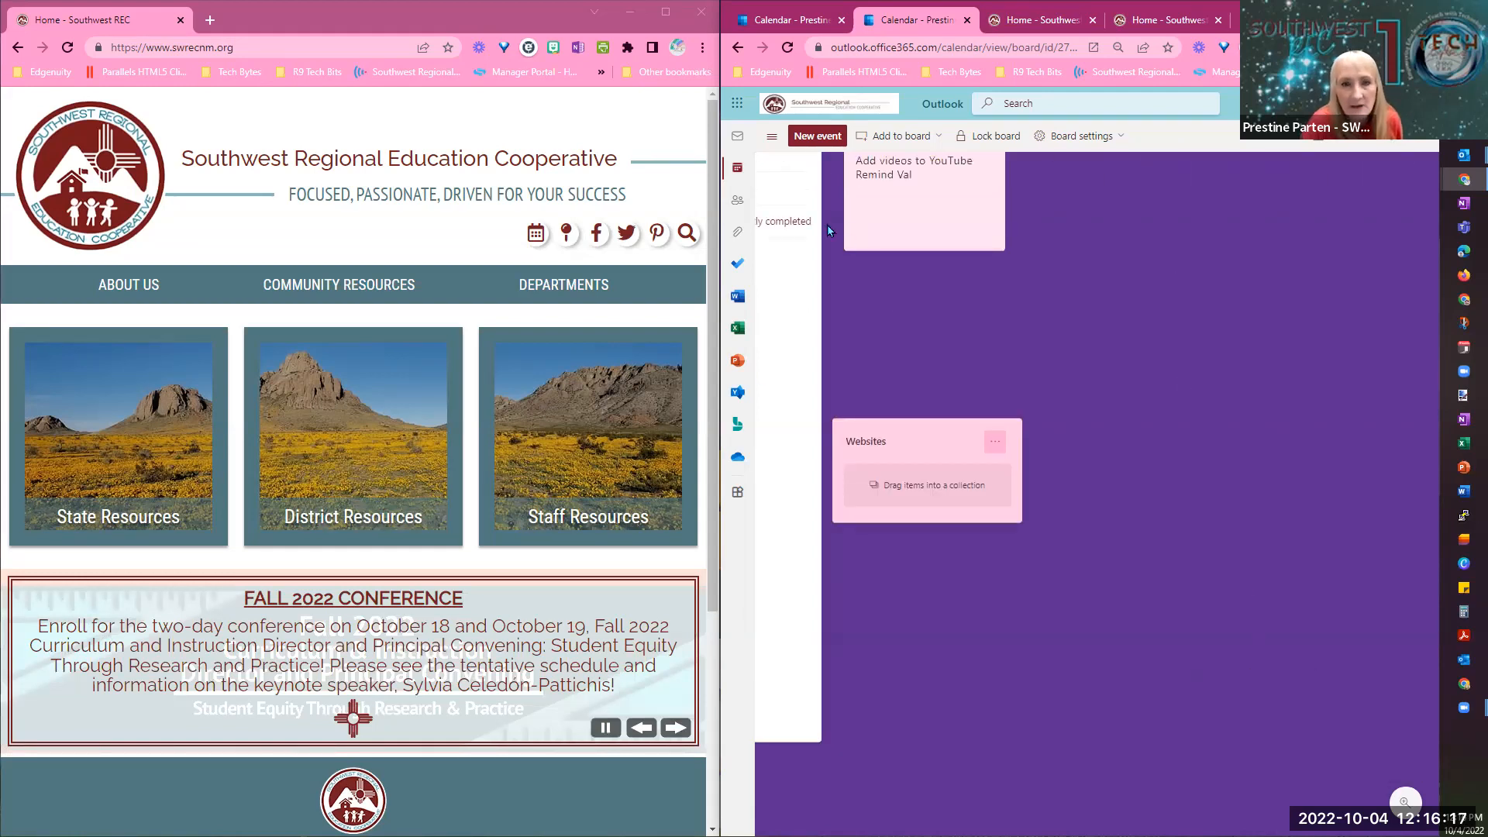
Maximize the board window and add a goal to the board reading "TechBytes videos added to YouTube".
click(933, 142)
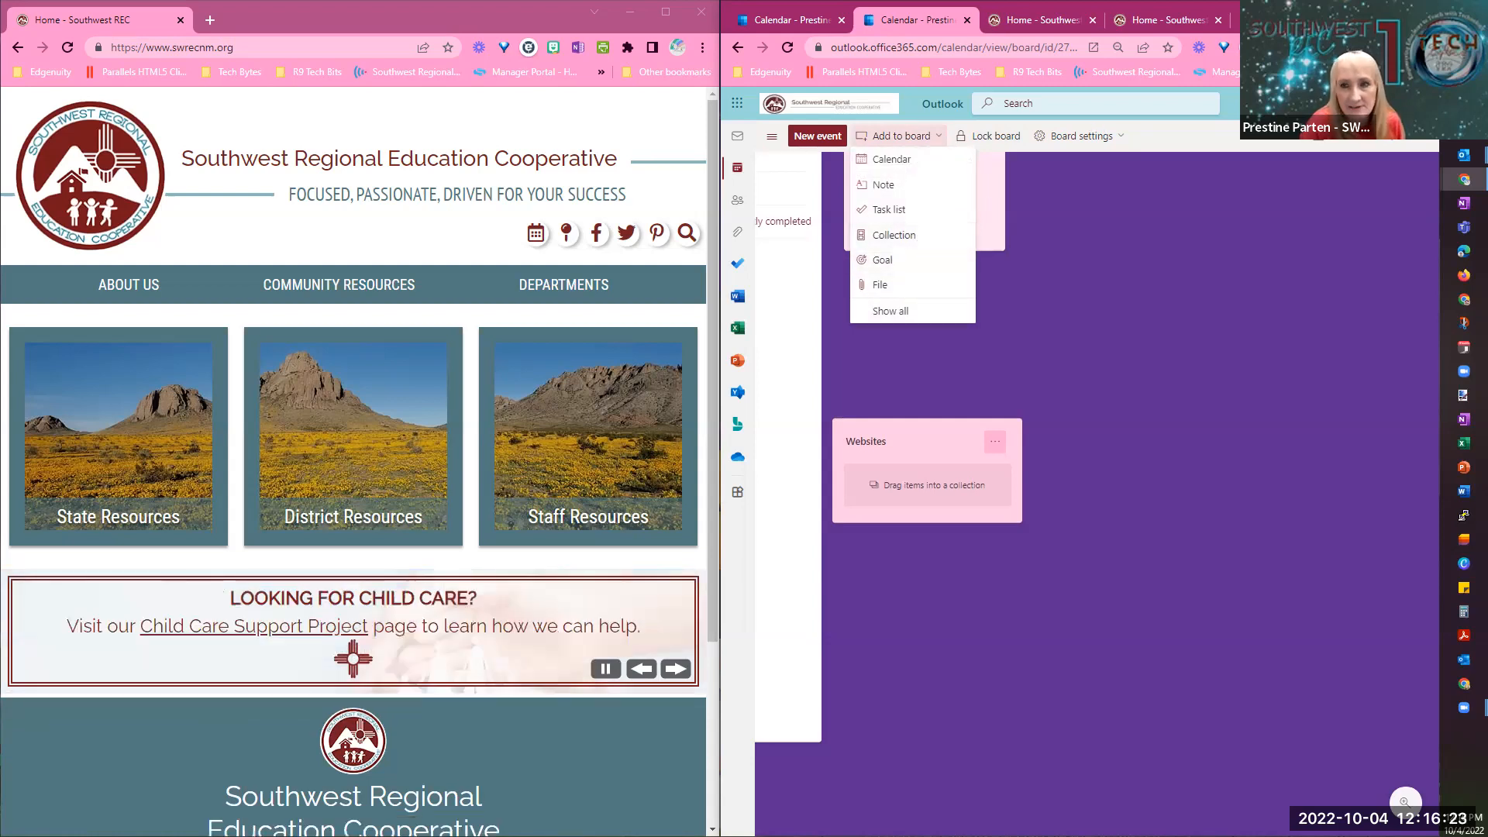
click(1386, 11)
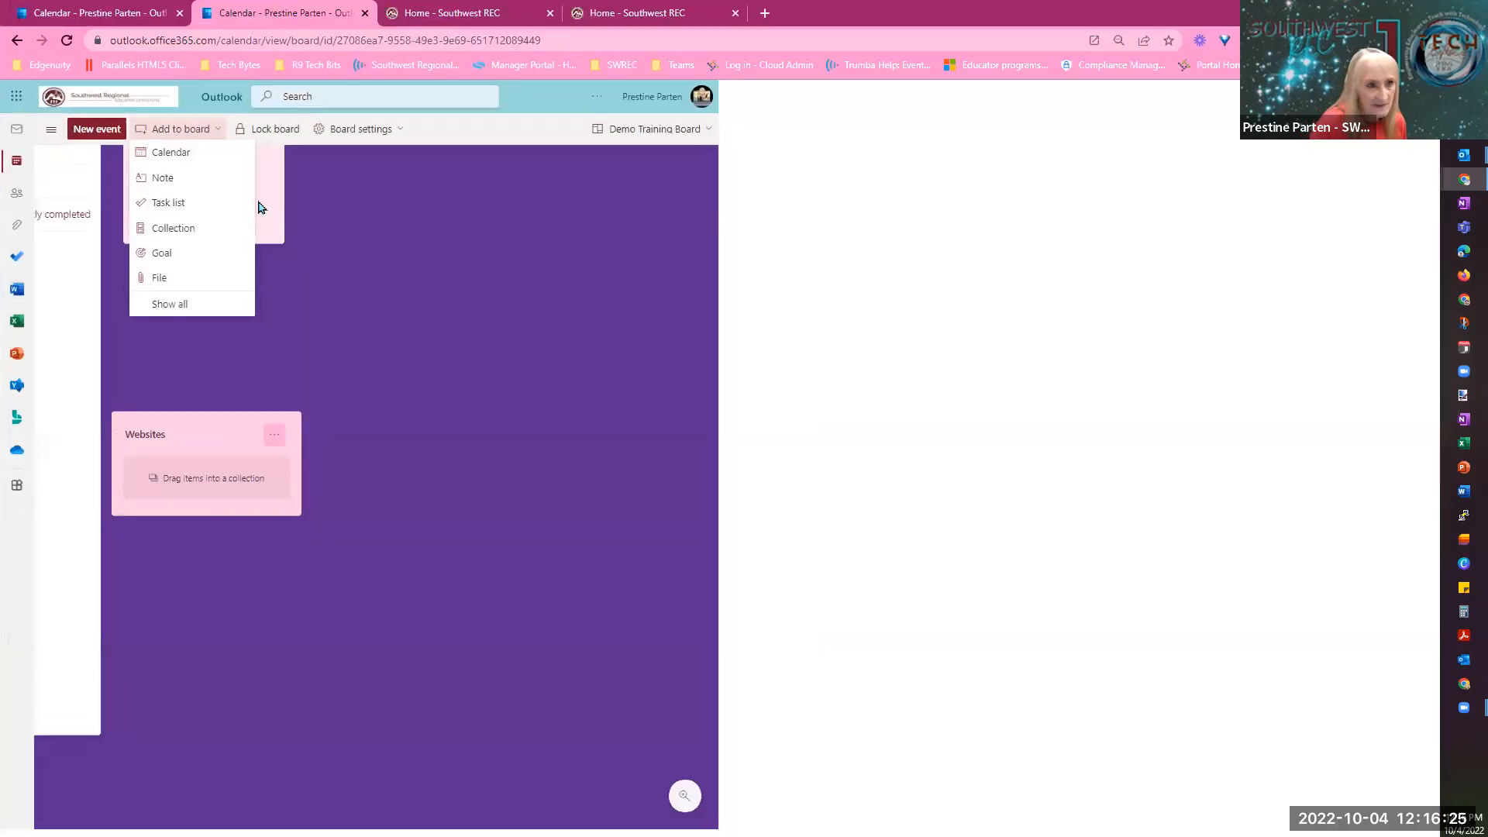
click(188, 133)
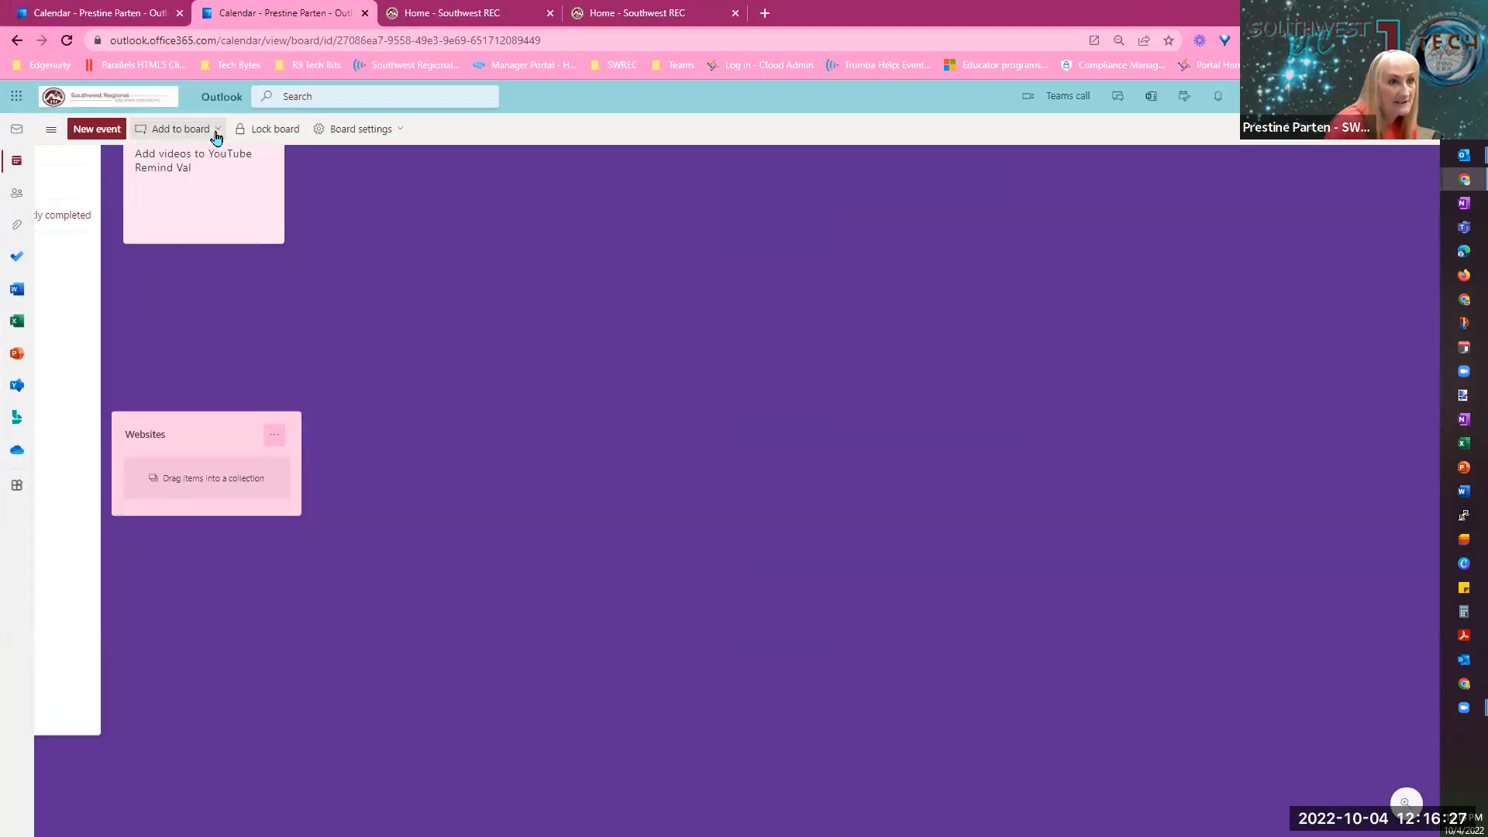
click(216, 135)
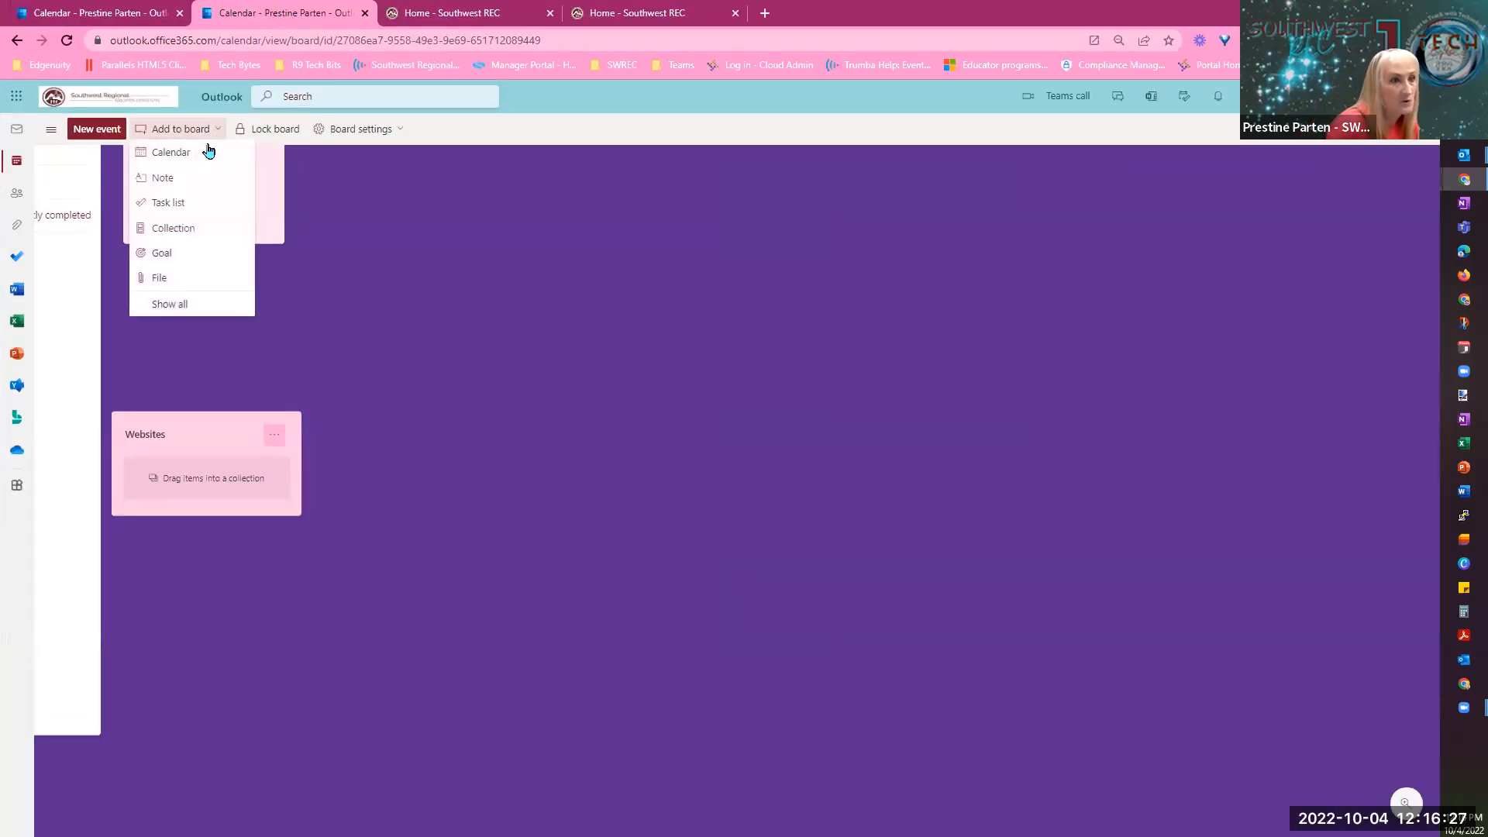
click(163, 256)
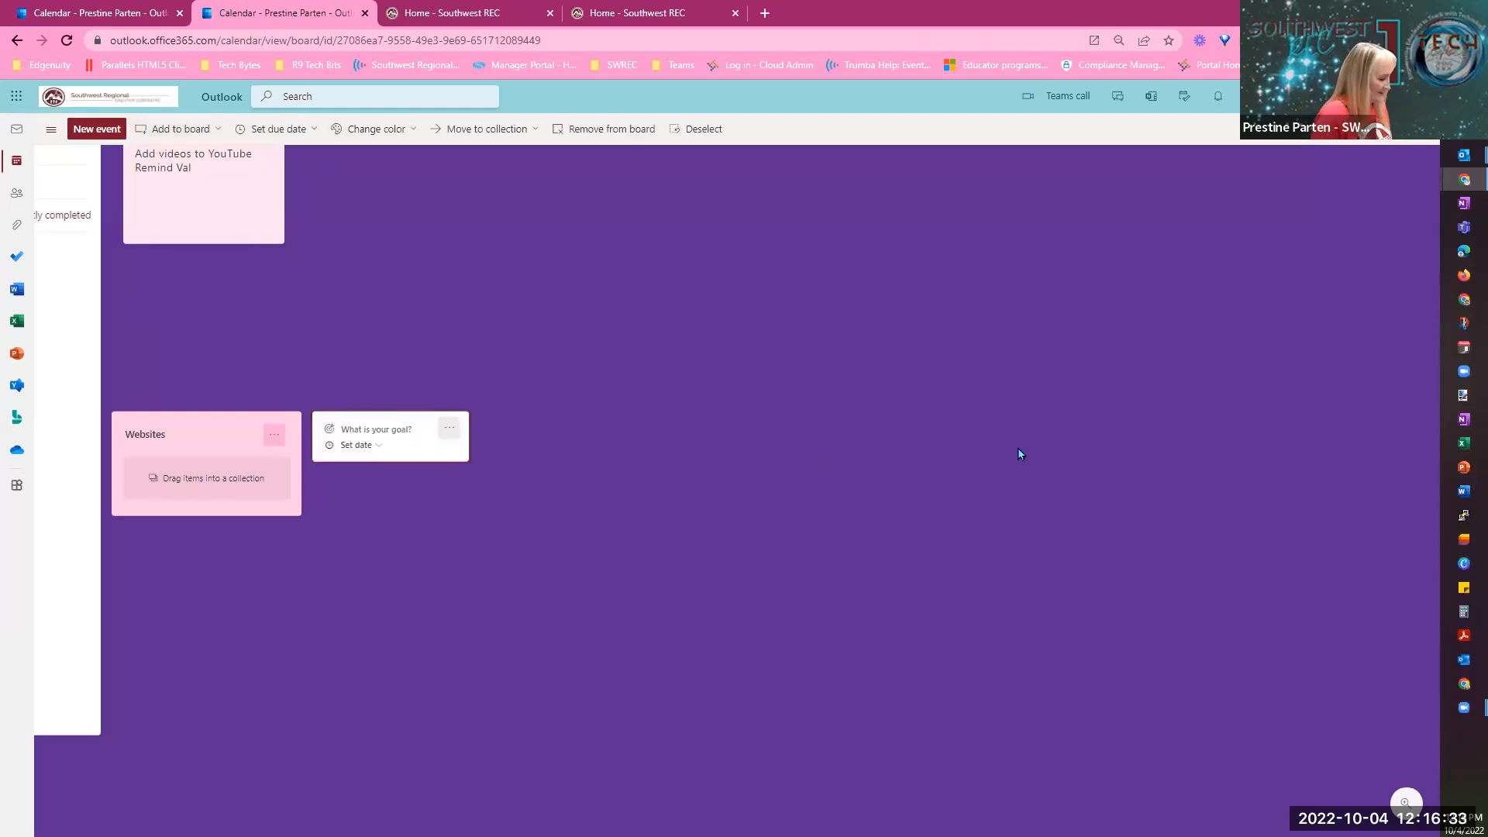
text(TechByt)
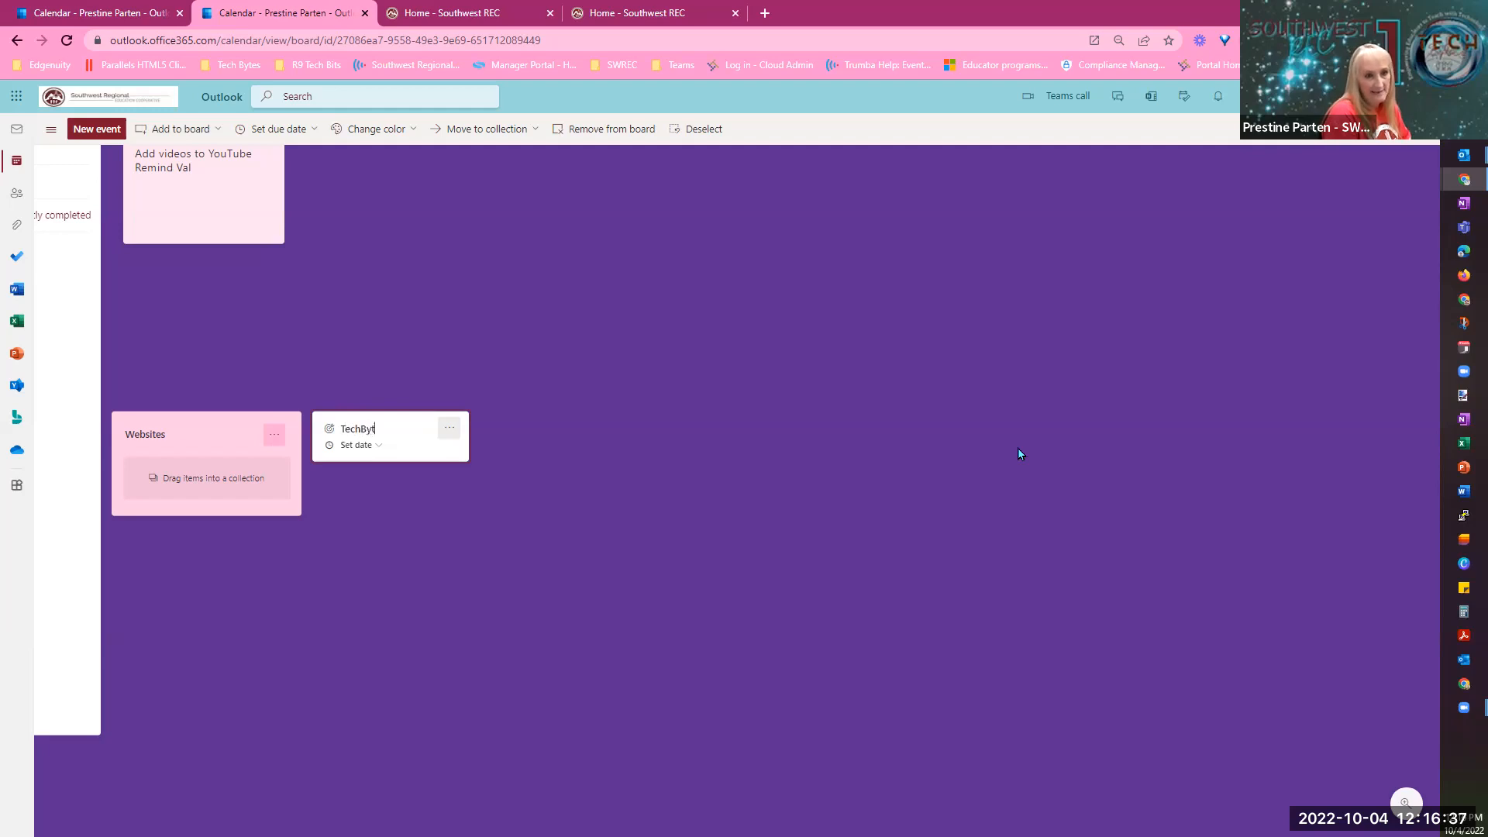
text(es videos added to YouTube)
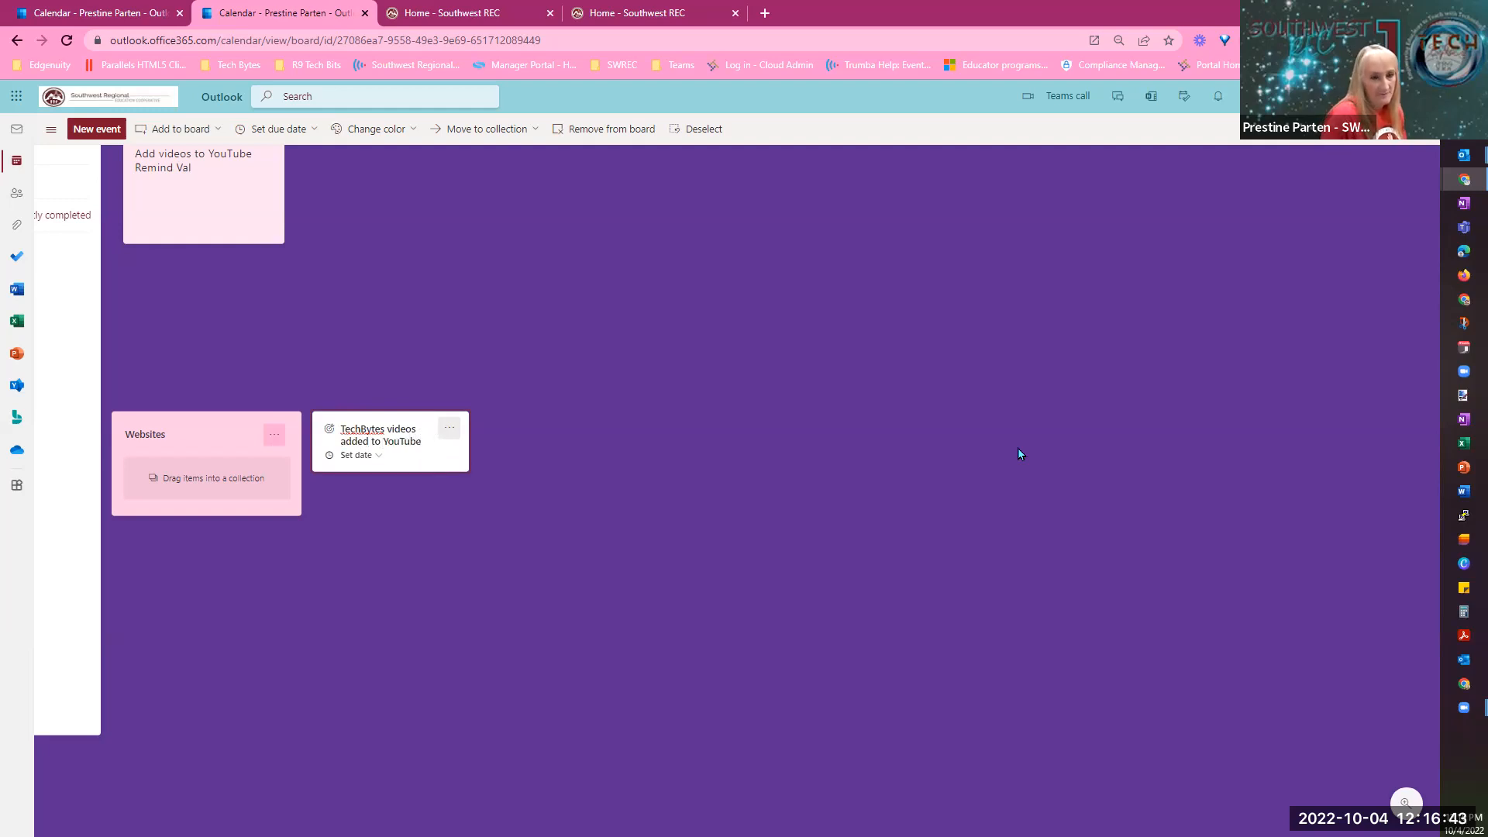
Set the TechBytes goal's due date to October 5 and look through its color choices.
click(380, 461)
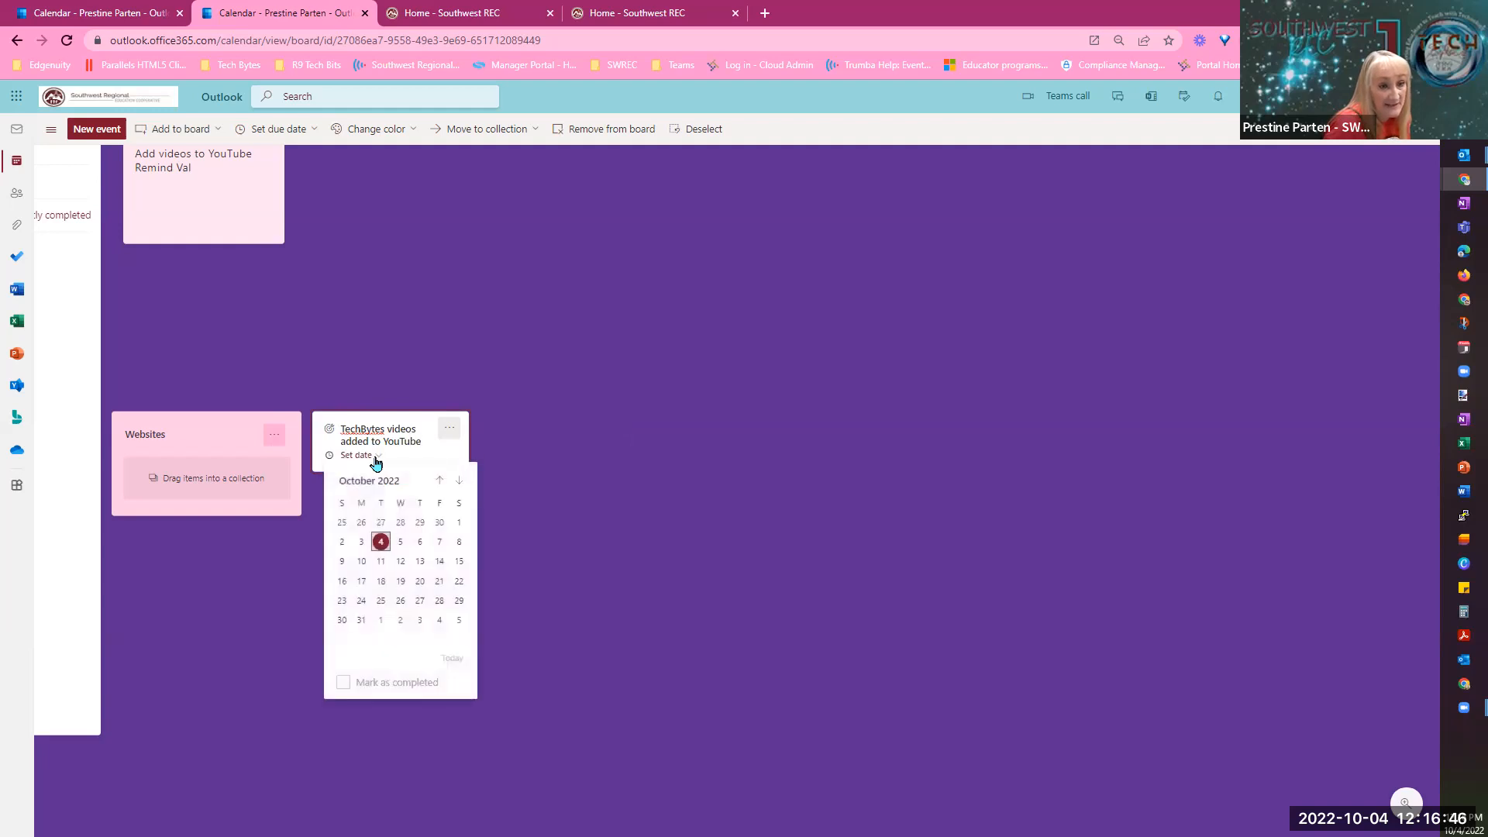
click(385, 549)
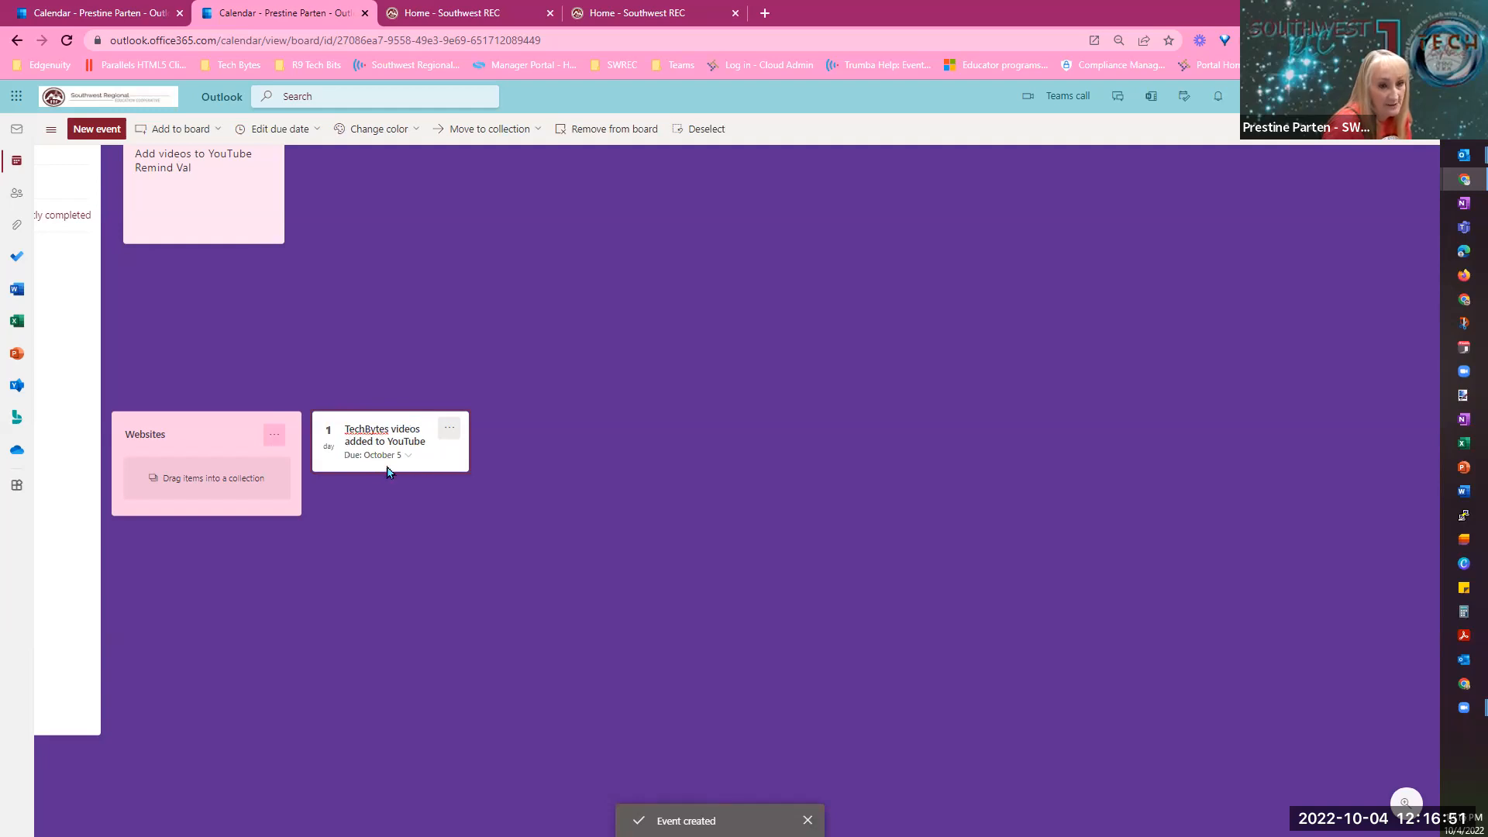
click(450, 429)
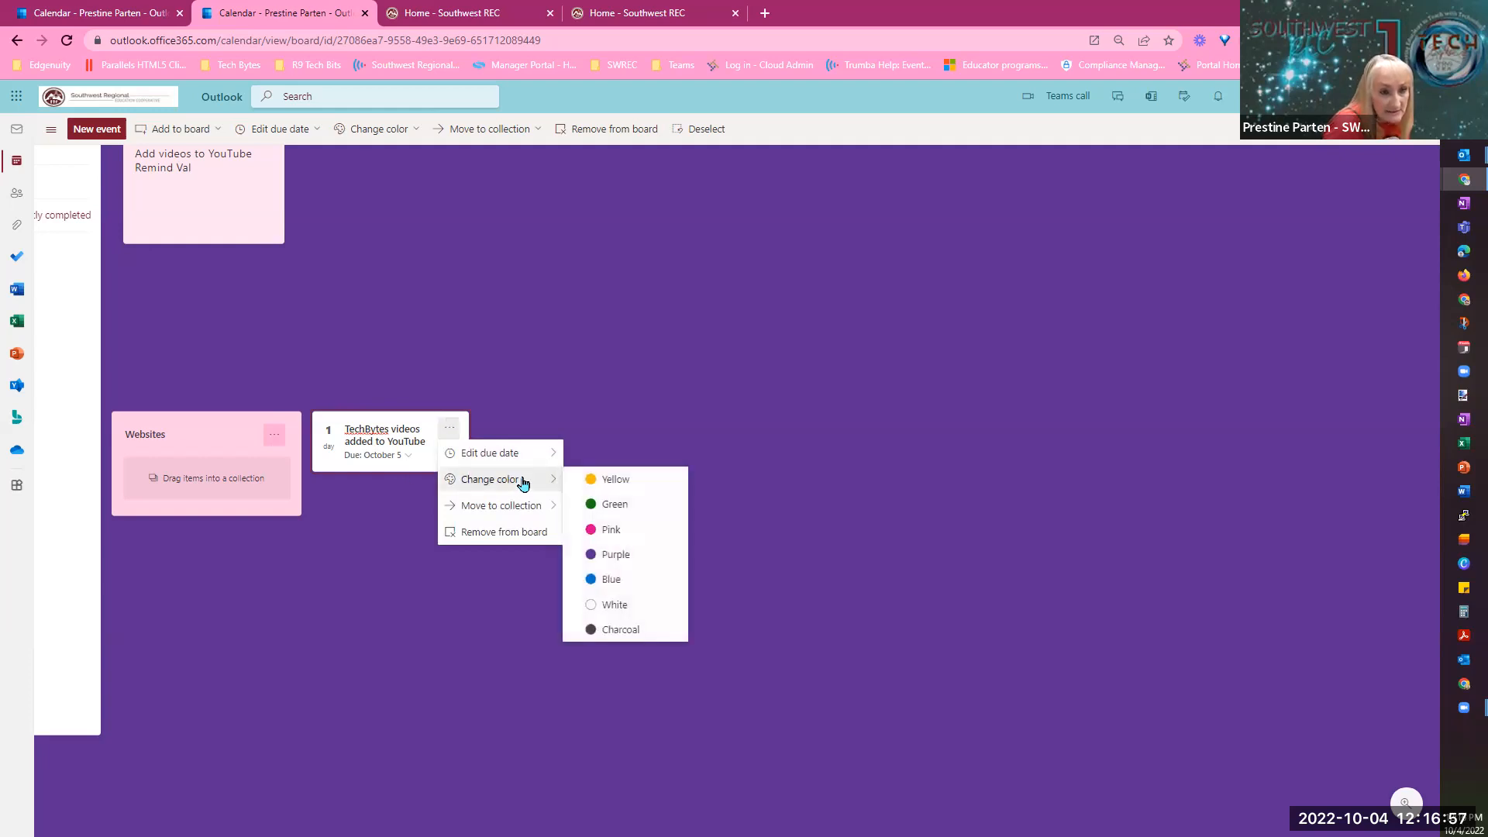
click(299, 581)
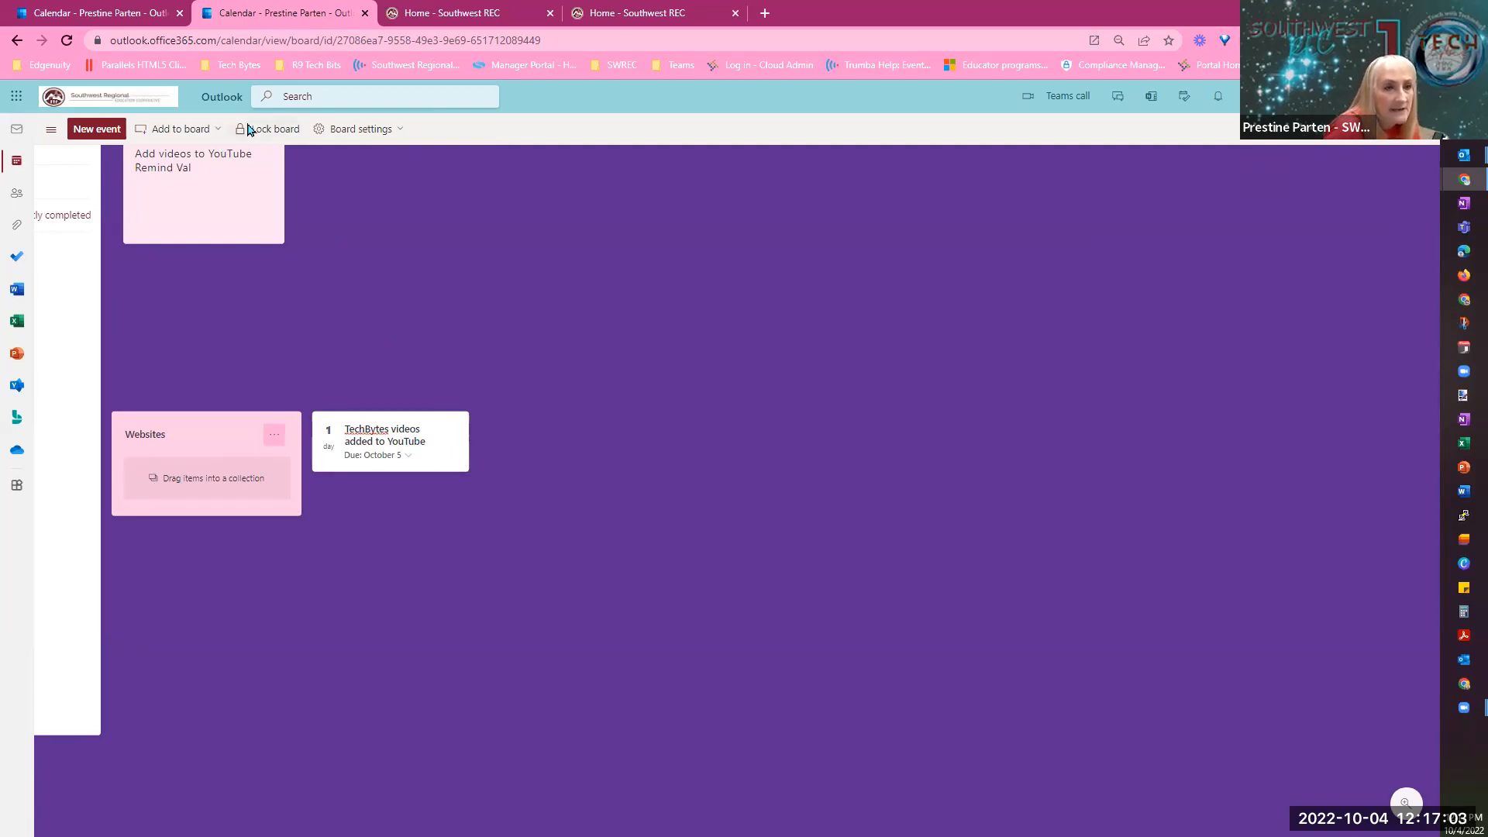
Add the file "Tech Bytes The Wonders of Microsoft Staff_Class OneNote.pdf" from the OneDrive folder .Tech Bytes to the board.
click(207, 130)
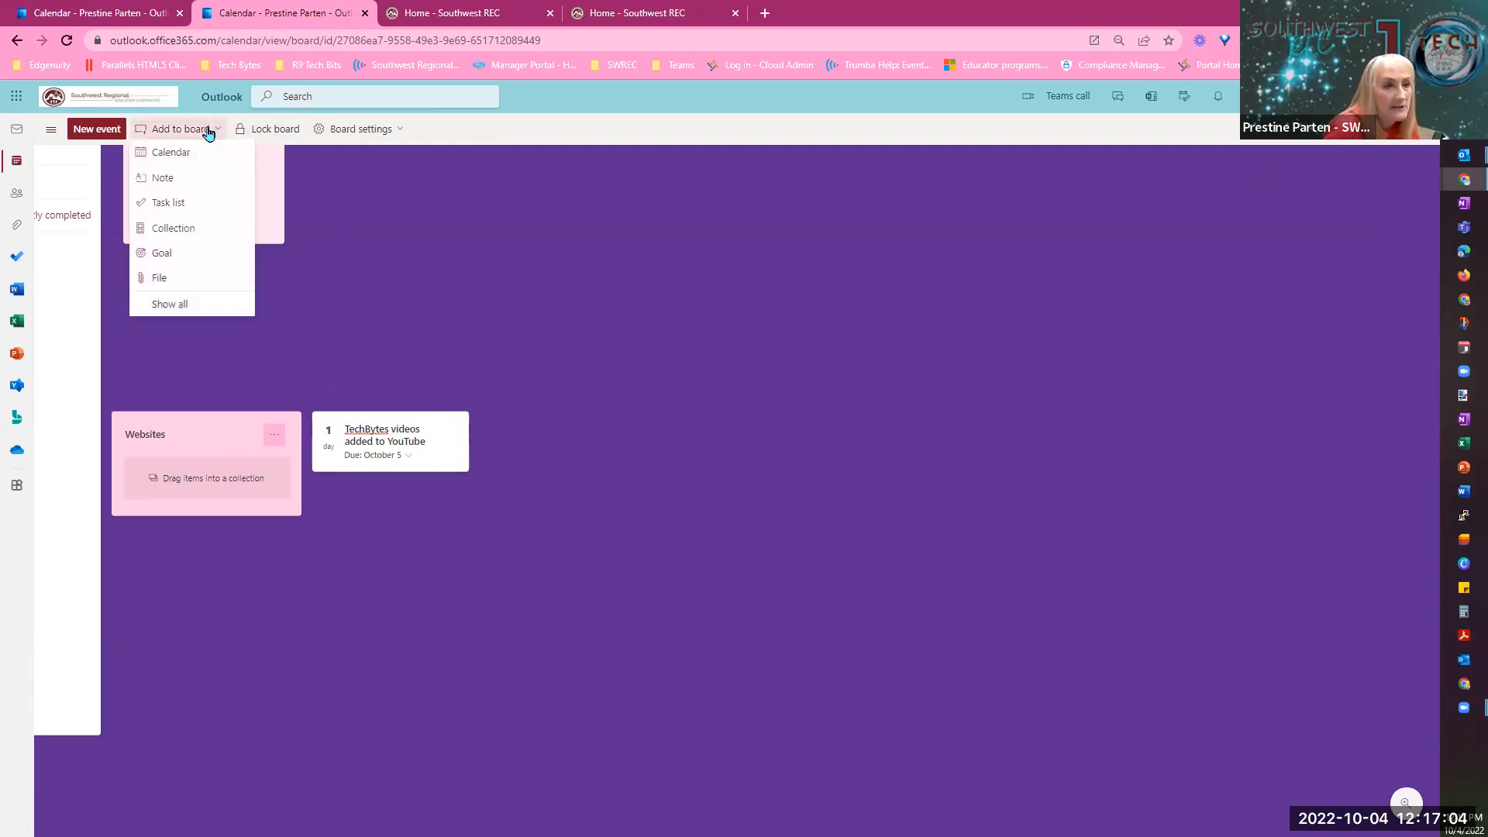
click(161, 278)
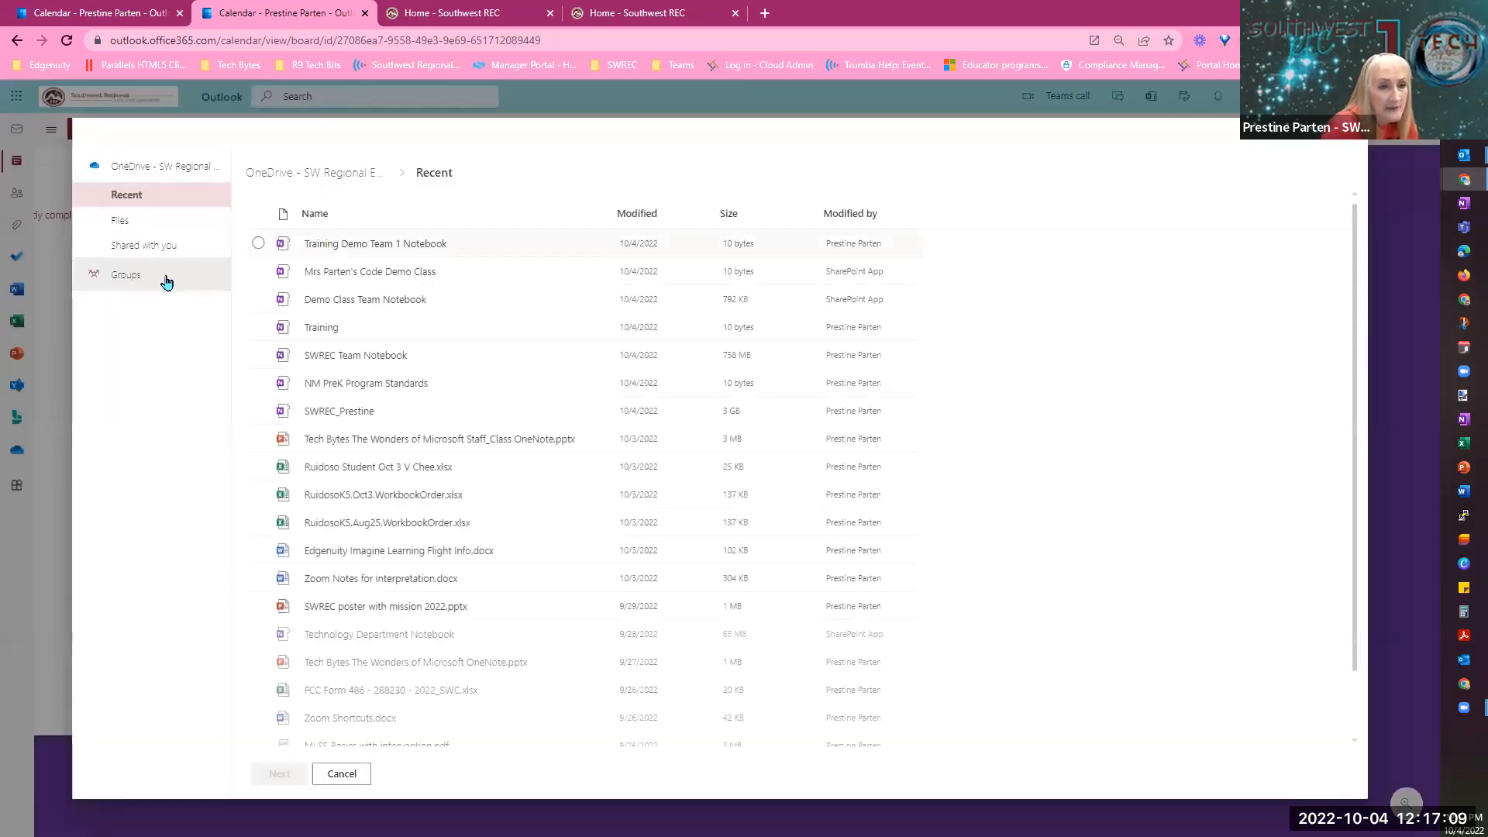
click(121, 224)
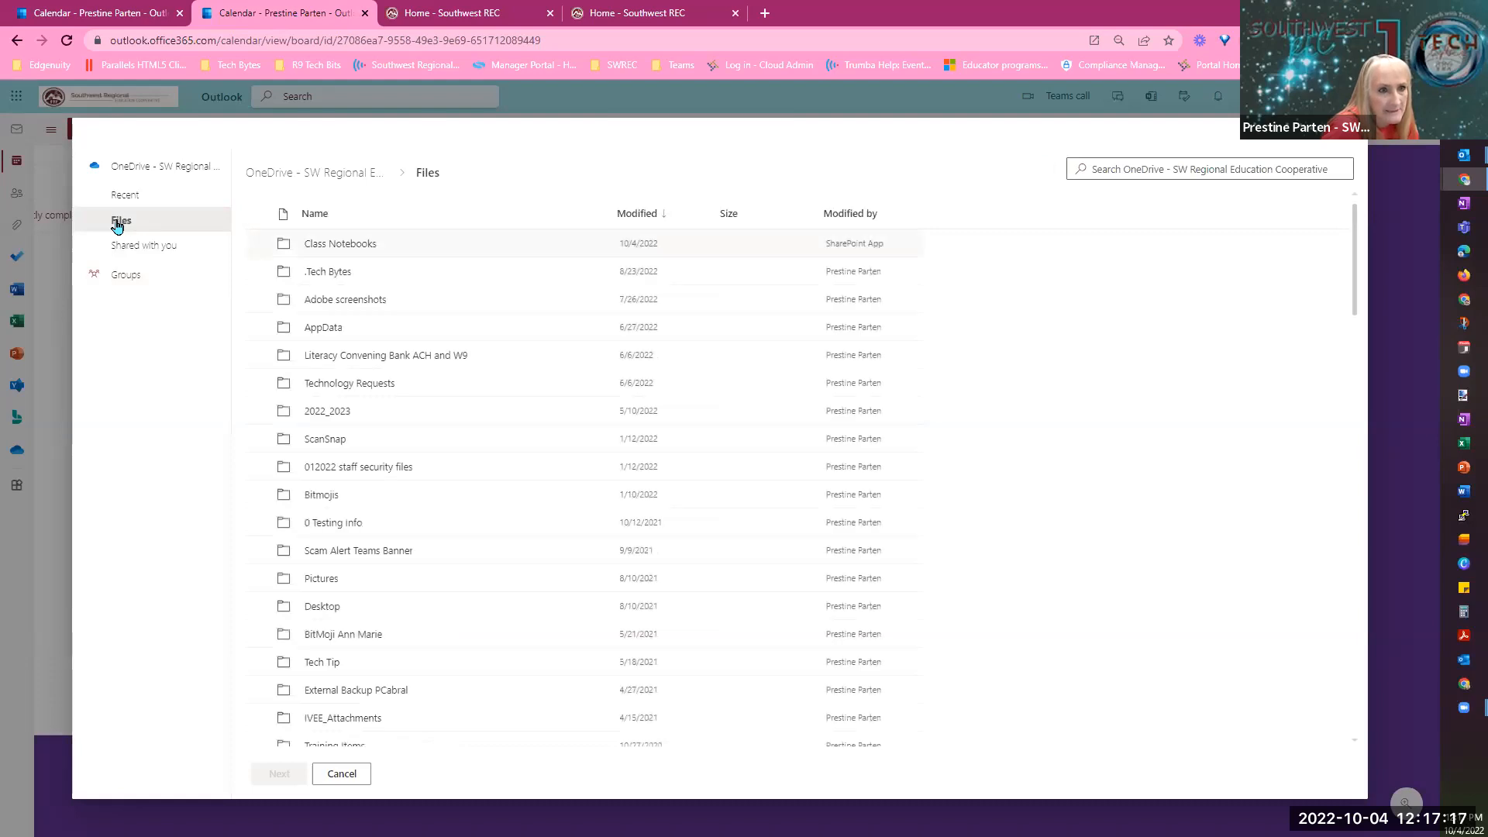
click(326, 272)
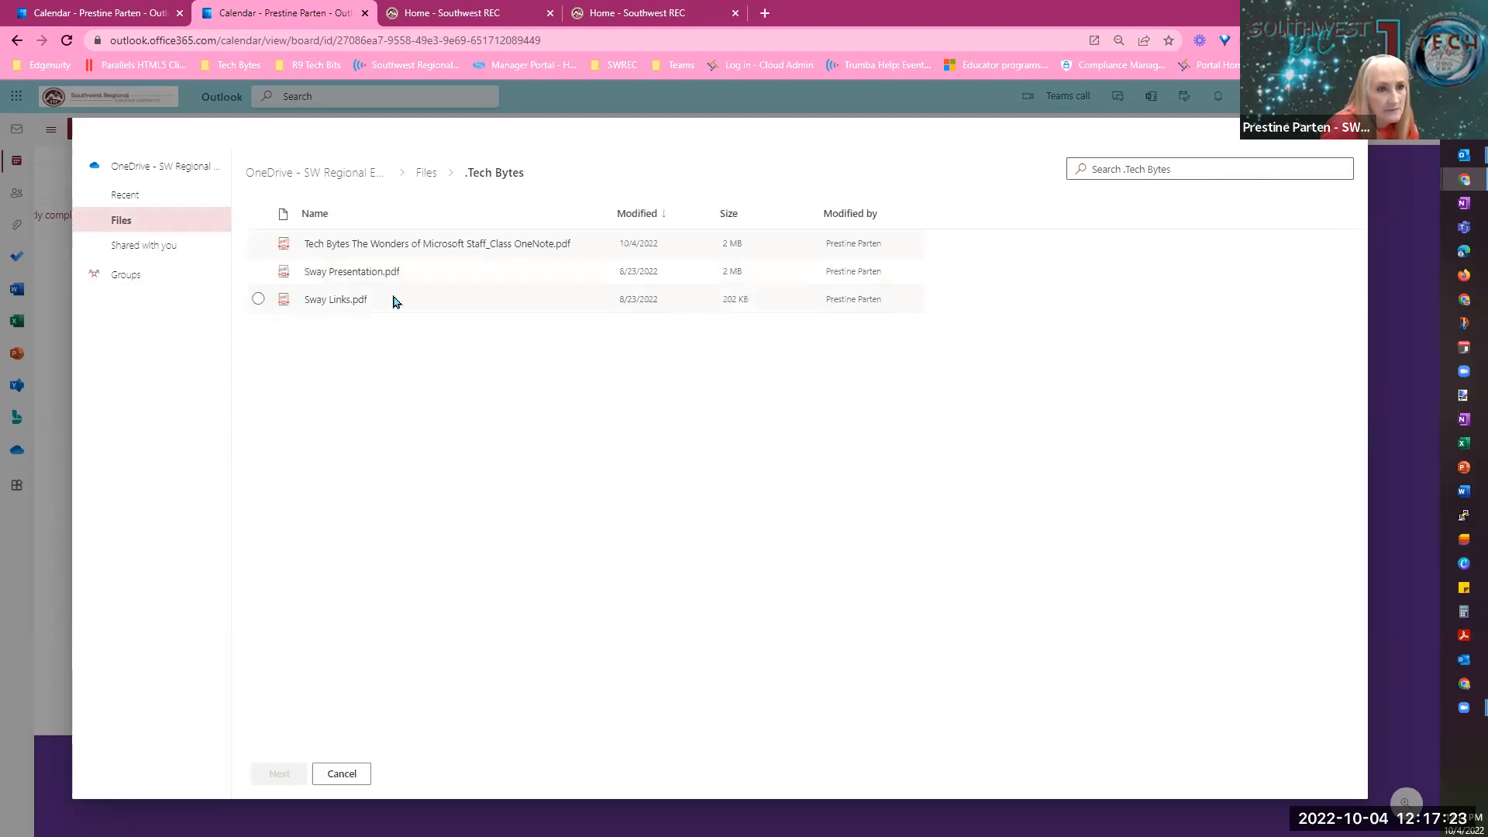
click(366, 246)
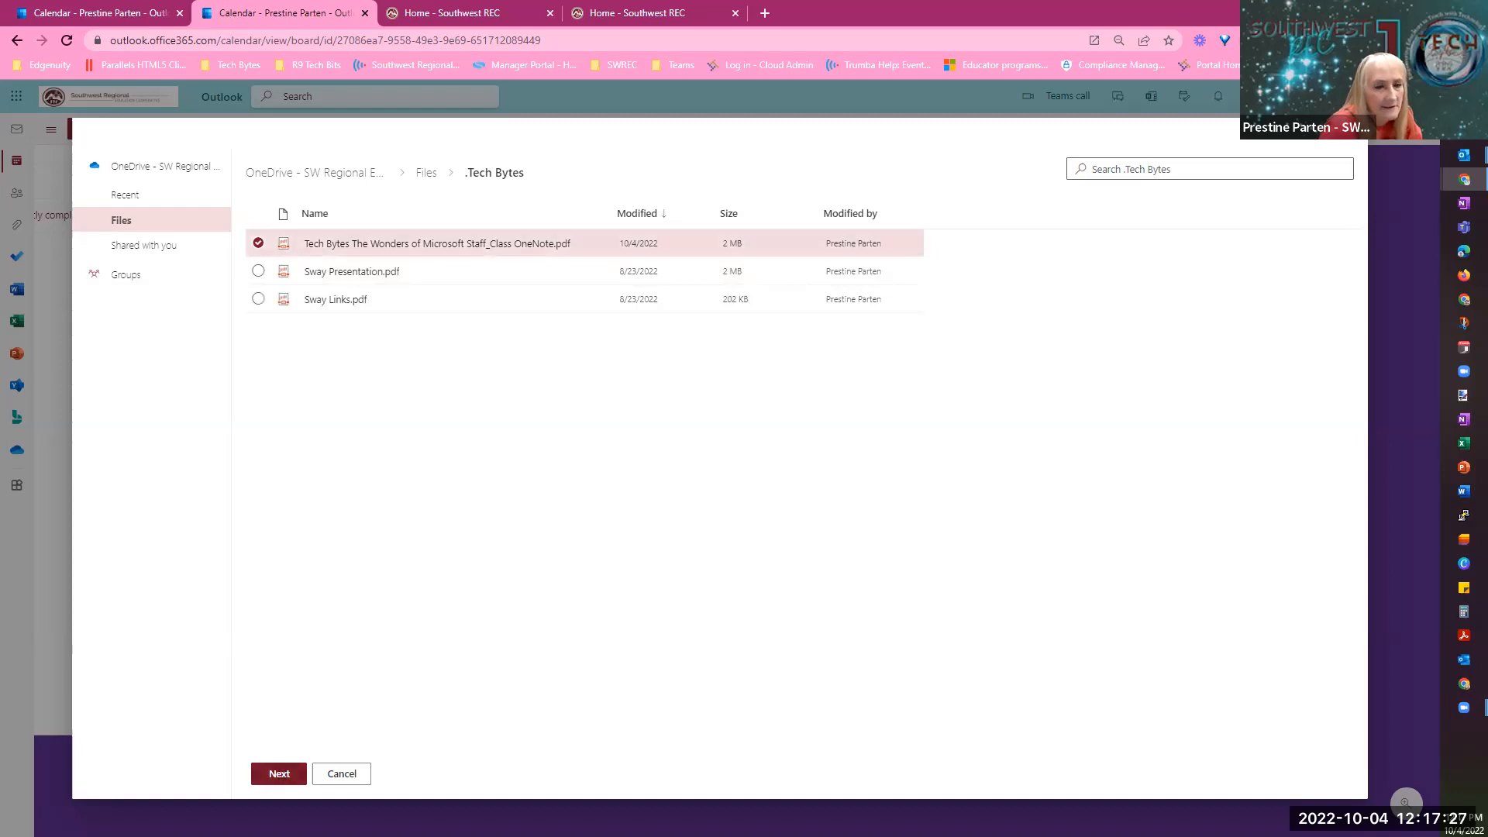
click(279, 774)
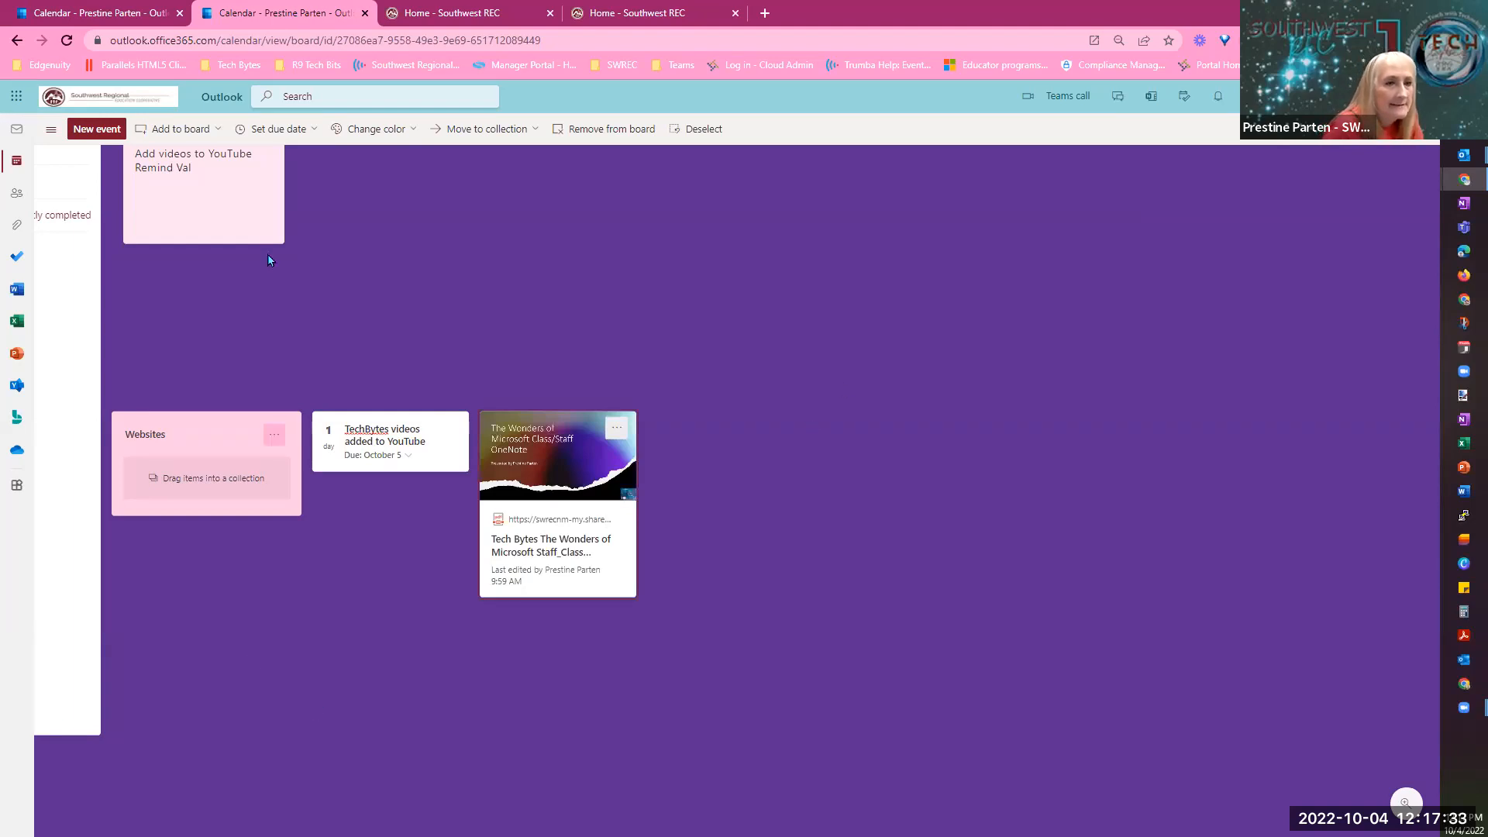
click(217, 133)
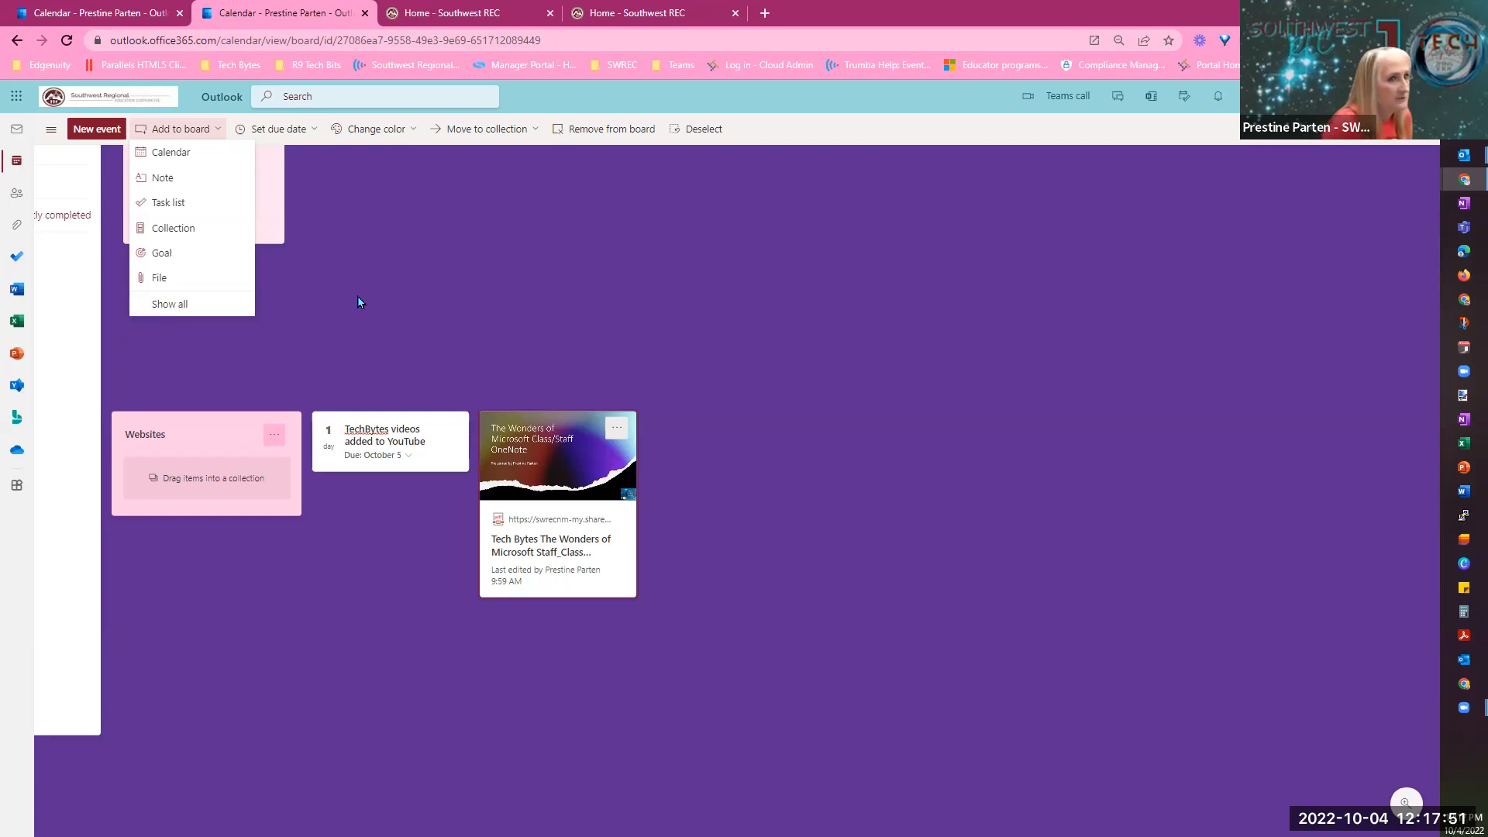
click(168, 306)
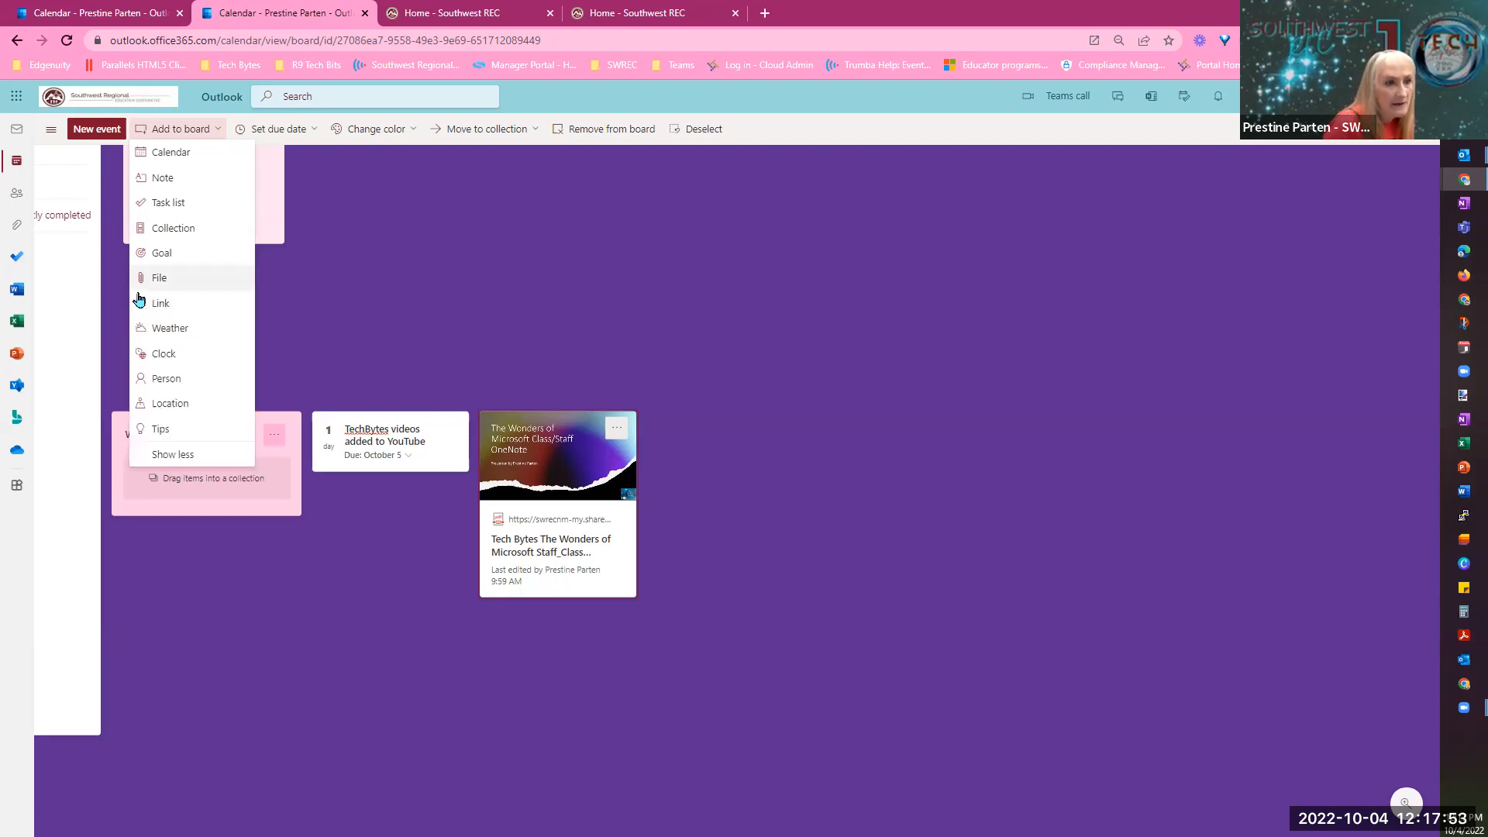
click(162, 304)
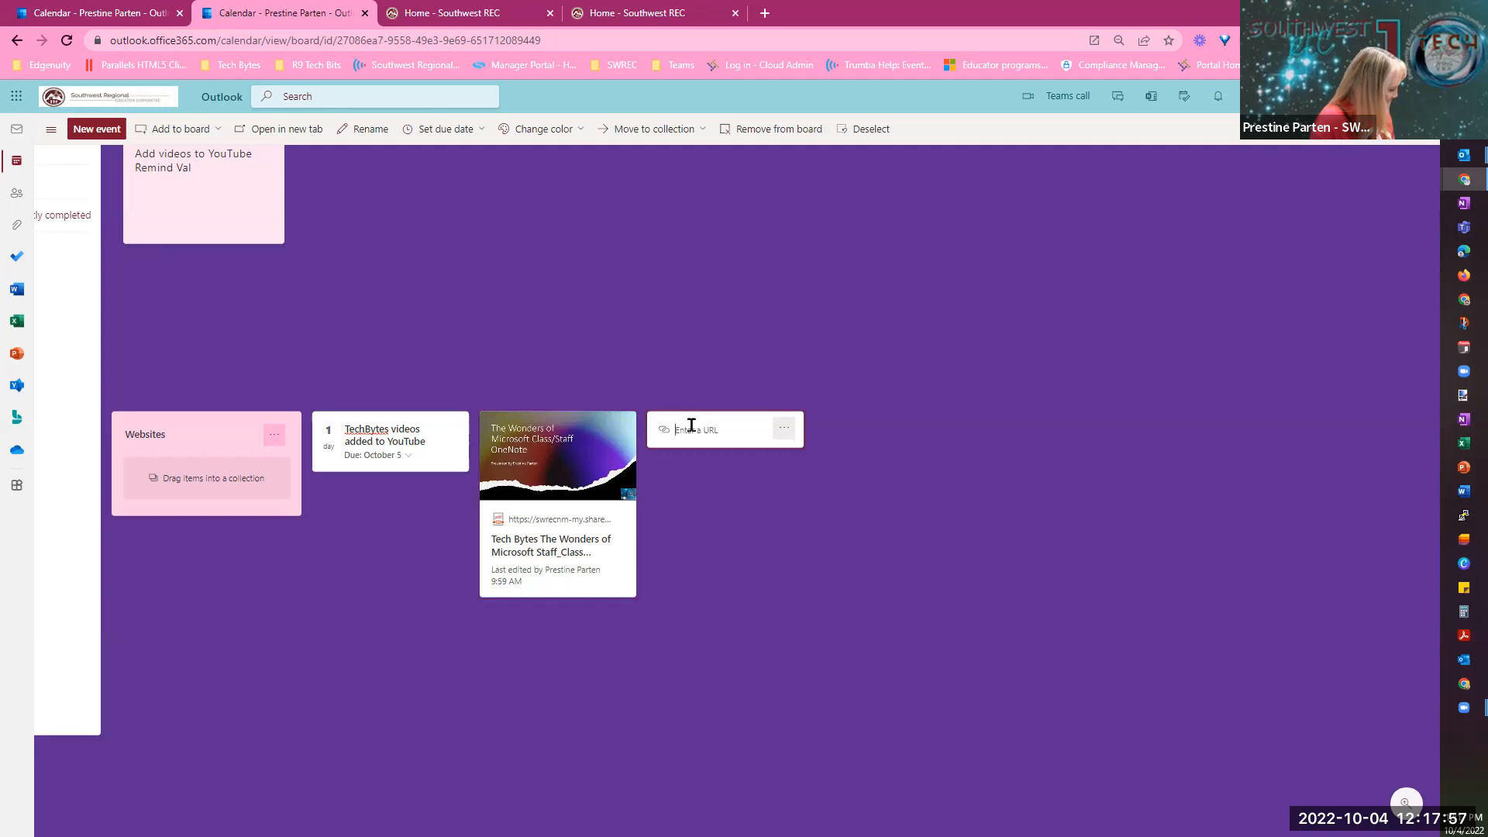
text(https://www.swrecnm.org/)
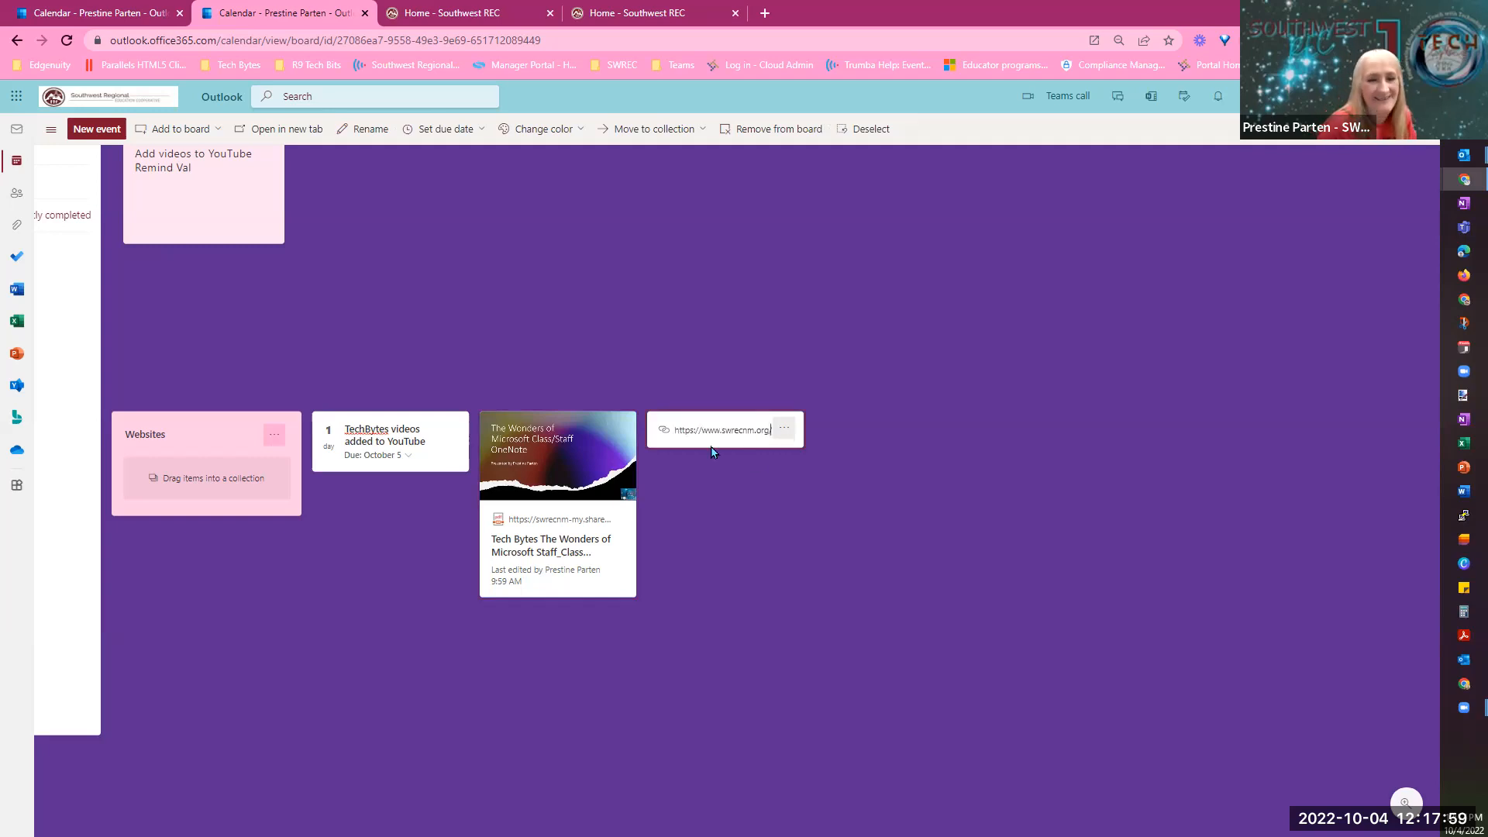
click(740, 494)
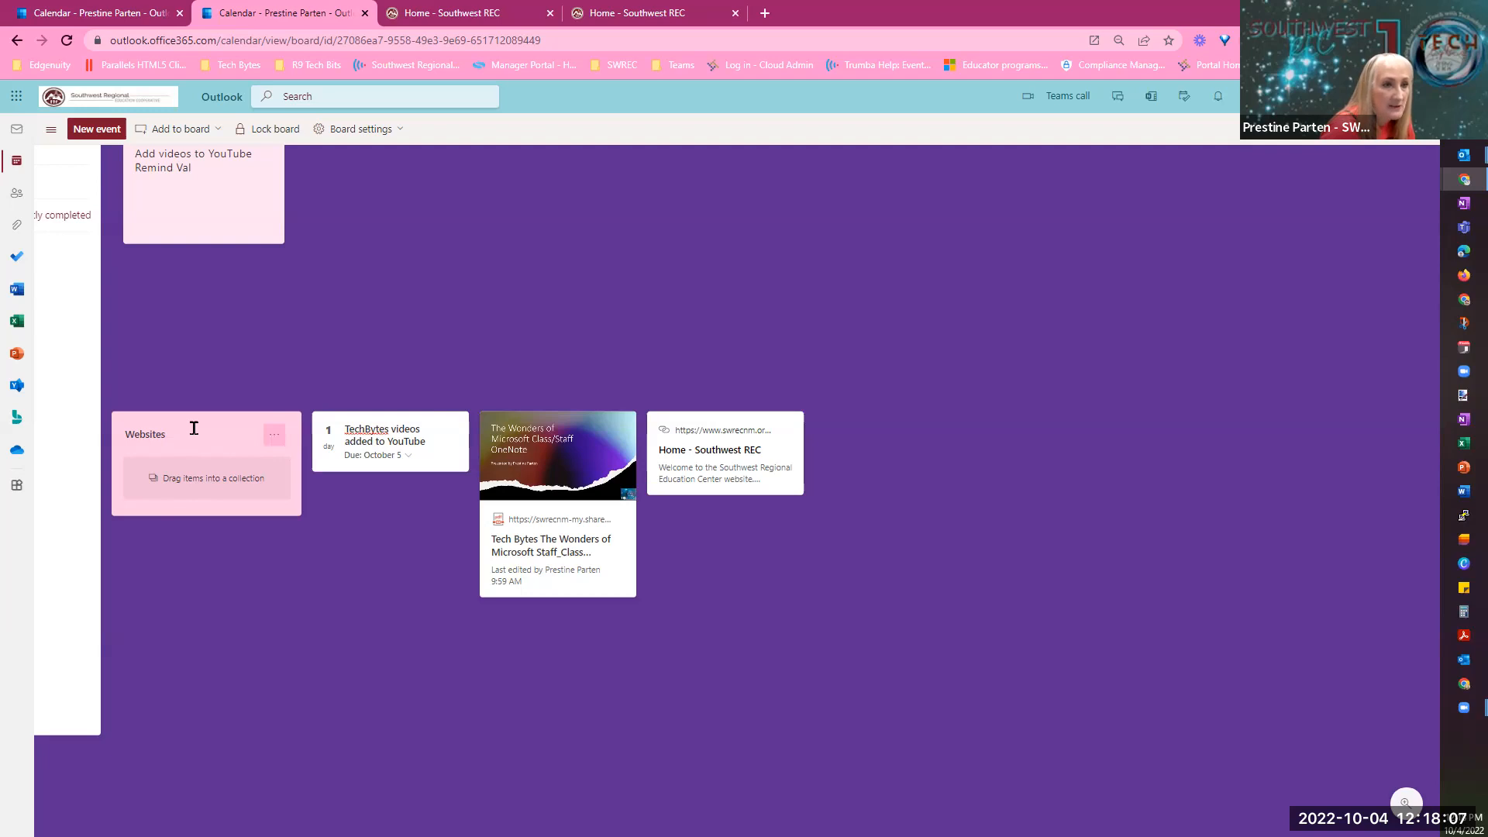
Move the Southwest REC link card into the Websites collection.
click(214, 131)
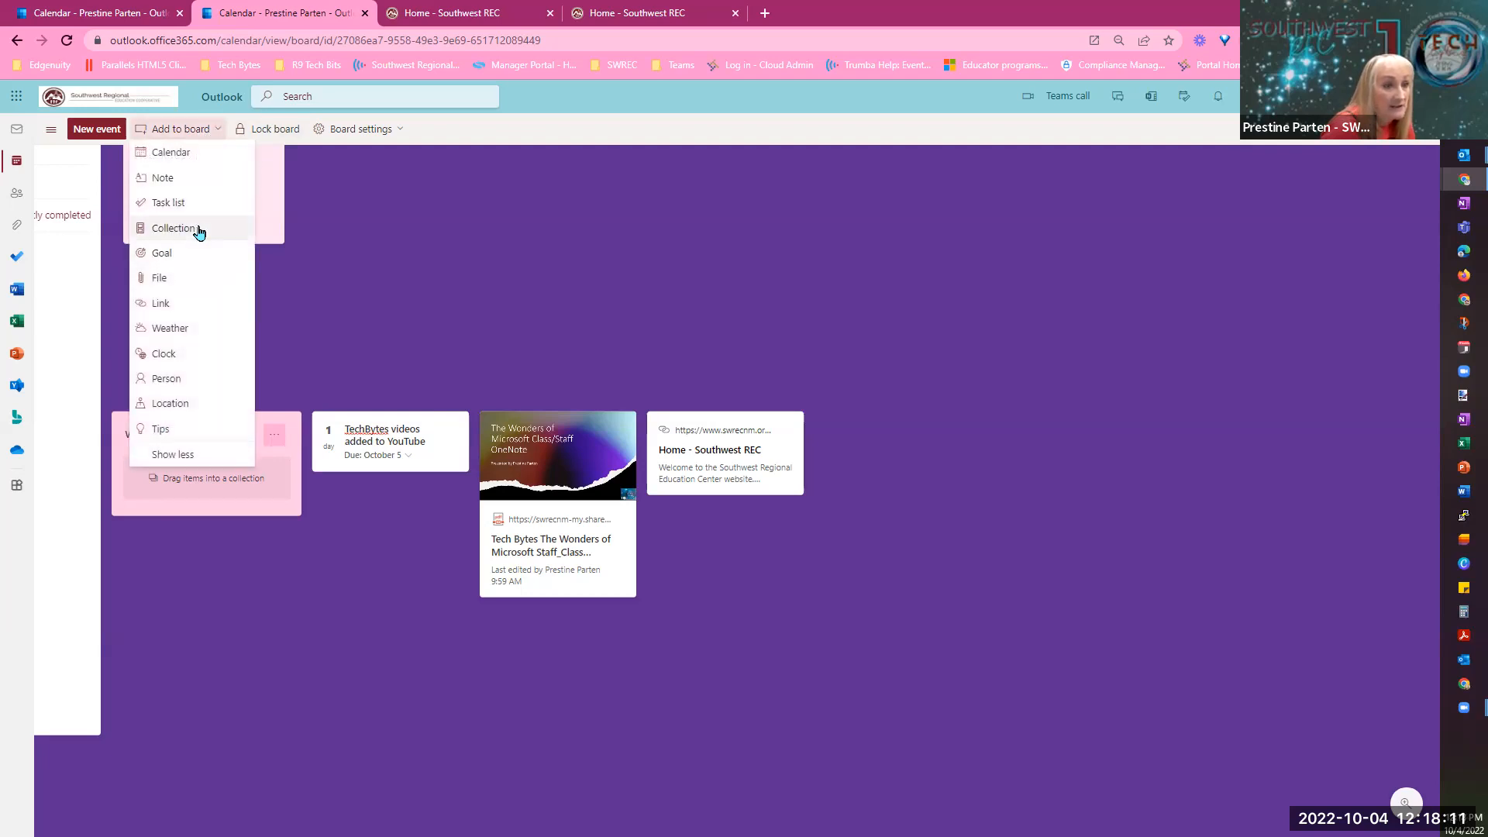
click(249, 597)
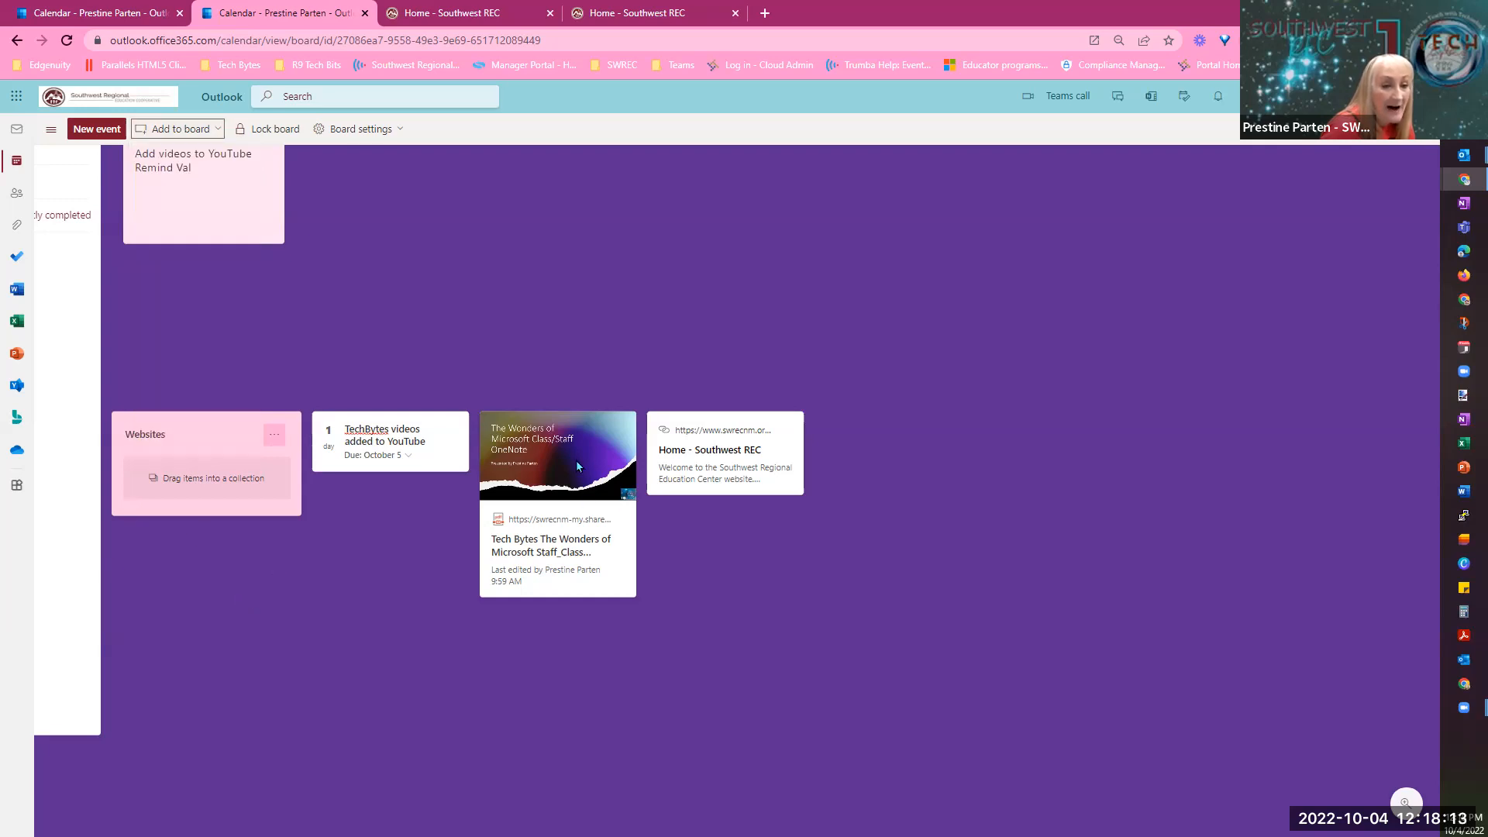
mouse_move(729, 432)
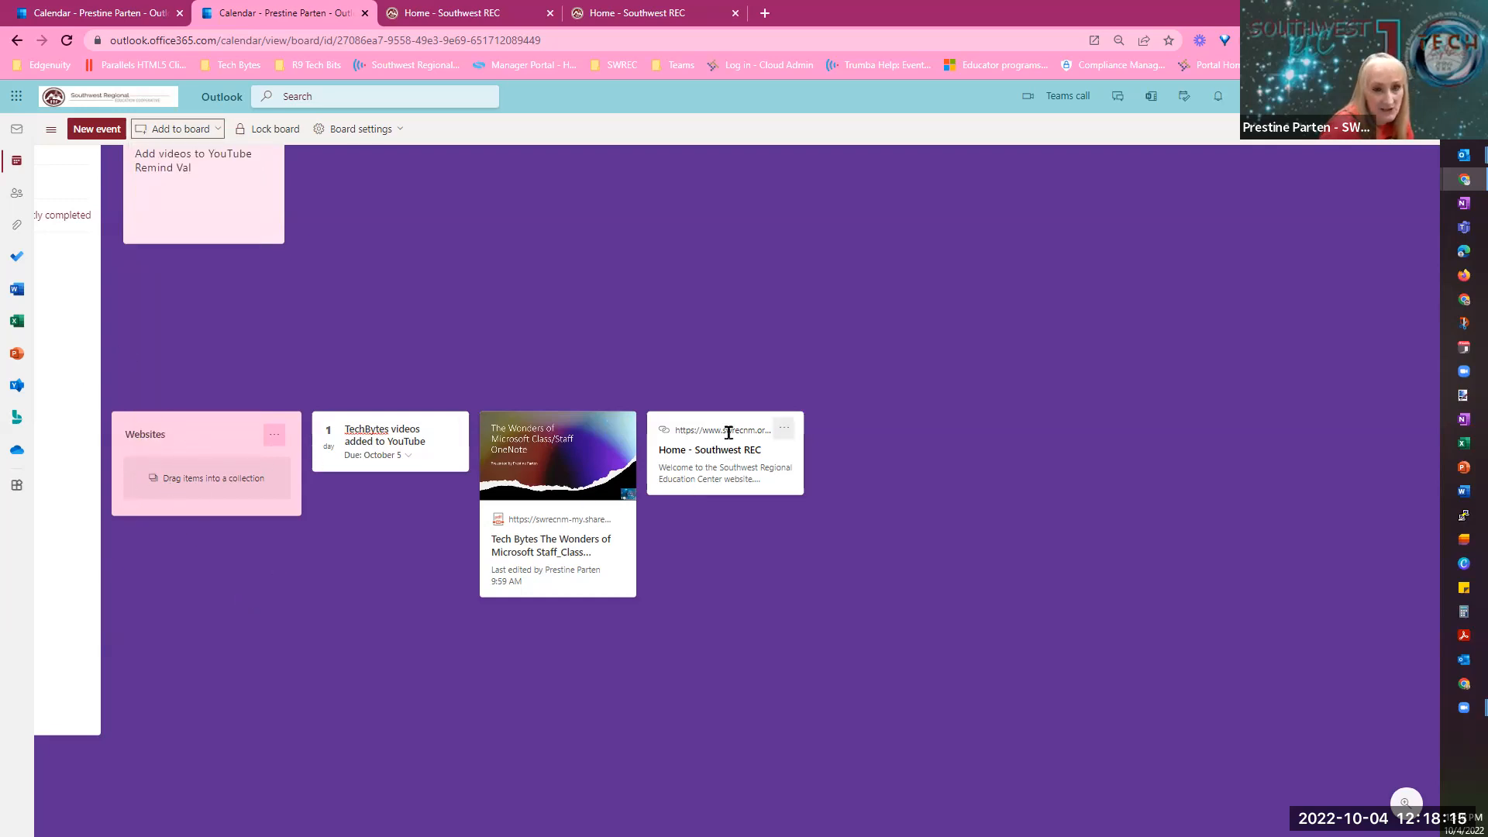
click(785, 431)
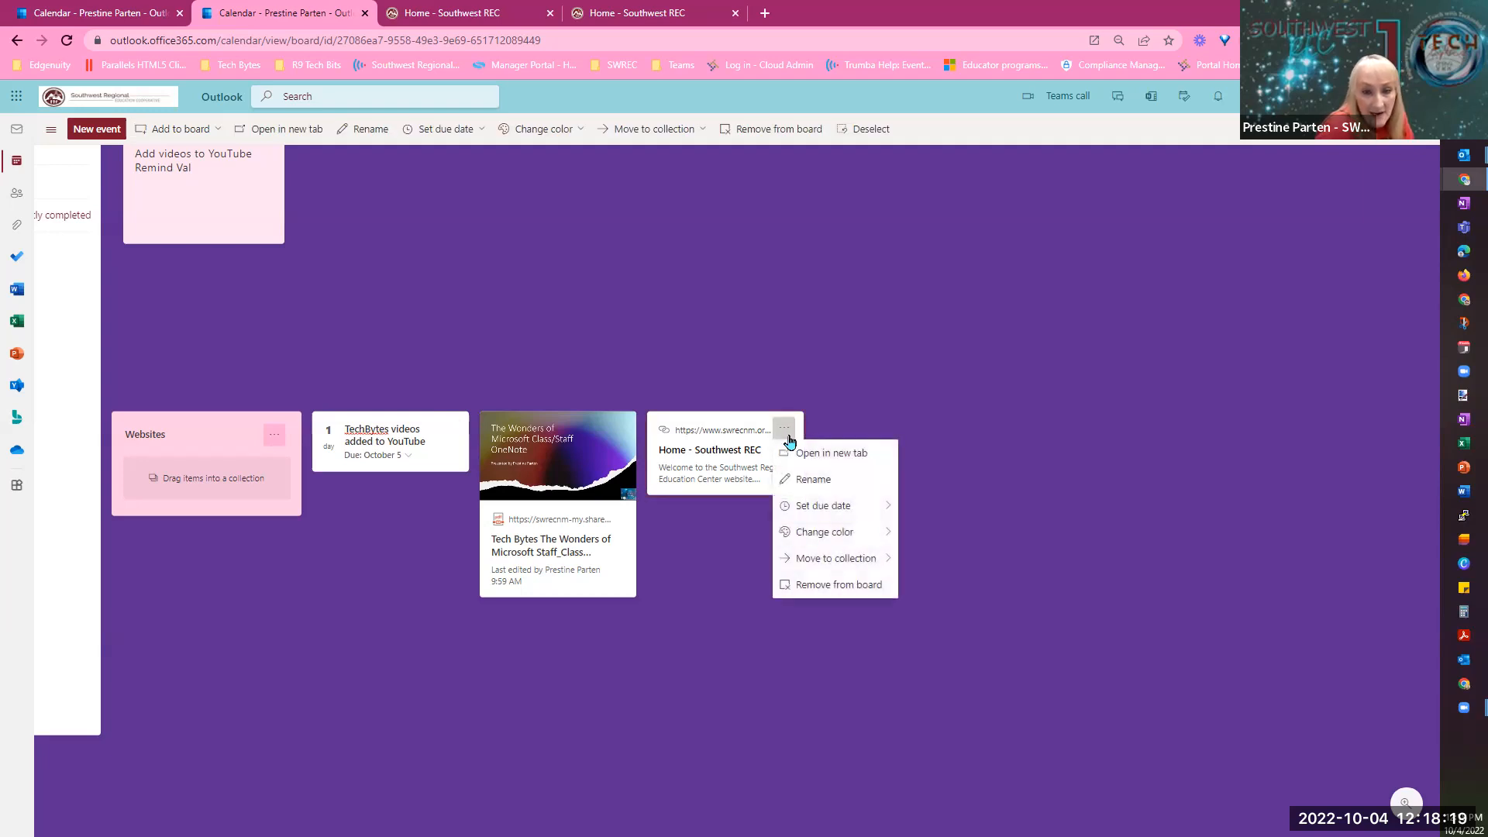
mouse_move(831, 558)
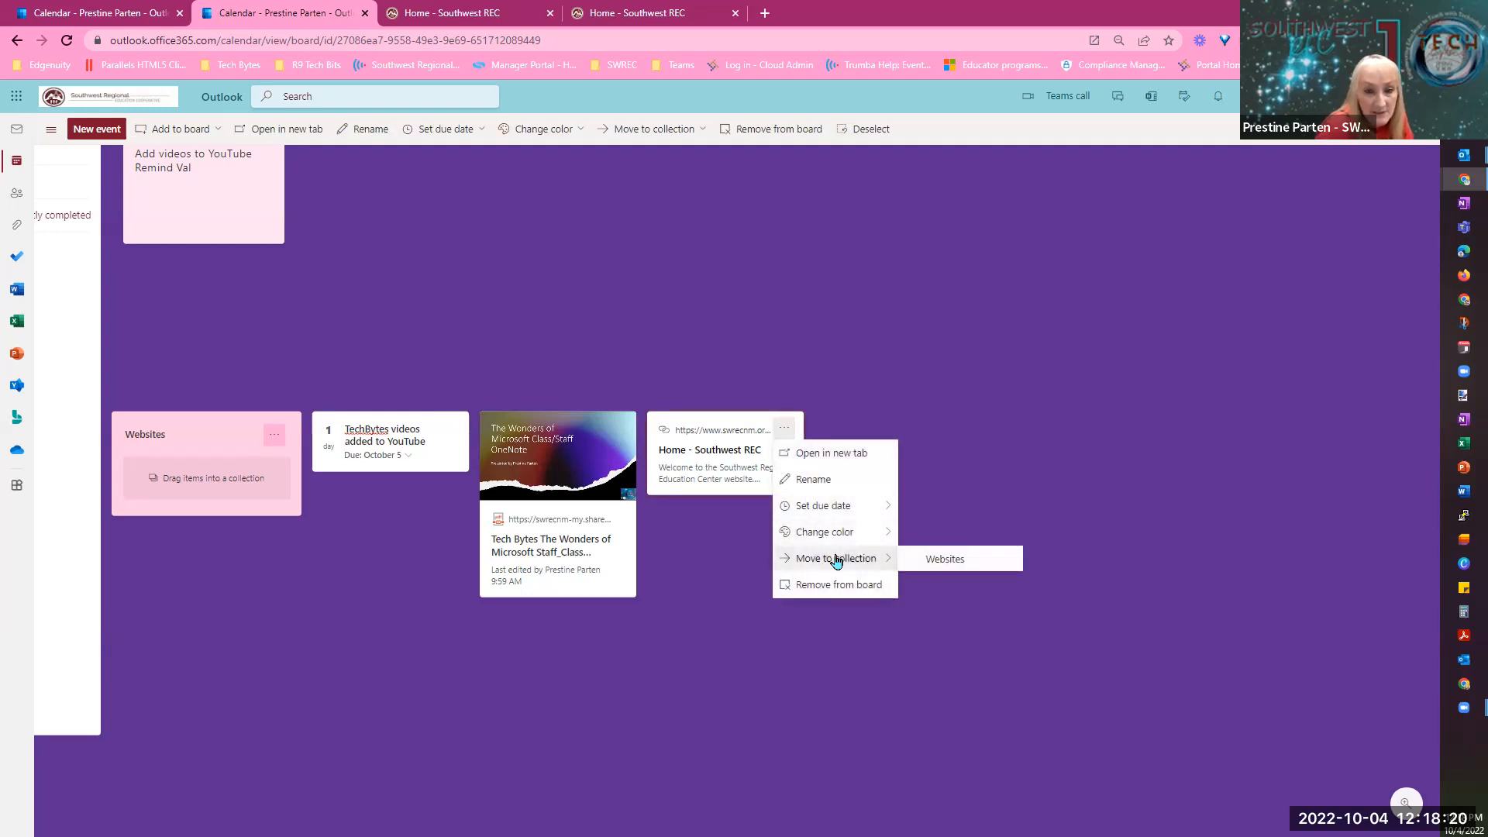
click(956, 566)
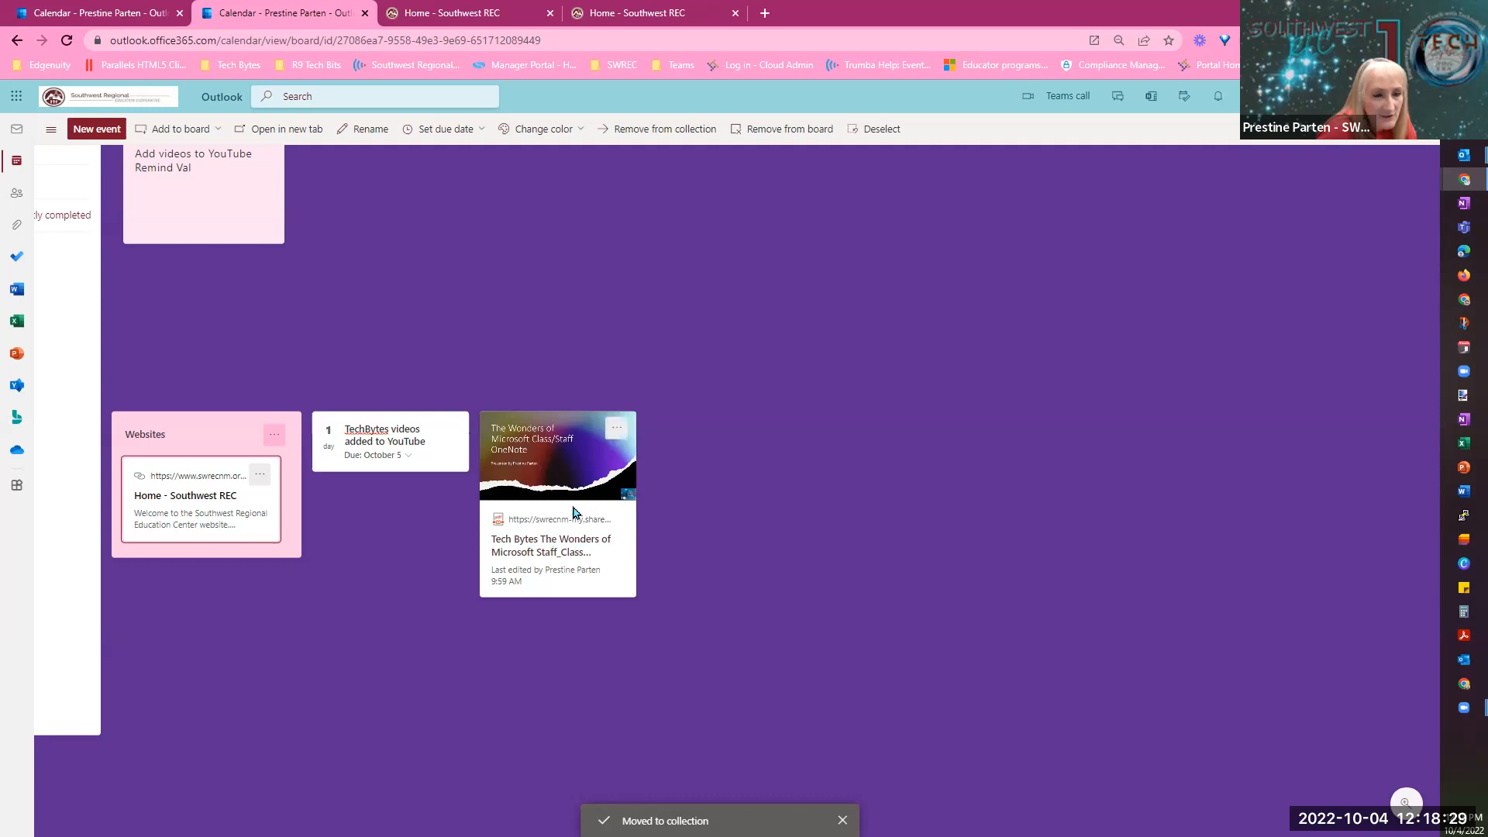
Rename the Websites collection as "Fun Things".
click(275, 436)
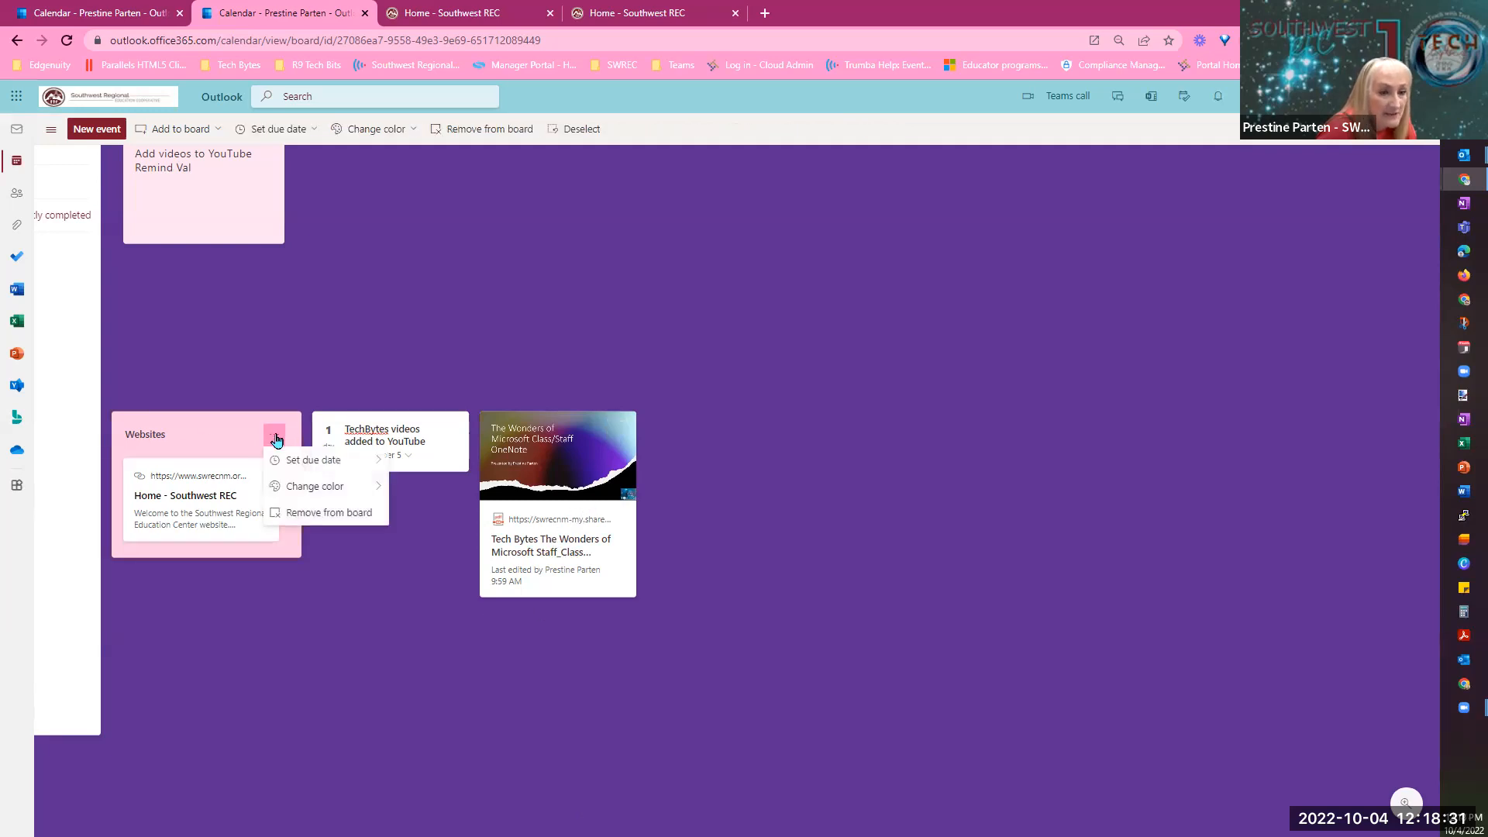
click(160, 438)
double_click(160, 438)
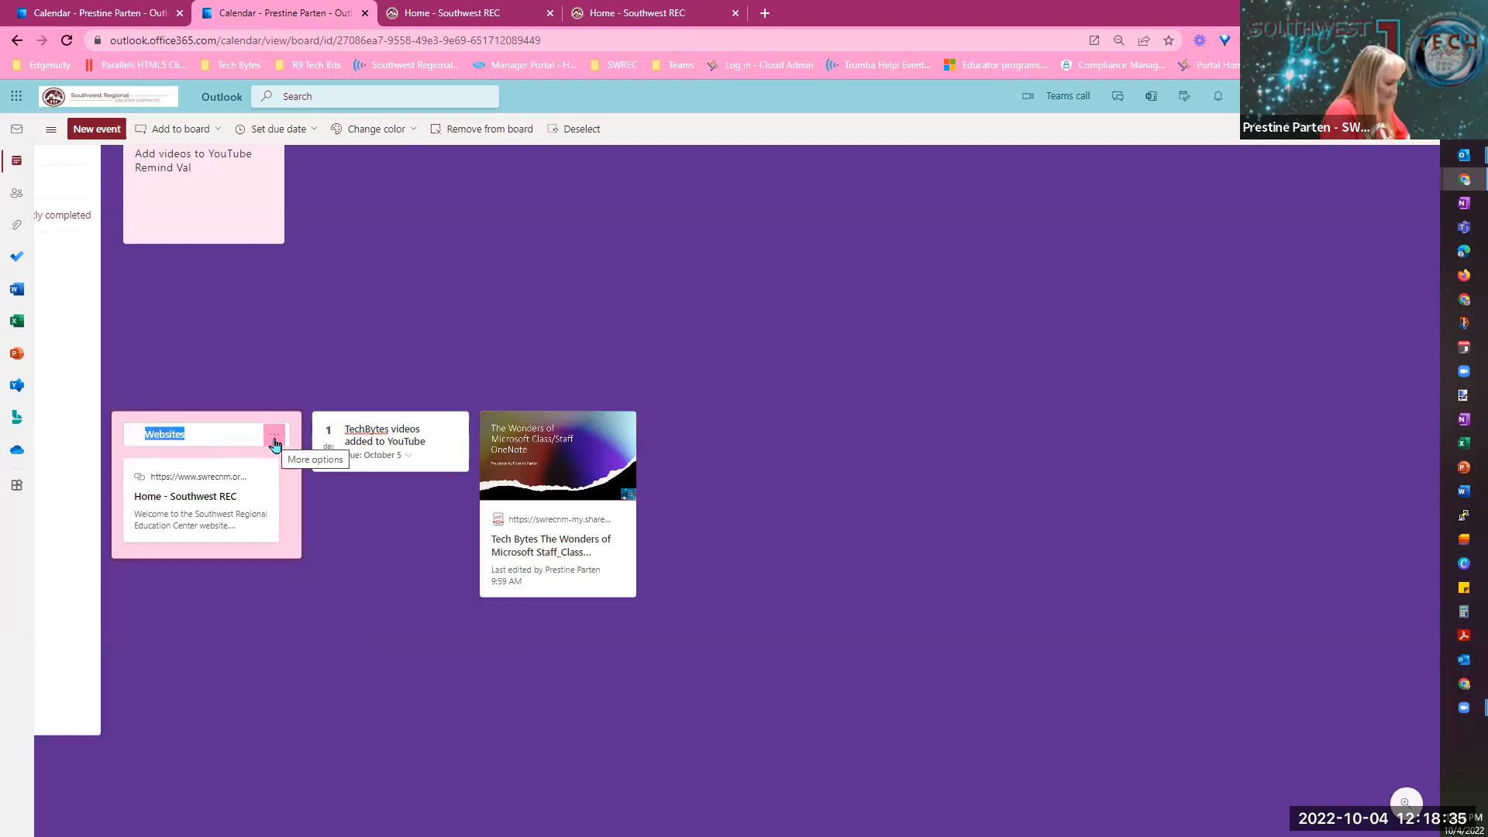
text(Fun Things)
key(Return)
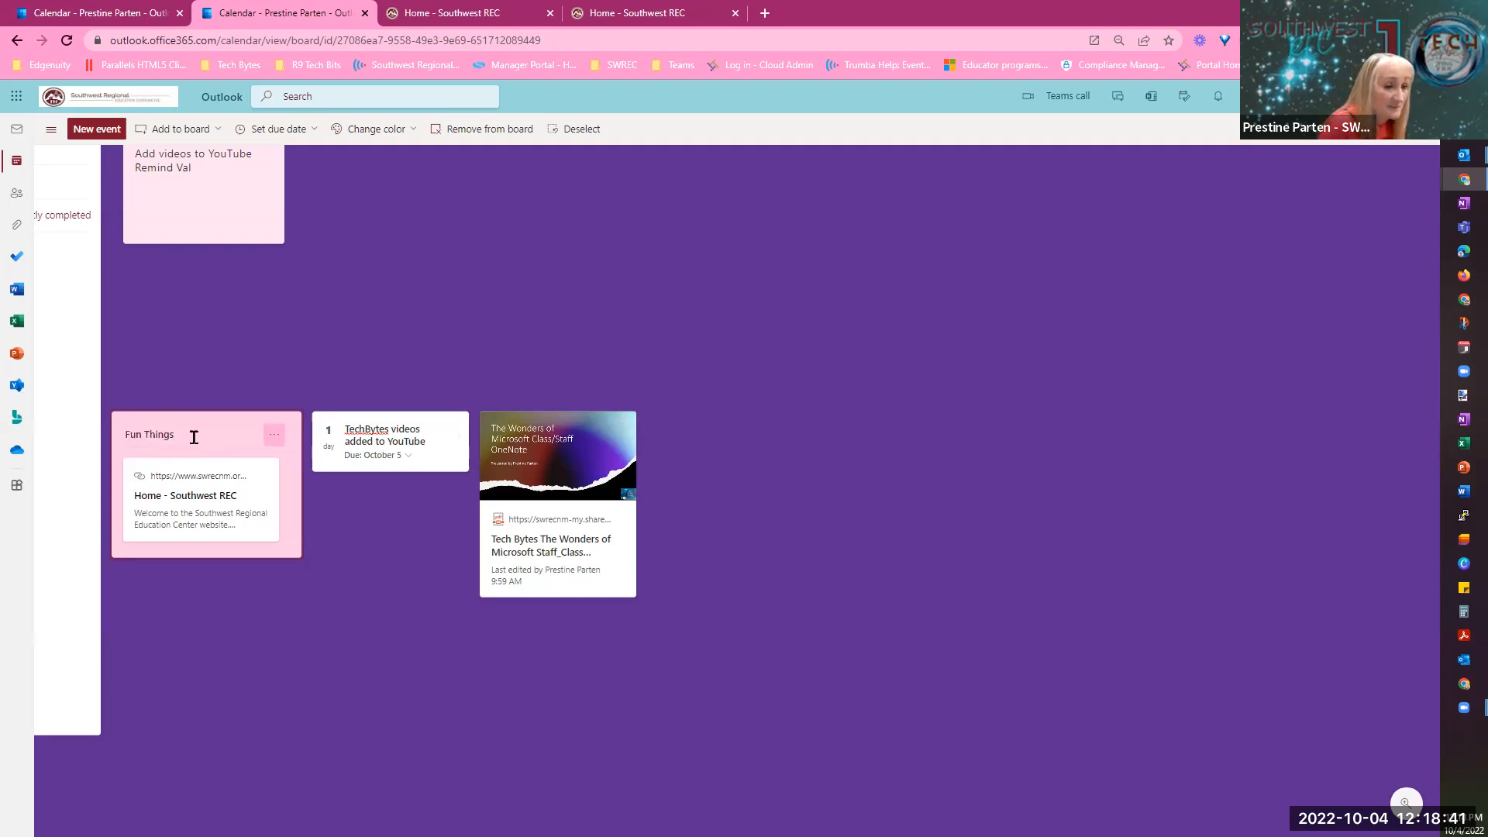
Move the TechBytes videos goal card and the OneNote PDF file card into the Fun Things collection.
click(450, 429)
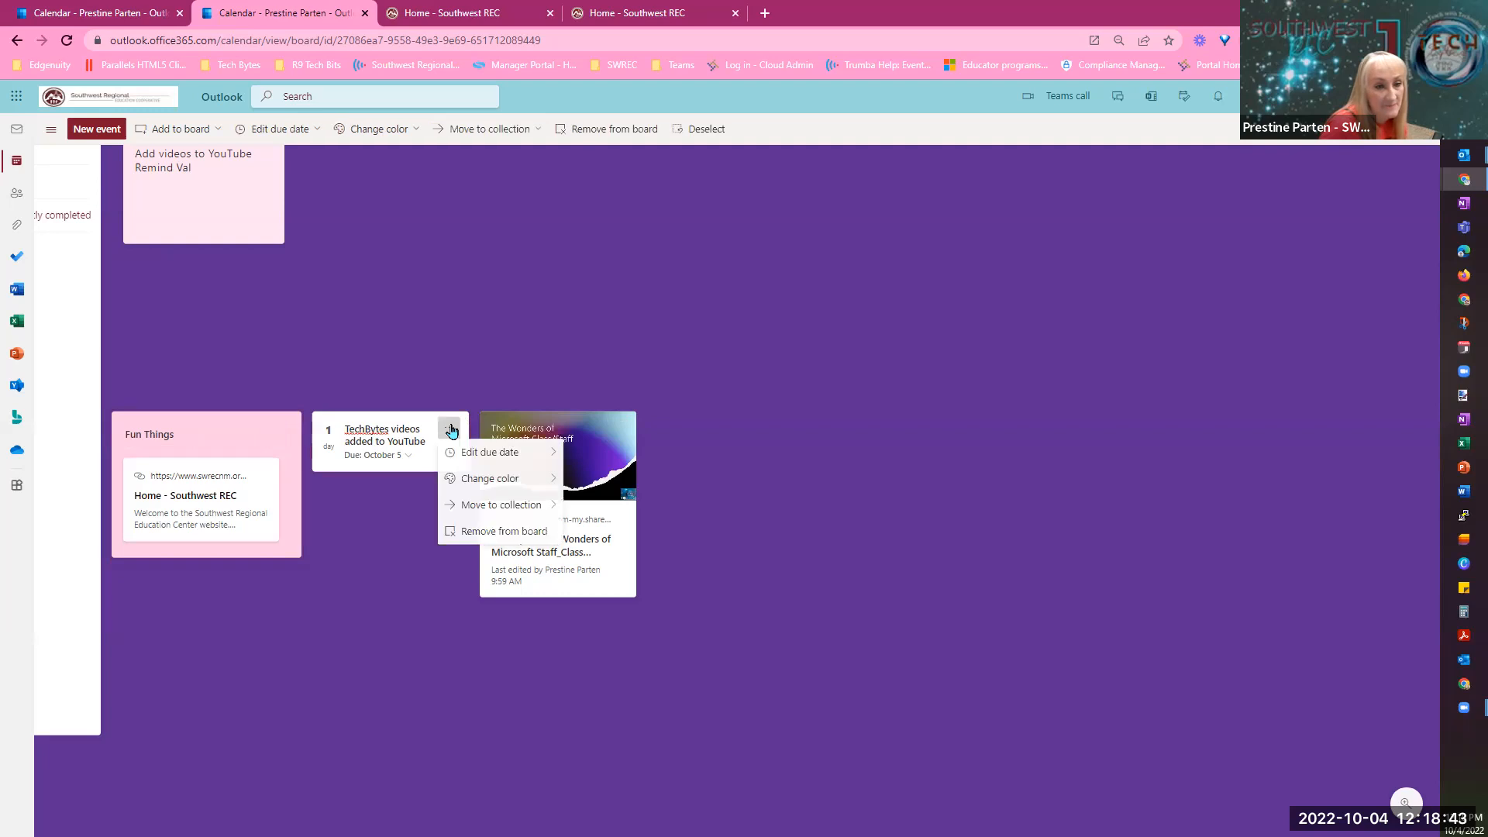
mouse_move(487, 506)
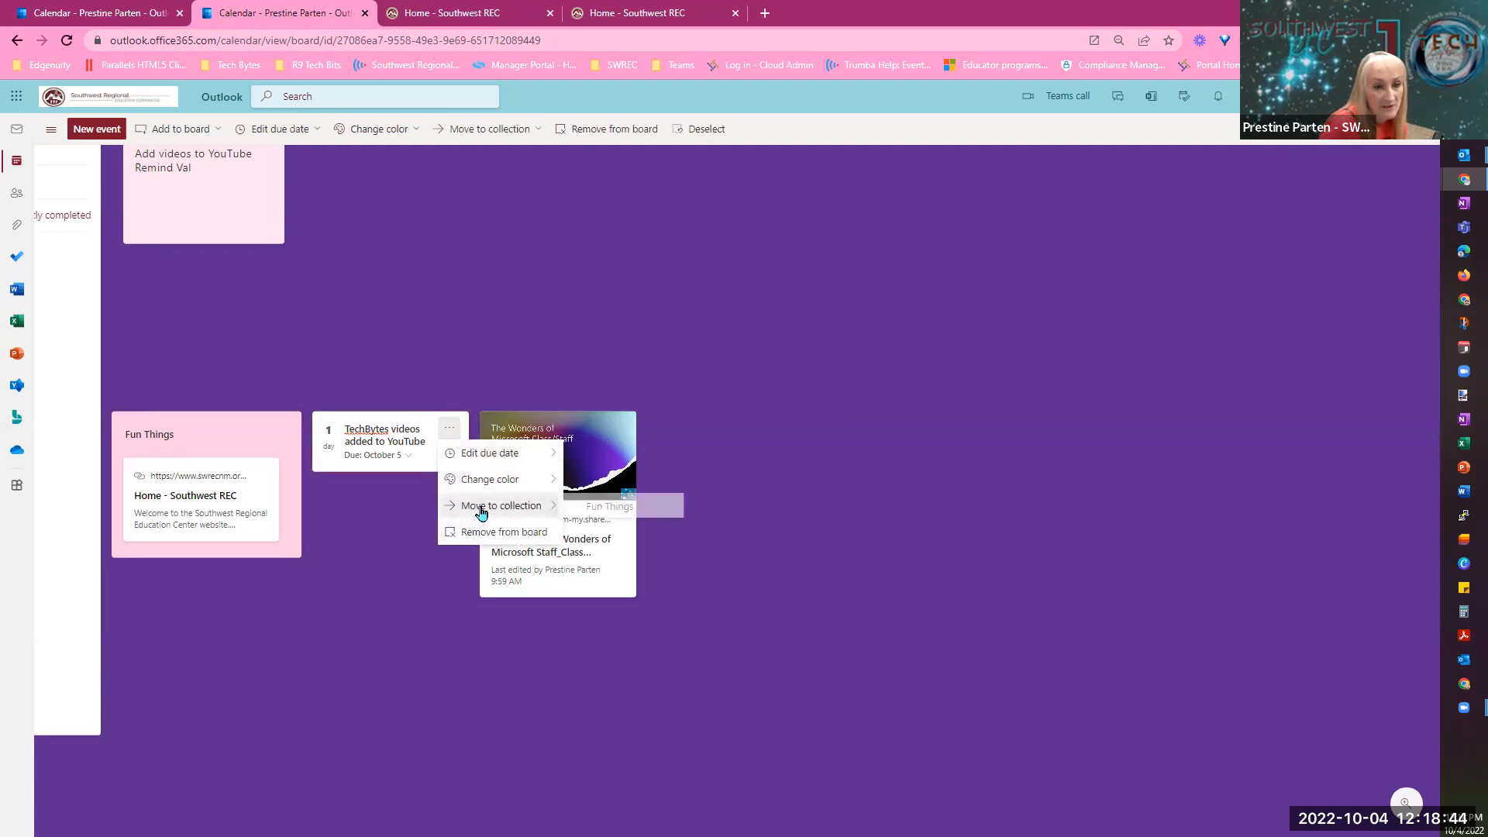
click(608, 506)
click(620, 431)
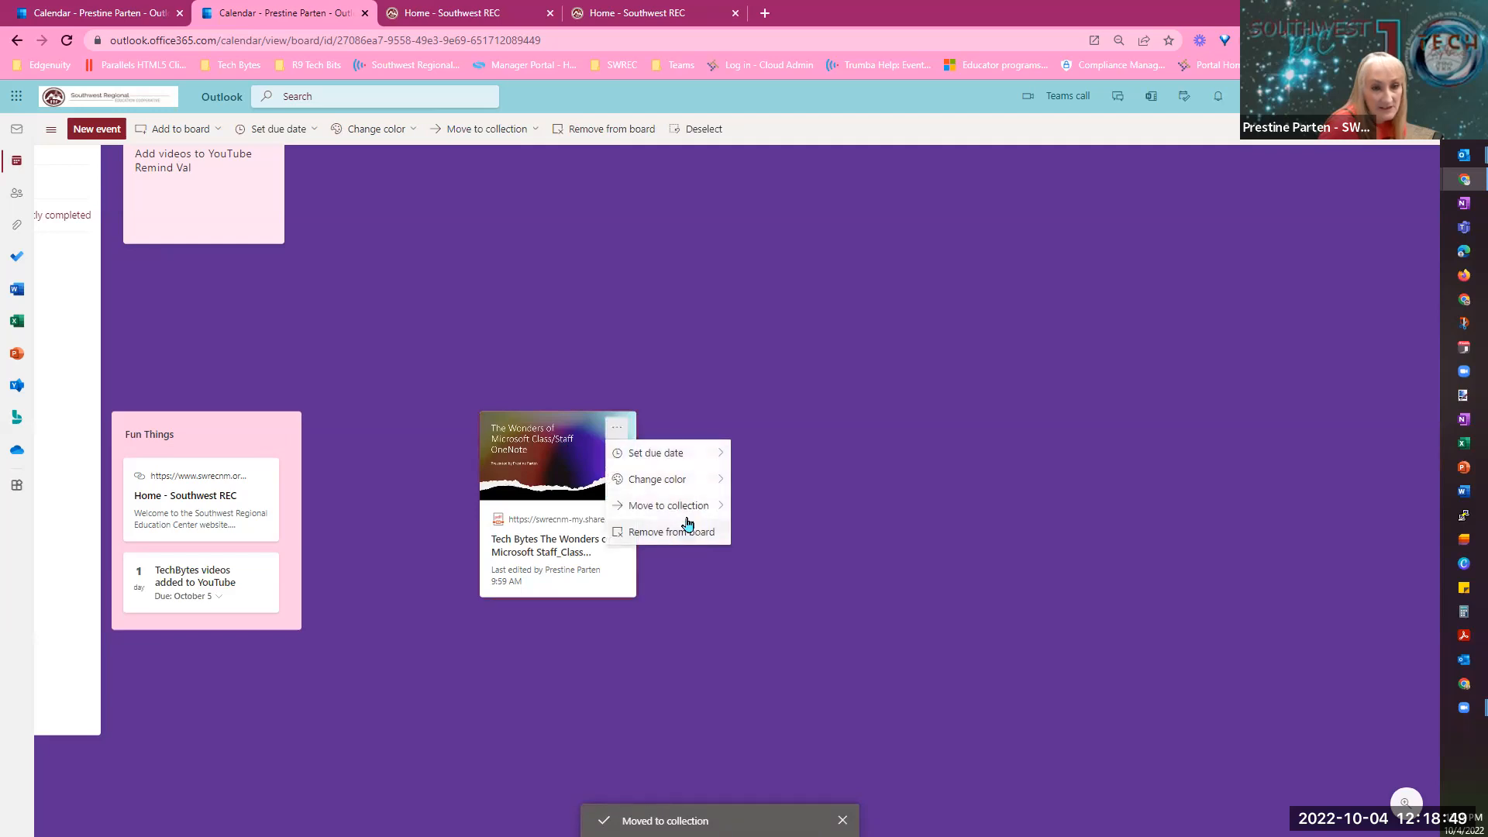
mouse_move(710, 508)
click(787, 506)
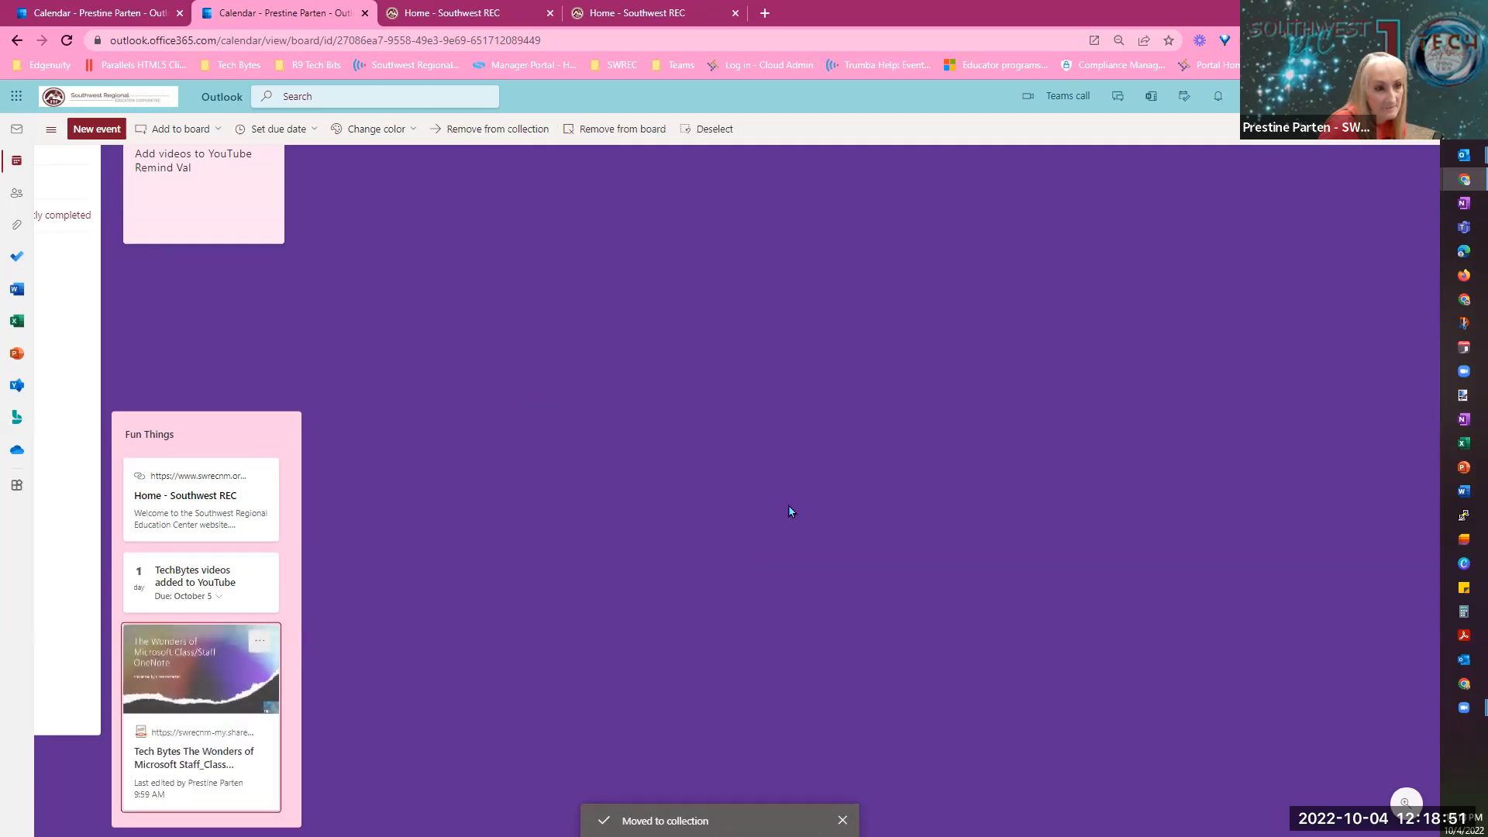
Move the Fun Things collection up to just below the pink note.
click(209, 431)
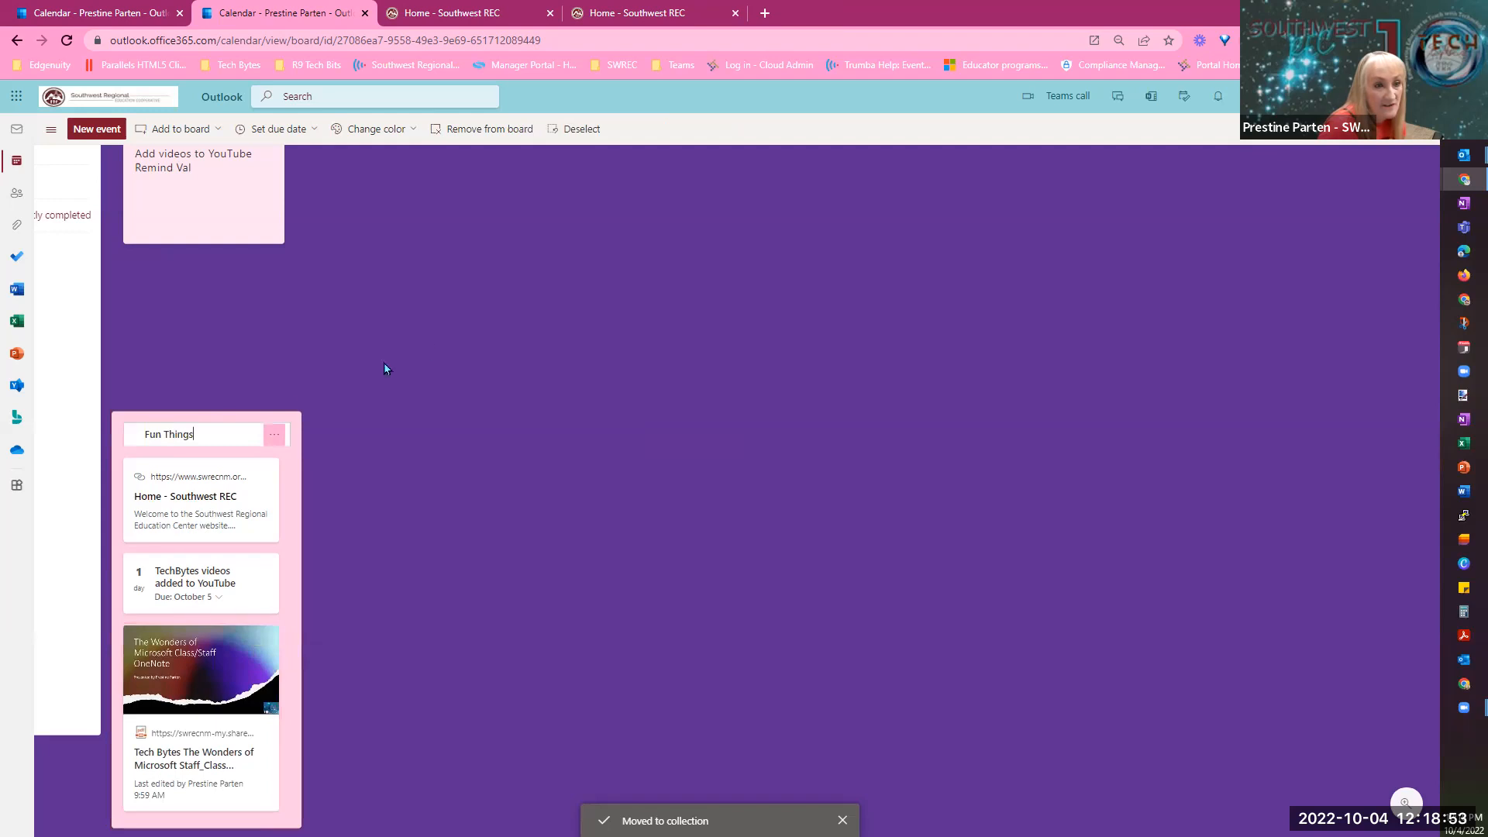
click(375, 532)
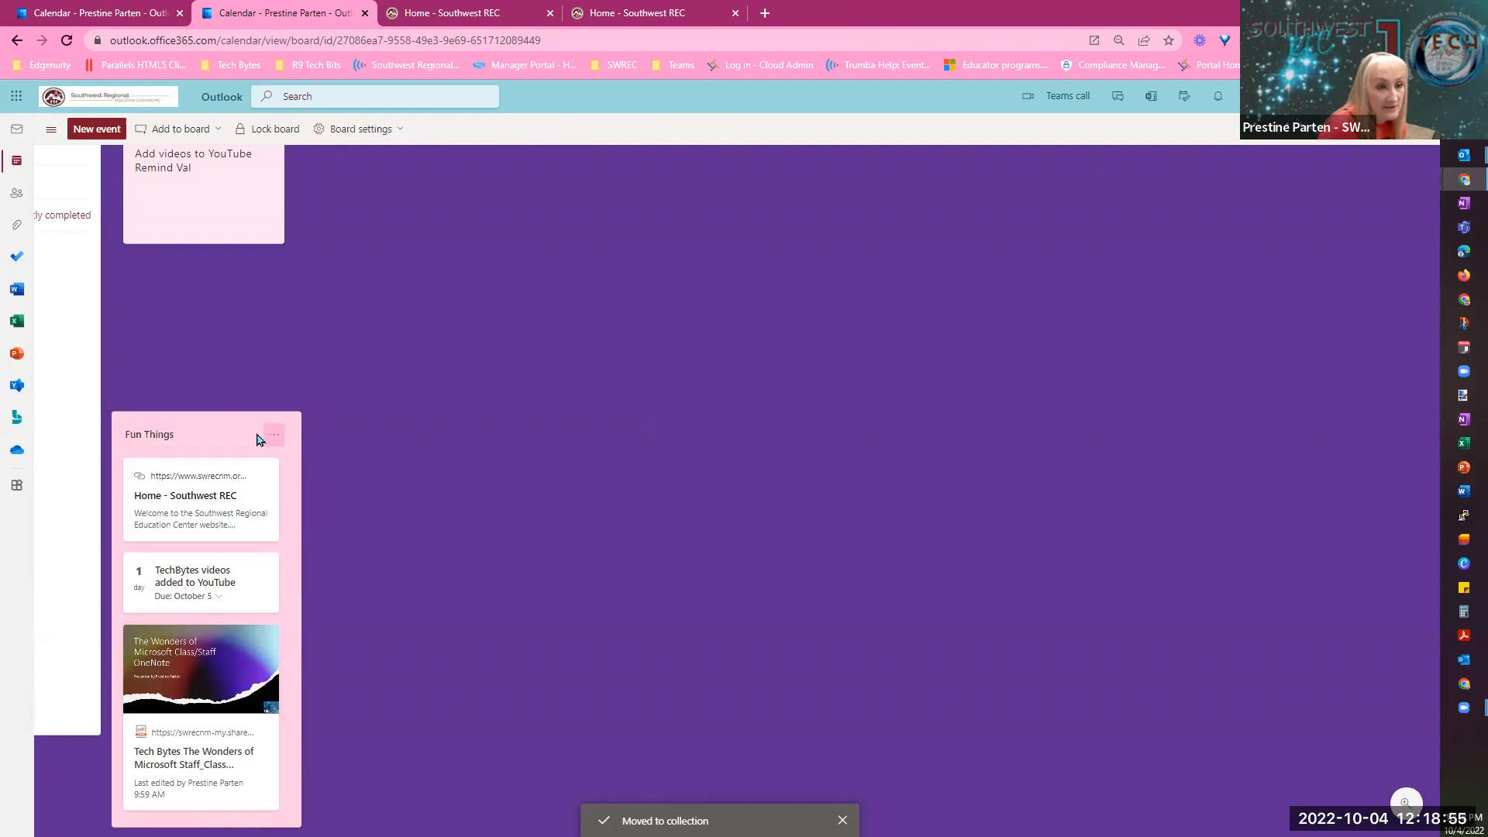
drag(207, 431, 247, 280)
Position the Tasks card between the calendar and the note, with its upper edge aligned to theirs.
drag(531, 327, 888, 426)
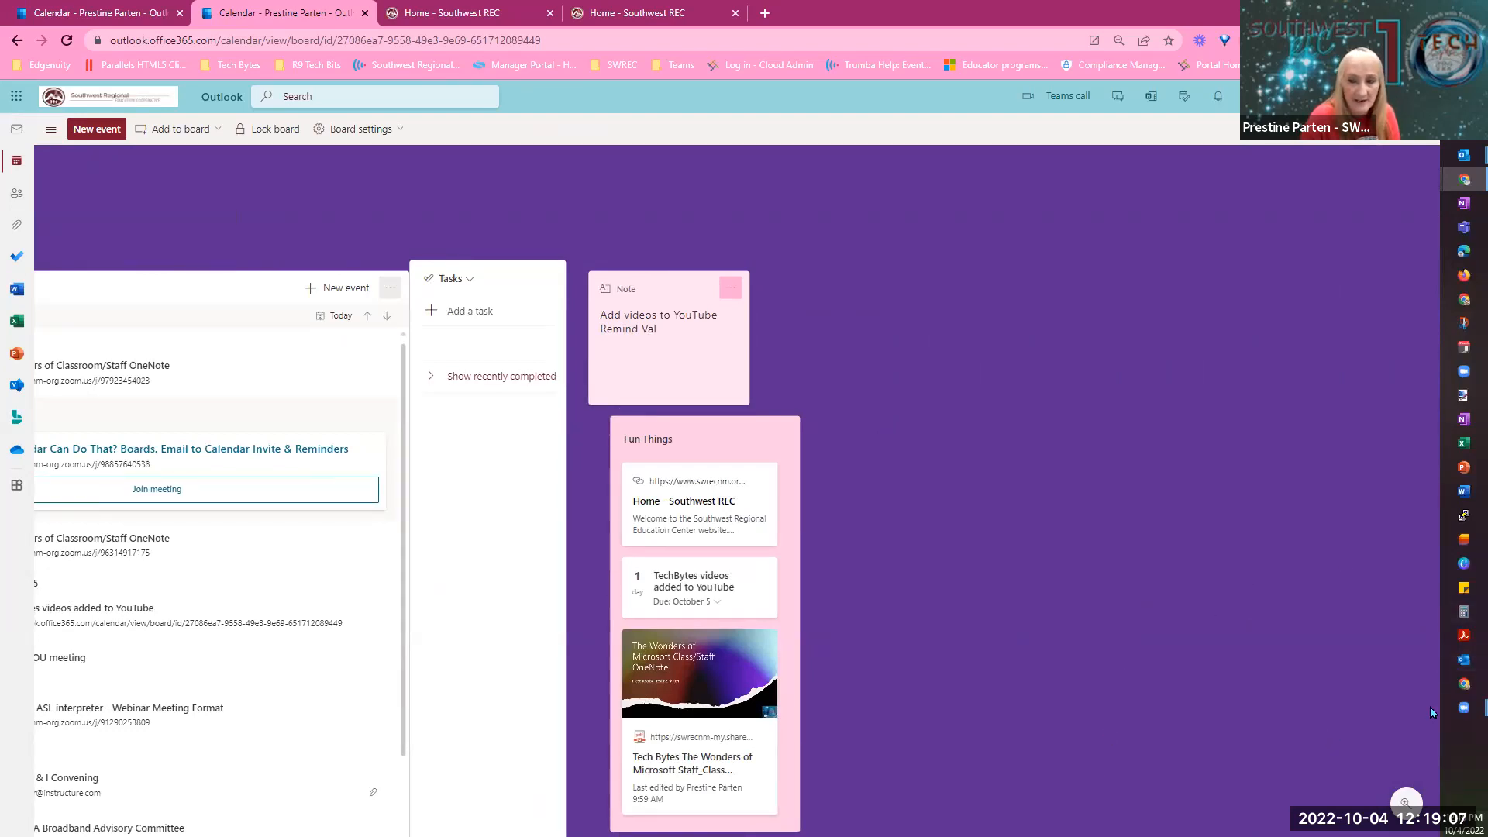
drag(910, 477, 1241, 769)
drag(1024, 89, 654, 435)
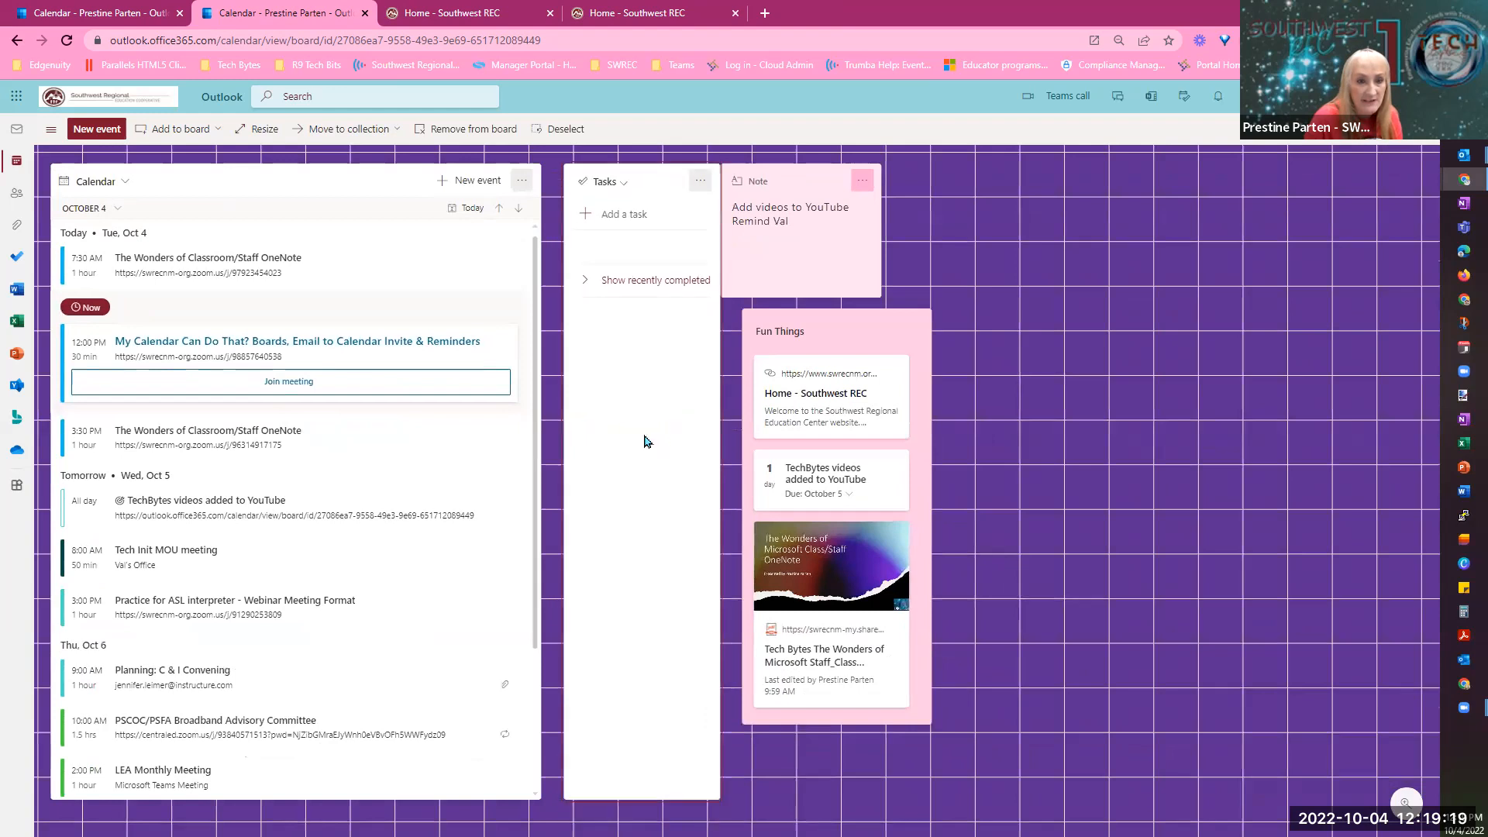
Shorten the Tasks card to slightly below its Show recently completed entry and place the Fun Things collection directly beneath it.
drag(662, 798, 671, 364)
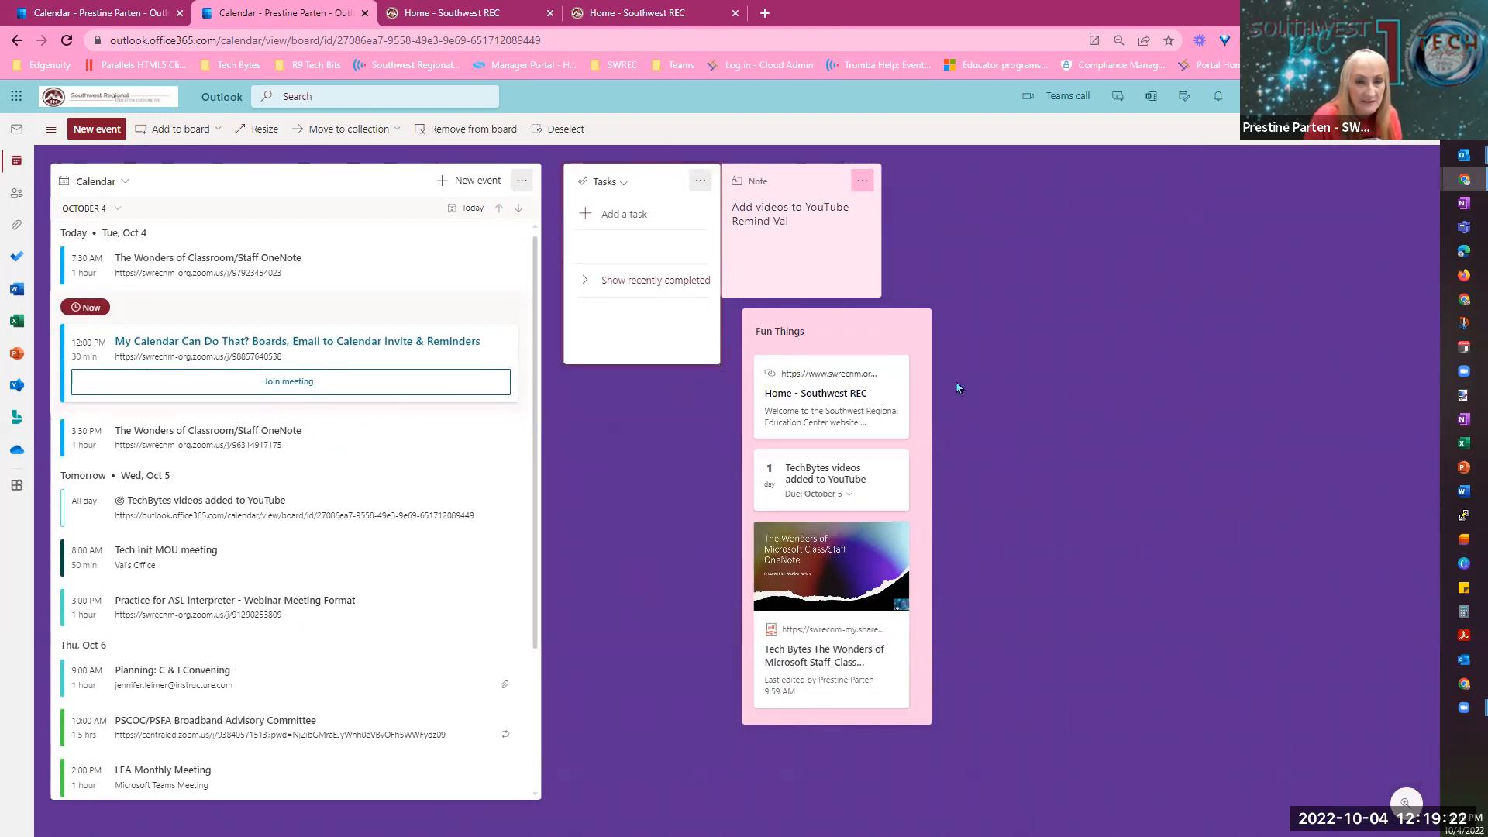
click(852, 332)
drag(927, 364, 750, 436)
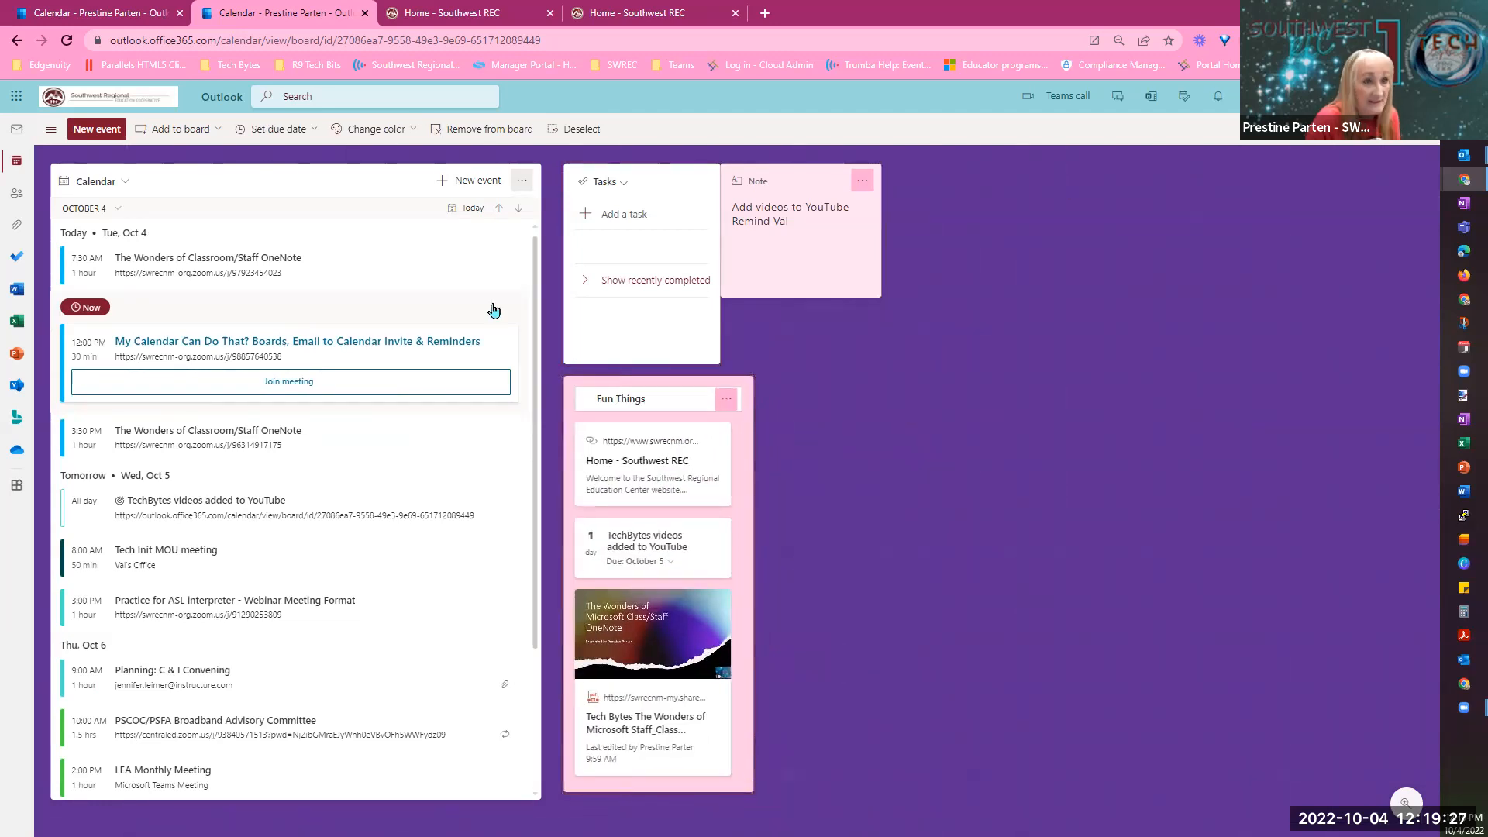
Add a weather card to the board for the location 88030 Deming, New Mexico.
click(218, 130)
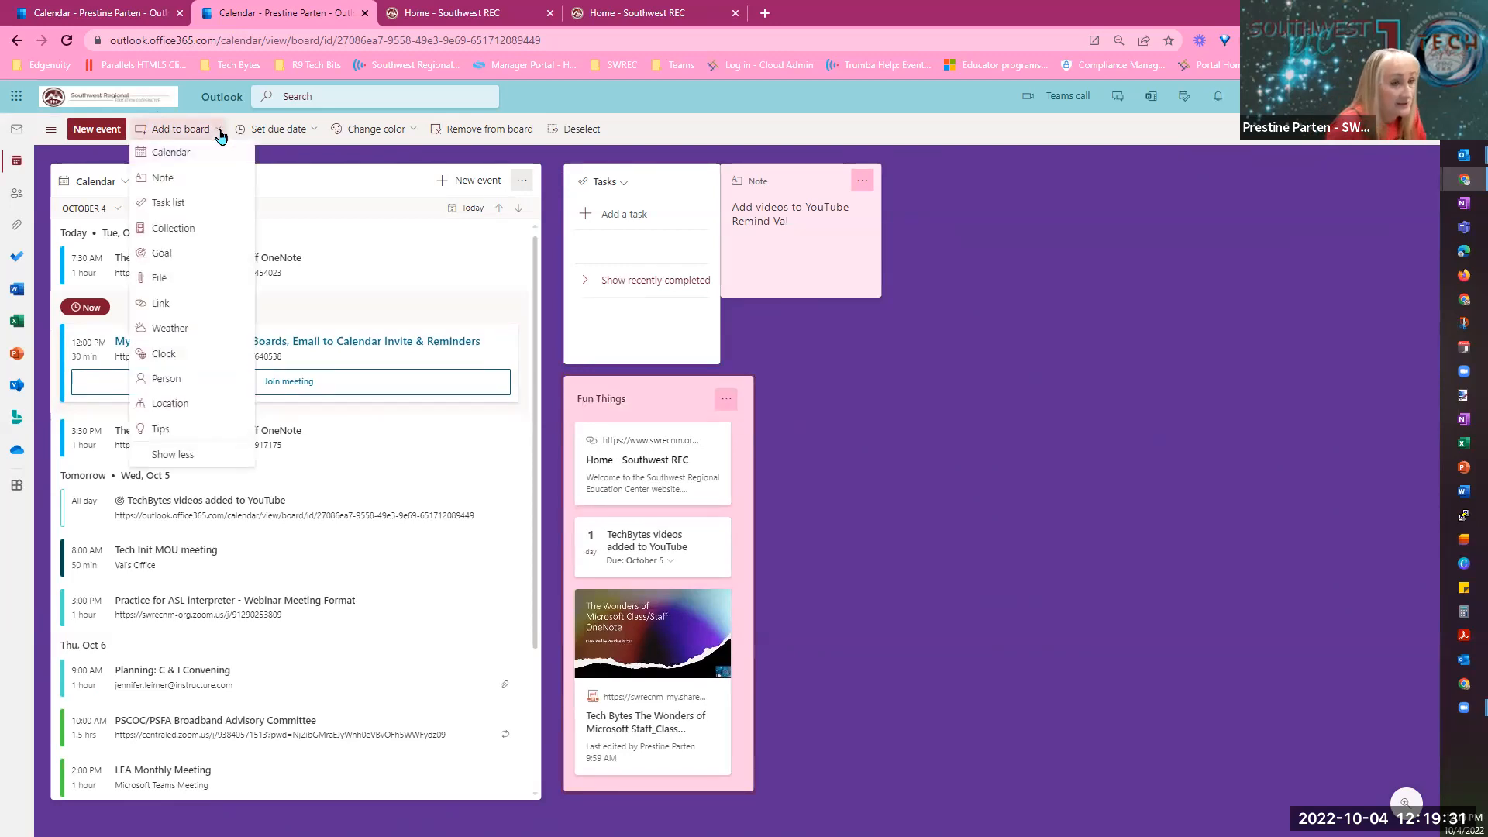
click(160, 329)
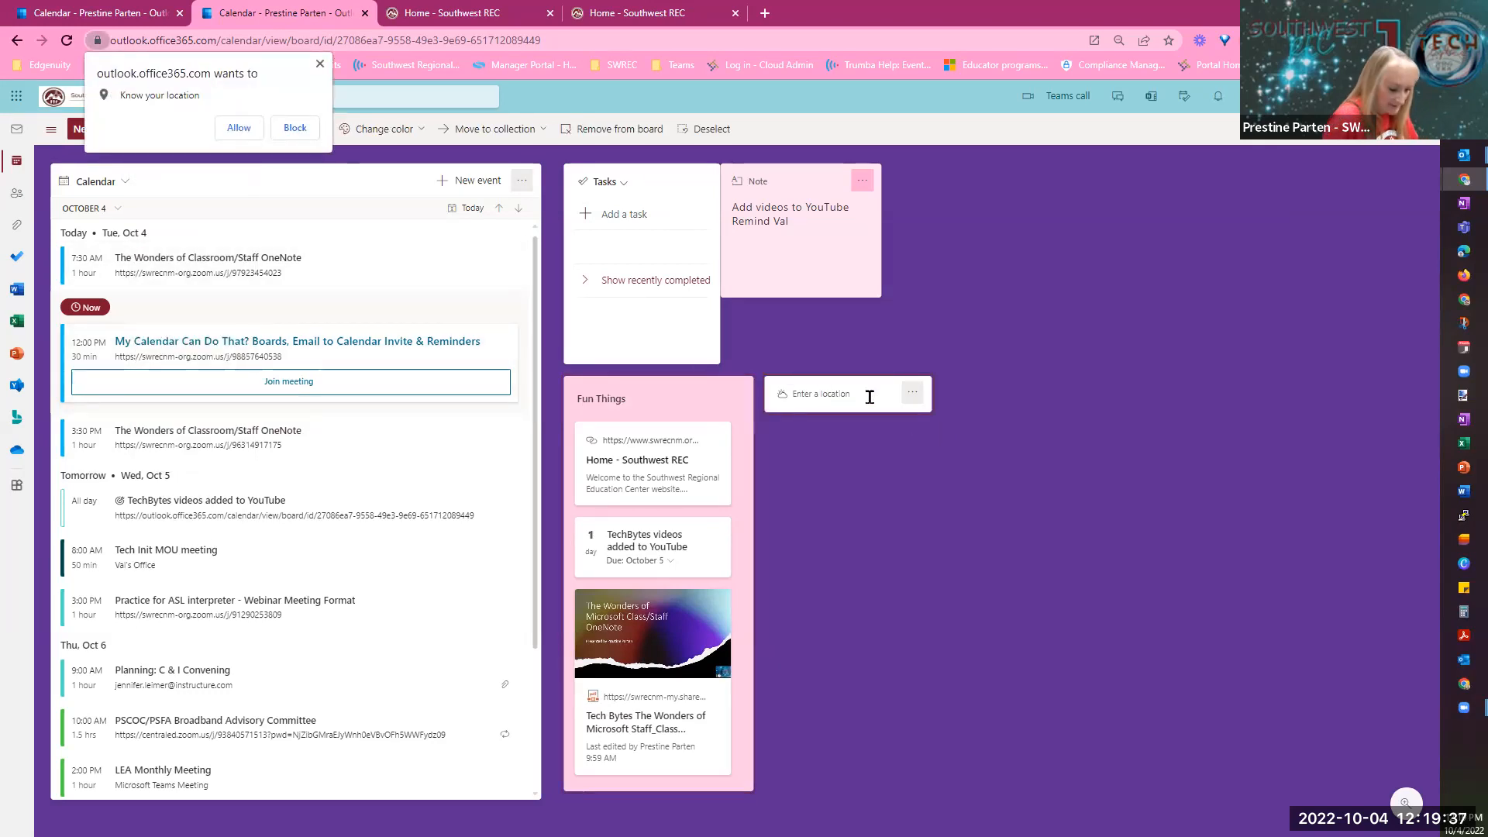
text(88030)
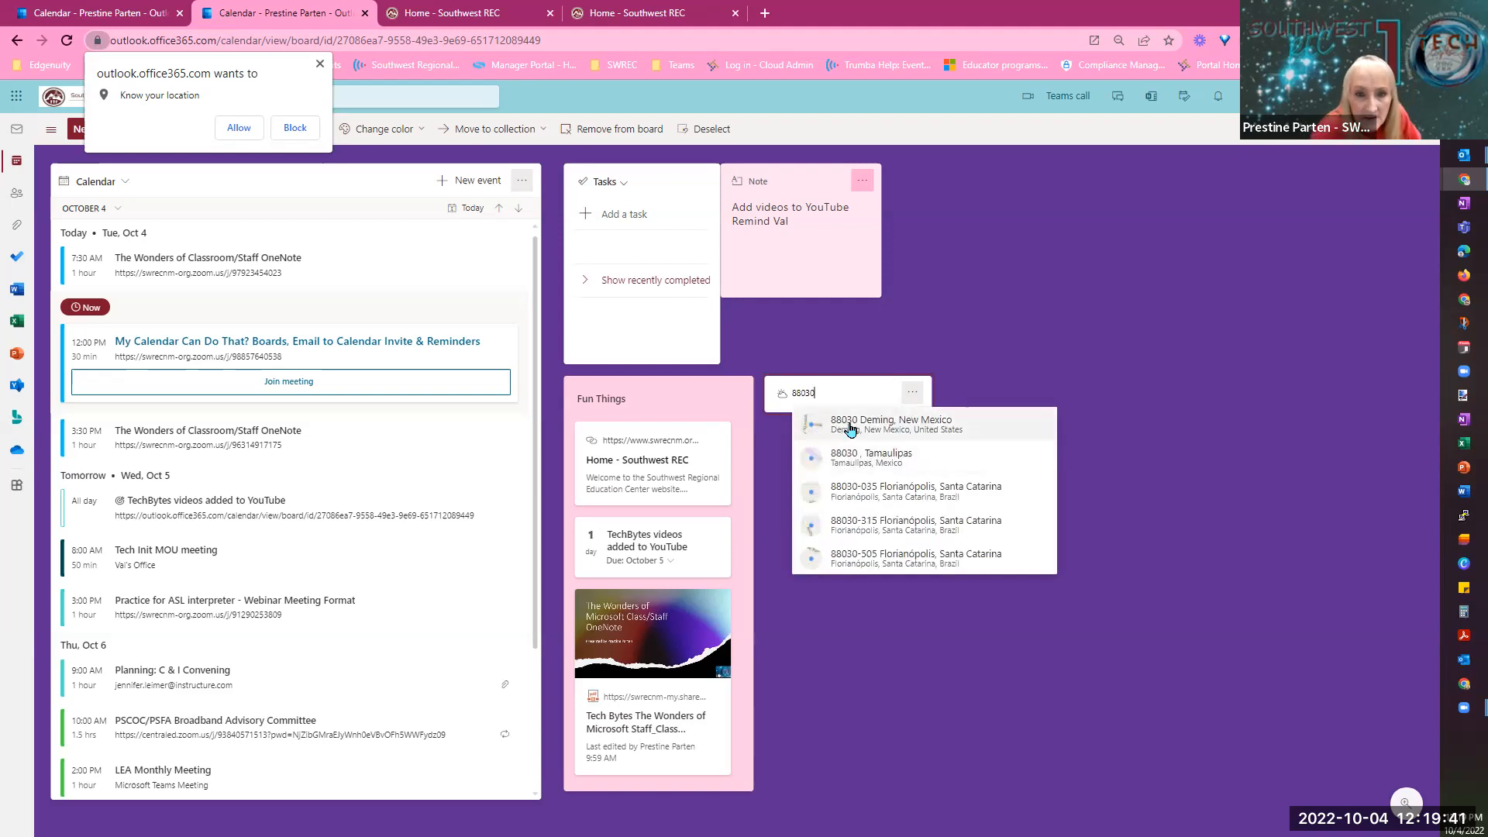
click(845, 425)
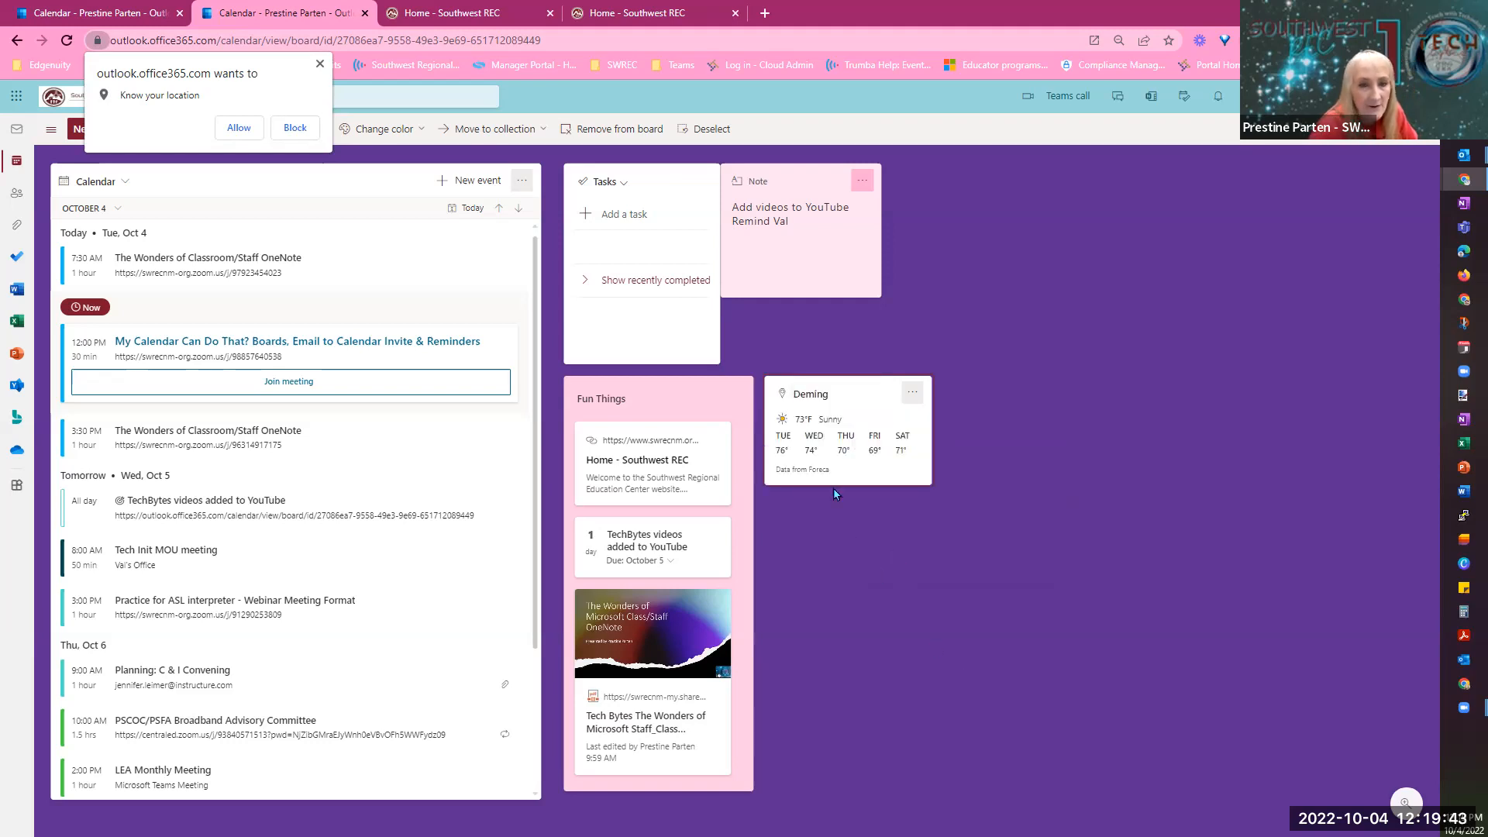
Place the Deming weather card beside the note, level with its upper edge, and dismiss the browser's location request.
drag(851, 395, 991, 181)
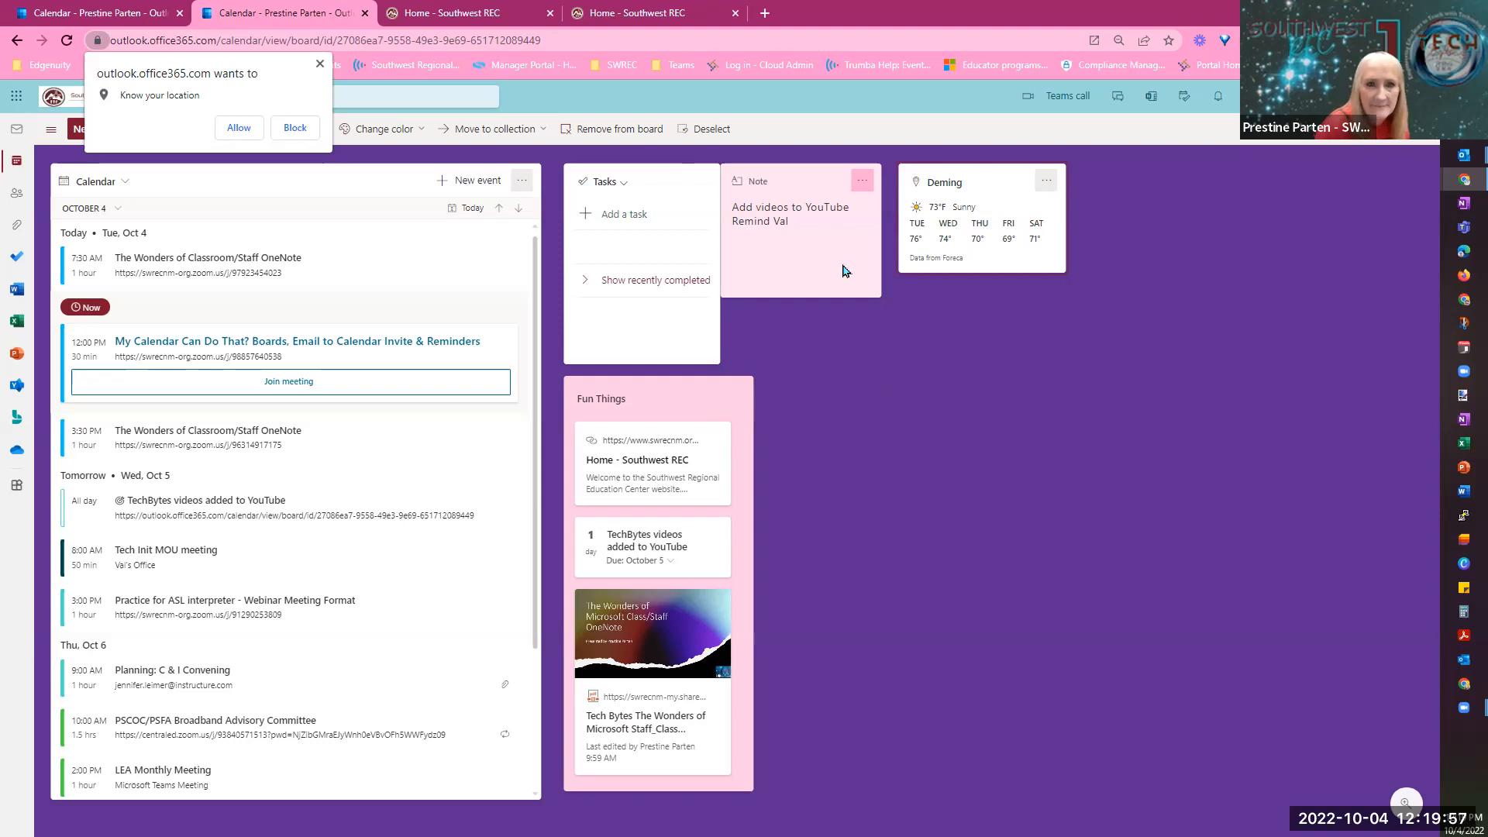
click(830, 209)
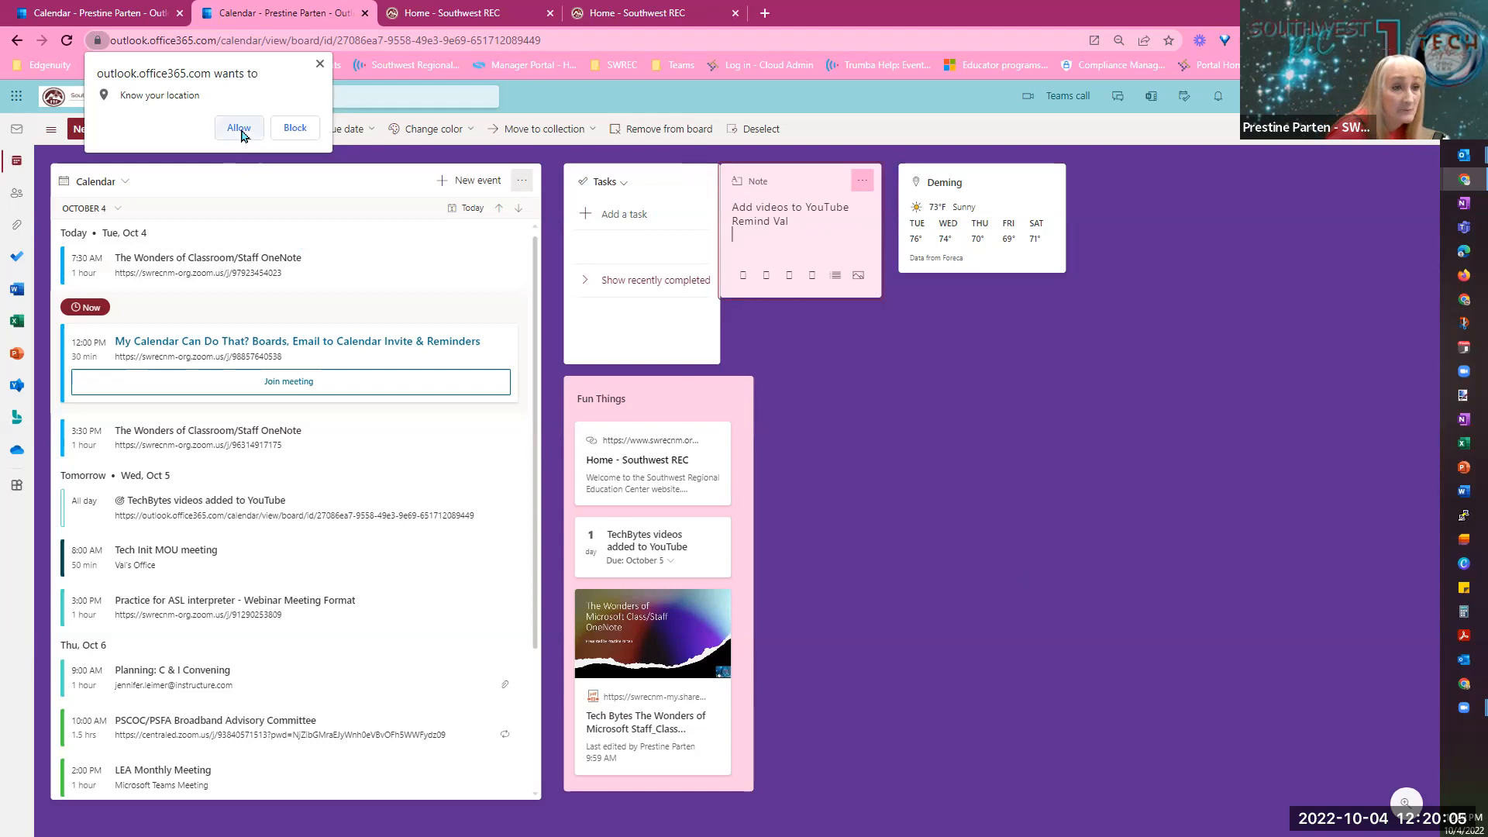
click(321, 64)
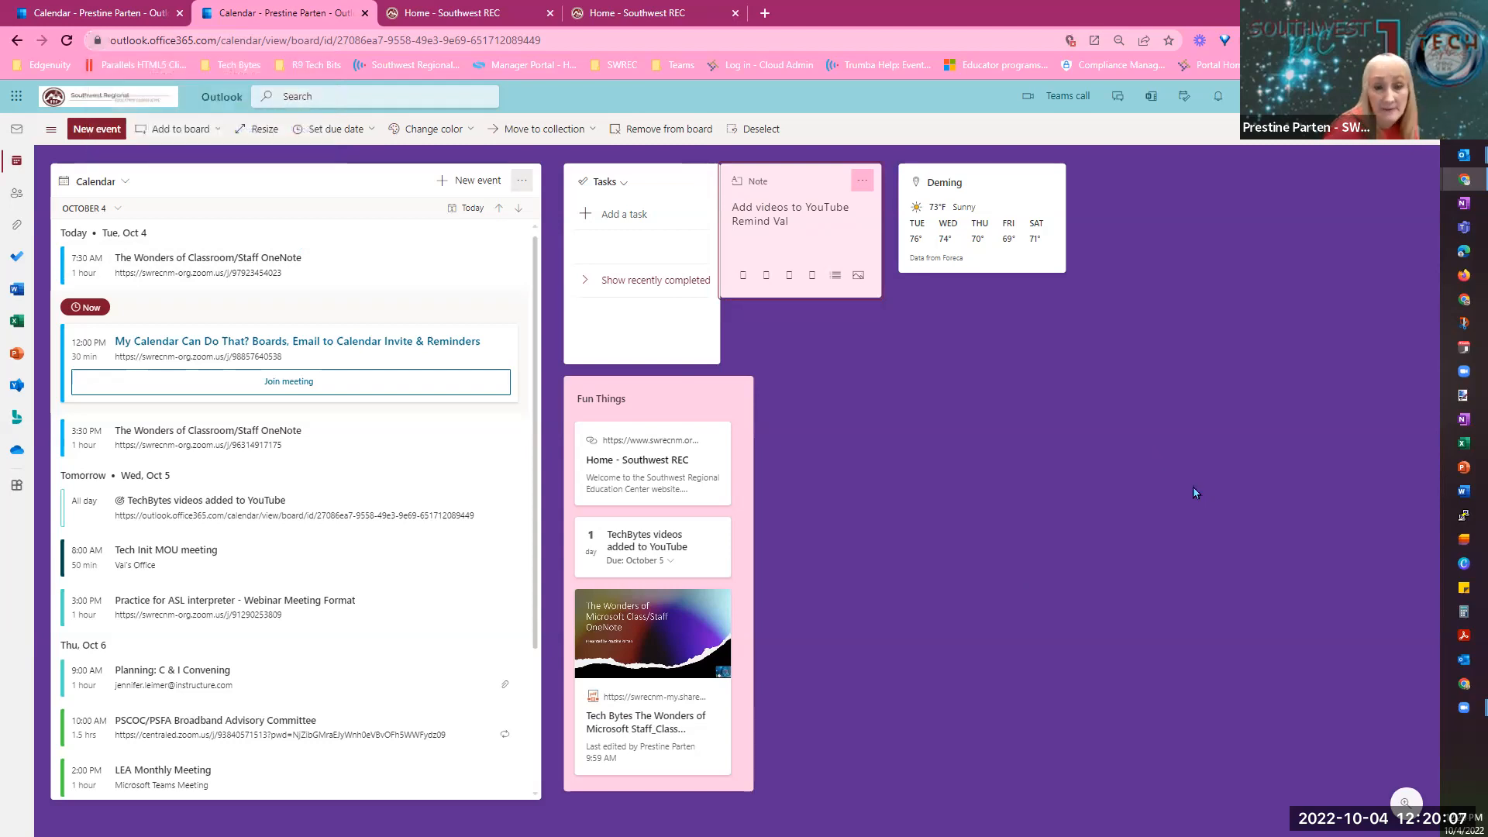
Add a clock card with the city Deming, New Mexico, and place it just below the note.
click(215, 127)
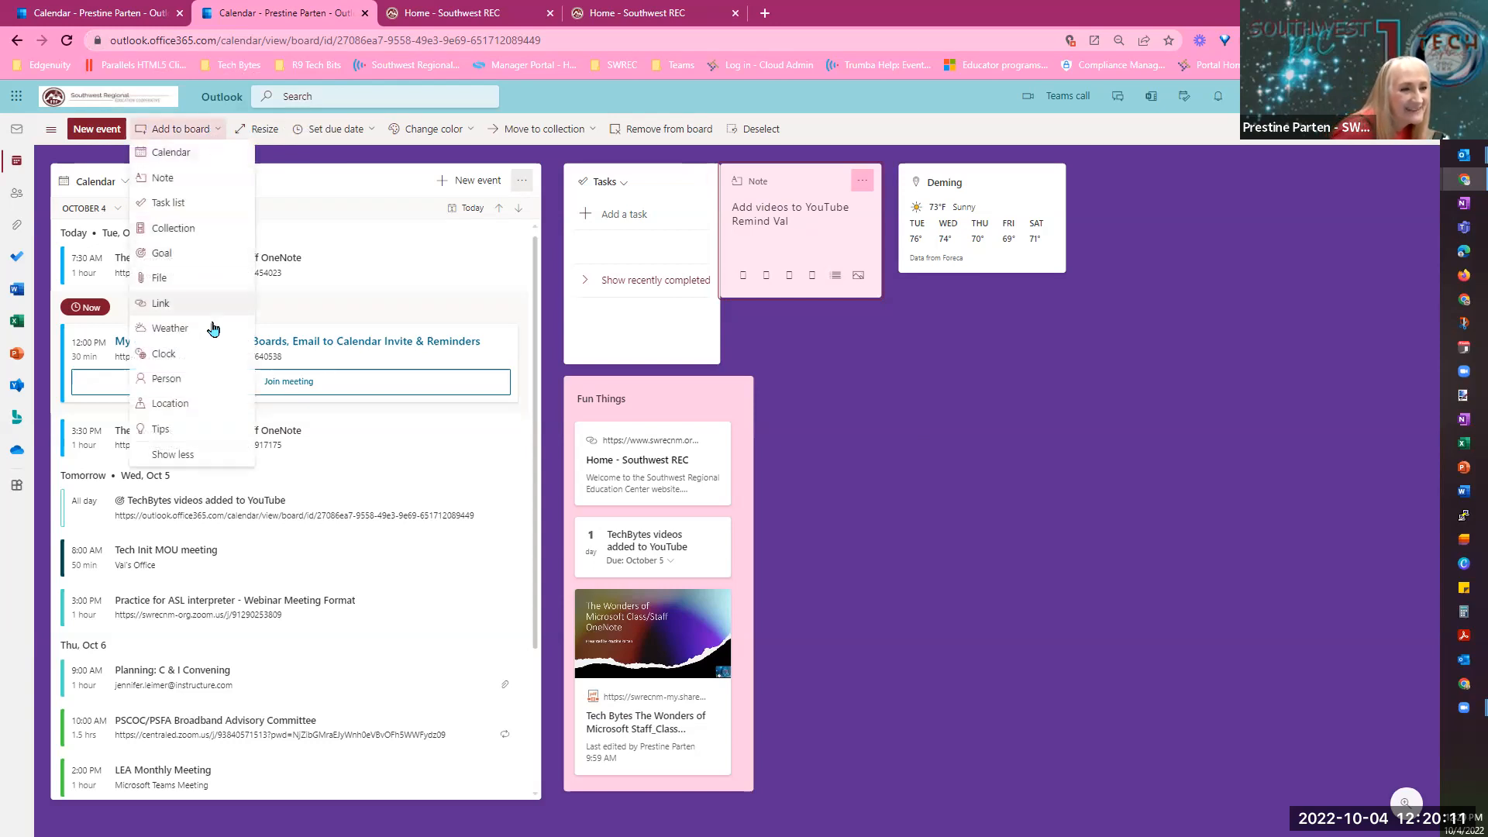
click(171, 358)
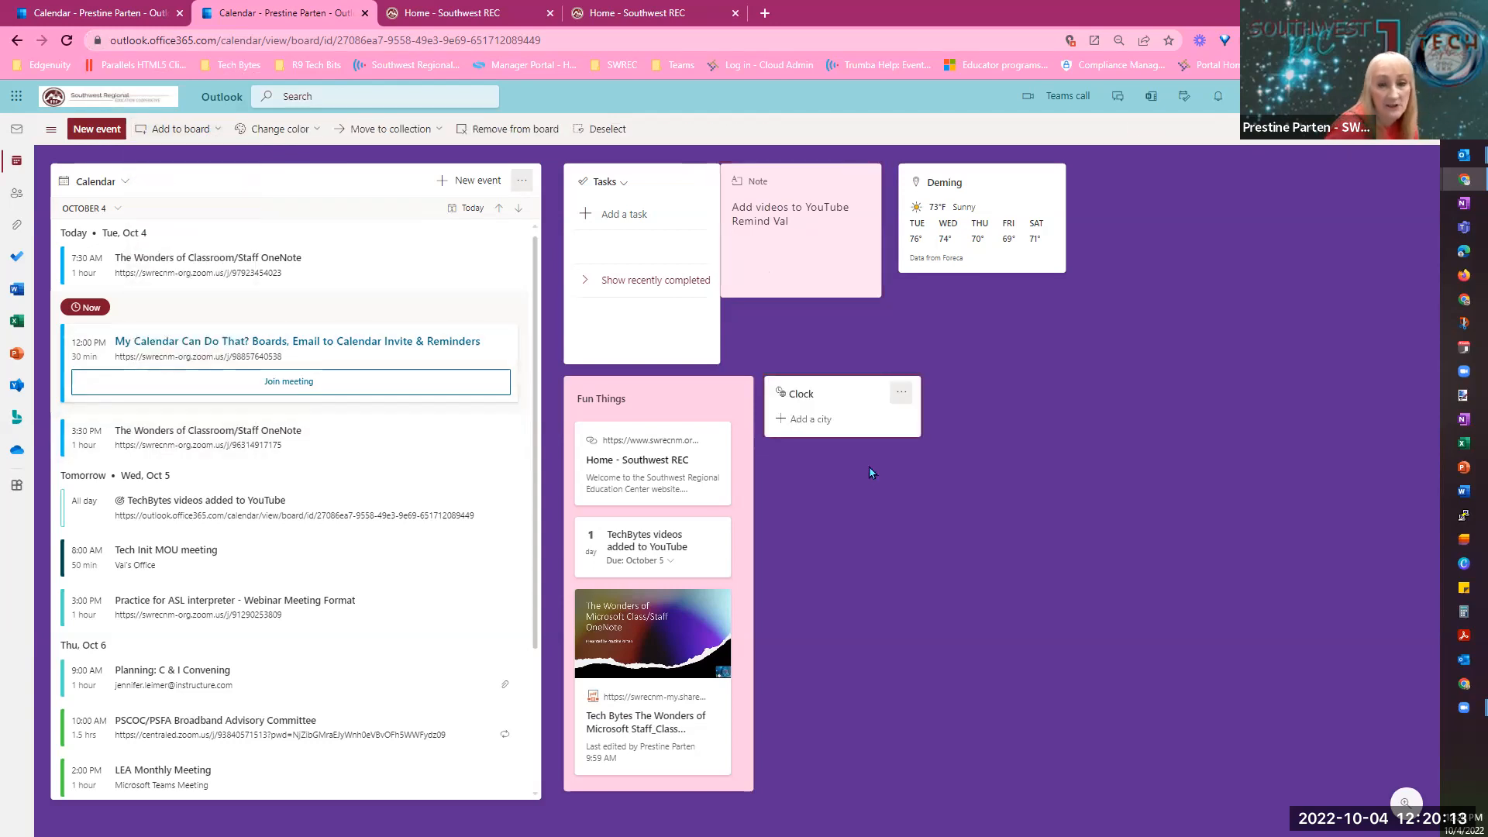
text(Deming, NM)
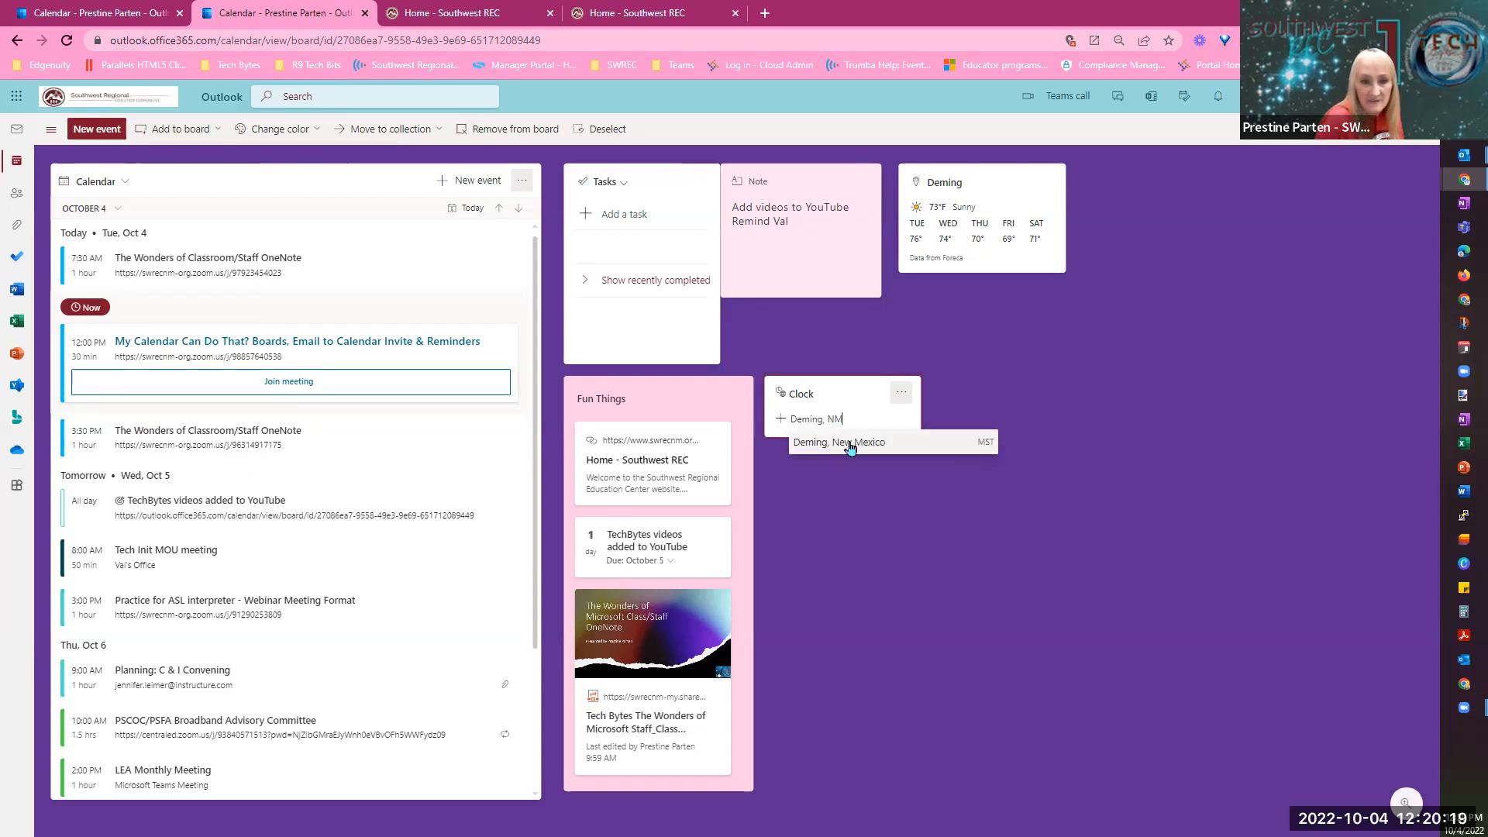
click(842, 442)
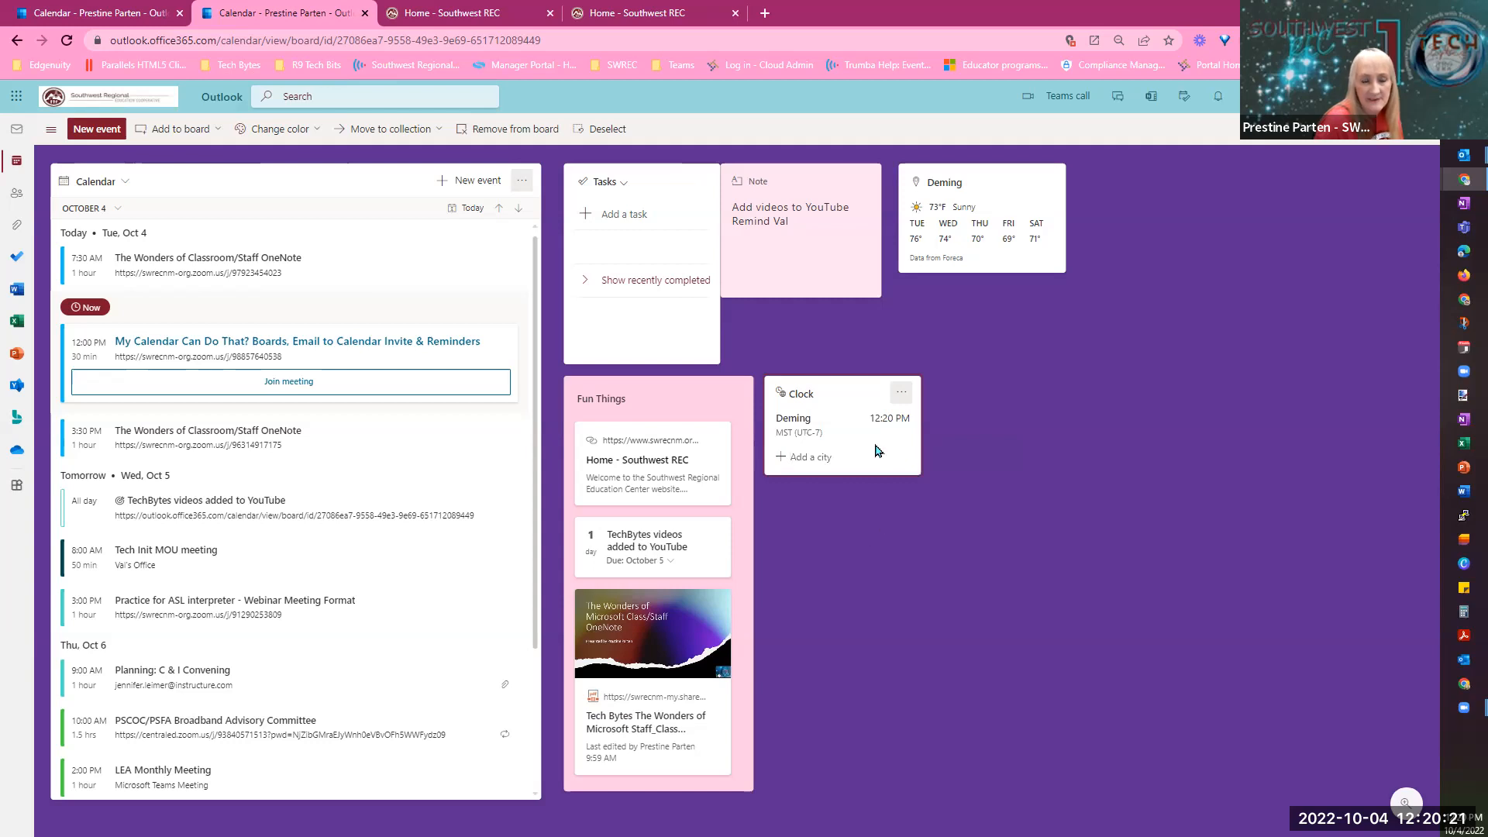
drag(845, 391, 845, 324)
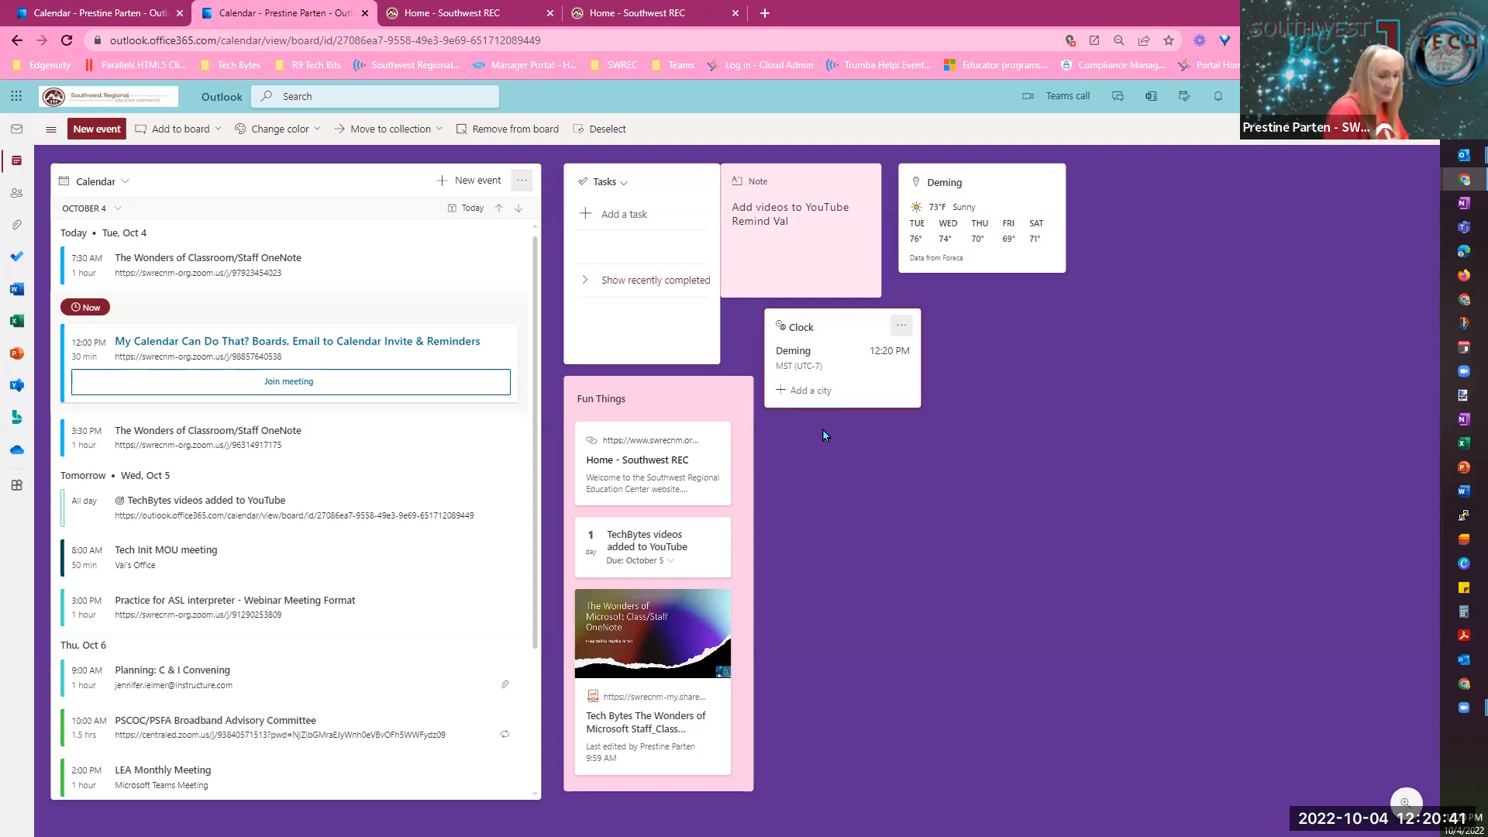
text(Phoenix)
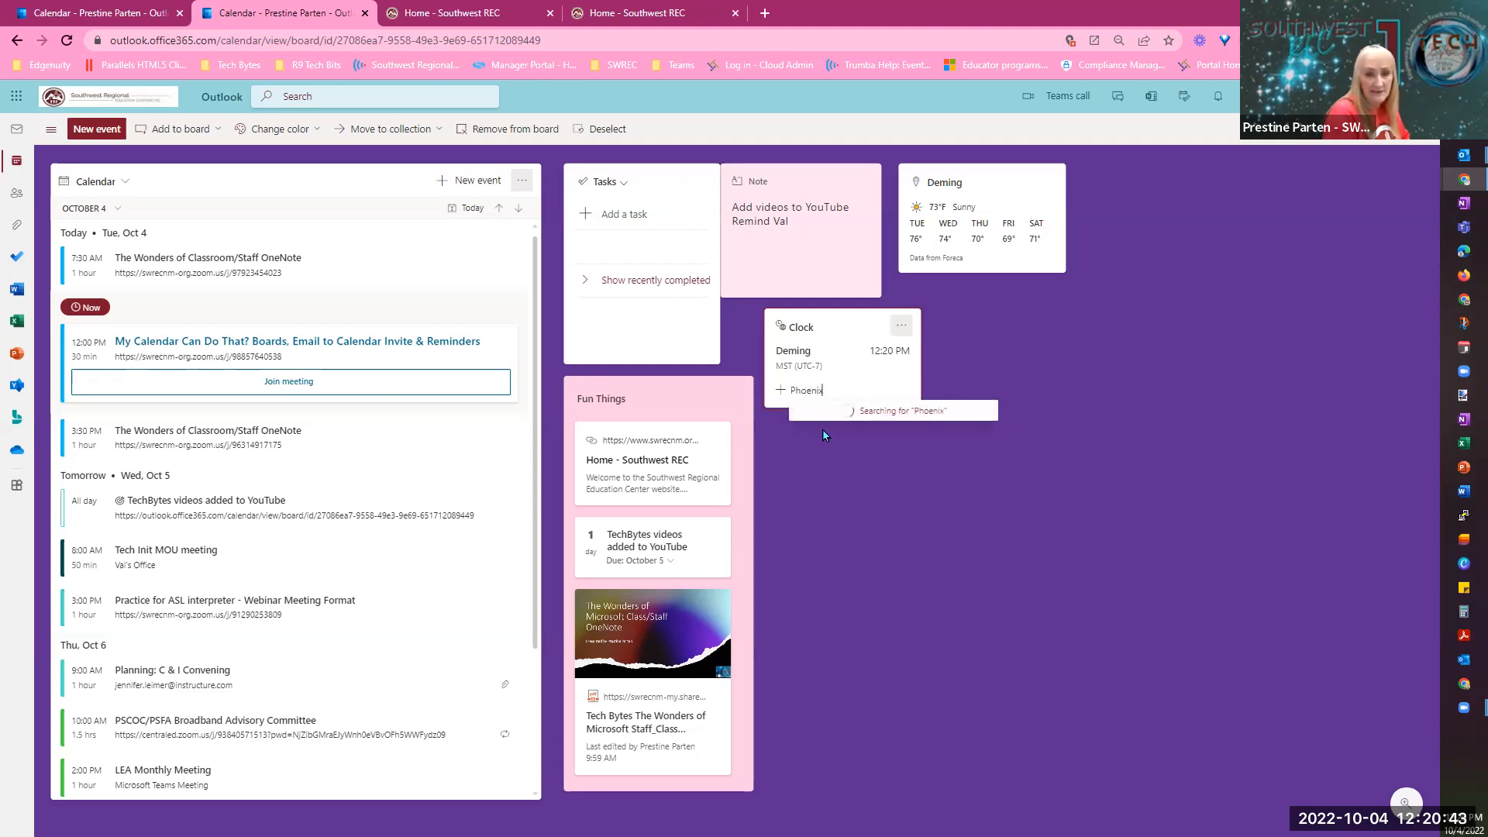
key(Return)
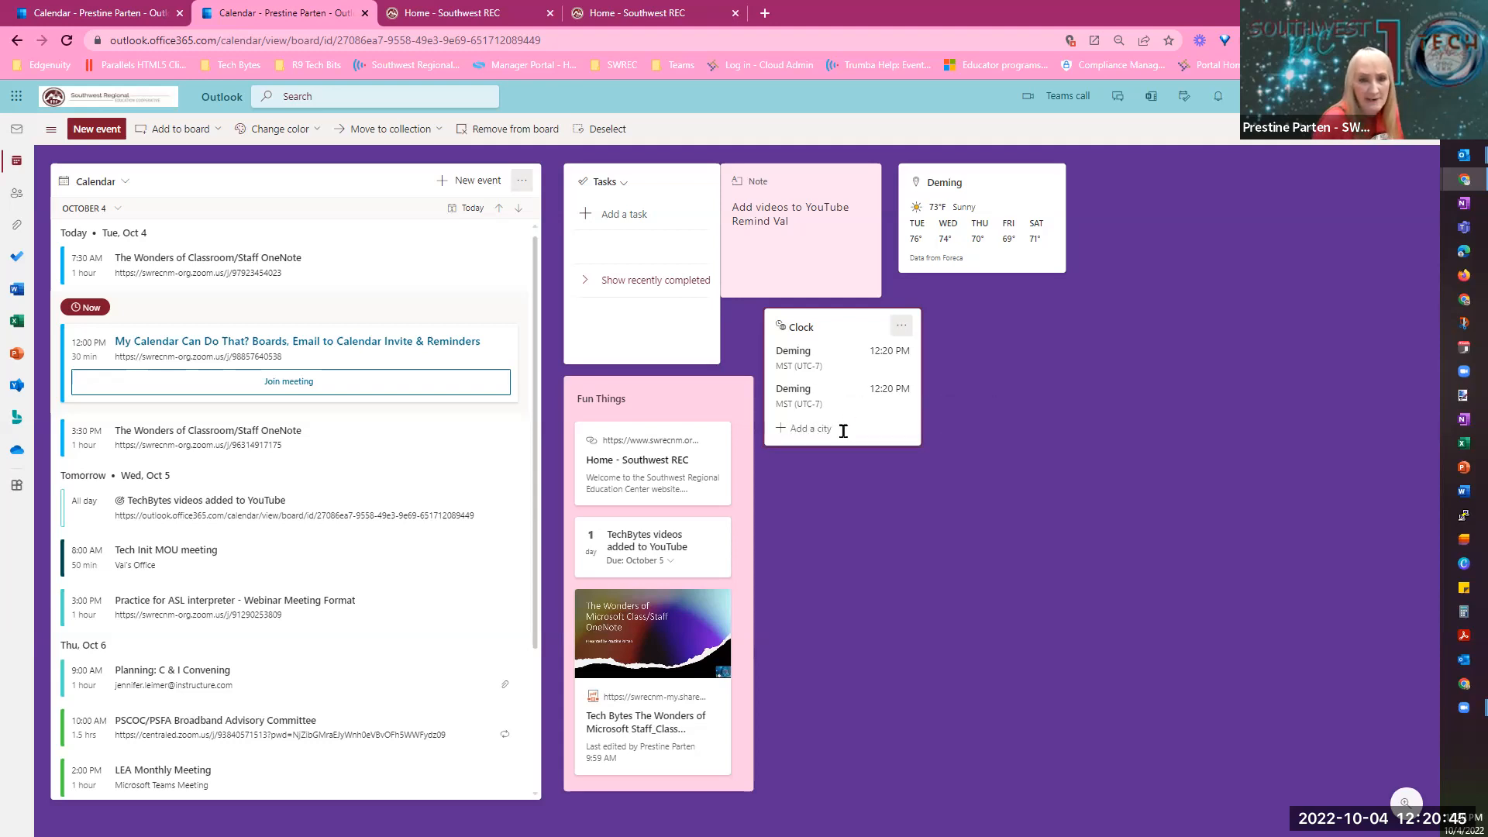
mouse_move(803, 399)
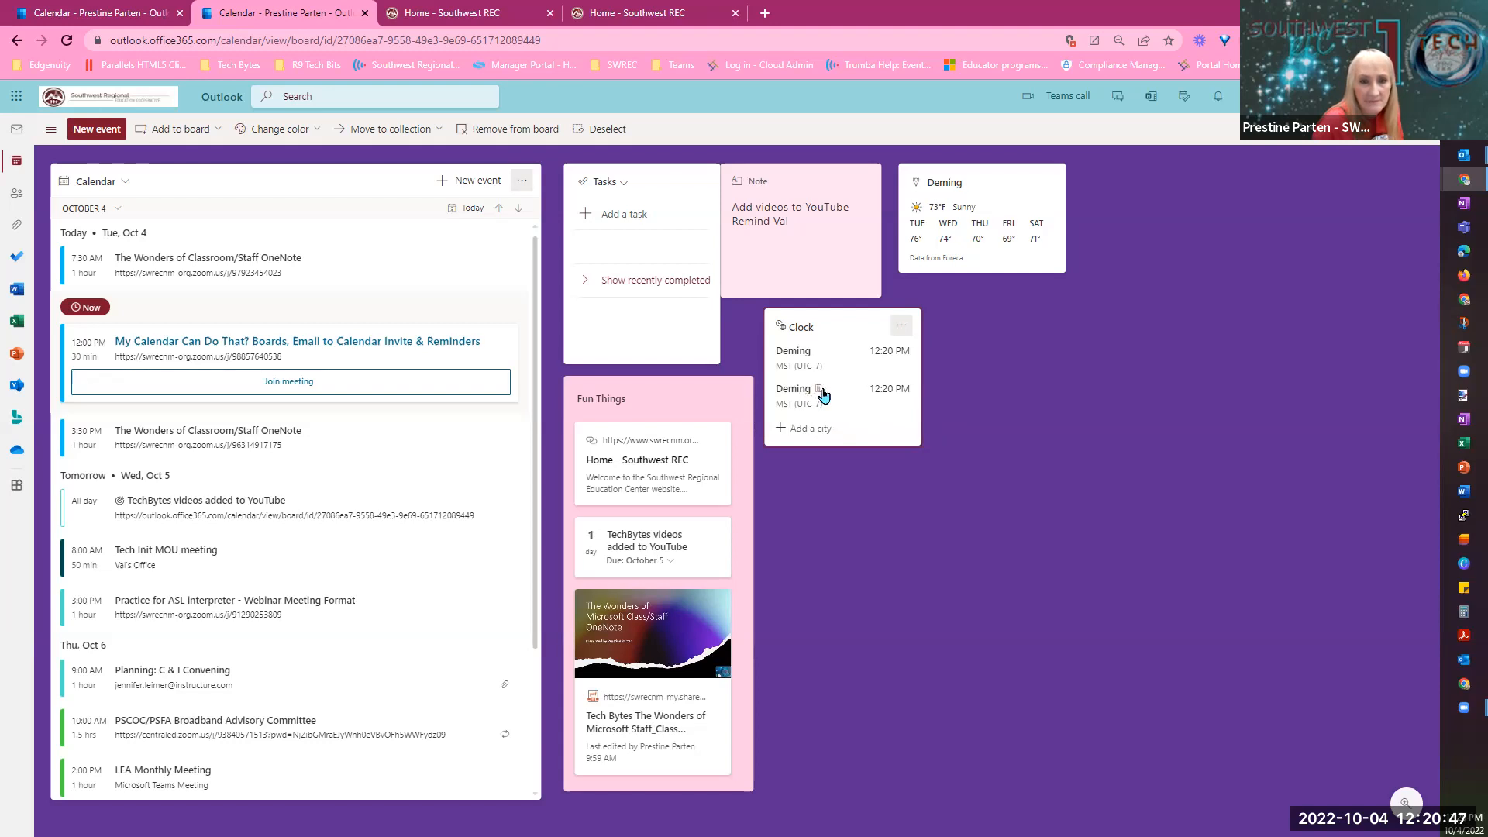
click(819, 389)
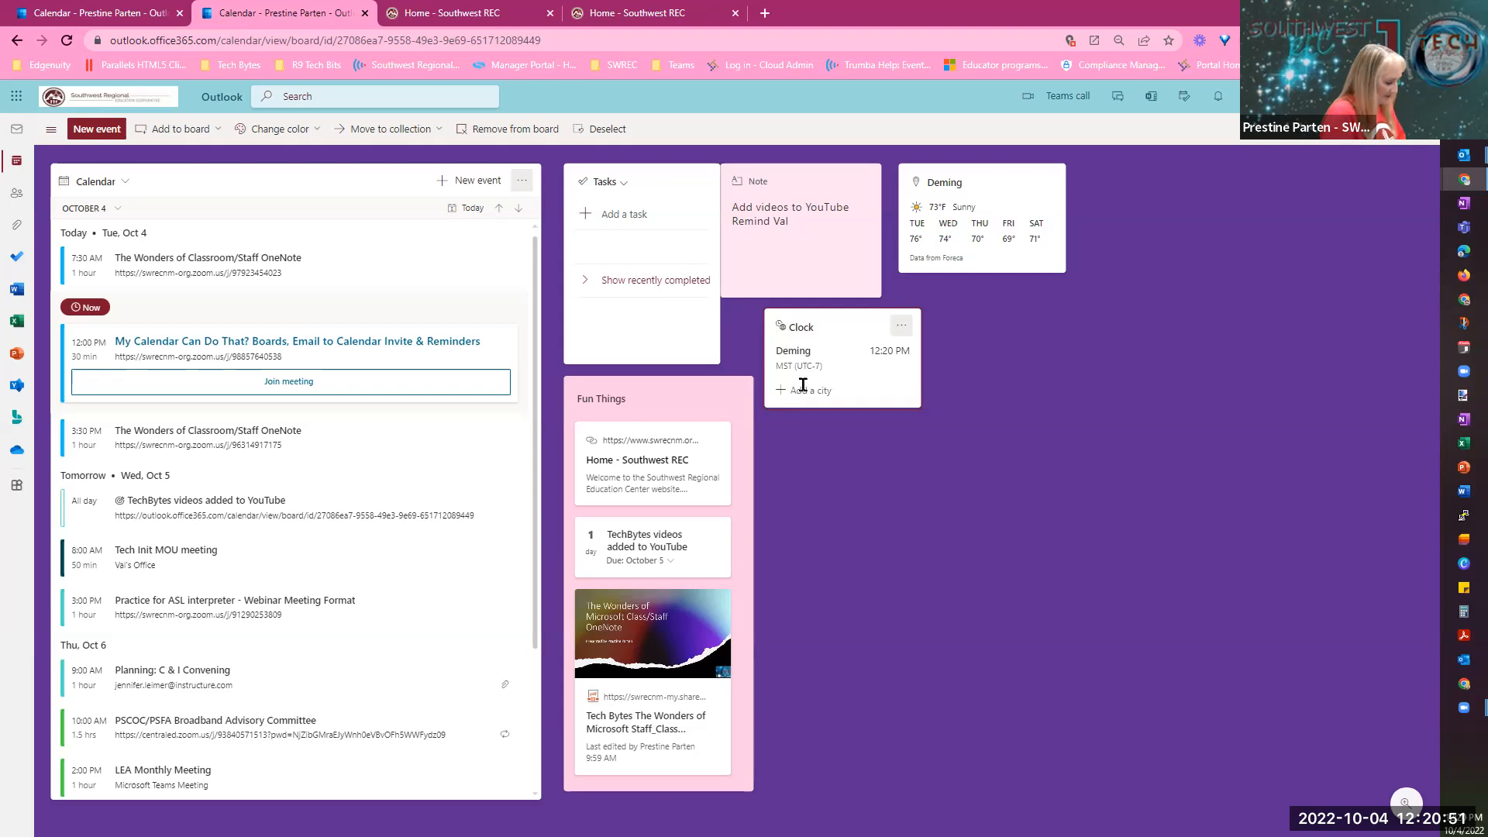
Add Phoenix, Arizona as a second city on the clock card.
click(803, 388)
text(Phoenix)
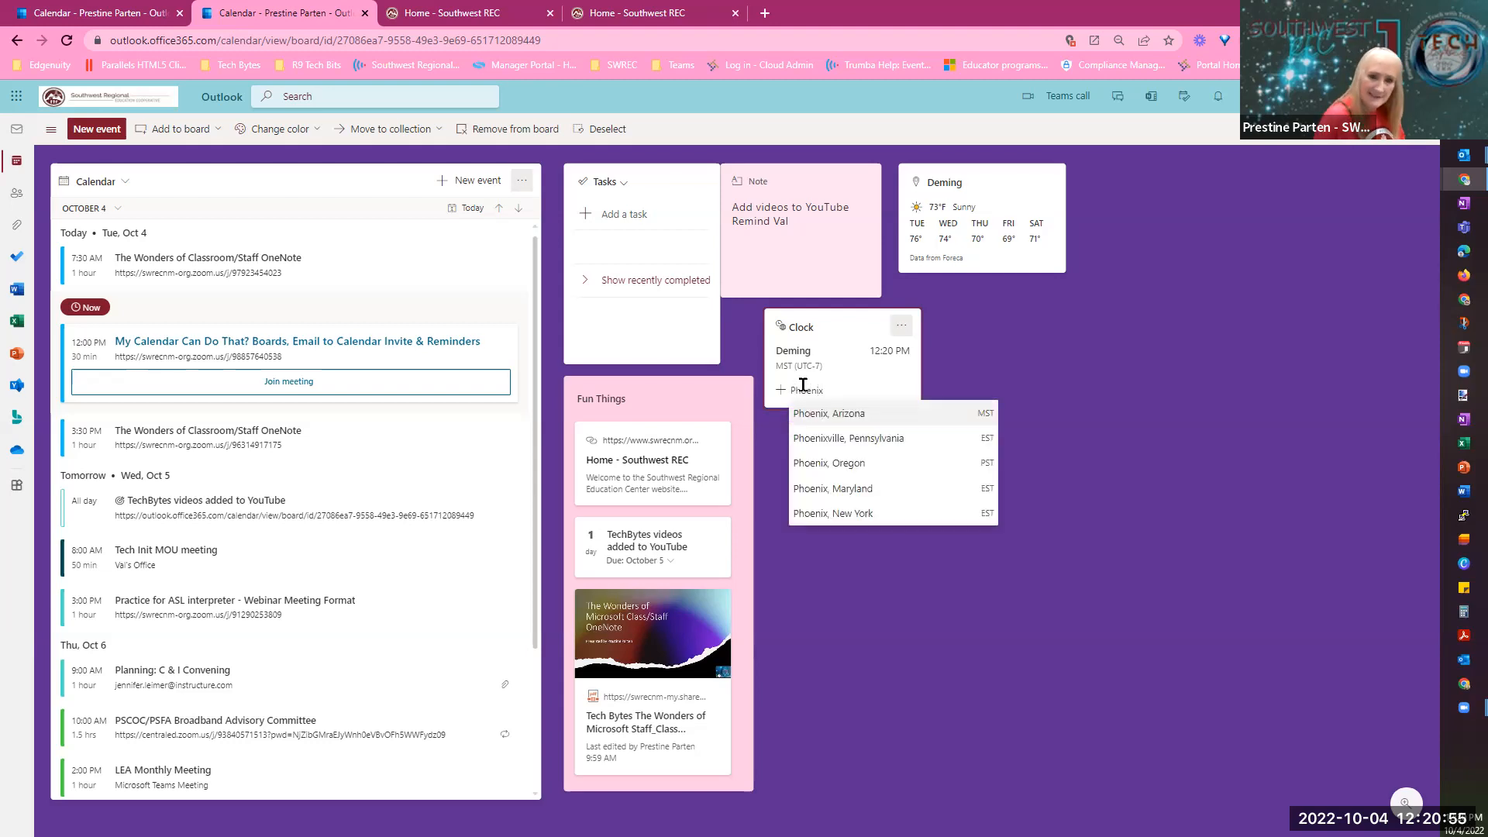
click(836, 415)
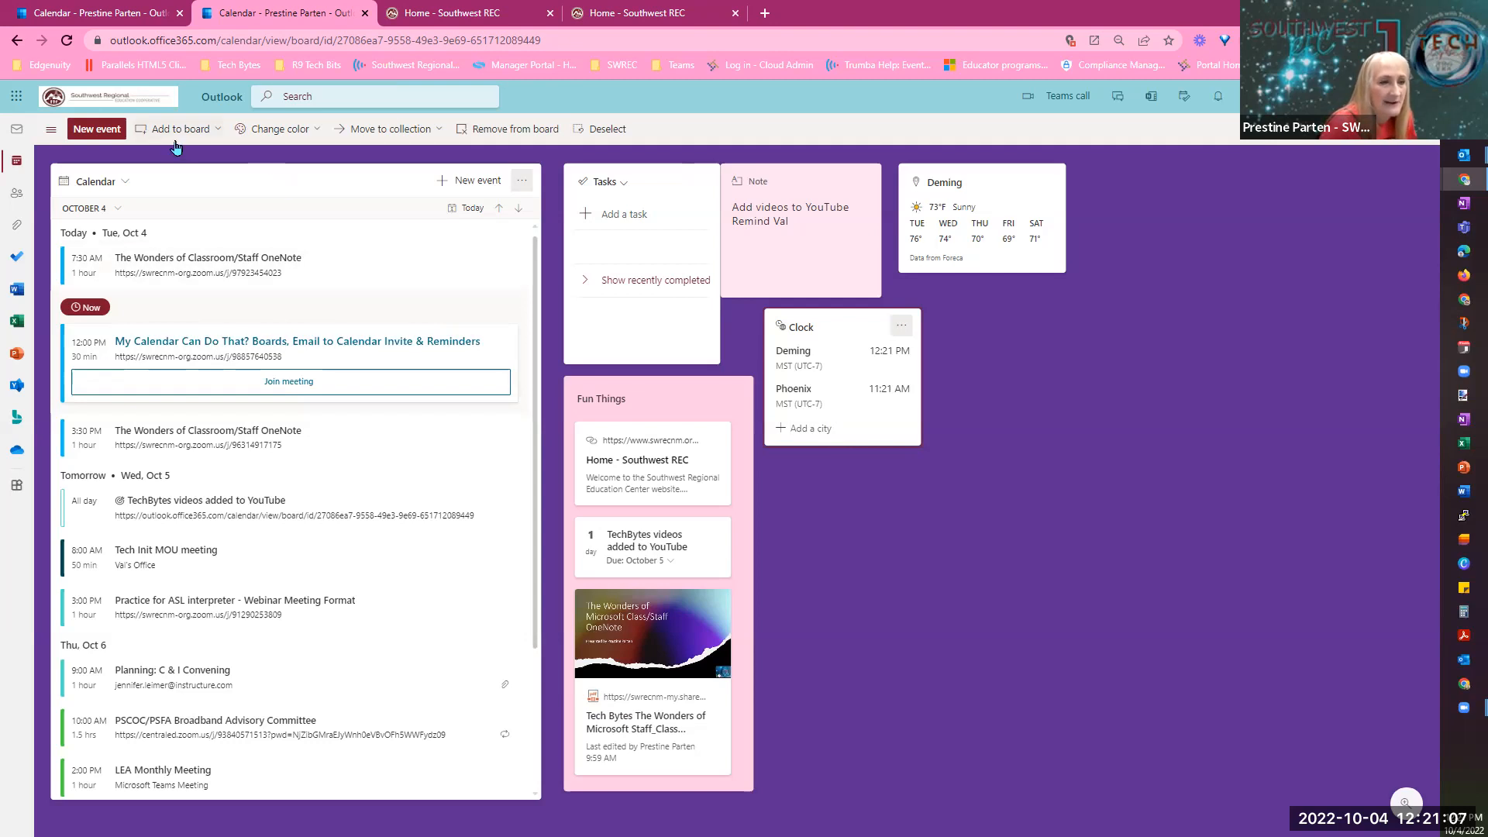
Add a person card to the board, searching by the contact's first name and choosing the first match.
click(218, 132)
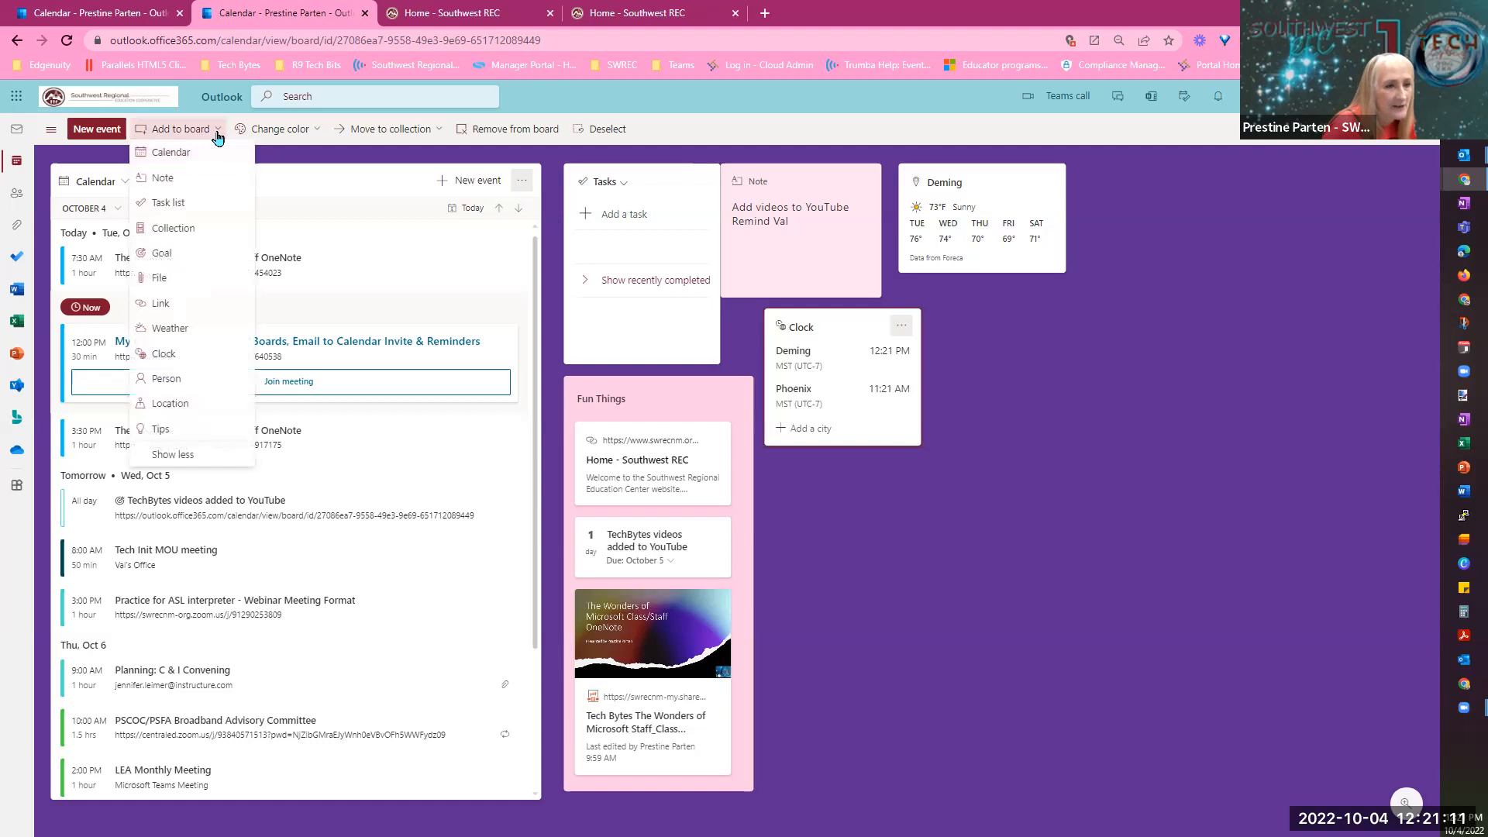
click(149, 385)
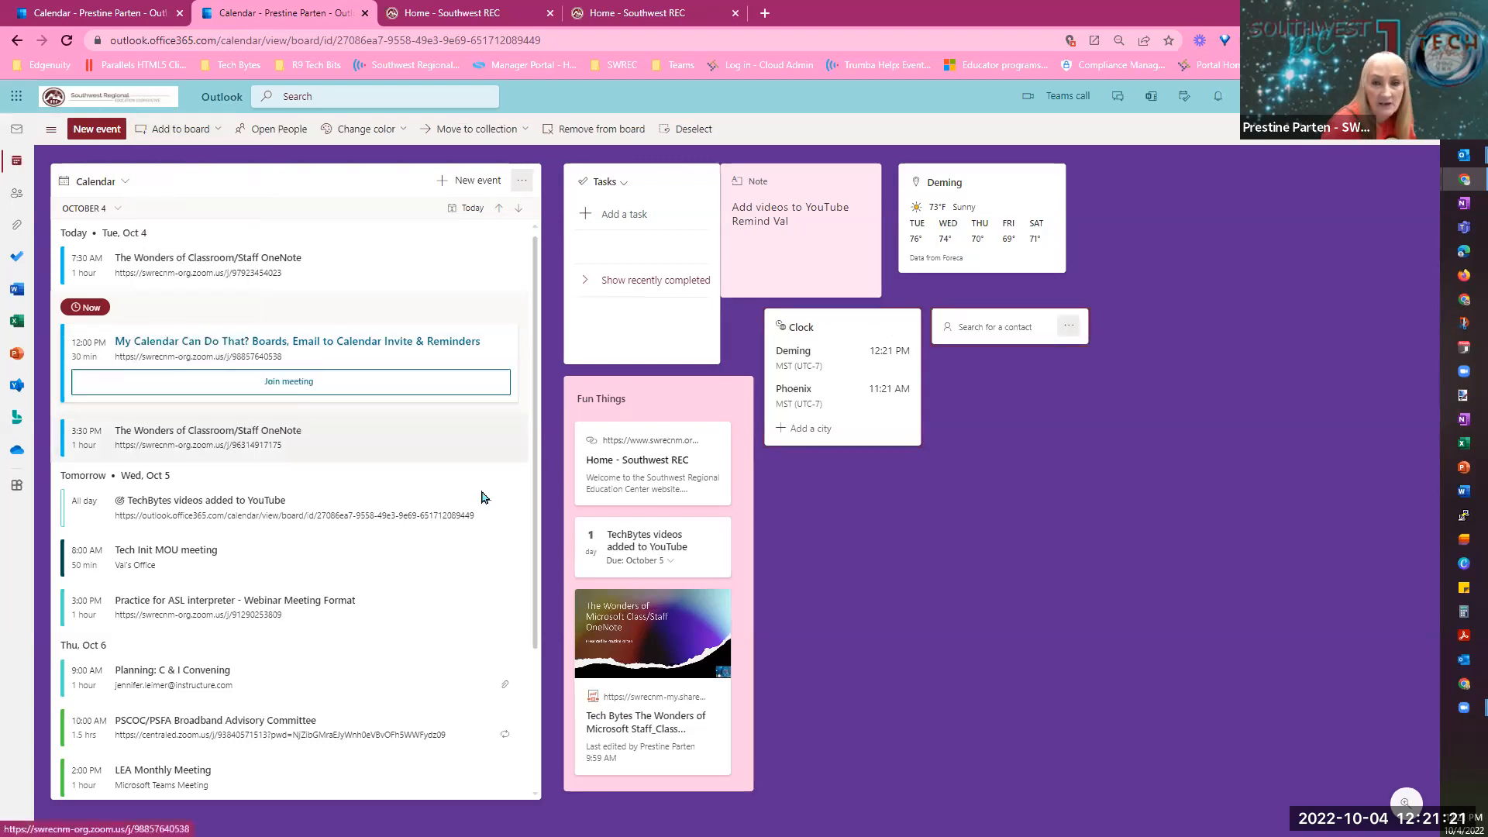
text(Trent)
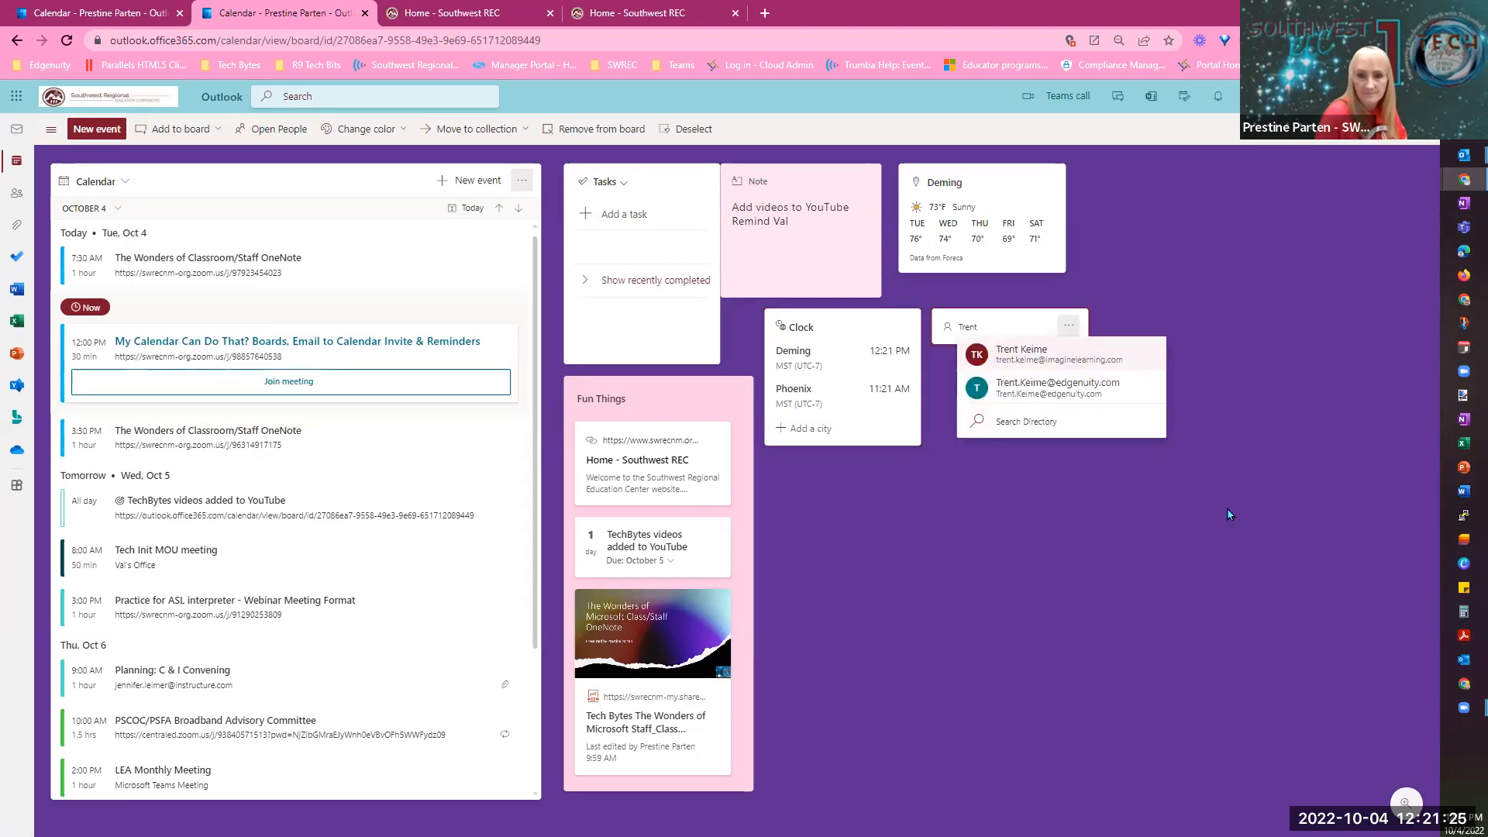
click(1039, 362)
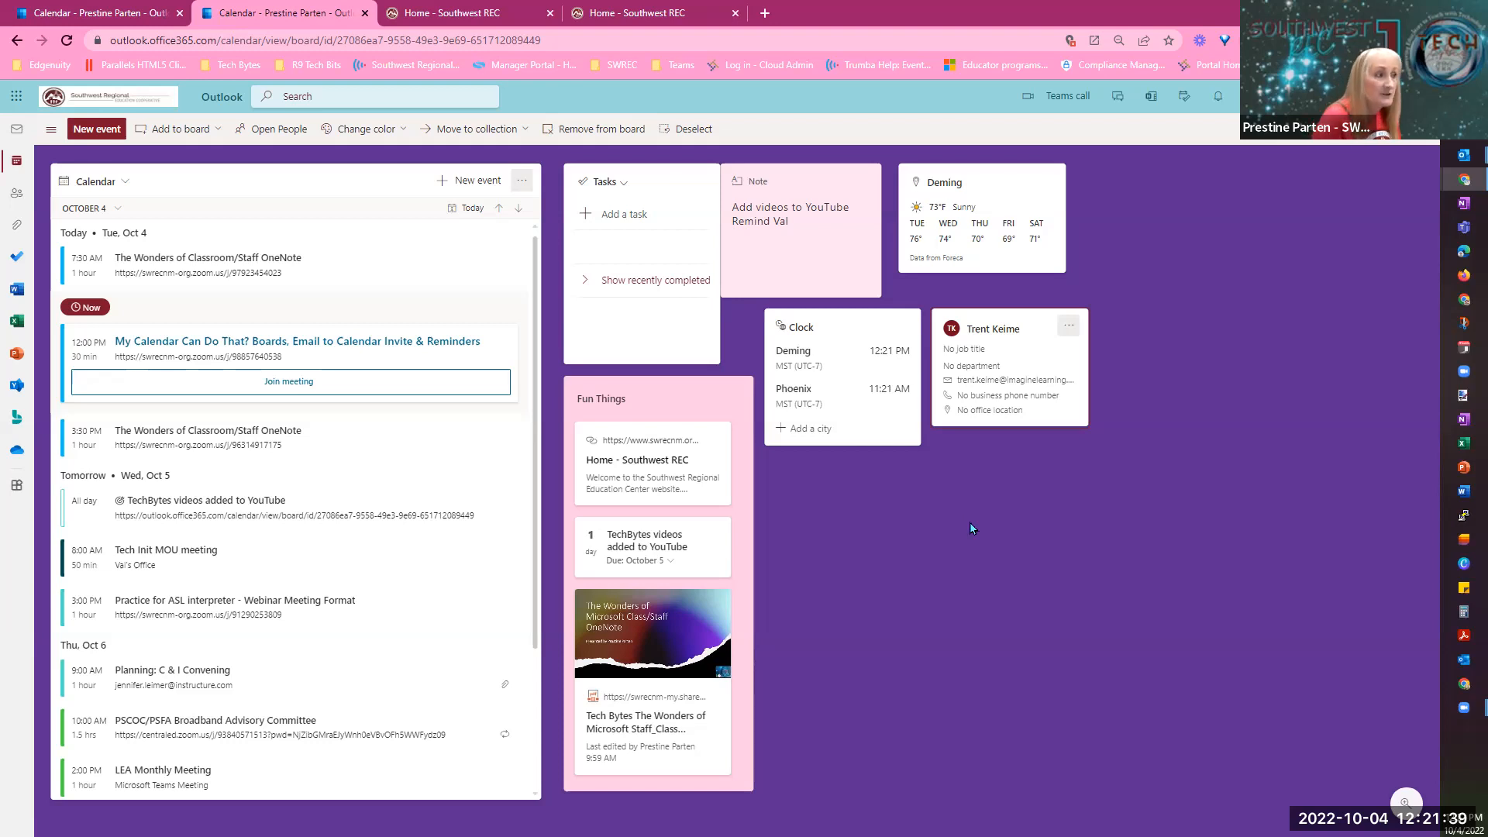
Add a location card to the board, searching for Paris France and choosing Paris France Hotel, and dismiss the browser's location request.
click(178, 133)
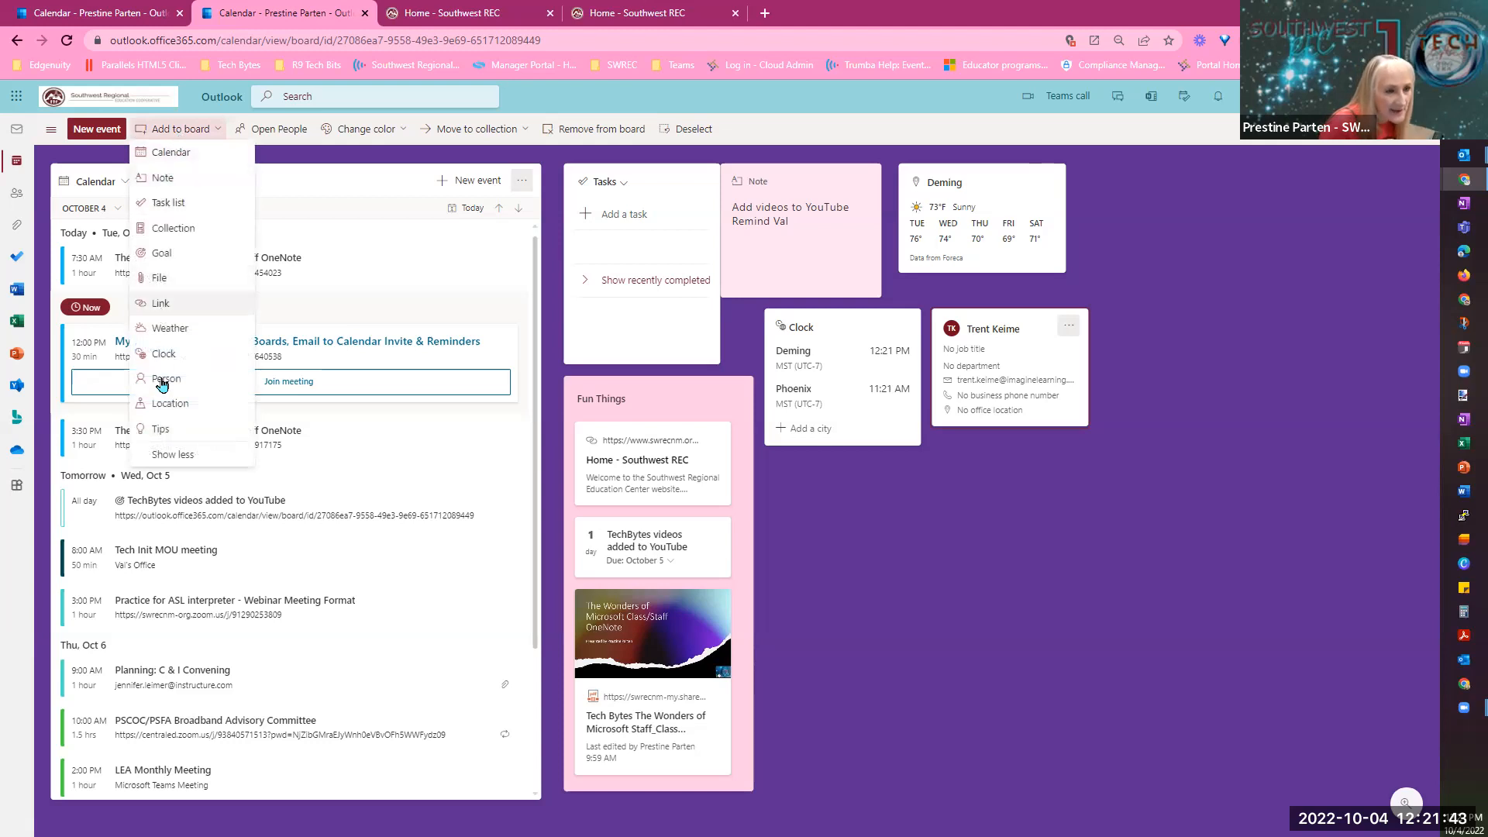
click(186, 407)
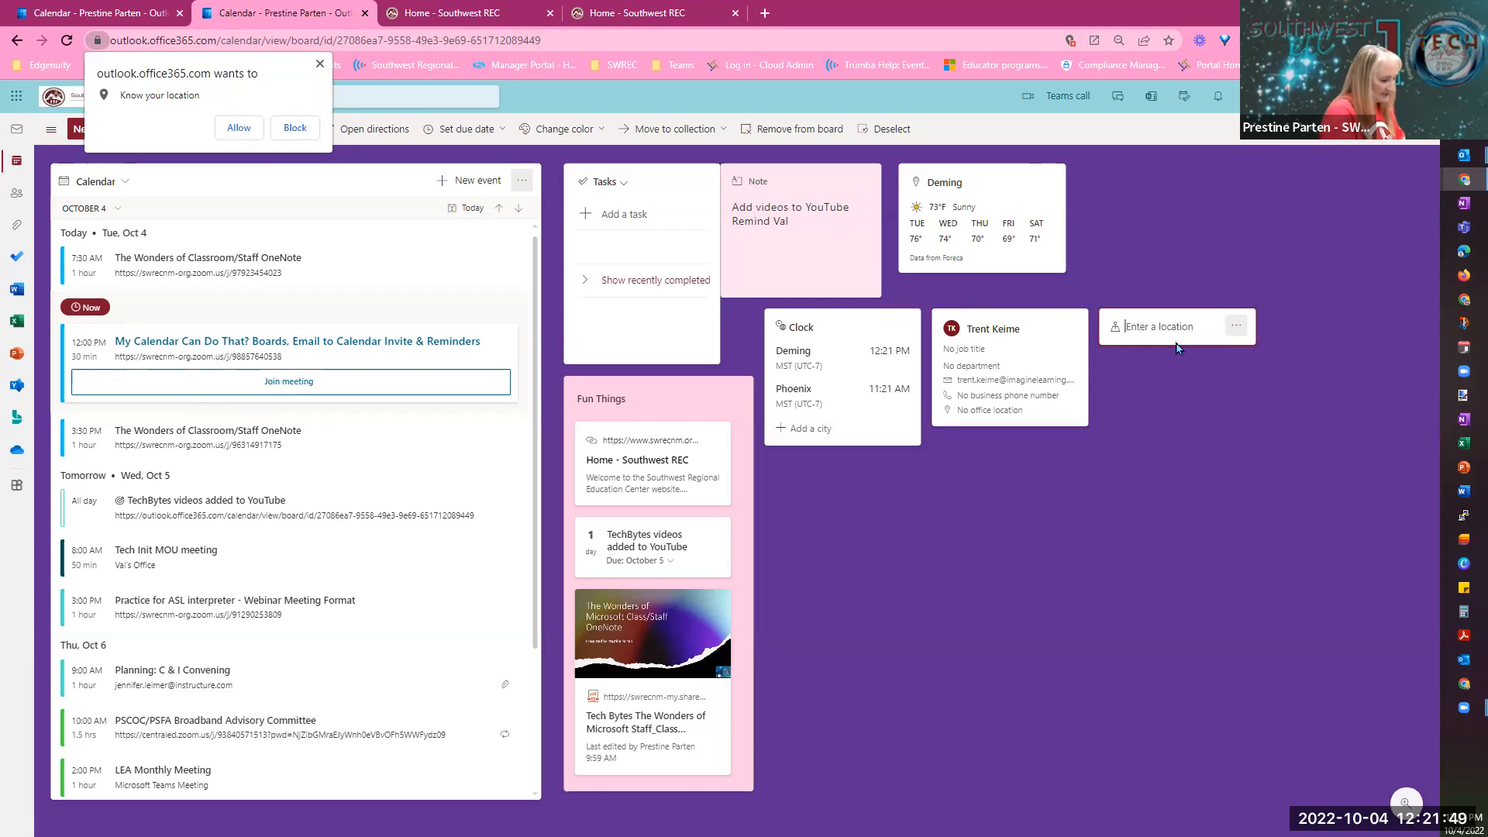
text(Paris)
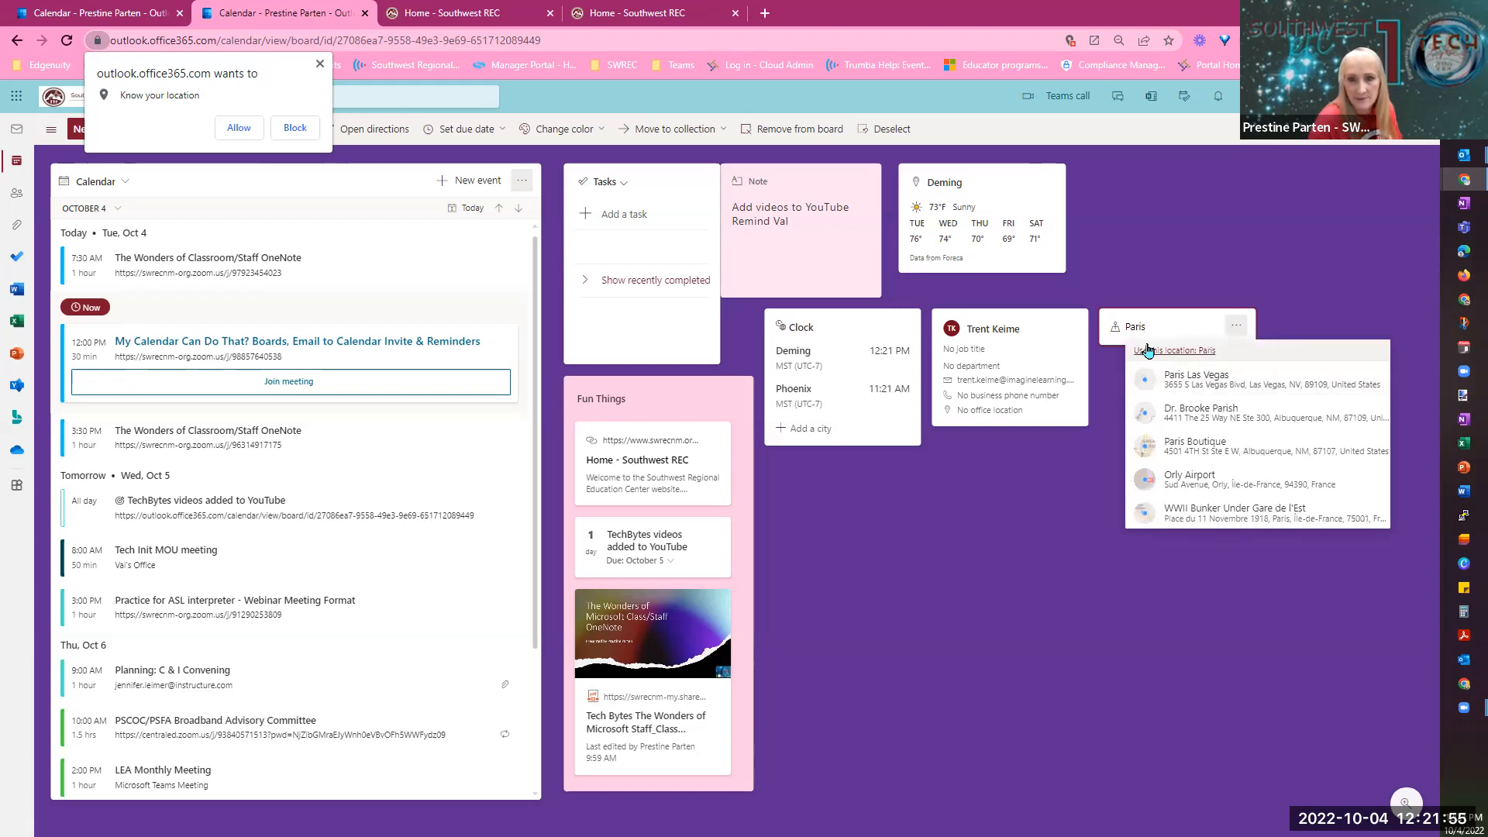
text(France)
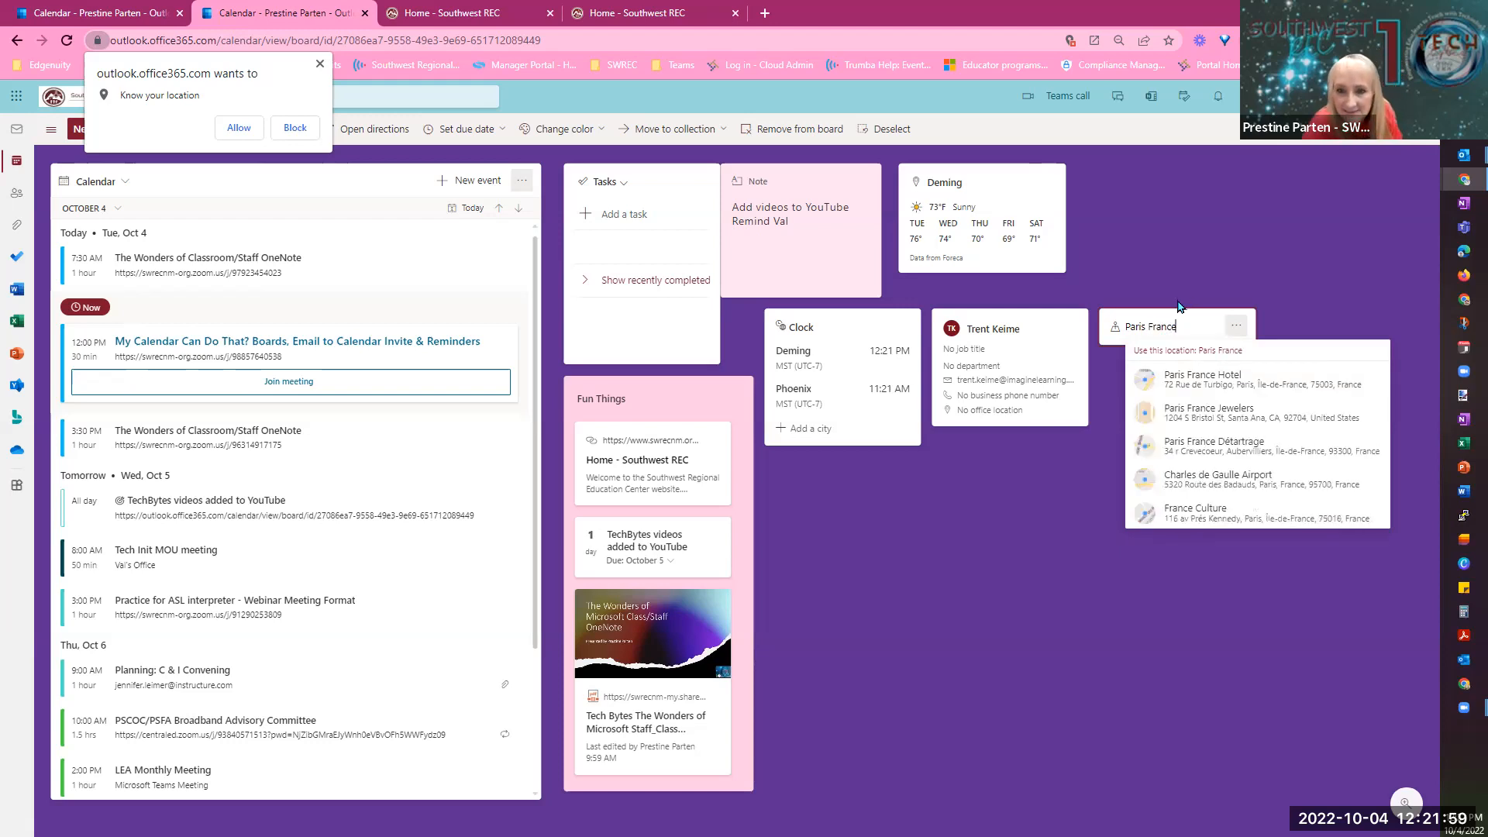
click(1204, 383)
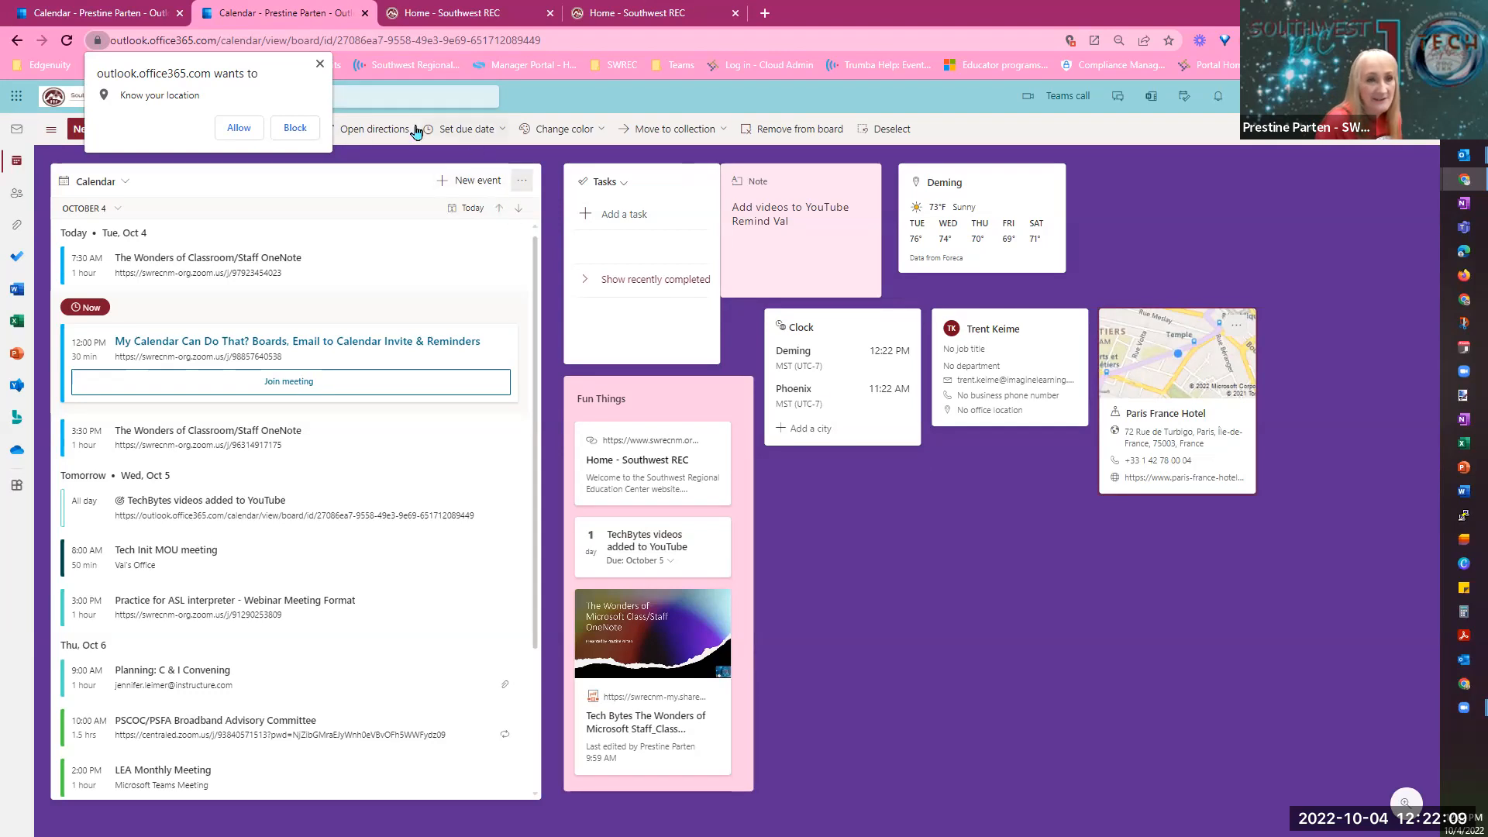
click(320, 64)
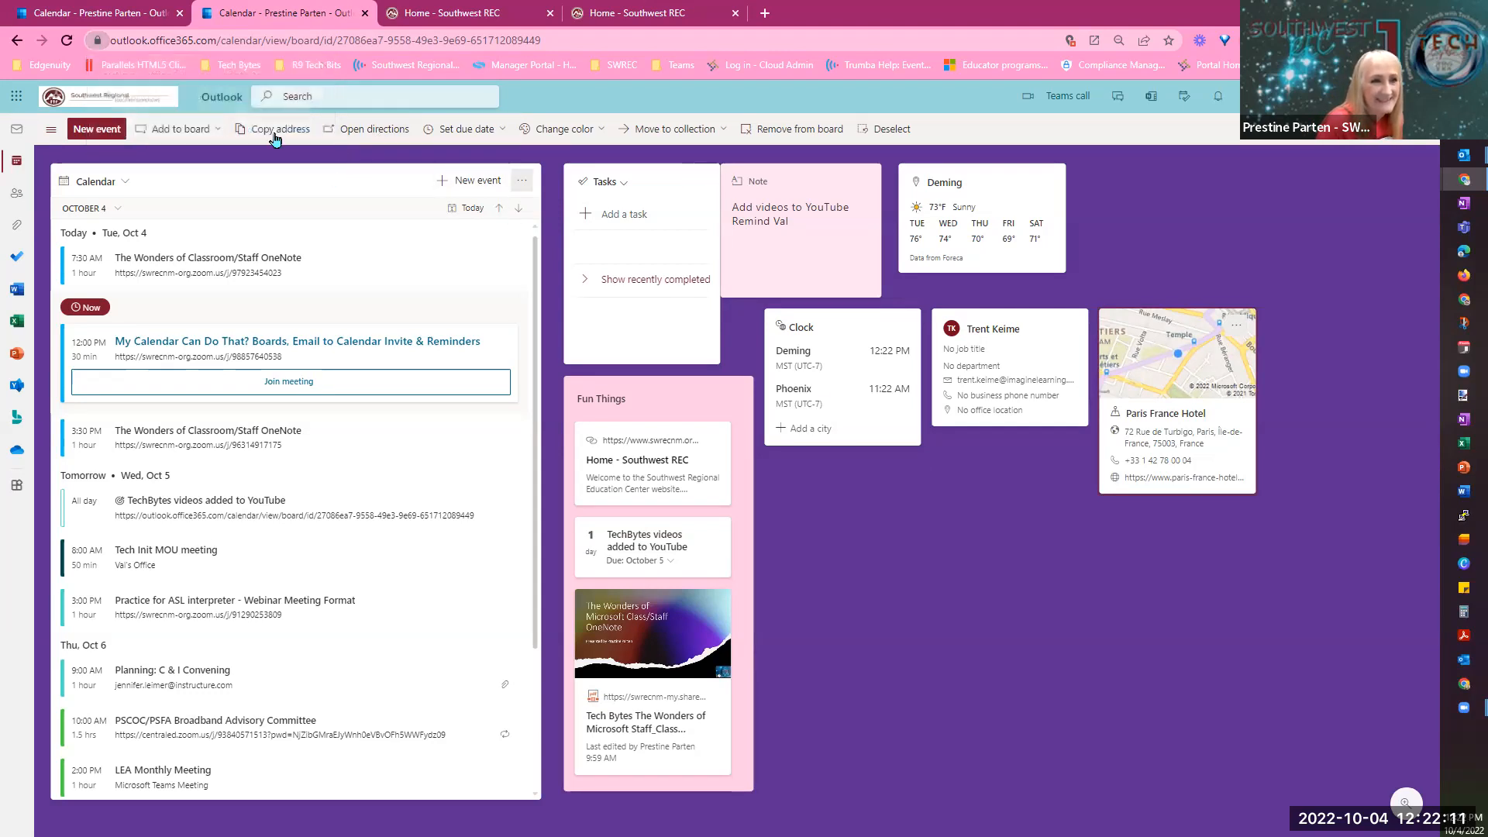
Add a tips card to the board and place it in the empty space below the clock card.
click(198, 129)
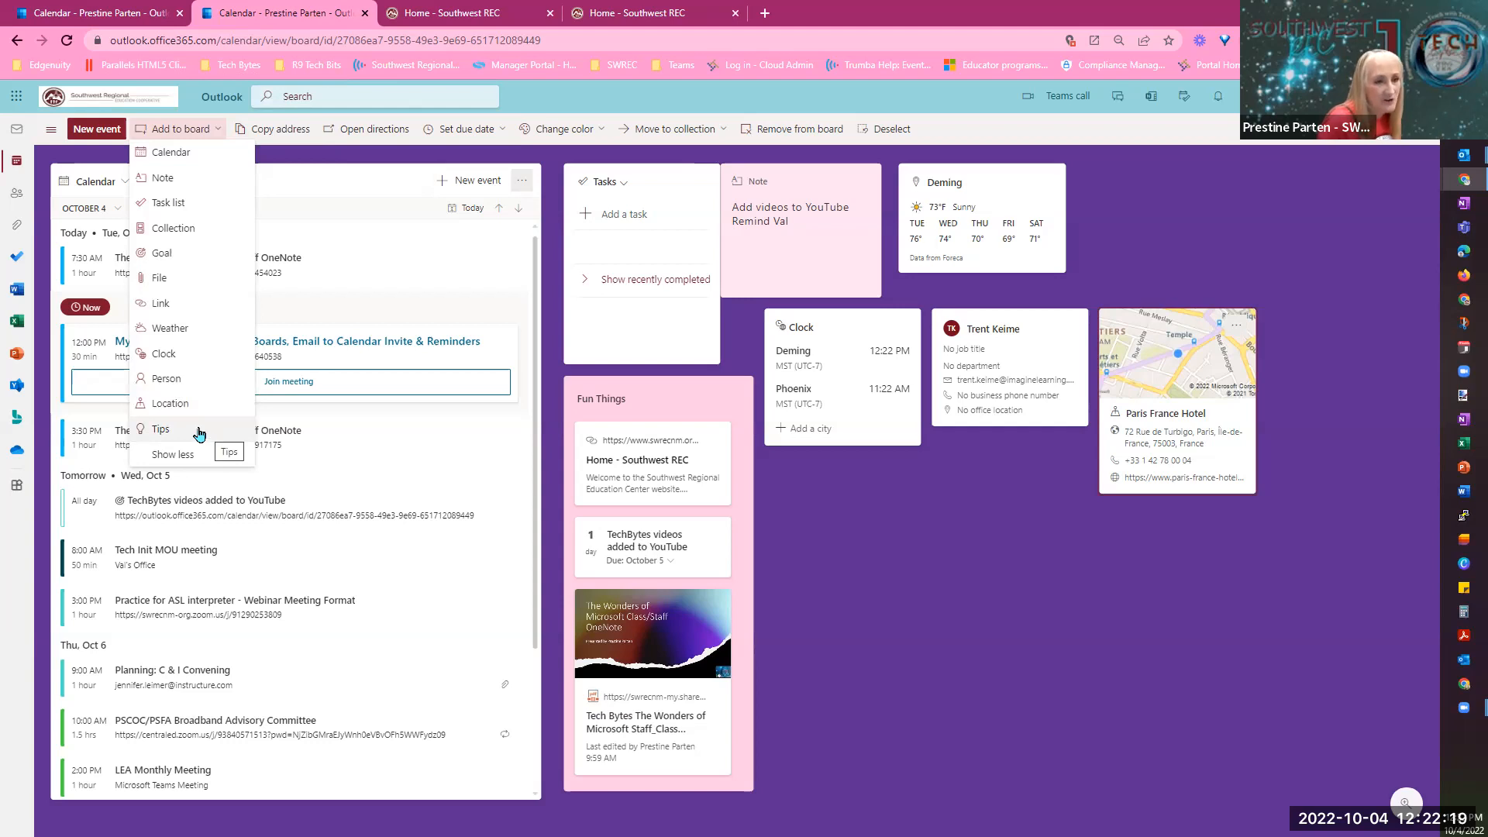
click(160, 429)
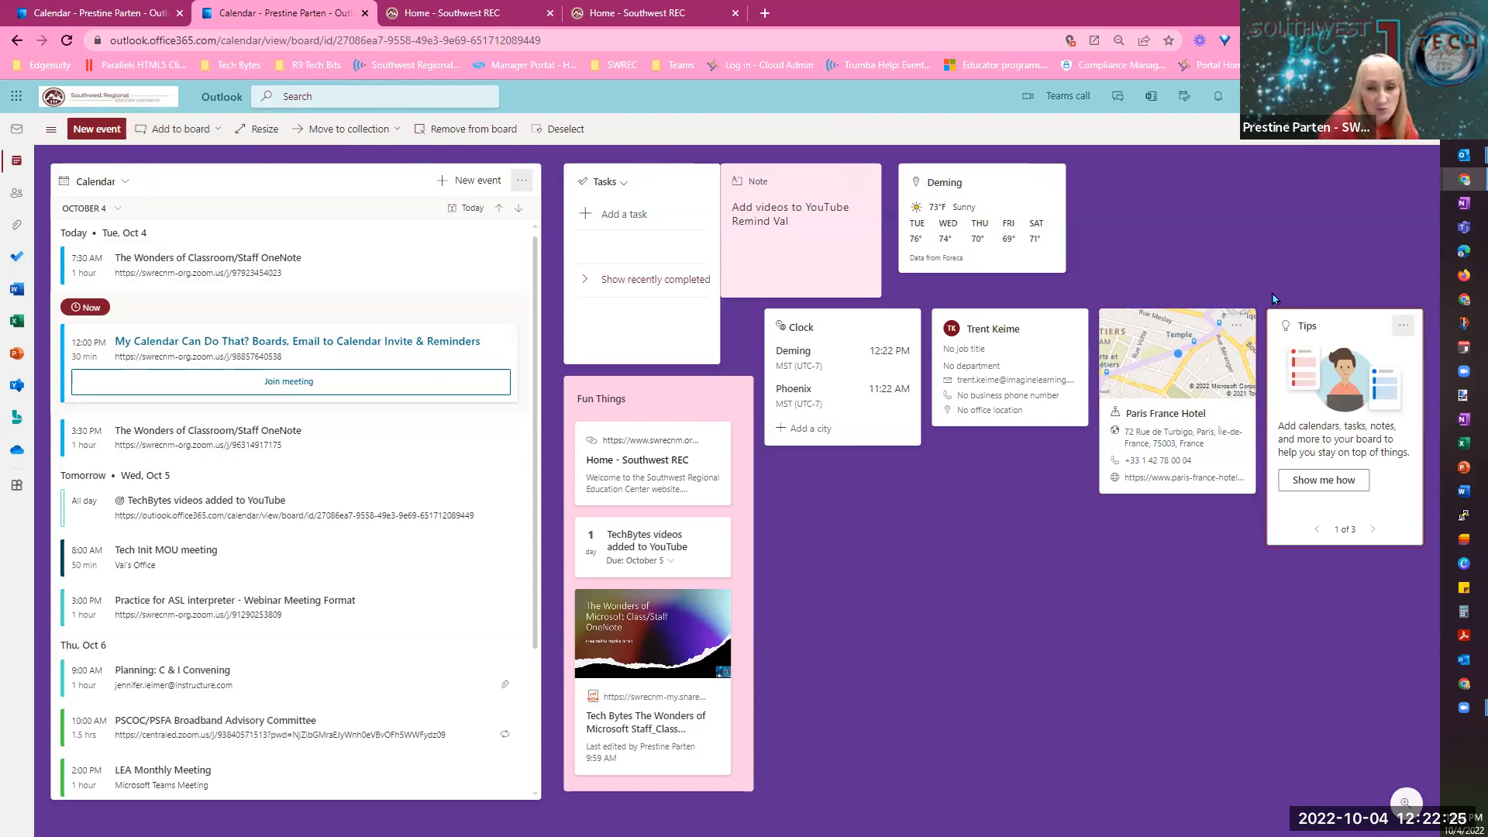
drag(1324, 335, 862, 512)
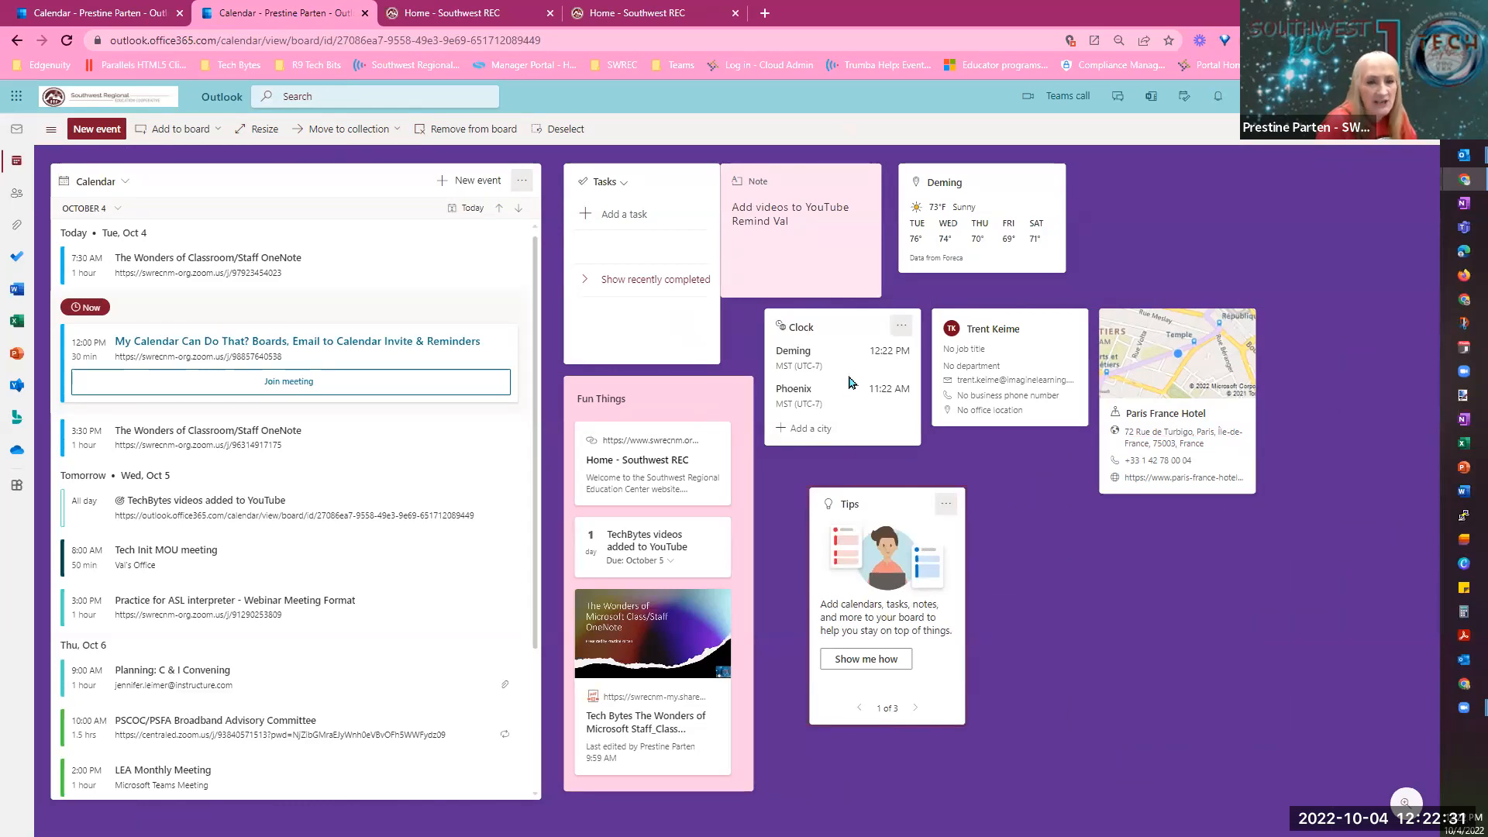
Change the board's background color to yellow.
right_click(846, 326)
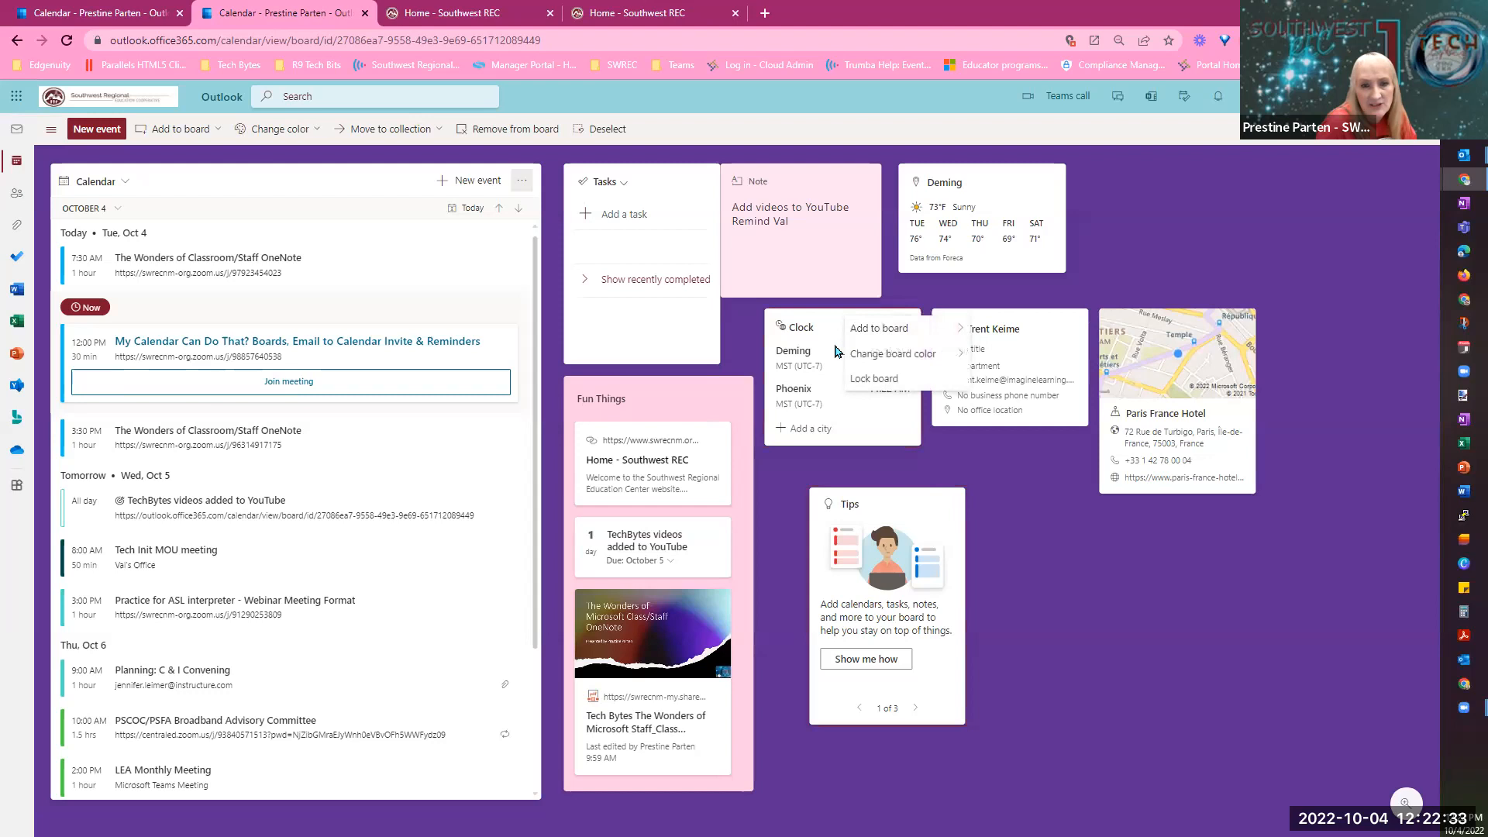
mouse_move(884, 364)
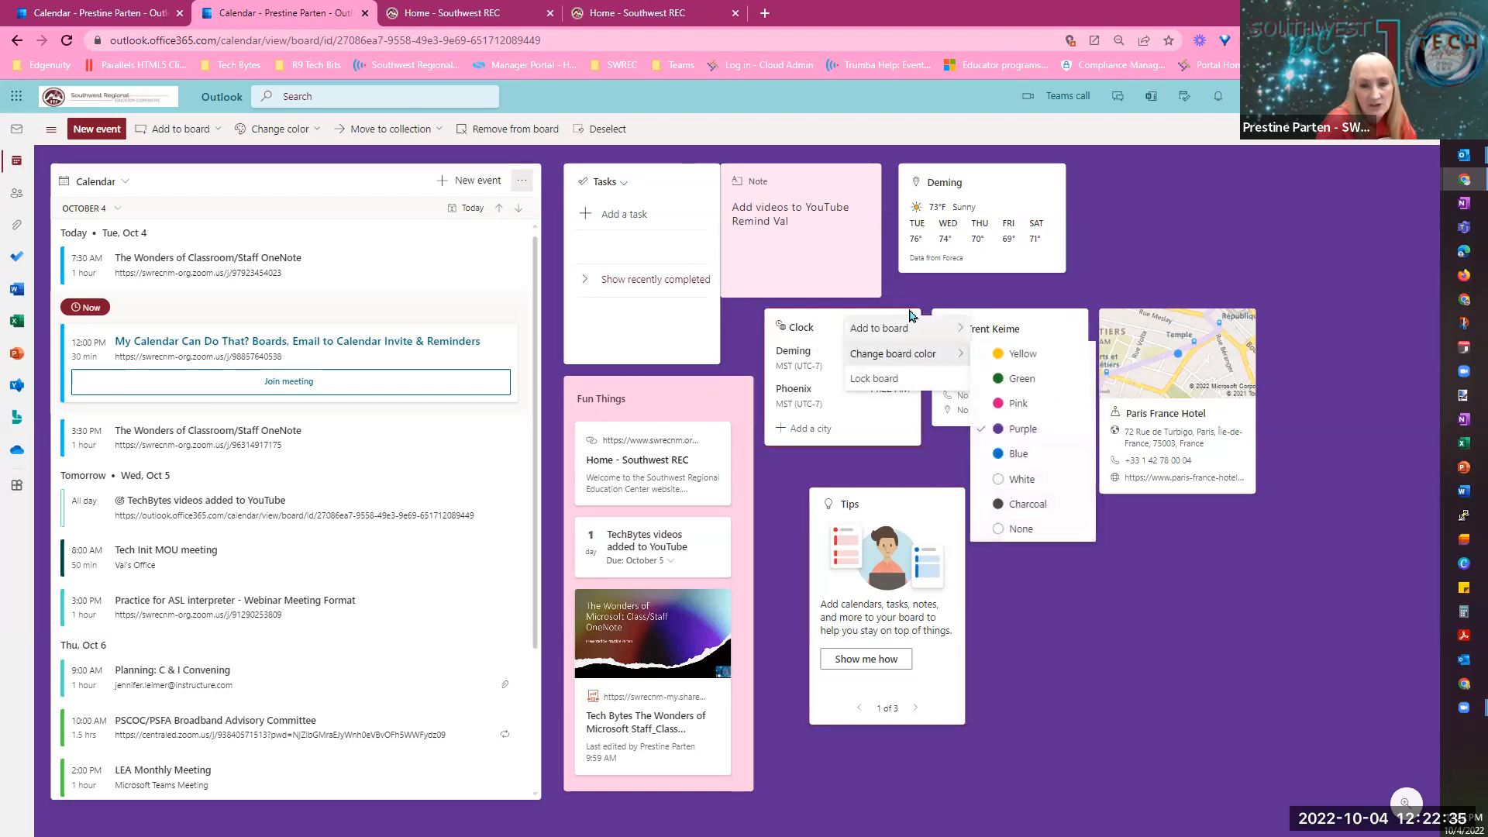
mouse_move(907, 326)
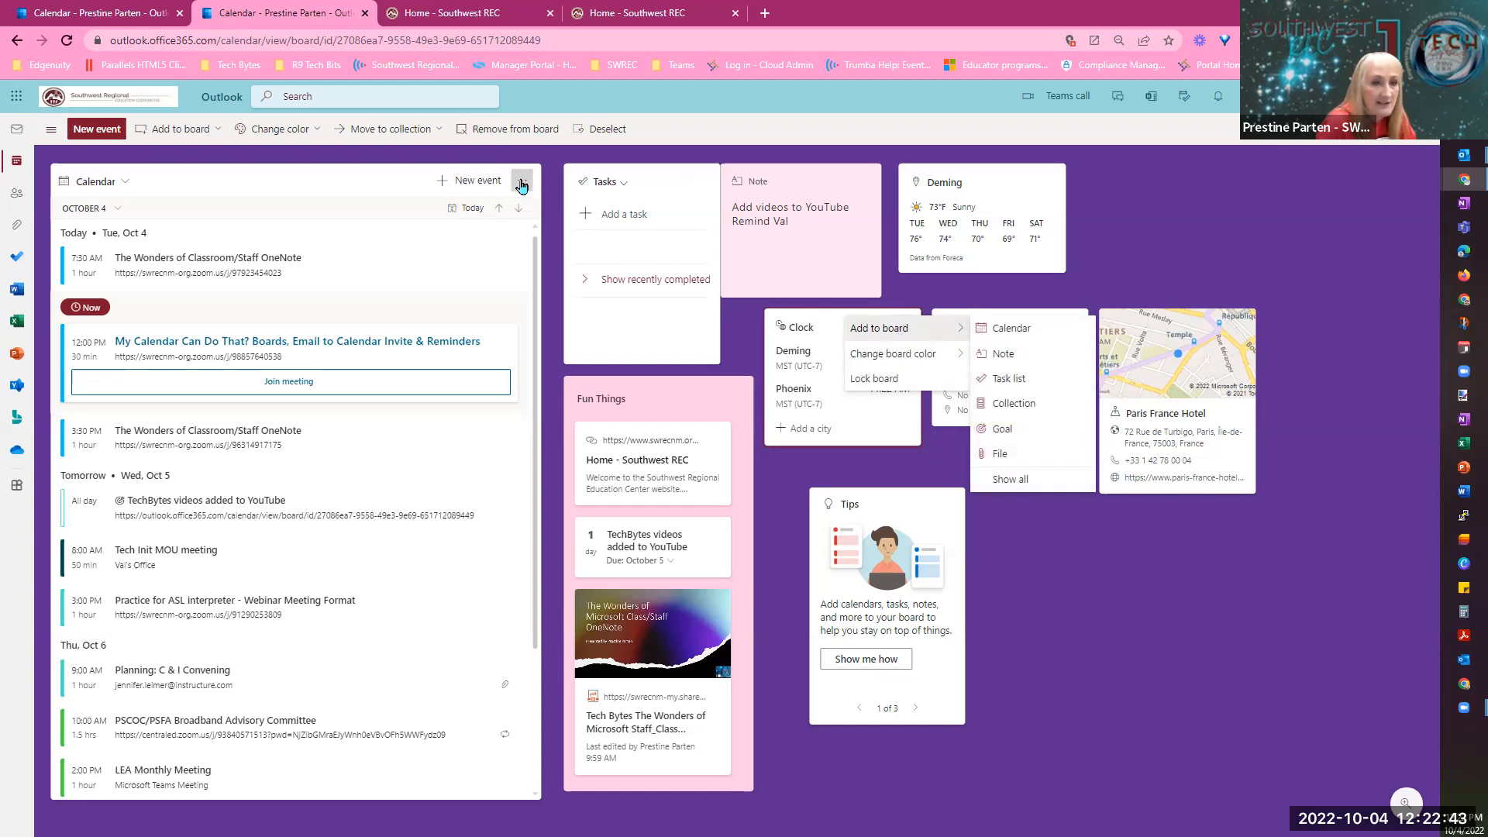
click(1082, 626)
right_click(1081, 626)
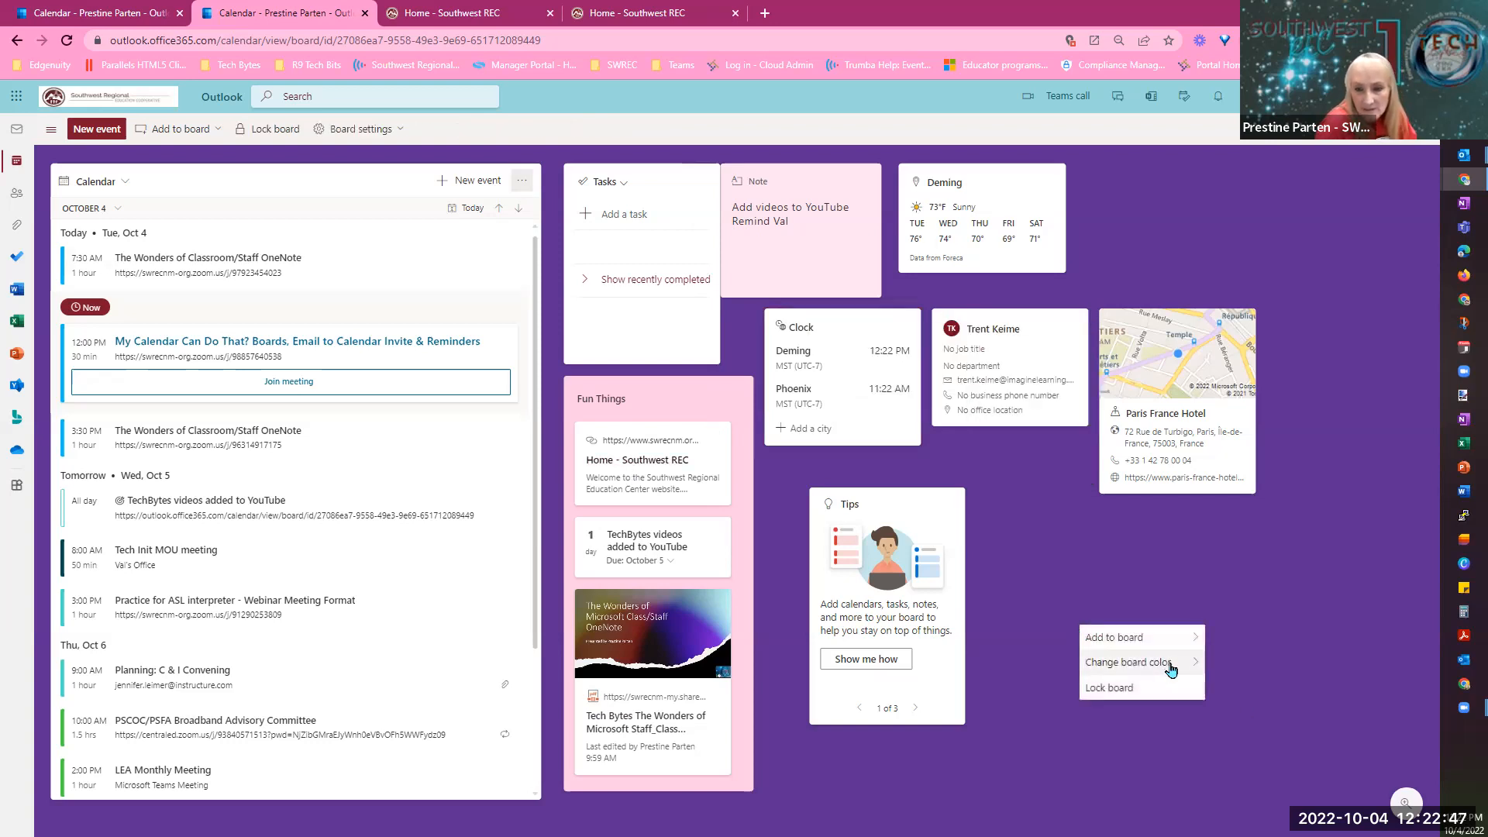
mouse_move(1165, 664)
click(1258, 644)
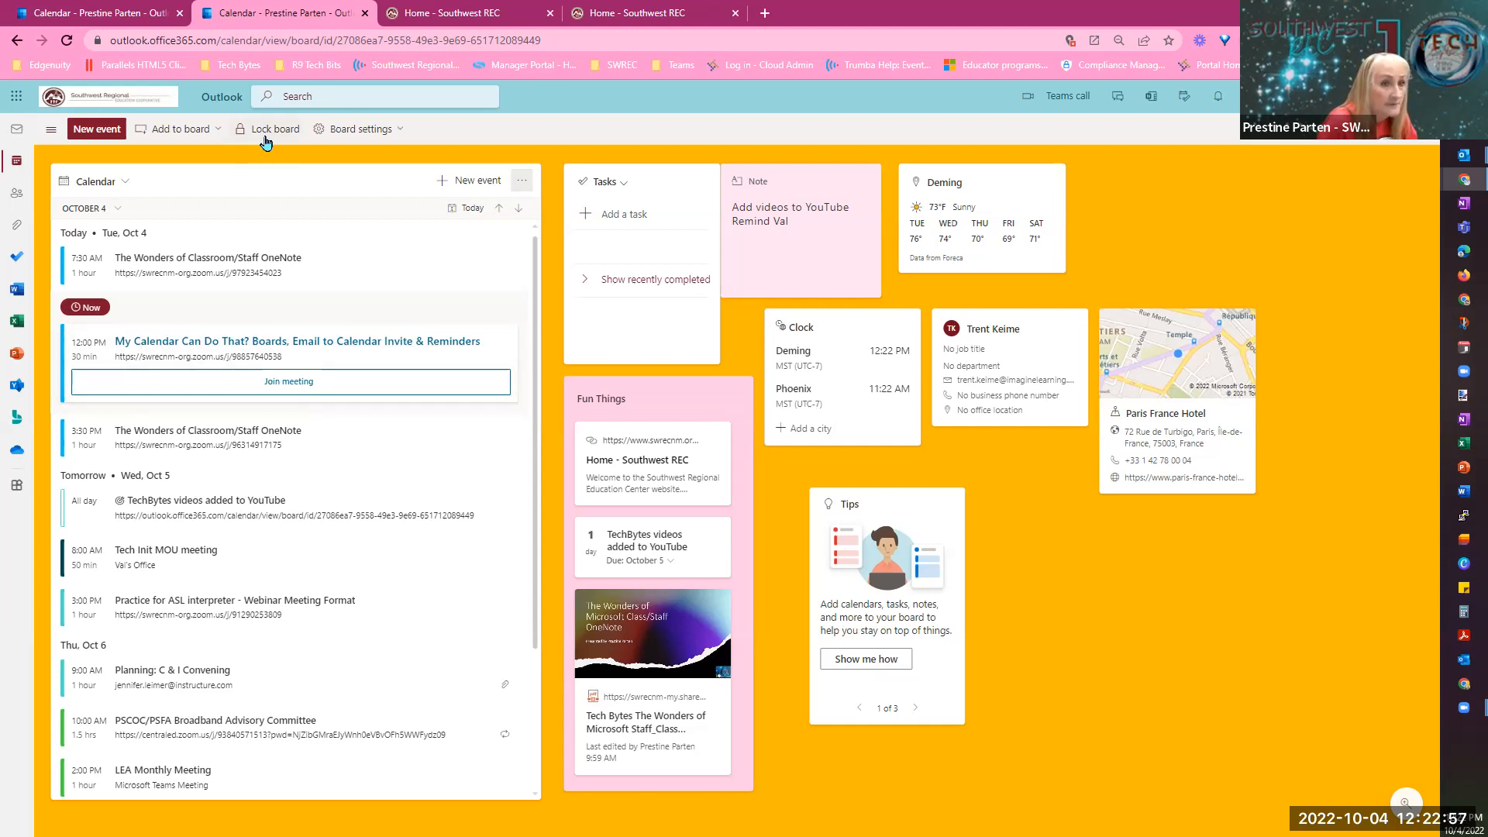
Examine the board settings for renaming or deleting the board, and the available views with their list of boards.
click(399, 133)
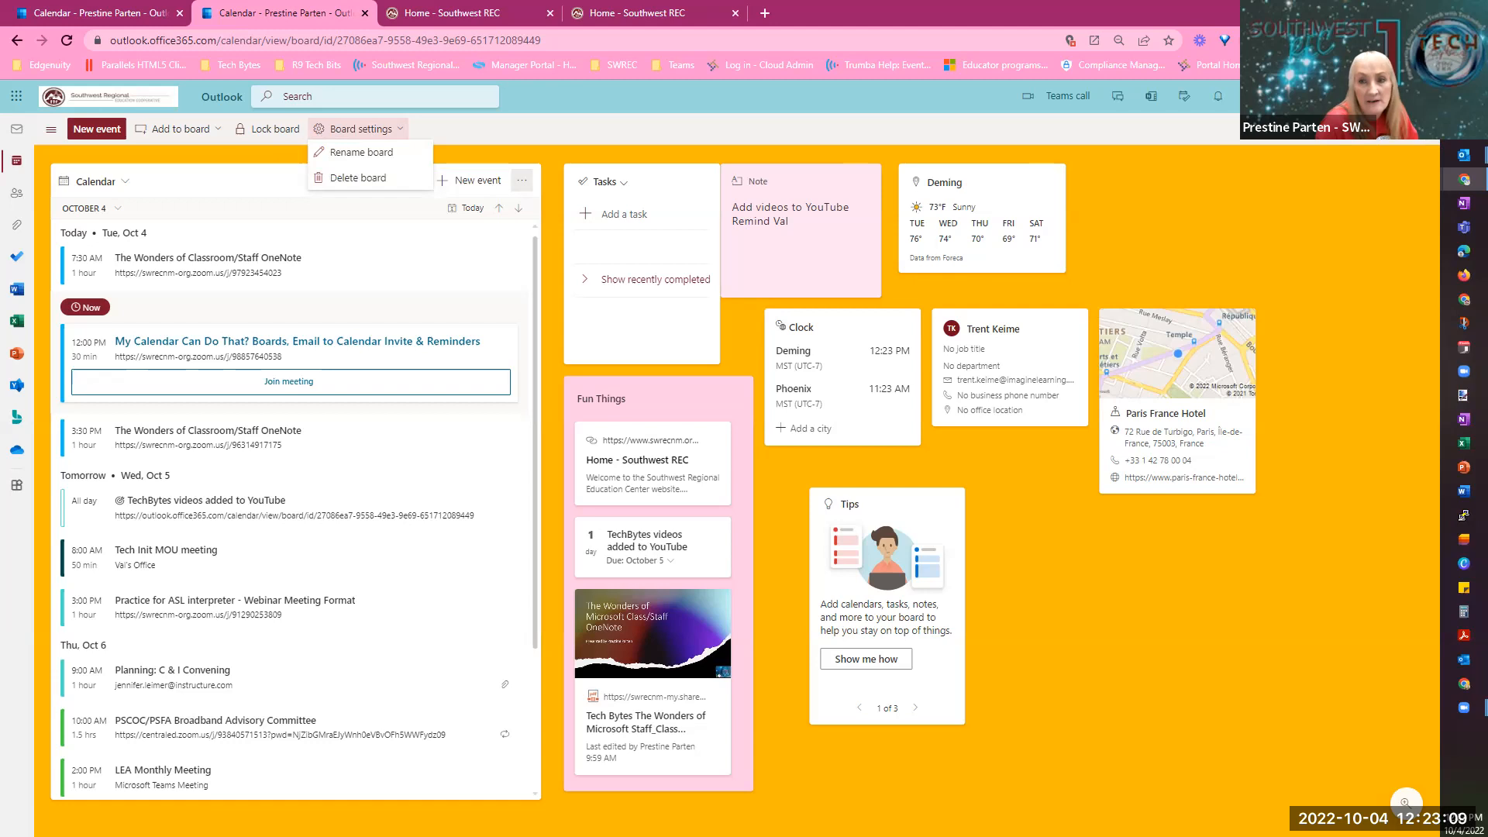
click(1347, 129)
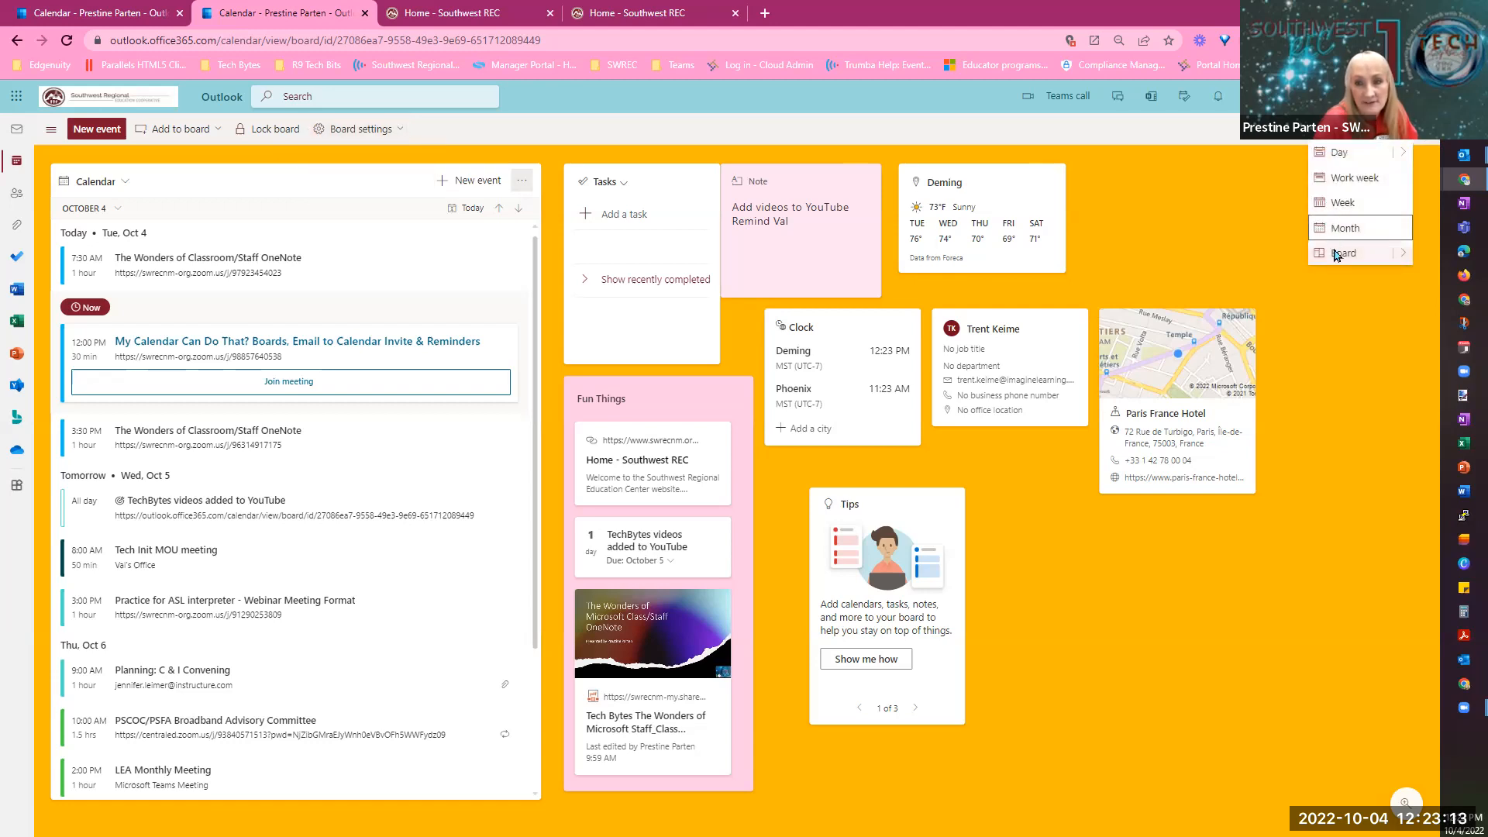
click(1404, 260)
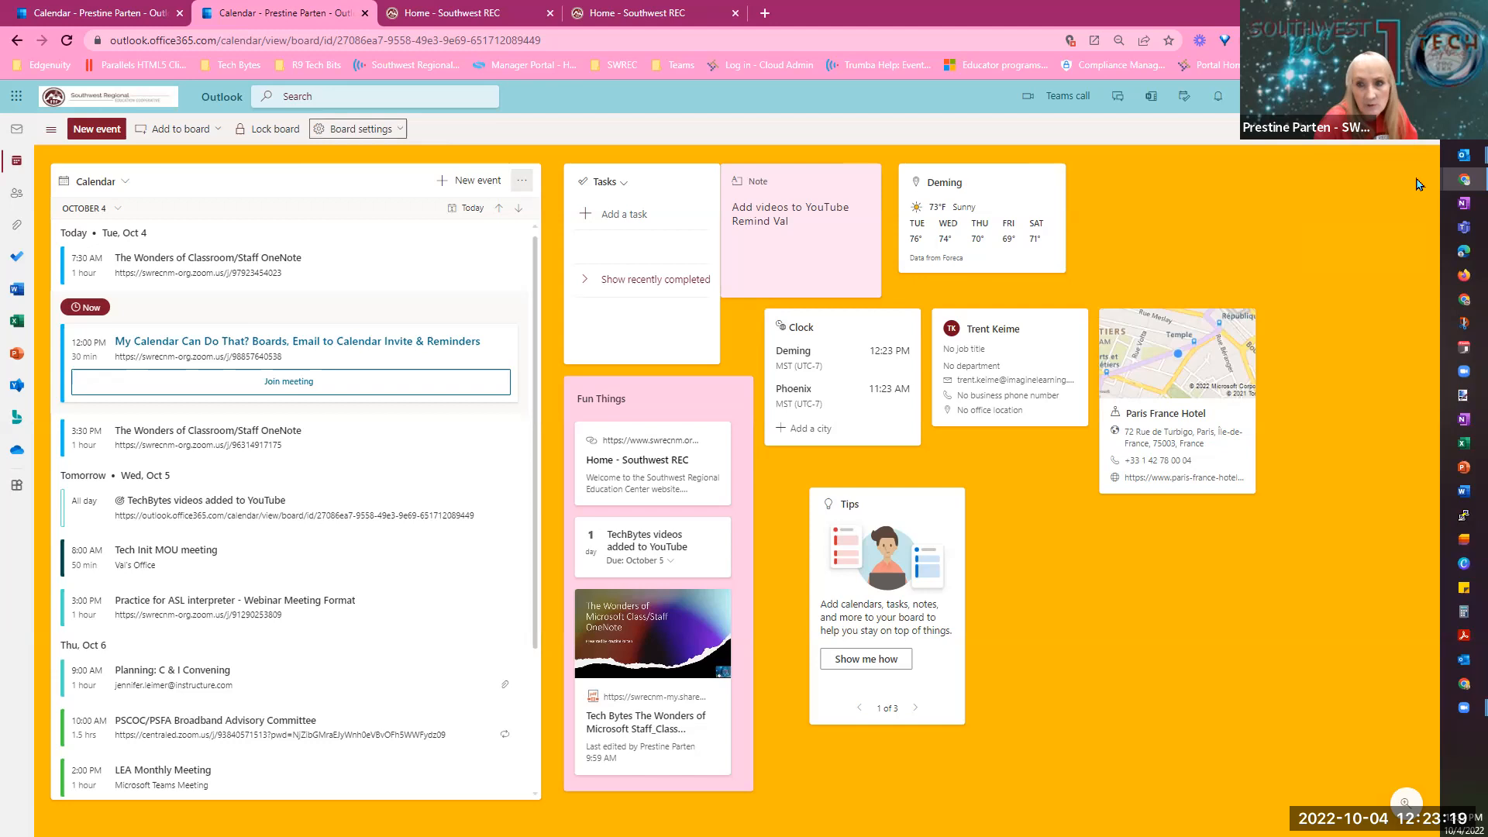
click(1426, 129)
click(1404, 260)
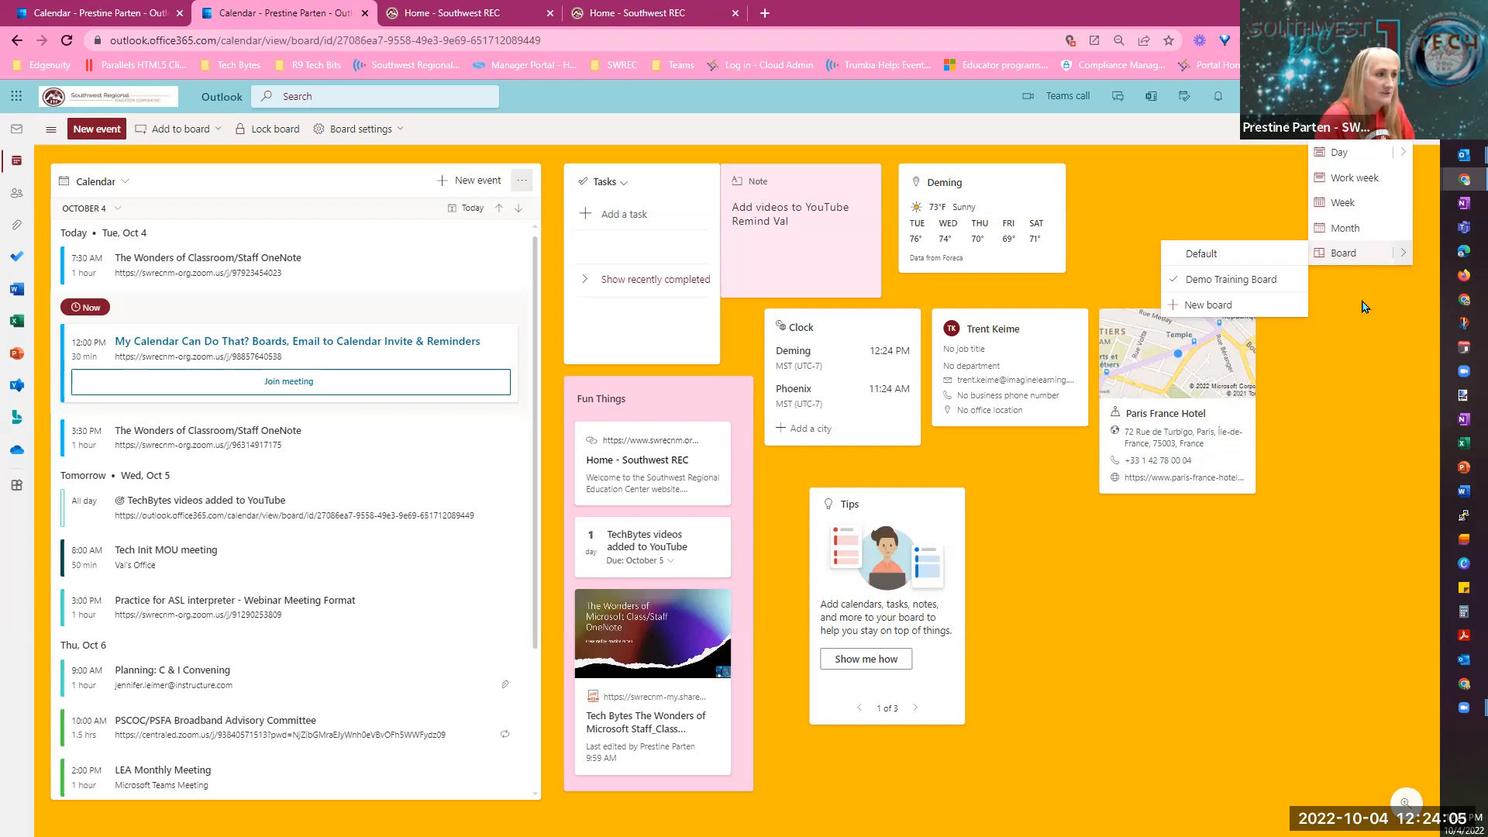
click(1403, 258)
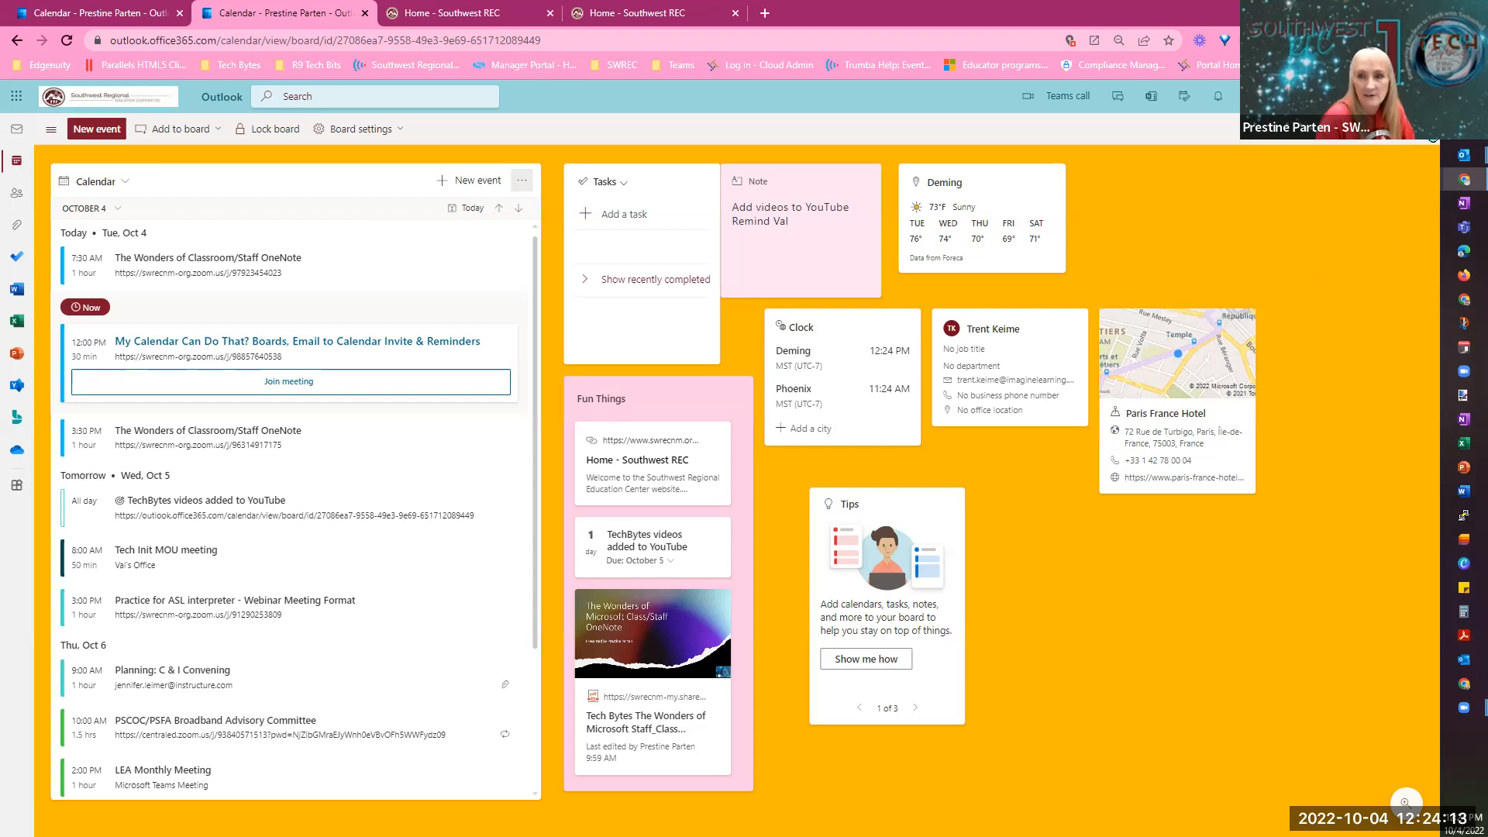
click(1432, 128)
mouse_move(1403, 254)
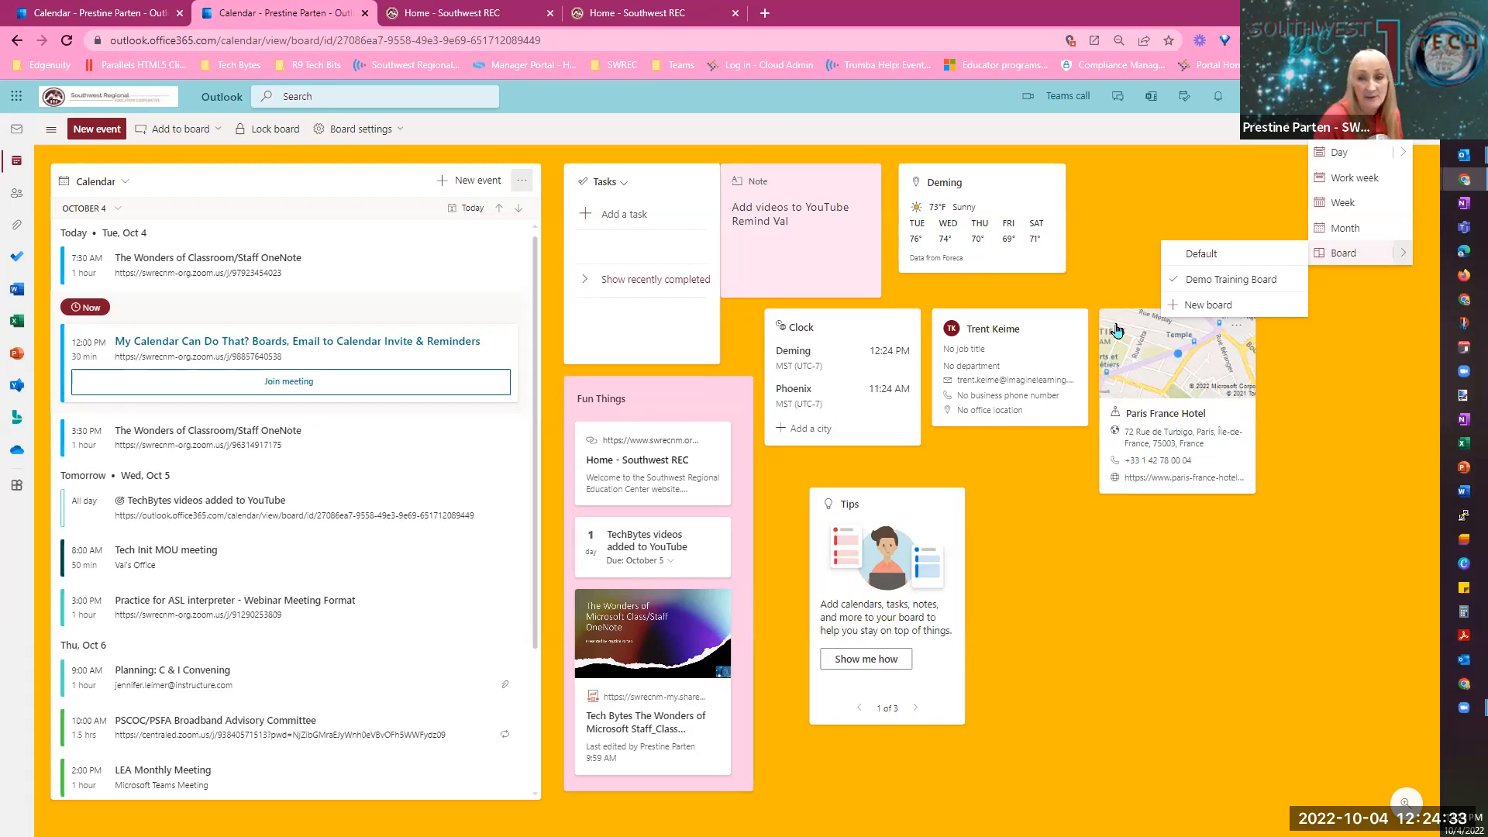
Show the calendar in Month view, and return to the Demo Training Board.
click(1340, 231)
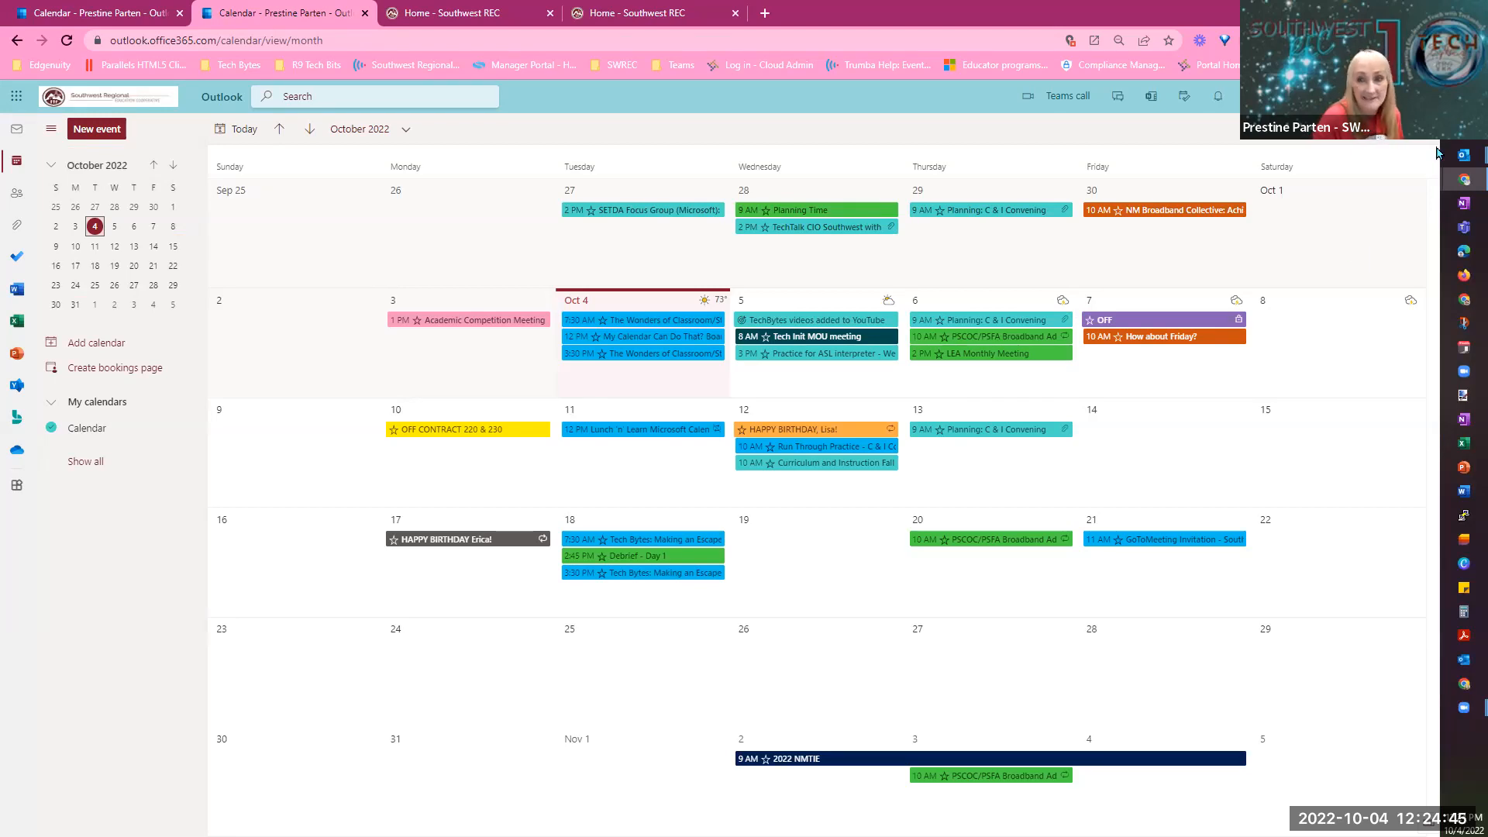
click(1291, 143)
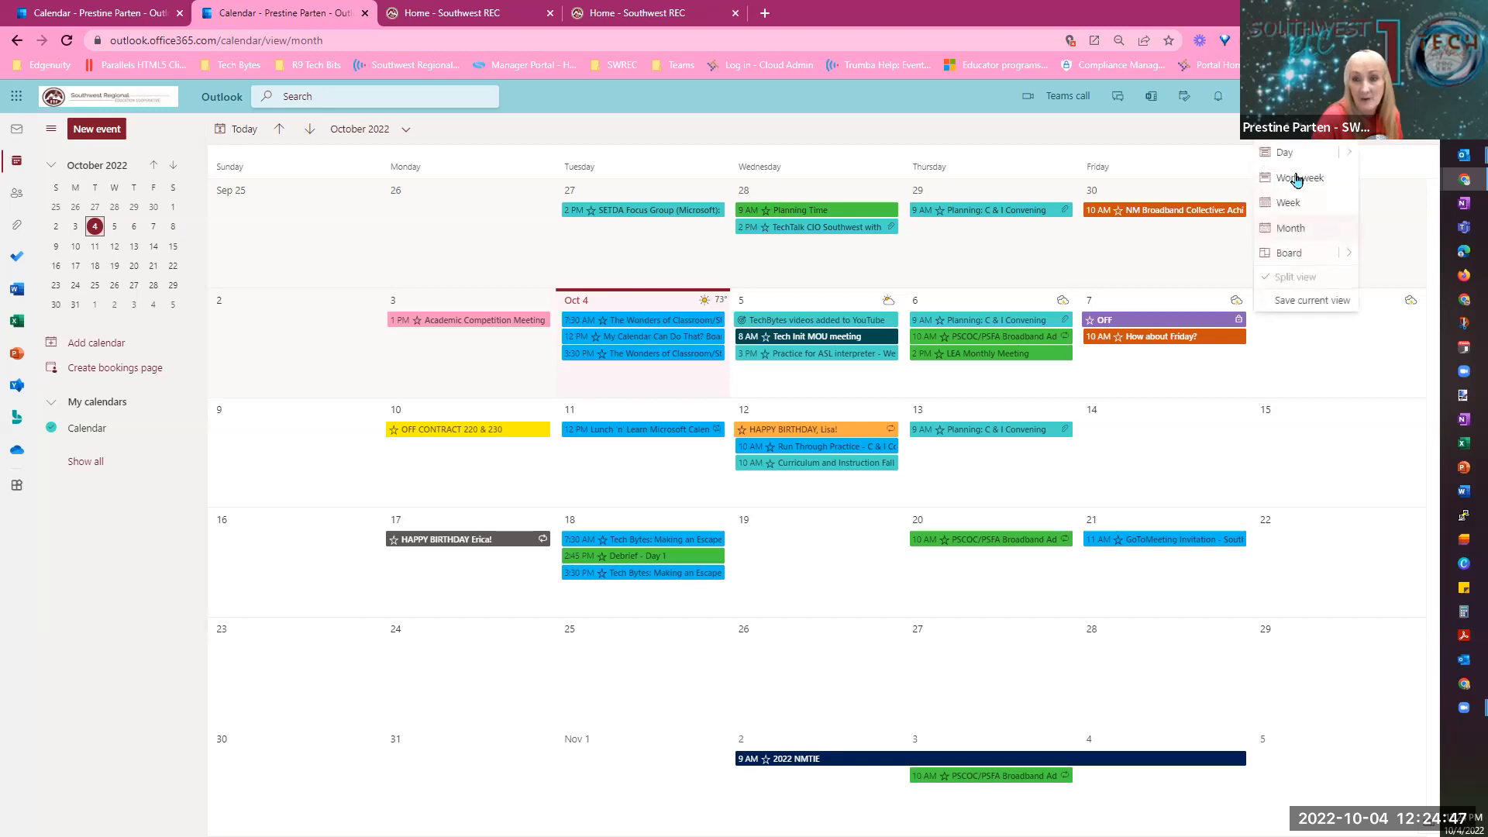
click(1290, 254)
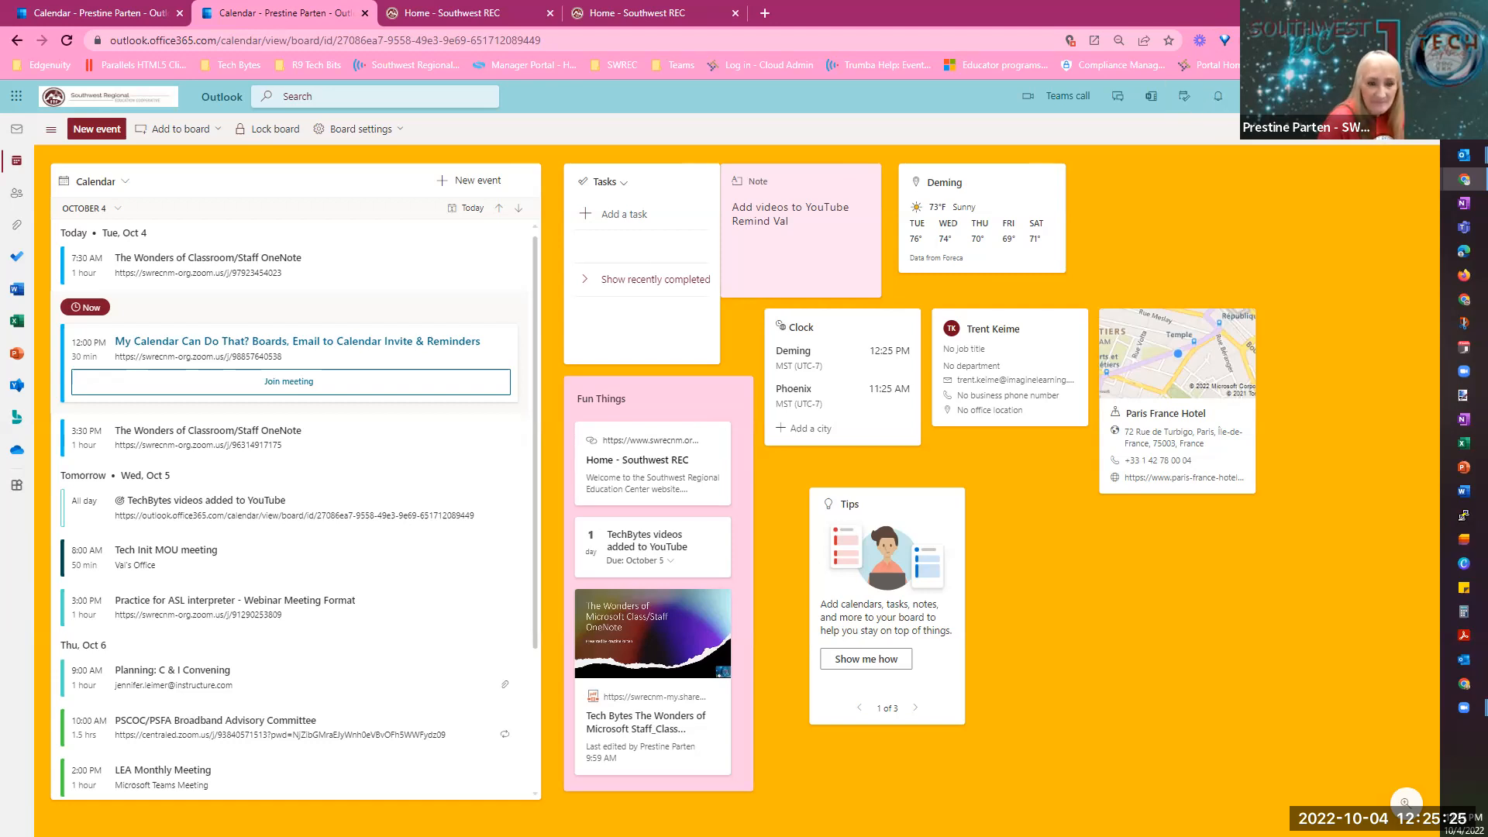
Minimize the calendar window and the Southwest REC website window to show the desktop.
click(1351, 10)
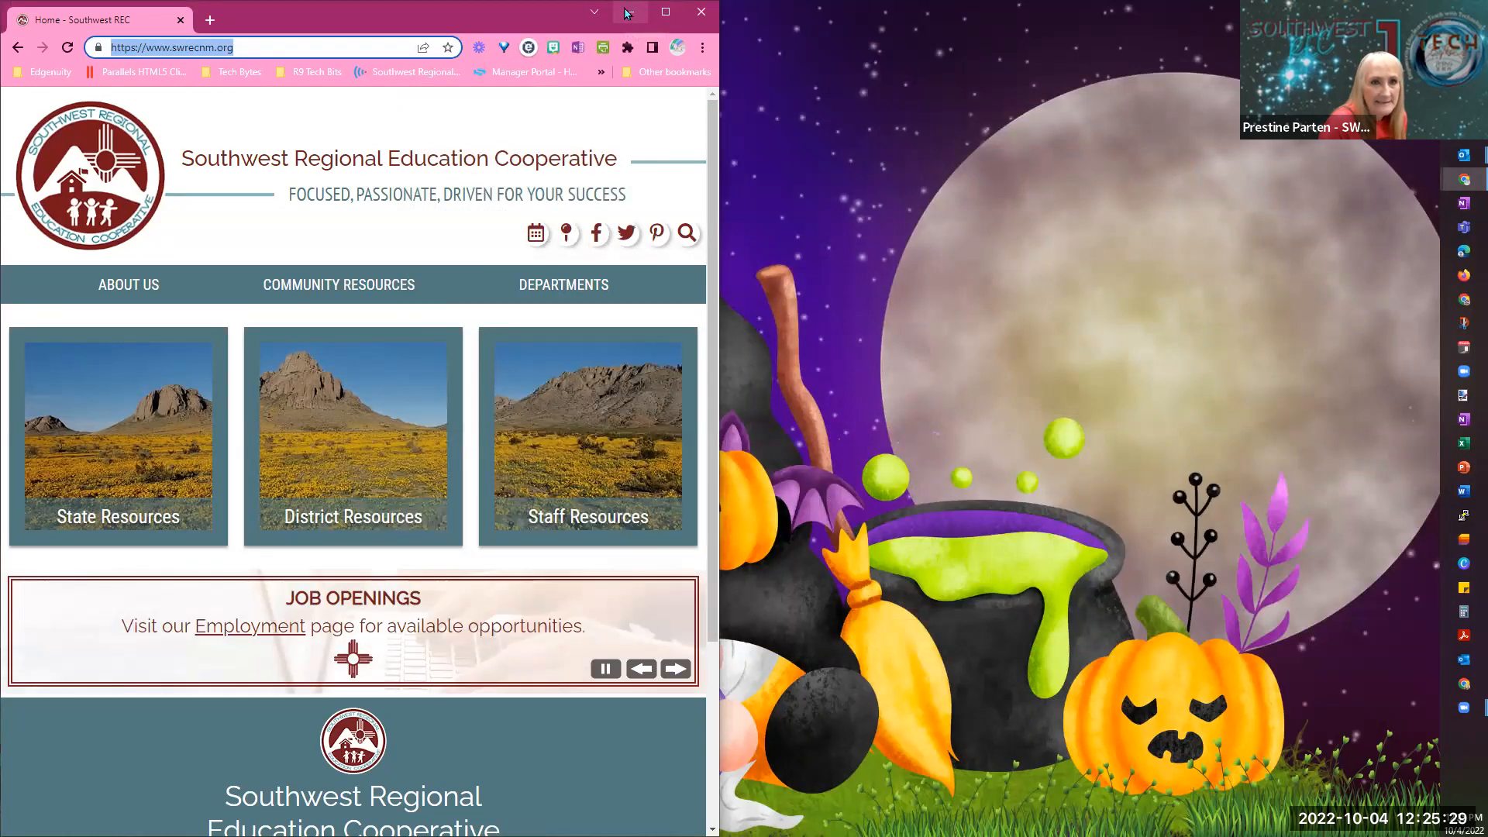
click(627, 12)
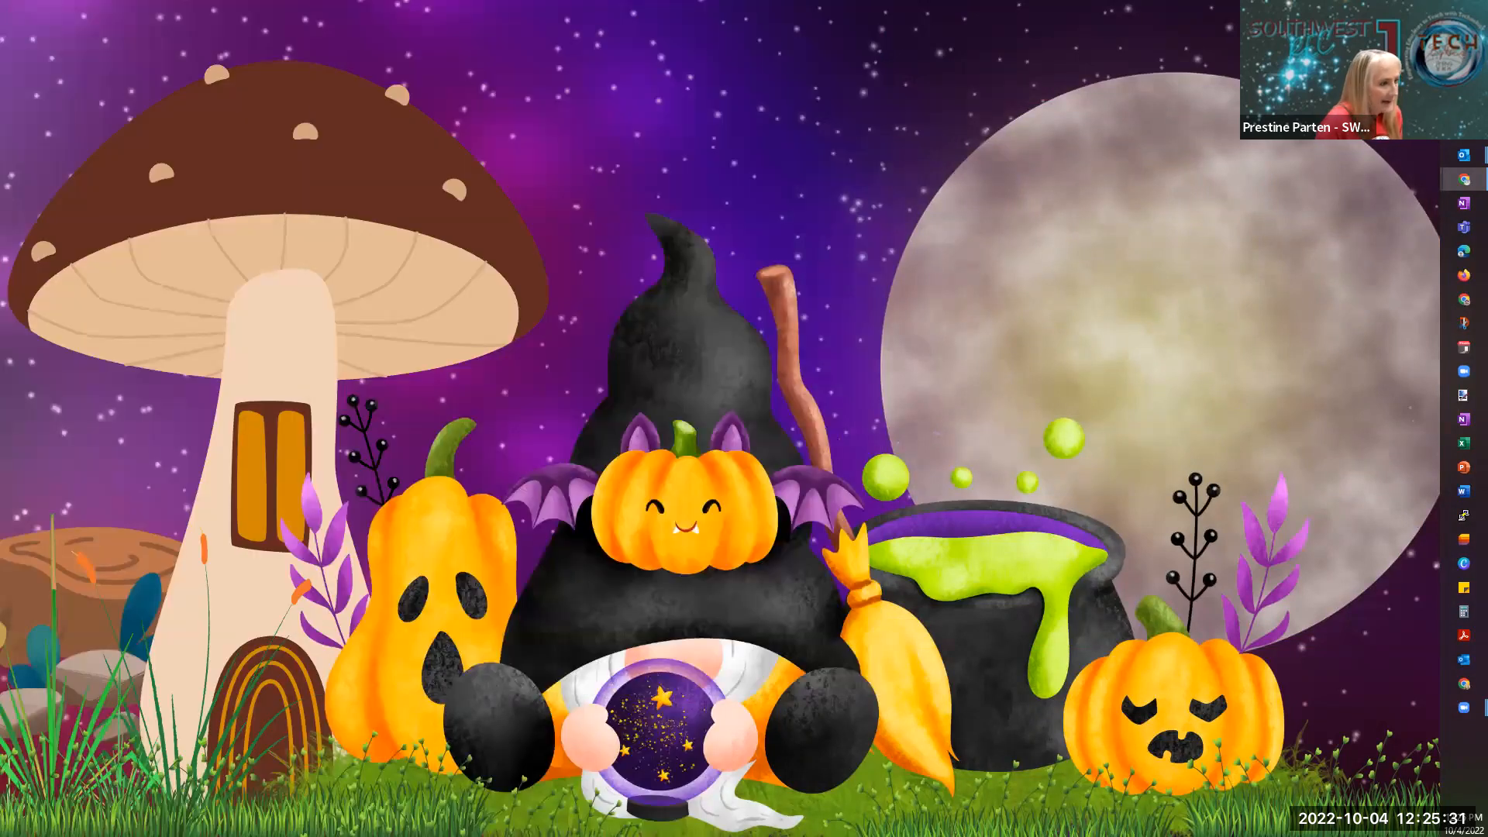